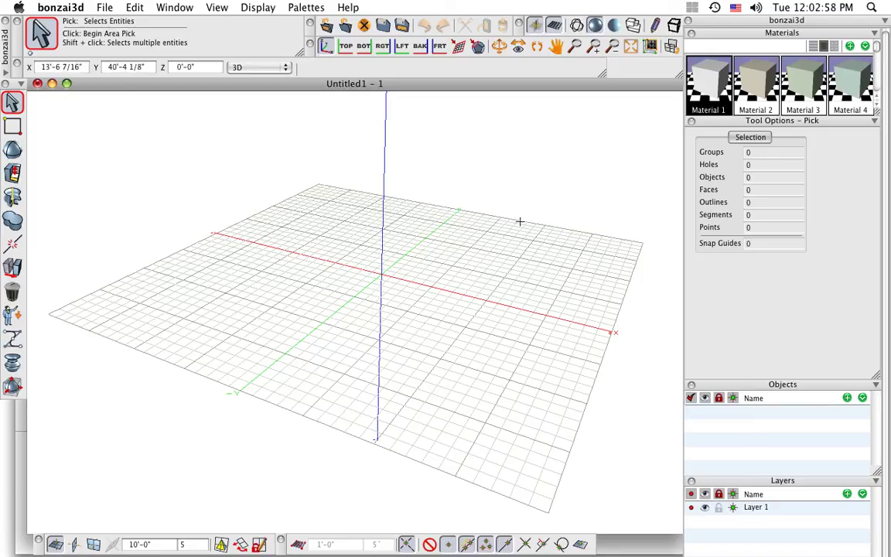
# - View the reference image chaise_final_rndr.jpg from the Desktop's AIA 2010 MJB folder in an enlarged window, and close it
pyautogui.click(104, 7)
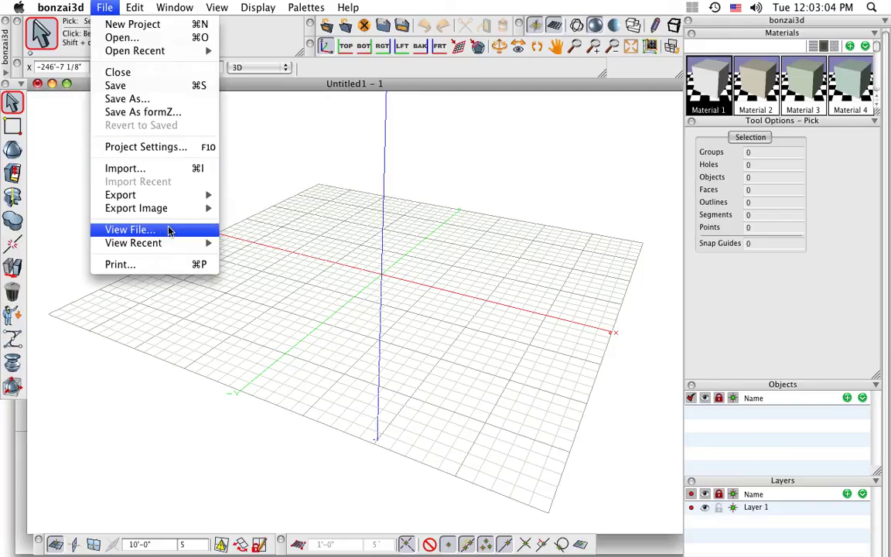
pyautogui.click(167, 230)
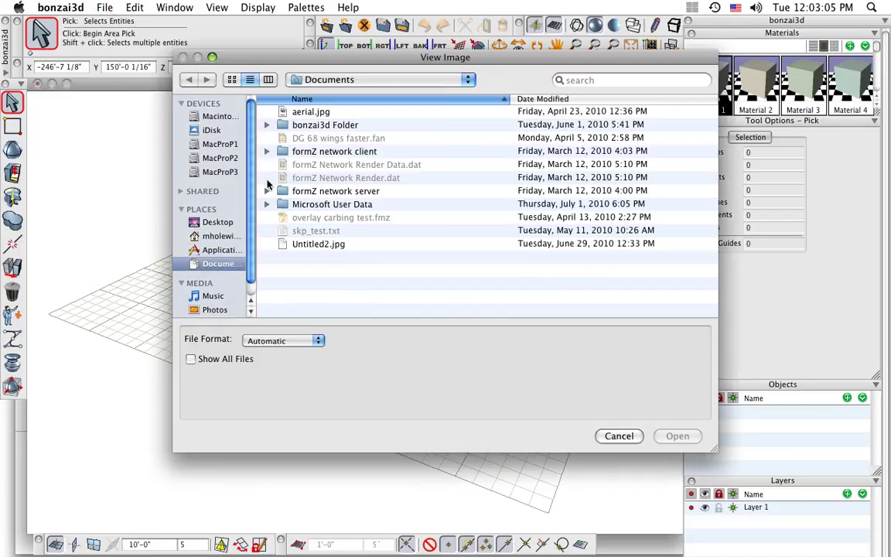
pyautogui.click(217, 222)
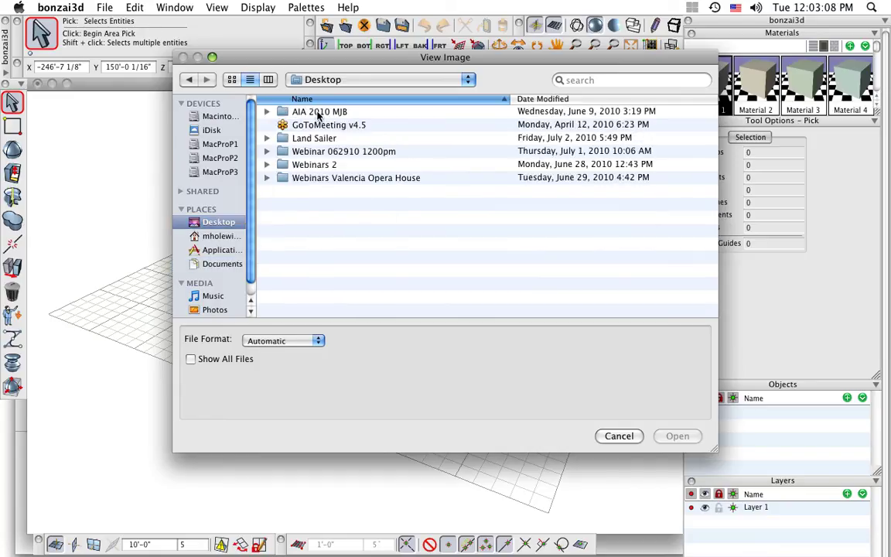
pyautogui.doubleClick(318, 112)
pyautogui.doubleClick(336, 152)
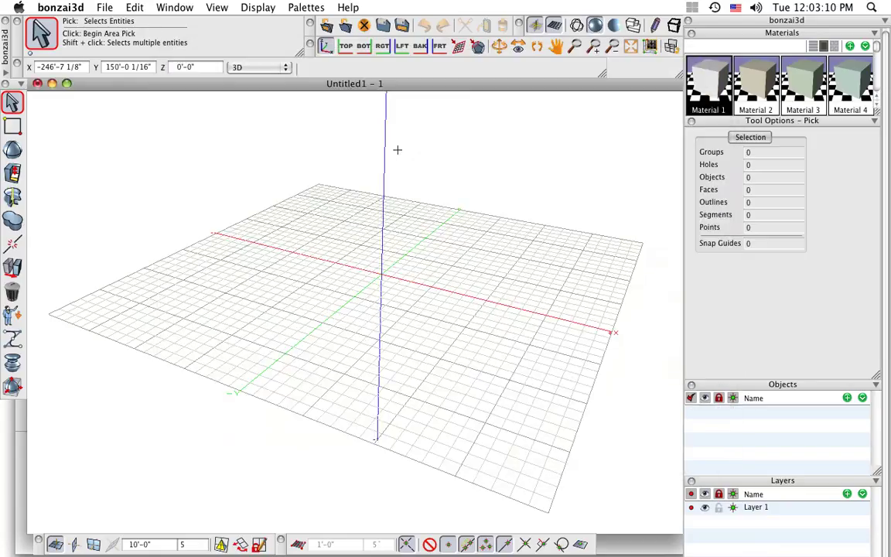
pyautogui.moveTo(318, 96); pyautogui.dragTo(236, 95)
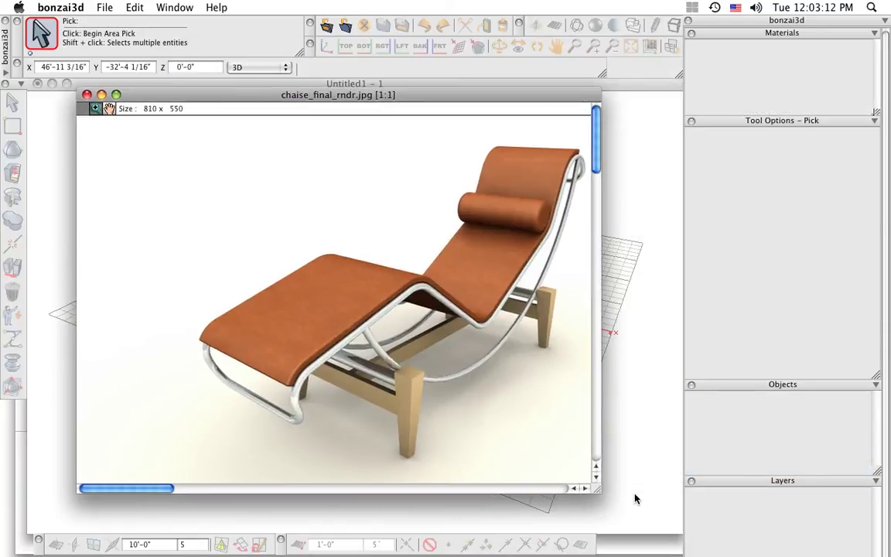
pyautogui.moveTo(611, 490); pyautogui.dragTo(667, 517)
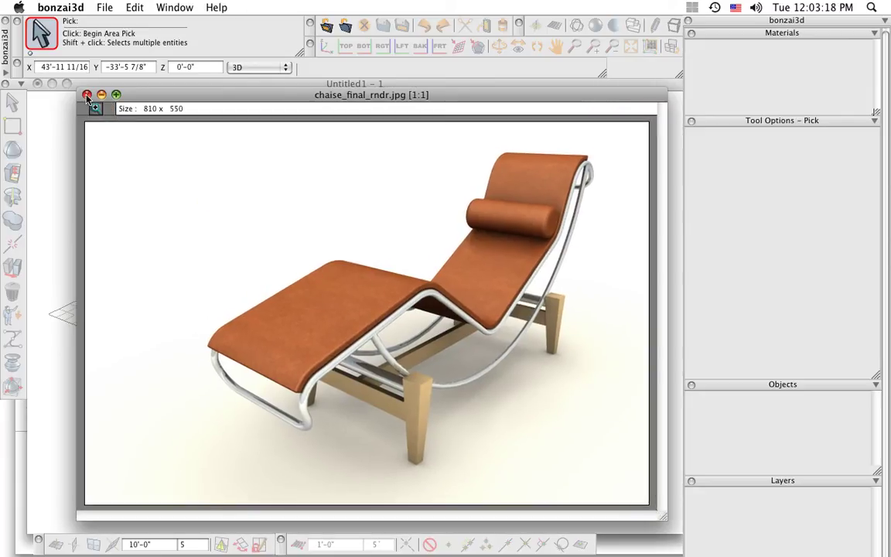
pyautogui.click(86, 95)
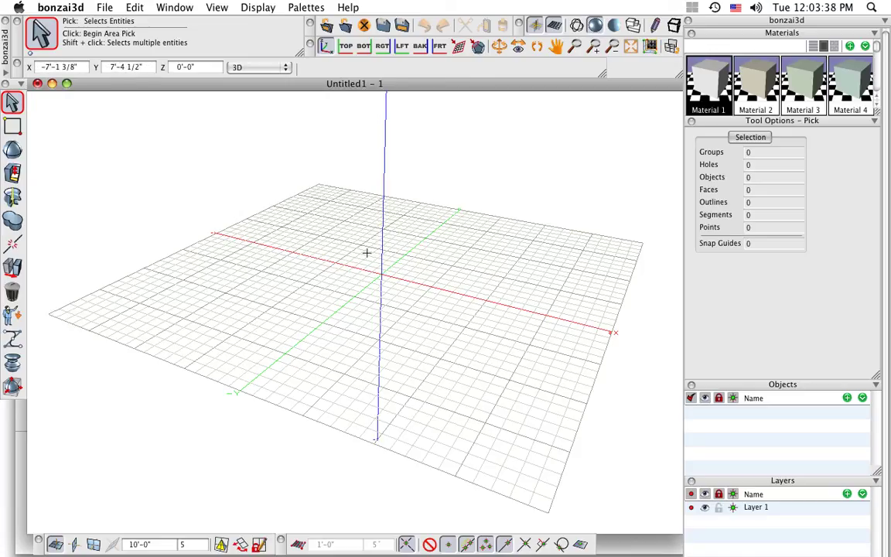
# - Set the project's working units to the Small (Lamp) data scale and apply the project settings
pyautogui.click(103, 7)
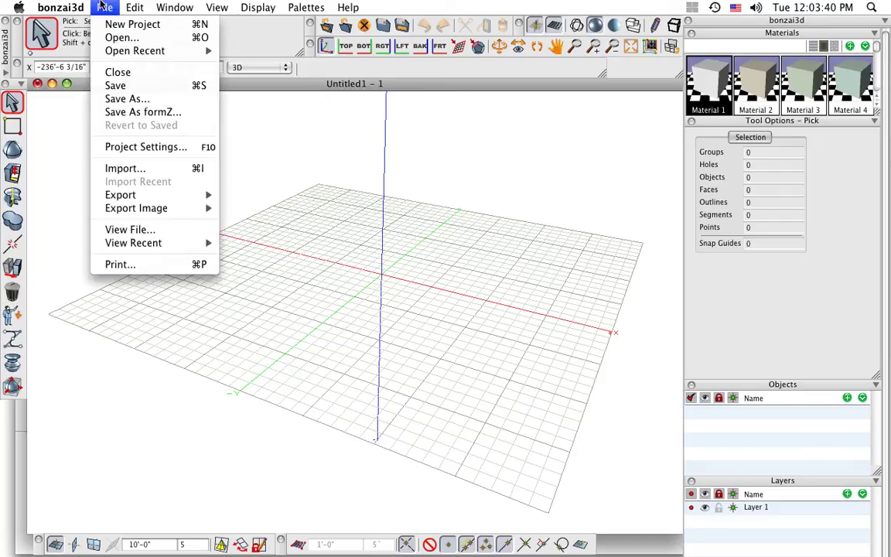
pyautogui.click(133, 148)
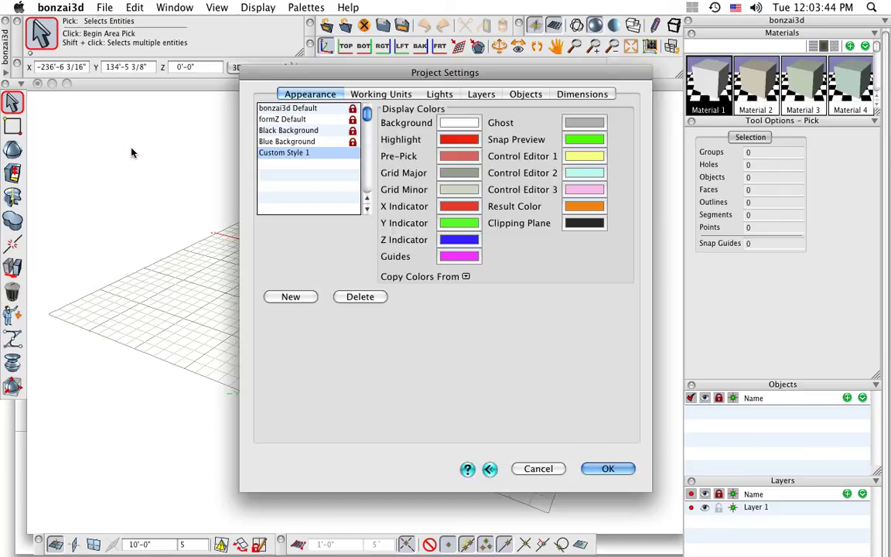
pyautogui.click(370, 96)
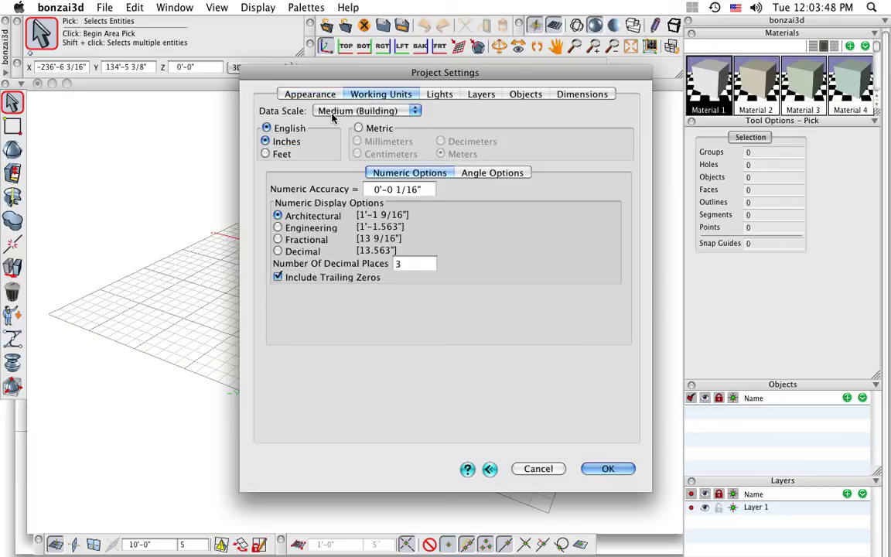
pyautogui.click(336, 113)
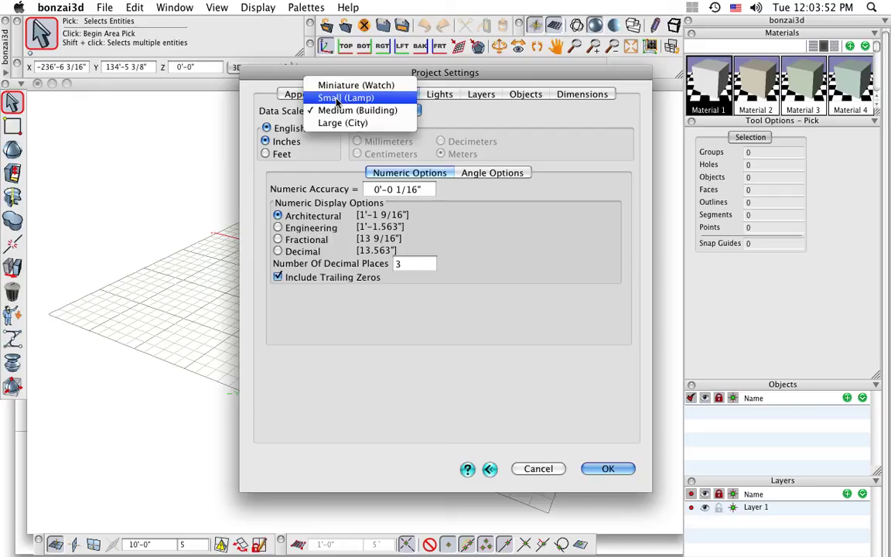
pyautogui.click(337, 98)
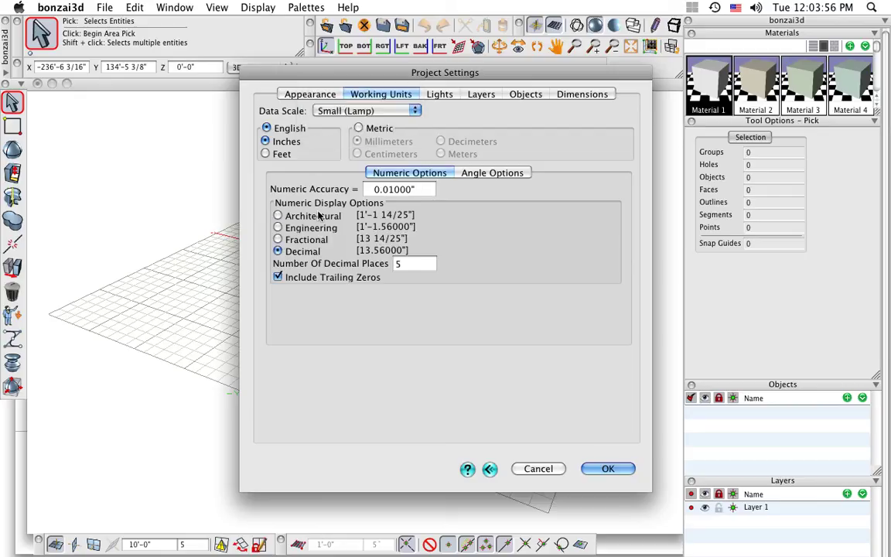
pyautogui.click(304, 92)
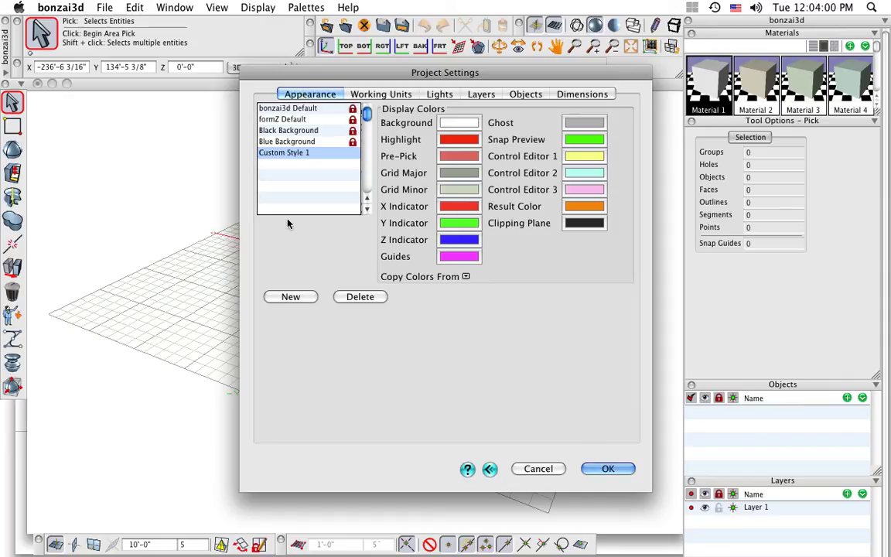
pyautogui.click(610, 468)
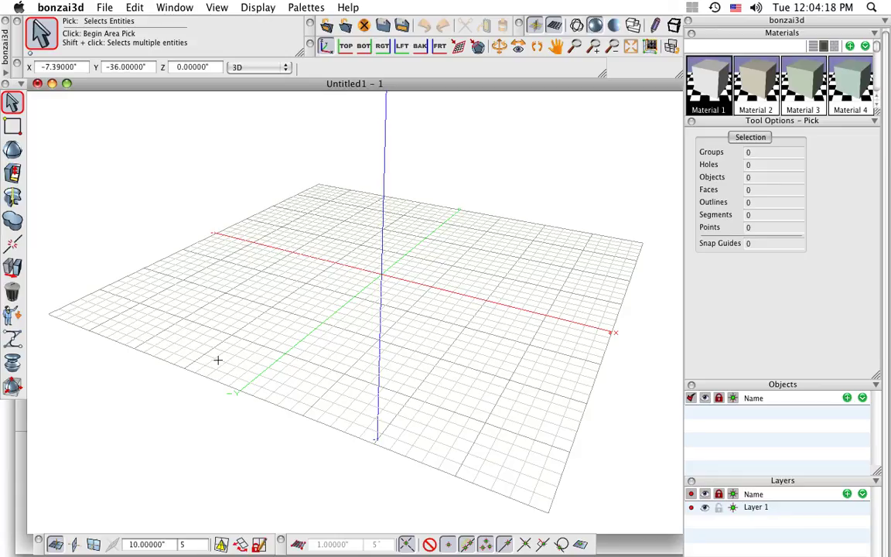
# - Set the reference grid spacing to 12 inches with 12 subdivisions
pyautogui.click(170, 545)
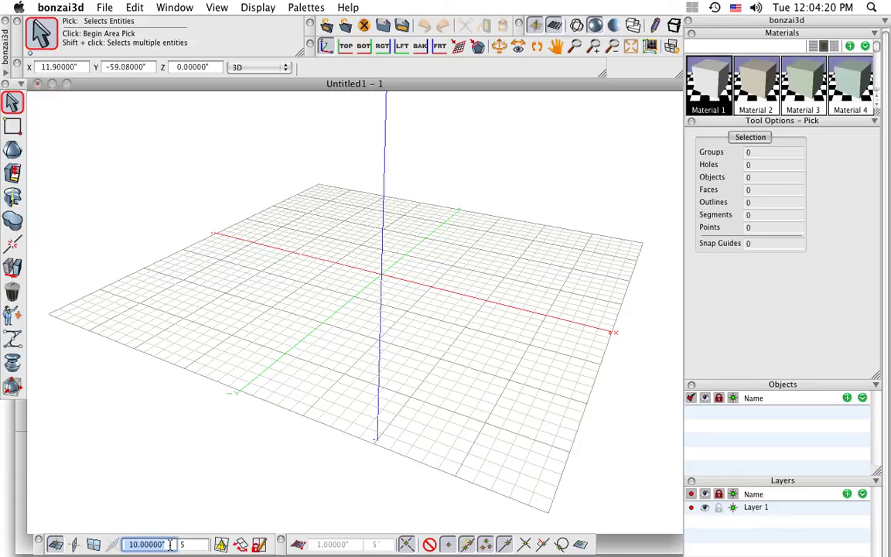
pyautogui.write('12')
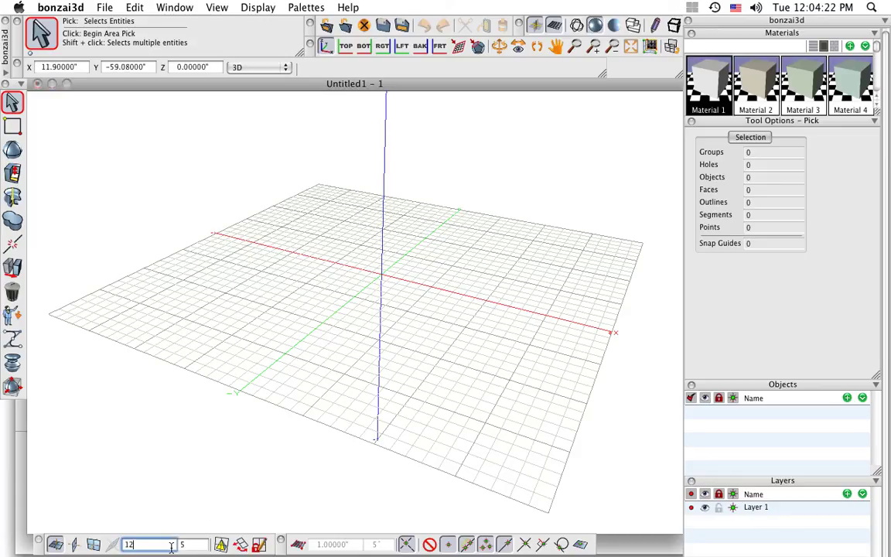
pyautogui.click(196, 548)
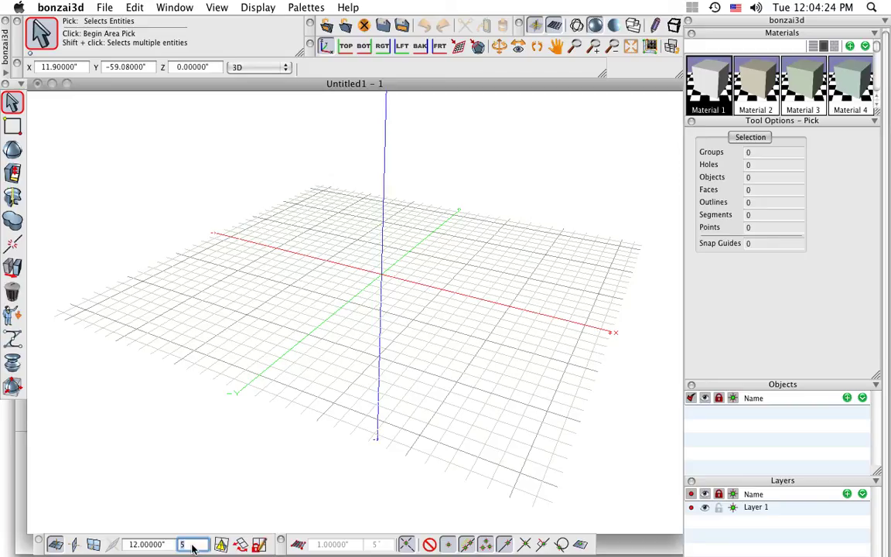
pyautogui.write('12')
pyautogui.press('Tab')
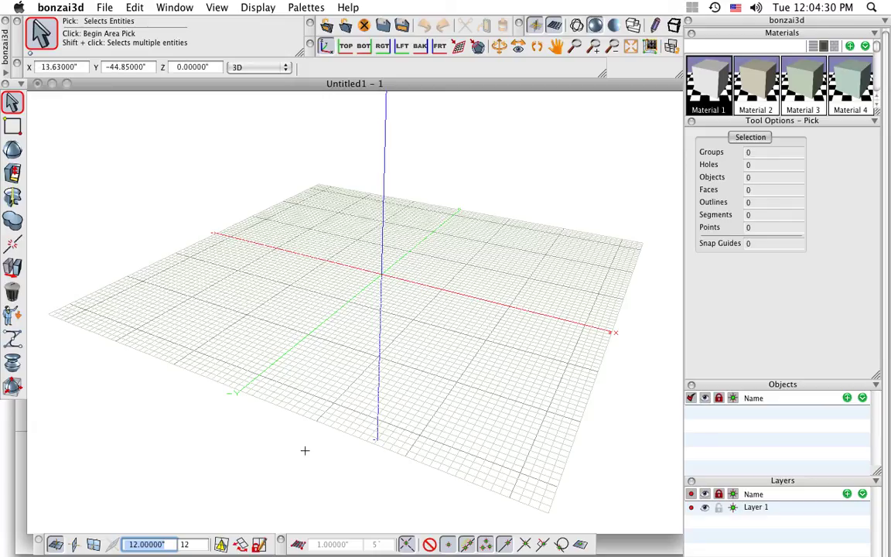
# - Enable grid snapping with a snap increment of 0.5 inches
pyautogui.click(298, 545)
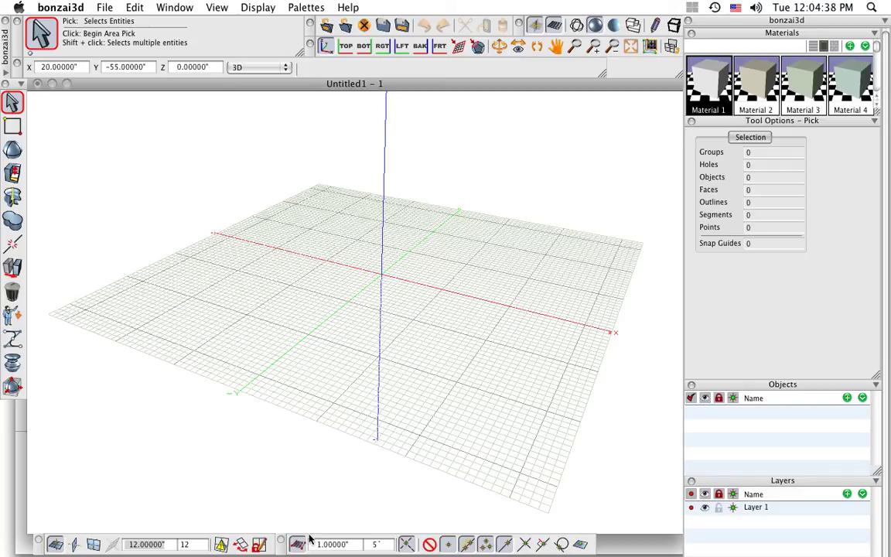
pyautogui.click(349, 545)
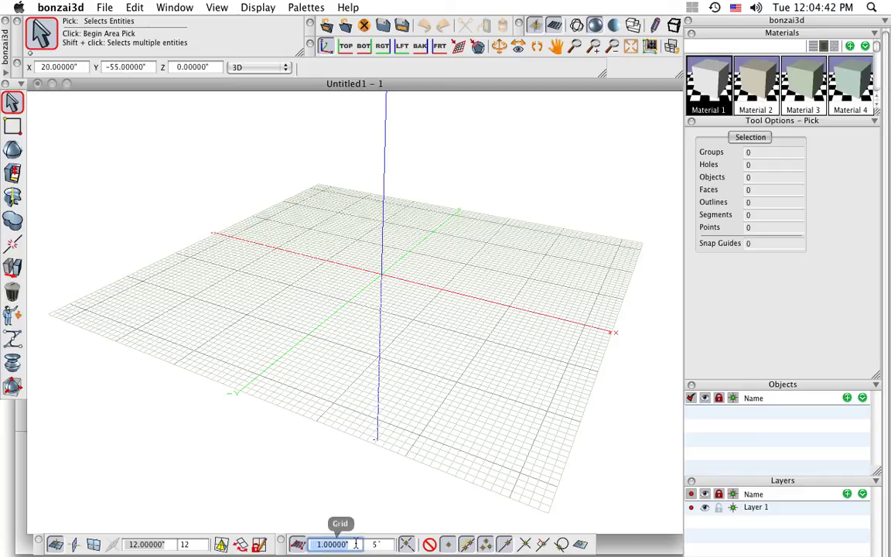
pyautogui.press('BackSpace')
pyautogui.press('Tab')
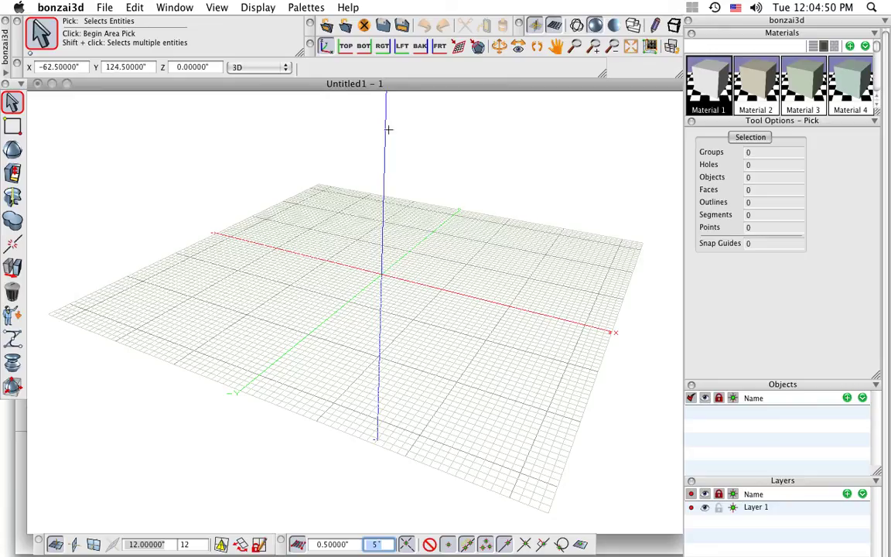
# - In the right-side view, extend the reference plane to about 108 inches along positive Y and 72 inches along positive Z
pyautogui.click(382, 45)
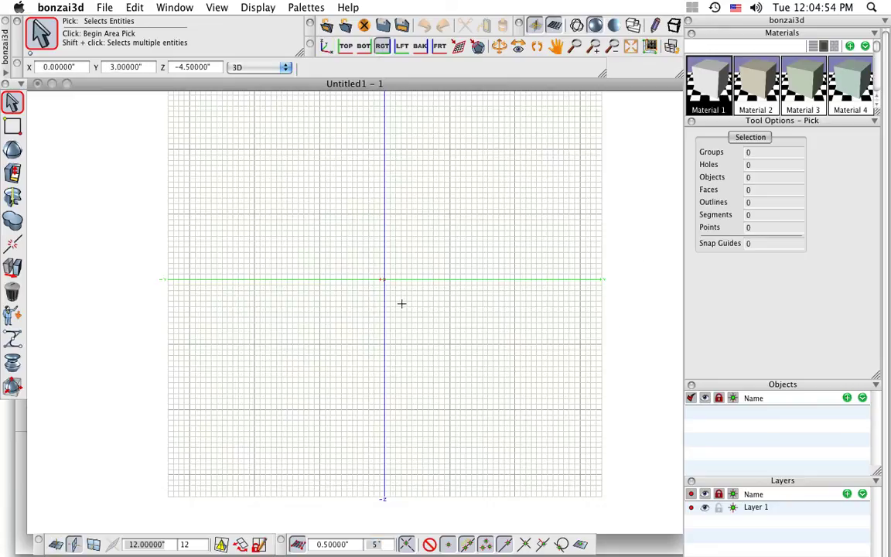
pyautogui.scroll(-3, 401, 303)
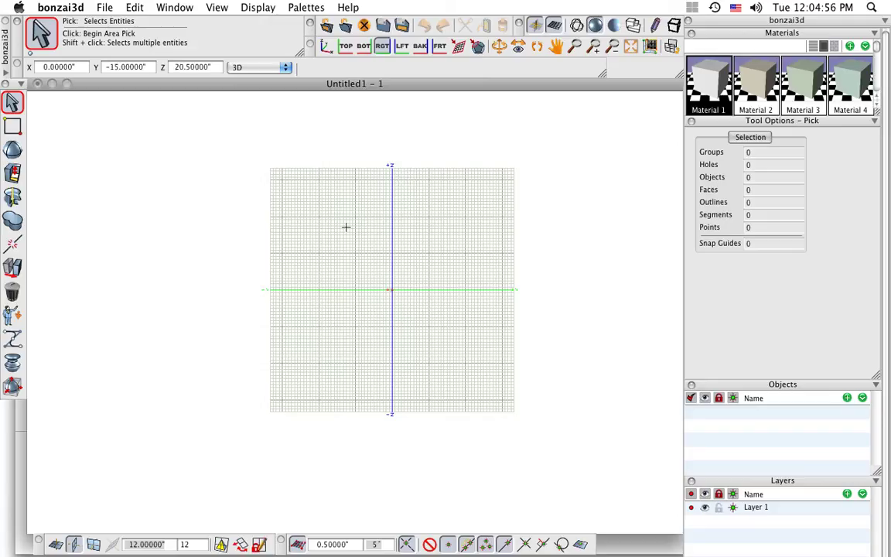
pyautogui.press('h')
pyautogui.moveTo(450, 298); pyautogui.dragTo(342, 347)
pyautogui.press('p')
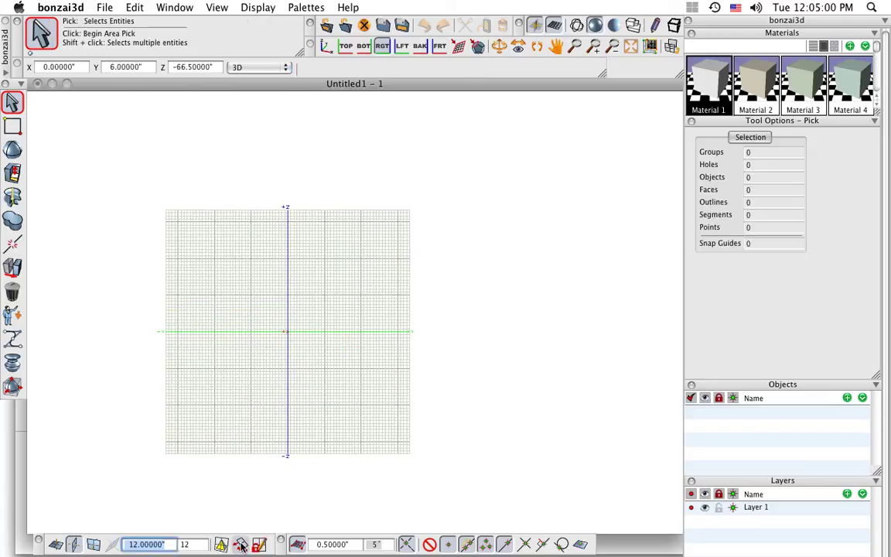
pyautogui.click(241, 545)
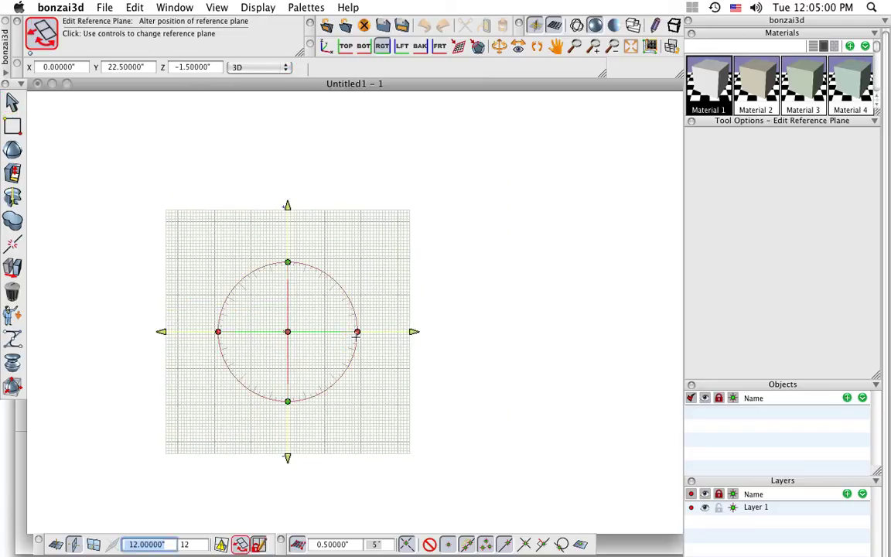
pyautogui.click(414, 332)
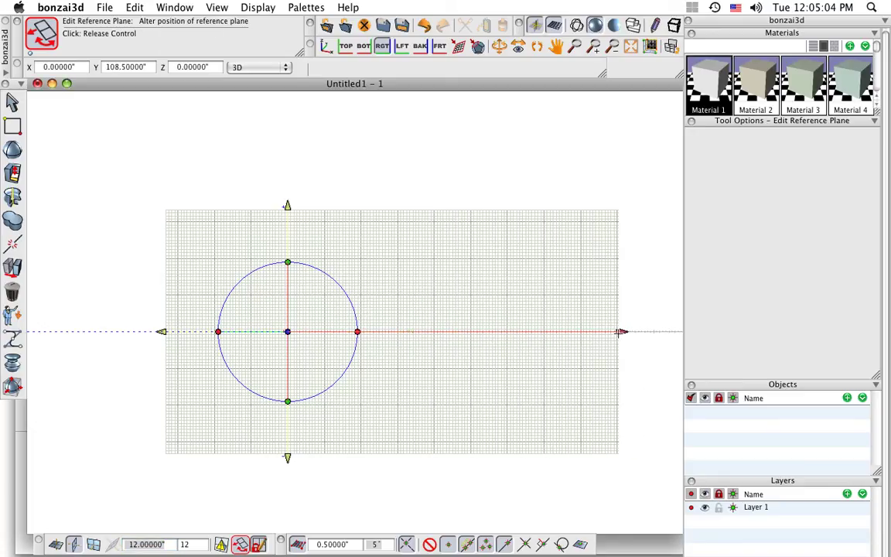
pyautogui.click(618, 332)
pyautogui.click(287, 205)
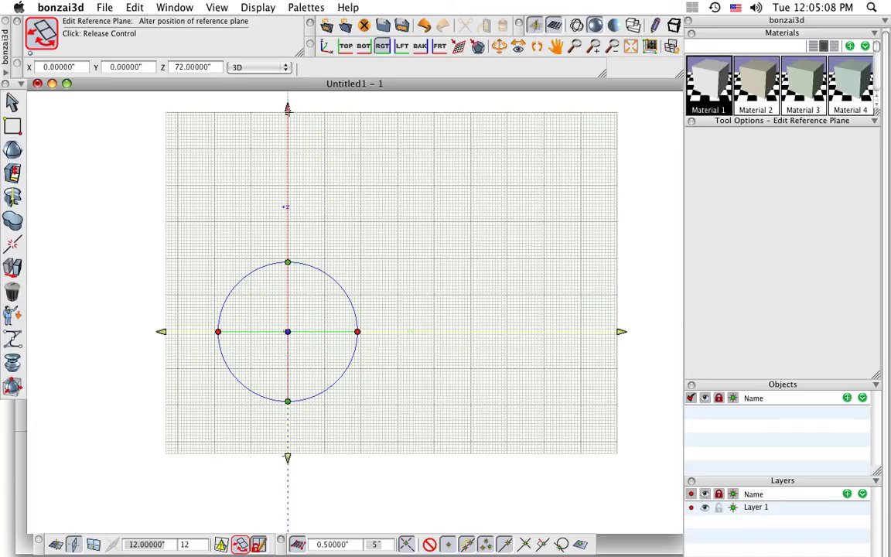
pyautogui.click(287, 109)
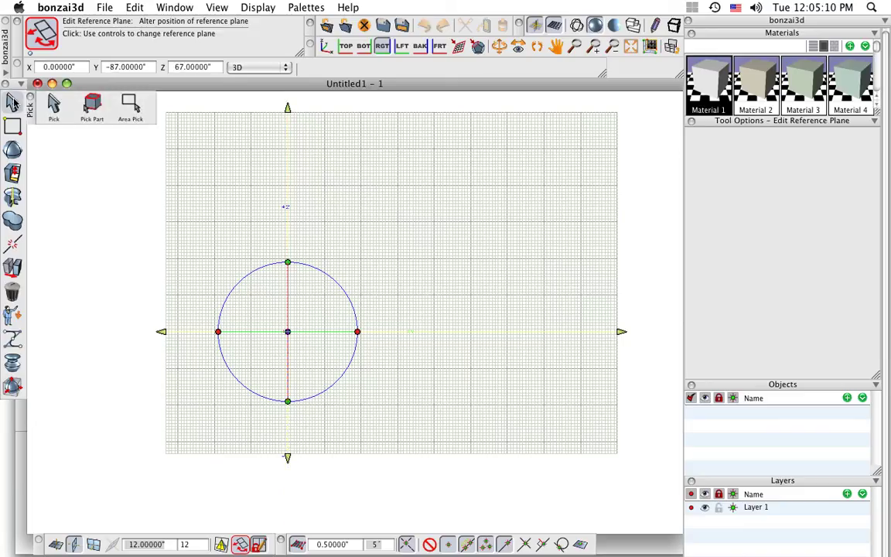
pyautogui.click(13, 99)
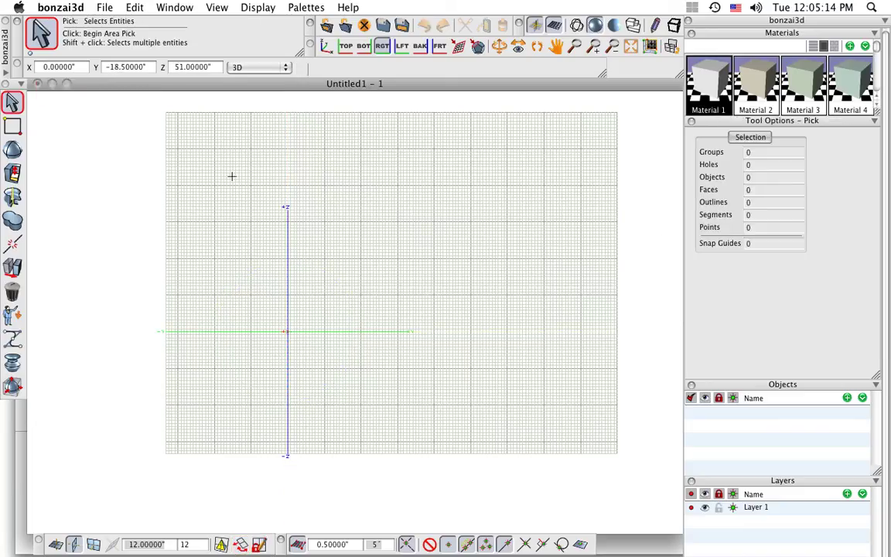
# - Draw a flat 2D vector line from about Y -24.5, Z 12 through (-27, 18), (-4.4, 27.4) and (21, 18) to (48.5, 37.5) inches
pyautogui.click(12, 125)
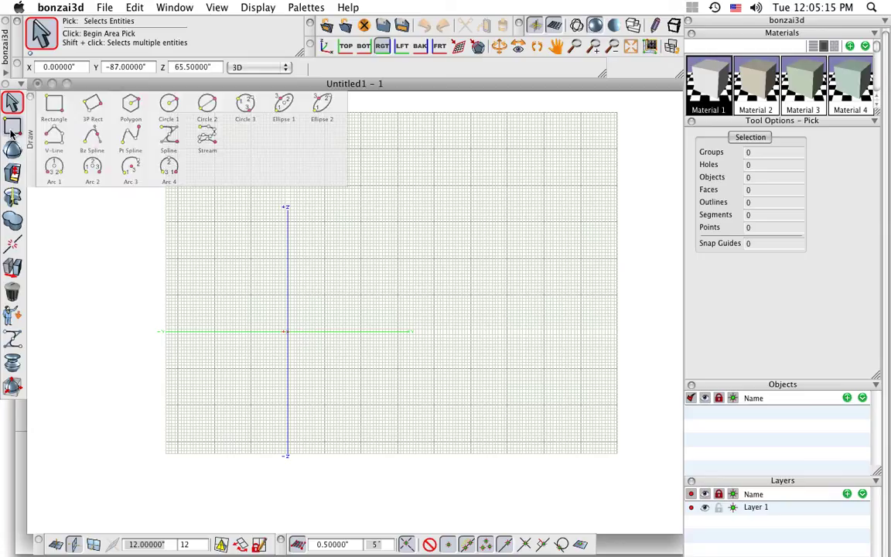
pyautogui.click(52, 137)
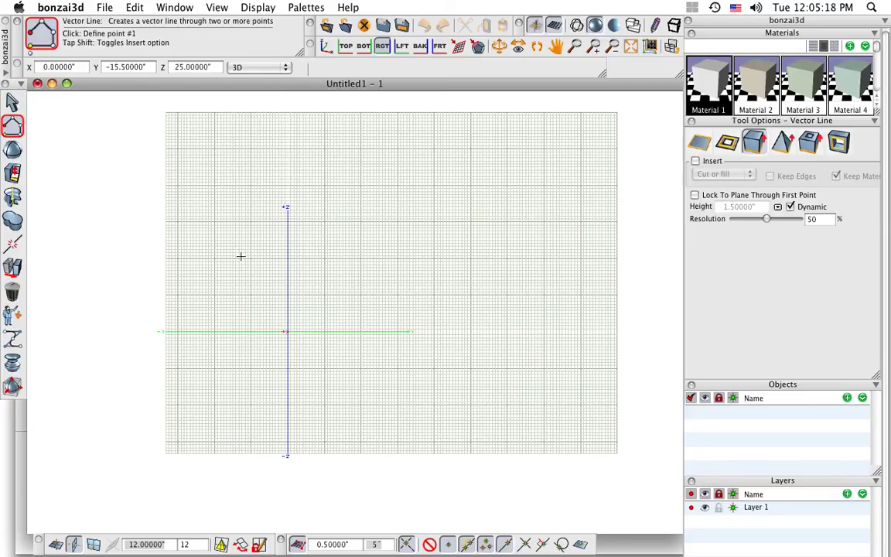
pyautogui.scroll(3, 228, 284)
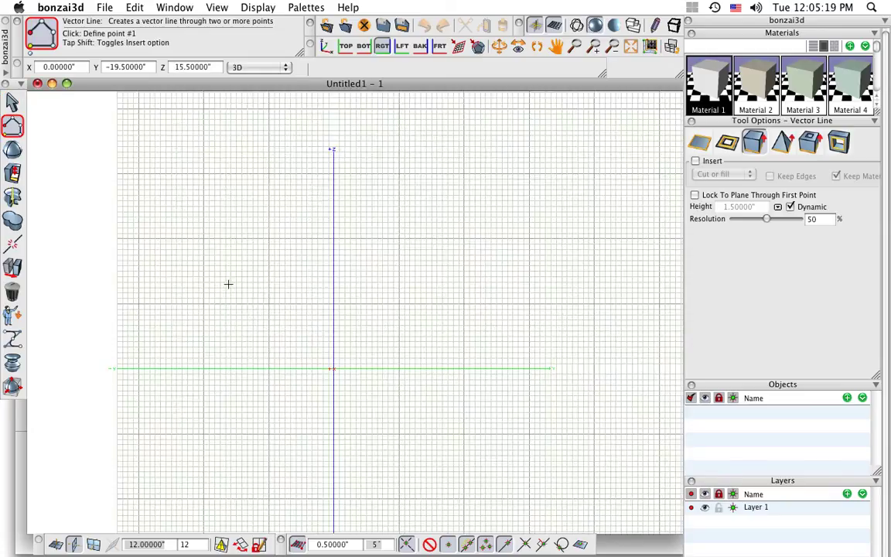
pyautogui.click(701, 144)
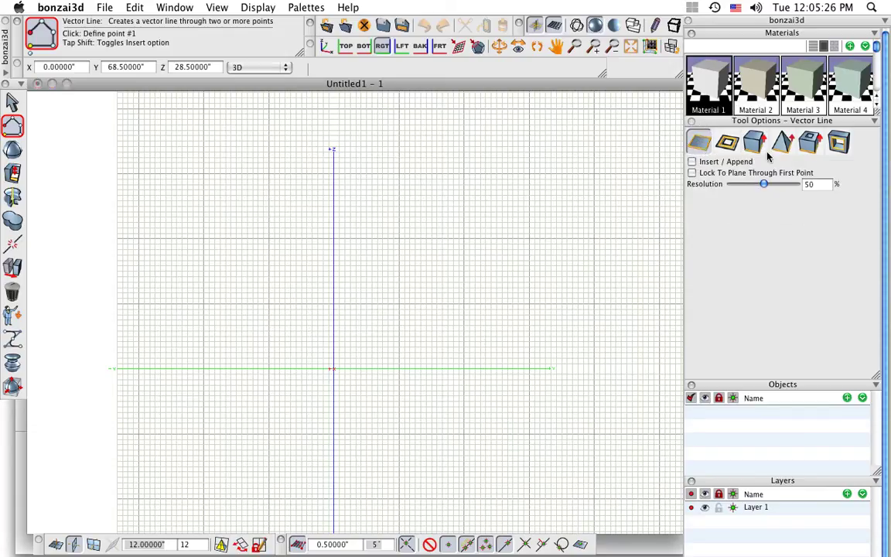
pyautogui.click(201, 303)
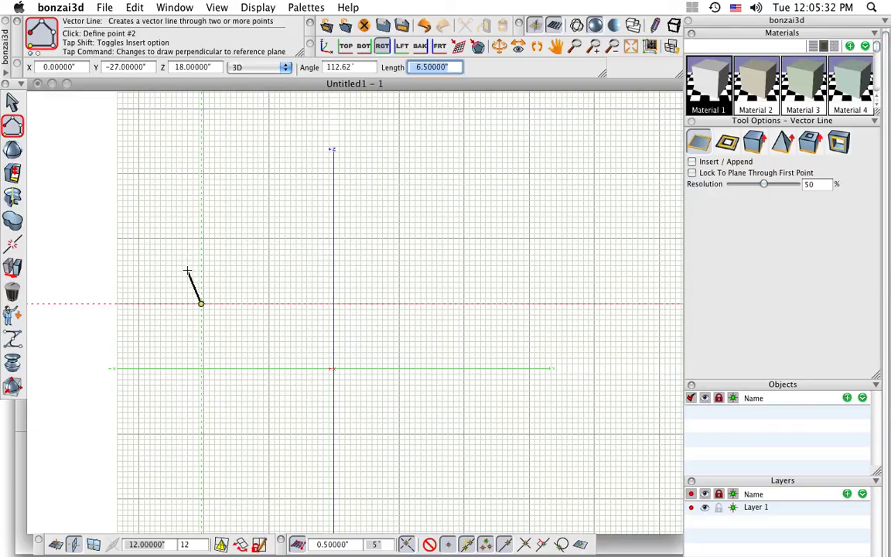
pyautogui.click(188, 270)
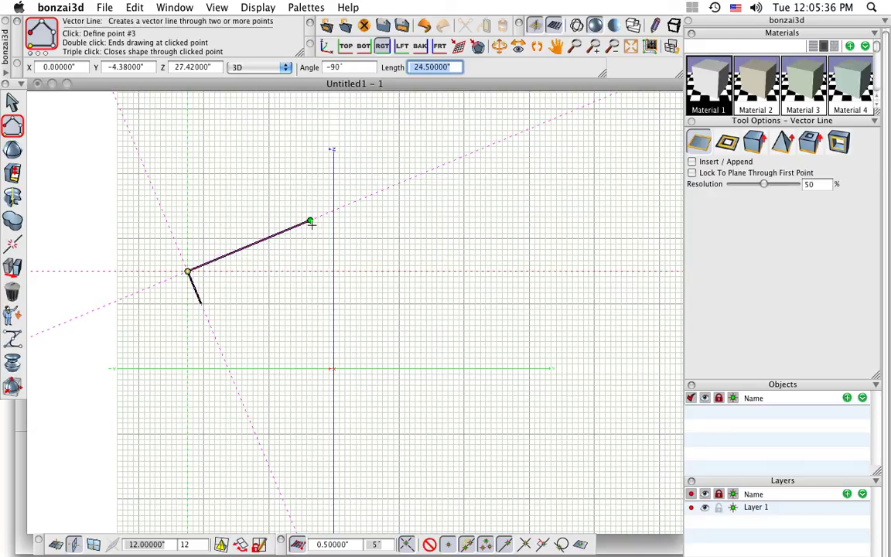
pyautogui.click(310, 223)
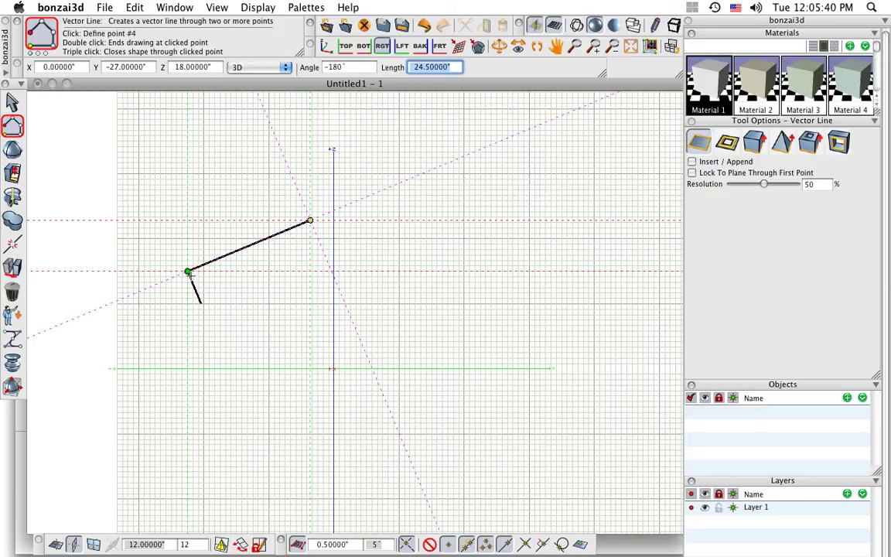
pyautogui.click(447, 271)
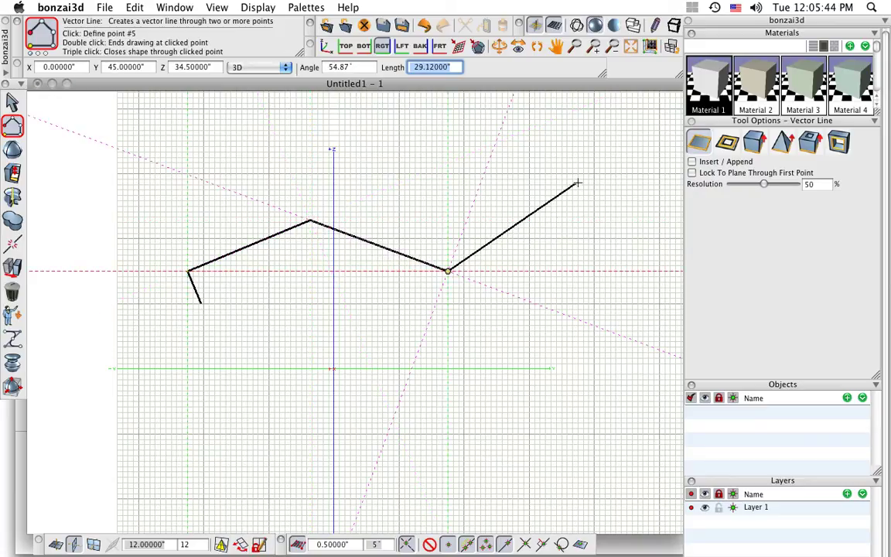
pyautogui.click(597, 165)
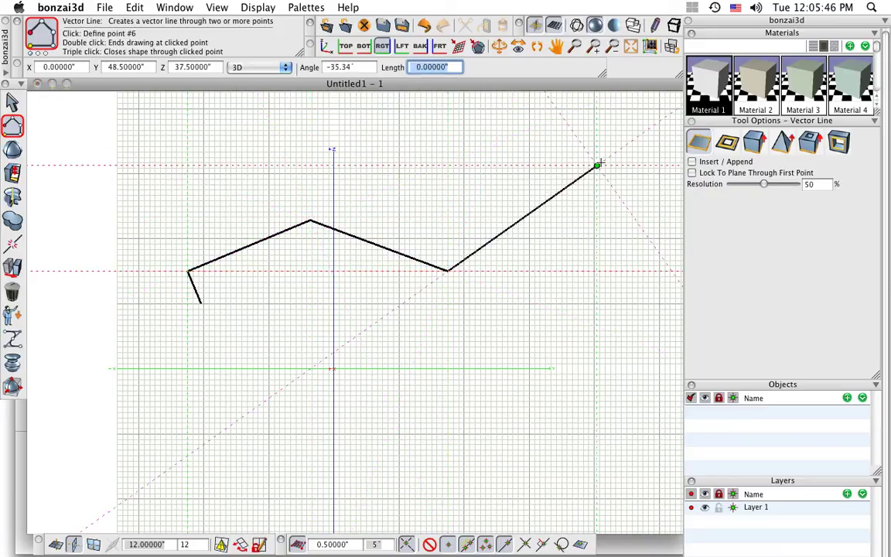
# - End the vector line with a steep backrest segment about 24 inches long, rising to about Y 57.5, Z 59.5 inches
pyautogui.moveTo(599, 140); pyautogui.dragTo(521, 237, button='middle')
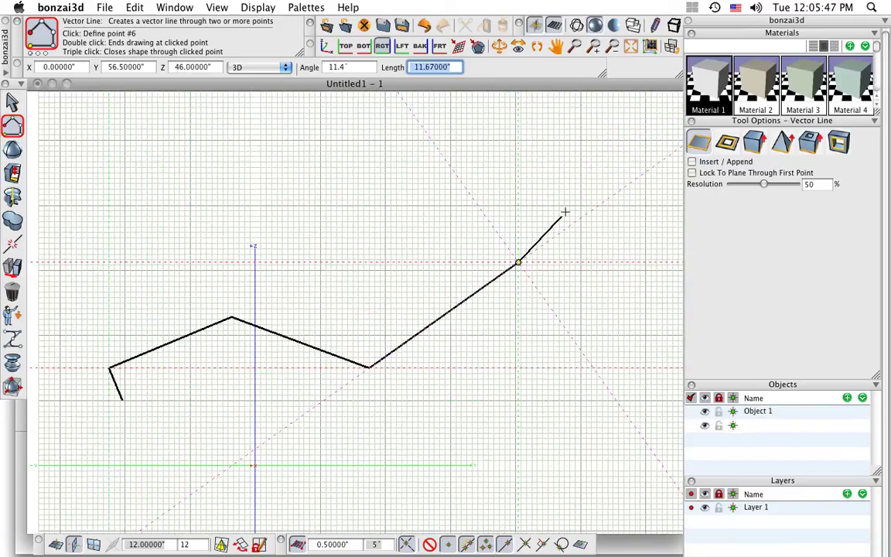
pyautogui.click(555, 148)
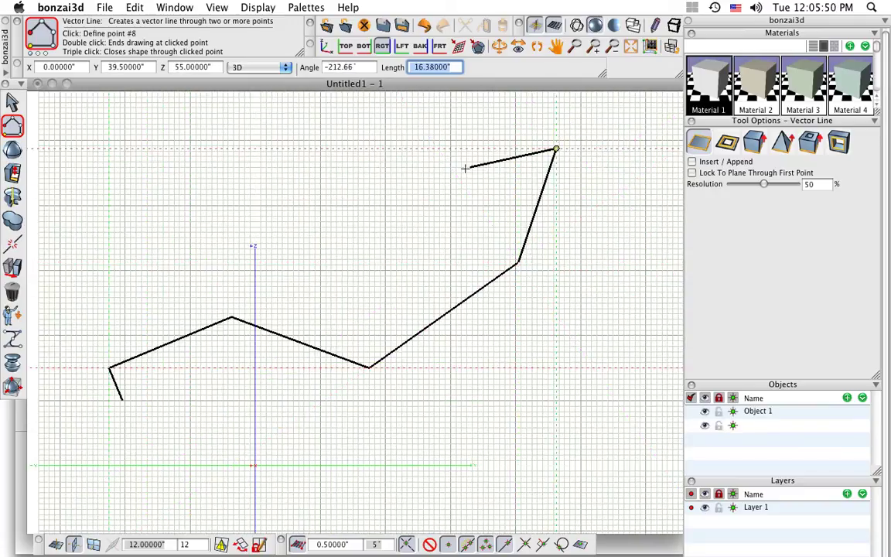
pyautogui.press('super+z')
pyautogui.press('super+z')
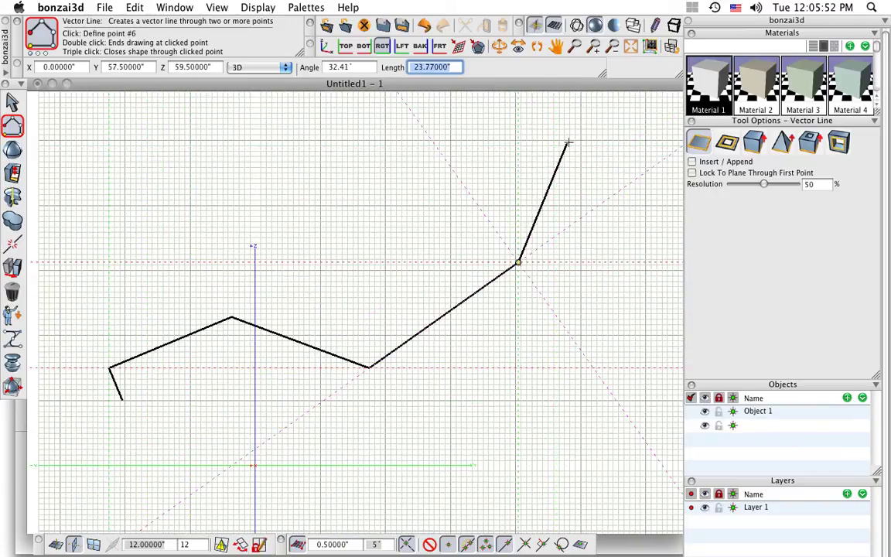
pyautogui.doubleClick(569, 142)
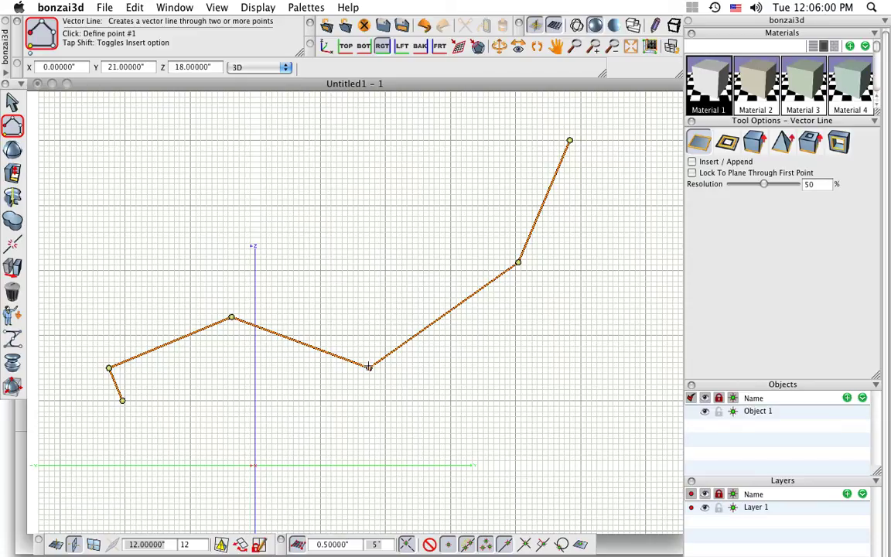
# - Shift the seat's lowest point about 3 inches toward the backrest, and move the backrest's top end and bend slightly inward and down
pyautogui.moveTo(369, 367)
pyautogui.mouseDown()
pyautogui.moveTo(477, 368)
pyautogui.moveTo(342, 368)
pyautogui.moveTo(393, 368)
pyautogui.moveTo(391, 324)
pyautogui.moveTo(376, 368)
pyautogui.moveTo(385, 367)
pyautogui.mouseUp()
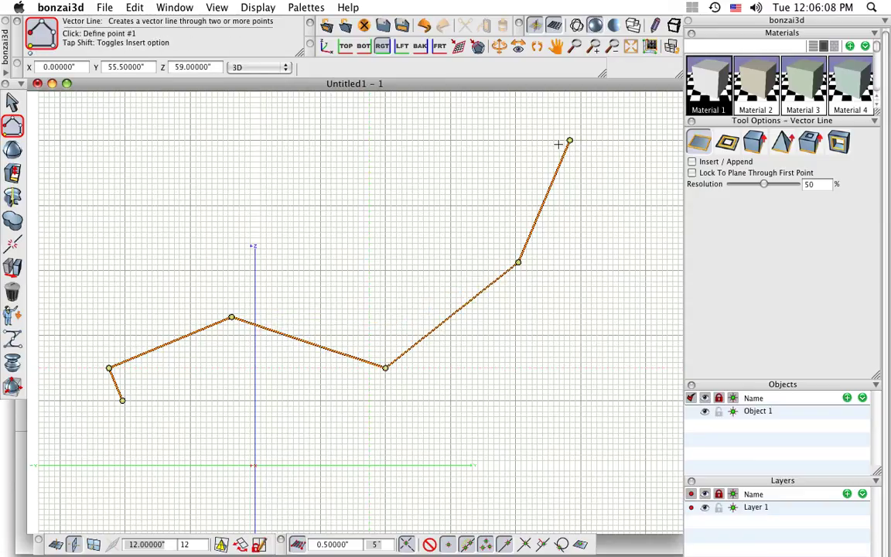
pyautogui.moveTo(569, 140); pyautogui.dragTo(550, 160)
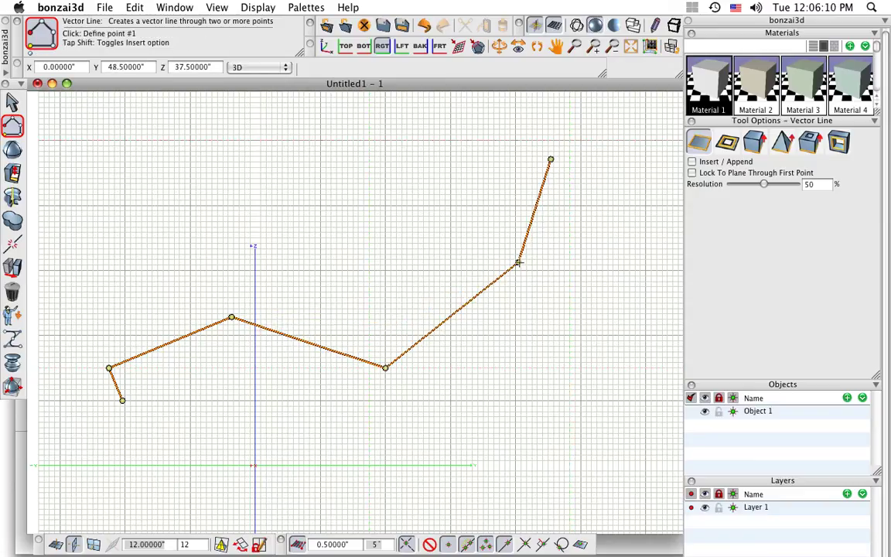
pyautogui.moveTo(519, 263); pyautogui.dragTo(510, 276)
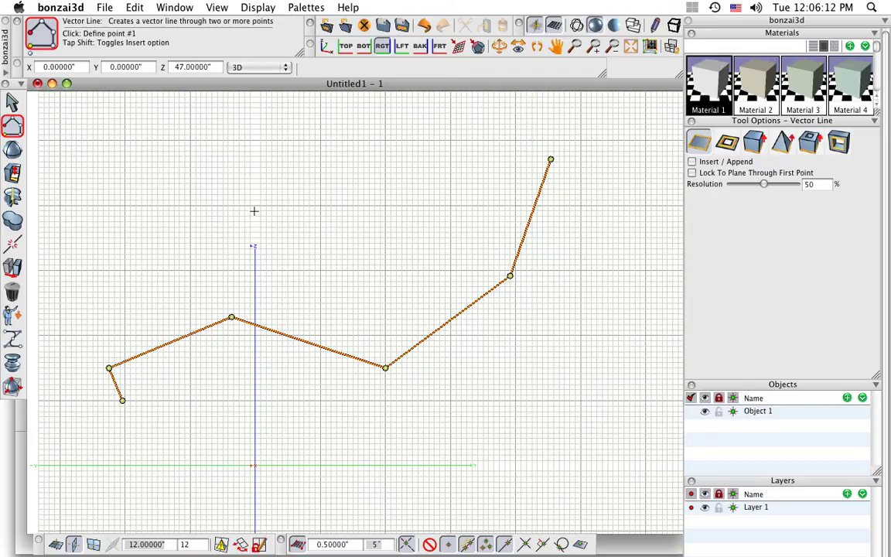
pyautogui.click(165, 247)
# - Apply a circular fillet with a 2-inch radius to the profile's corner at the foot end
pyautogui.press('space')
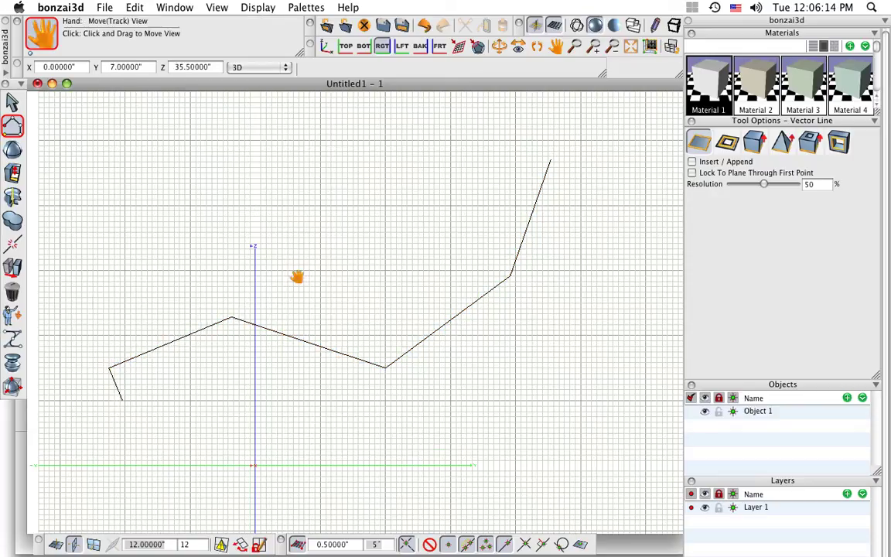
pyautogui.moveTo(294, 276); pyautogui.dragTo(365, 270)
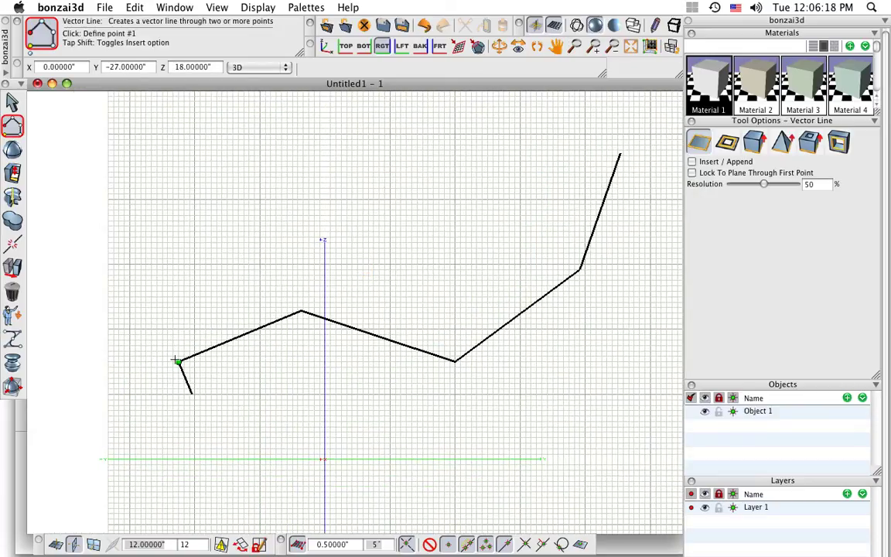
pyautogui.scroll(5, 177, 361)
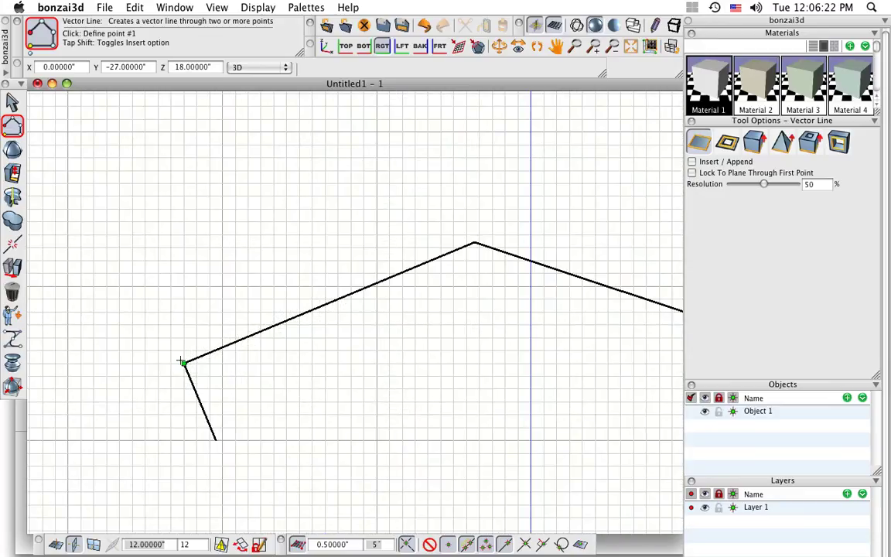
pyautogui.click(12, 244)
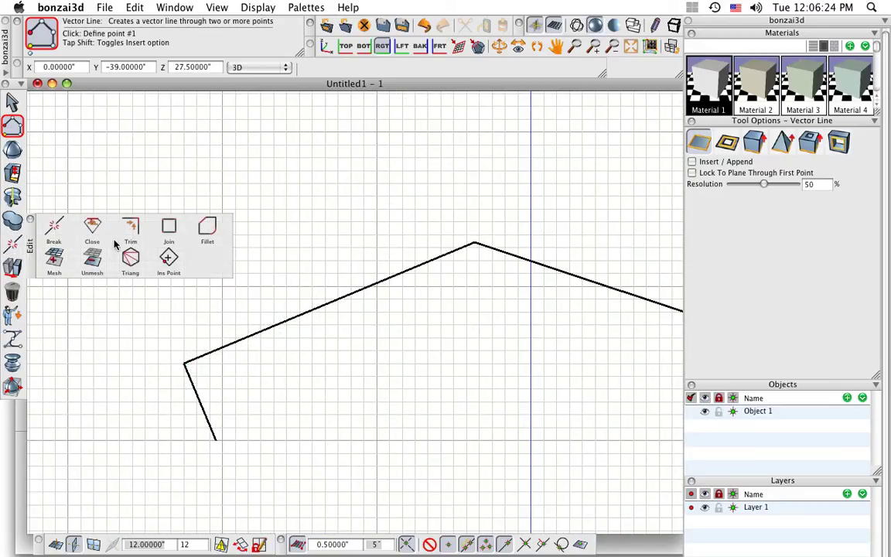
pyautogui.click(209, 229)
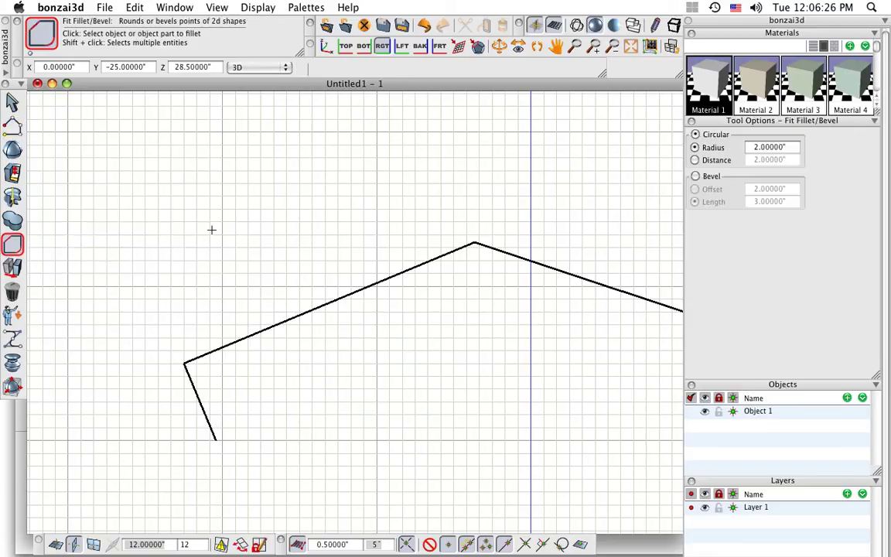
pyautogui.click(185, 364)
pyautogui.scroll(8, 204, 373)
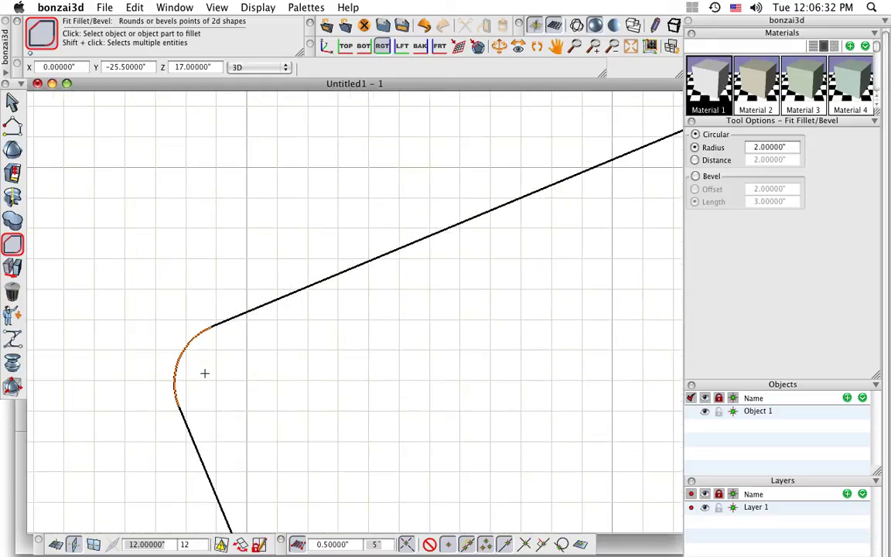
pyautogui.moveTo(205, 373); pyautogui.dragTo(330, 360, button='middle')
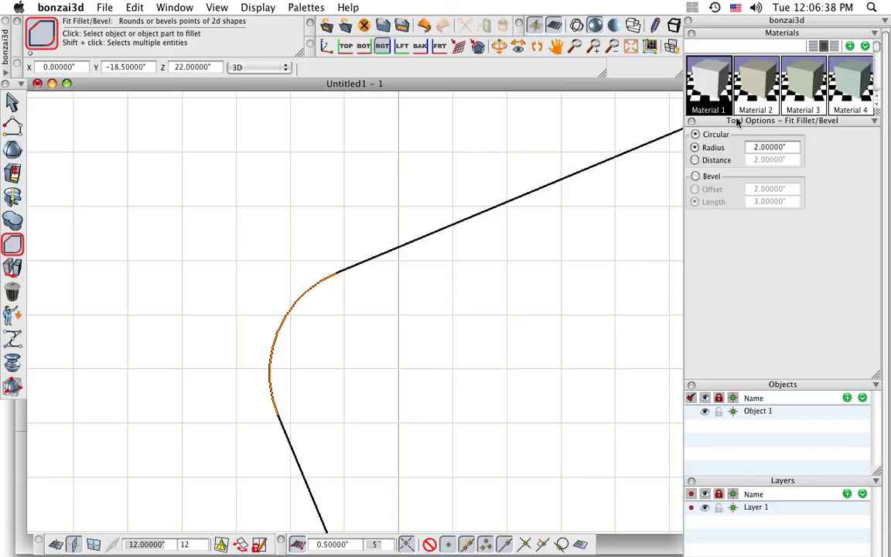
# - Set the foot-end corner's fillet radius to 3 inches
pyautogui.click(770, 145)
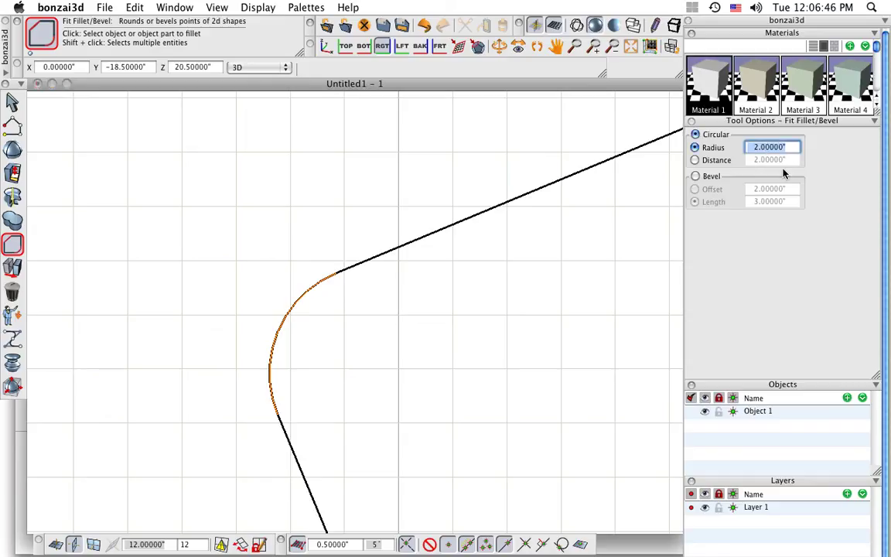
pyautogui.write('3')
pyautogui.press('Return')
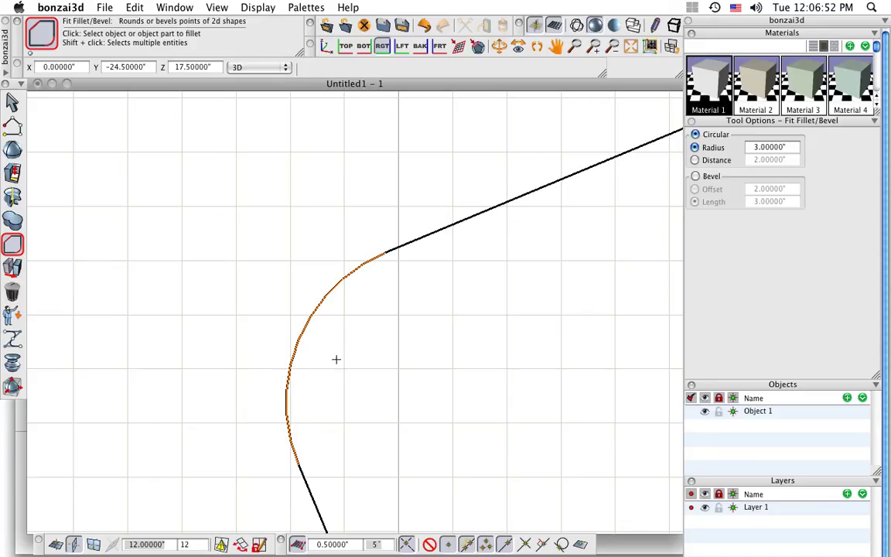
# - Fillet both ends of the segment between the knee peak and the seat's lowest point with a 3-inch radius
pyautogui.scroll(-2, 362, 348)
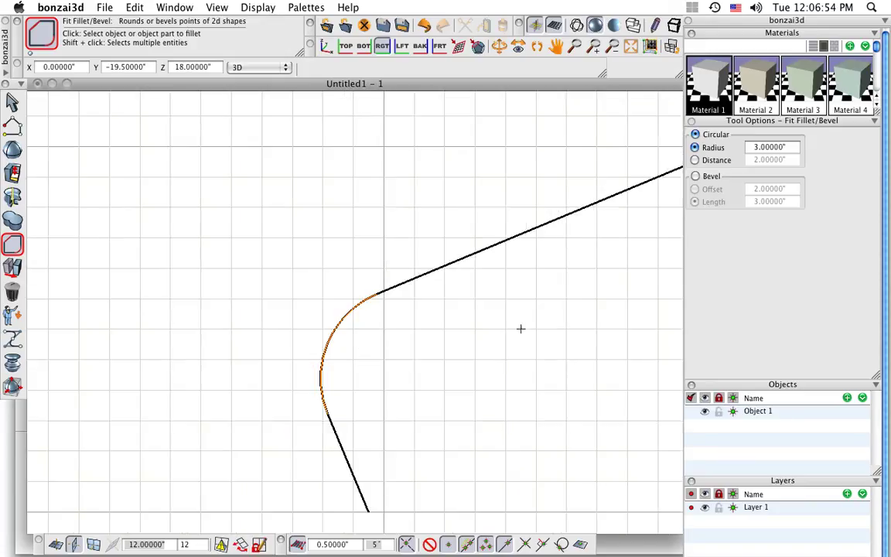
pyautogui.scroll(-1, 531, 320)
pyautogui.moveTo(577, 306); pyautogui.dragTo(327, 314, button='middle')
pyautogui.scroll(-2, 423, 313)
pyautogui.moveTo(529, 298); pyautogui.dragTo(307, 308, button='middle')
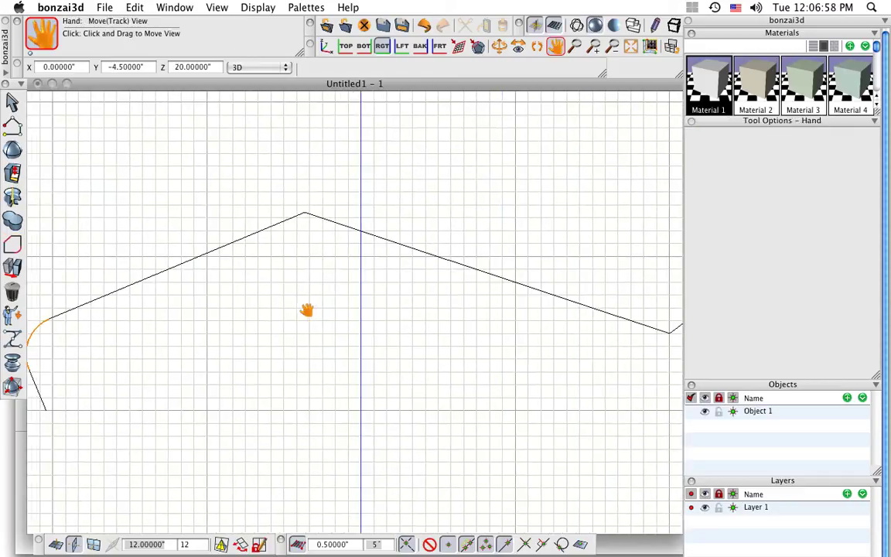
pyautogui.scroll(-1, 302, 308)
pyautogui.scroll(-1, 303, 304)
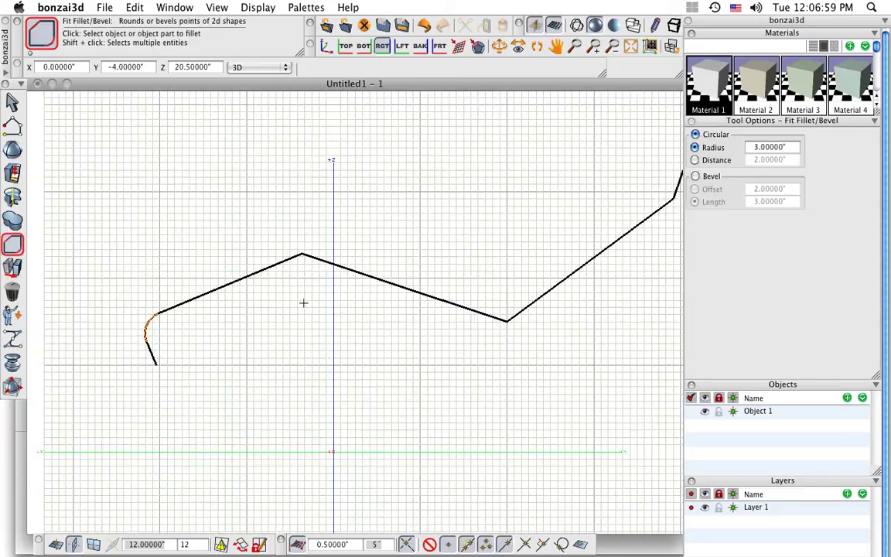
pyautogui.click(363, 274)
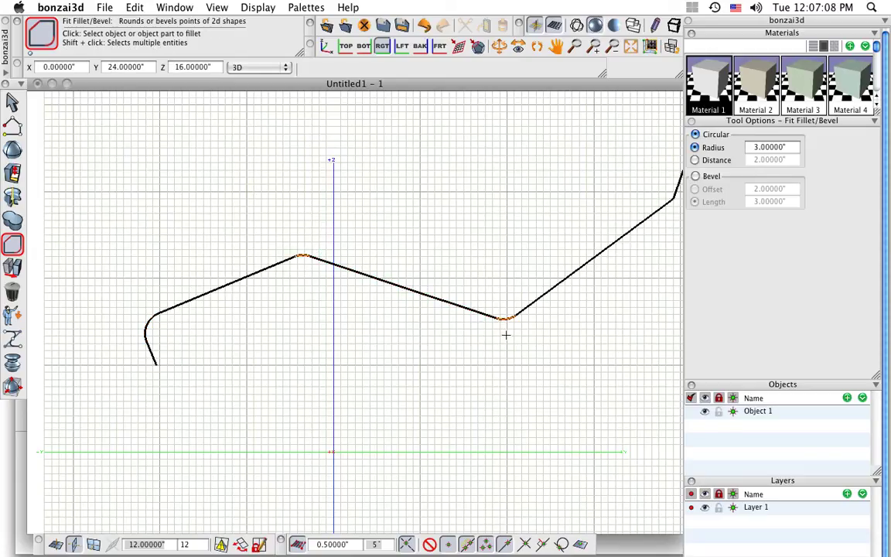
# - Set the fillet radius at the knee peak and the seat's lowest point to 8 inches
pyautogui.scroll(3, 399, 268)
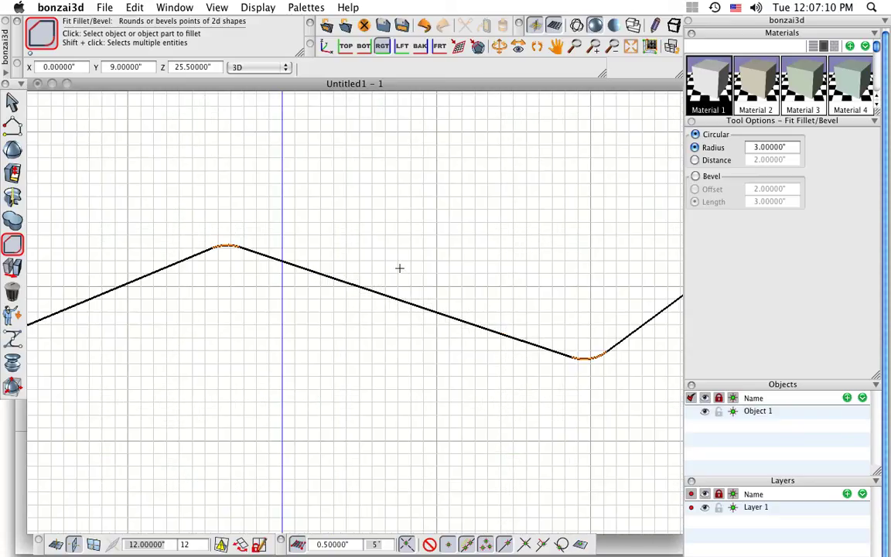
pyautogui.moveTo(750, 147); pyautogui.dragTo(797, 149)
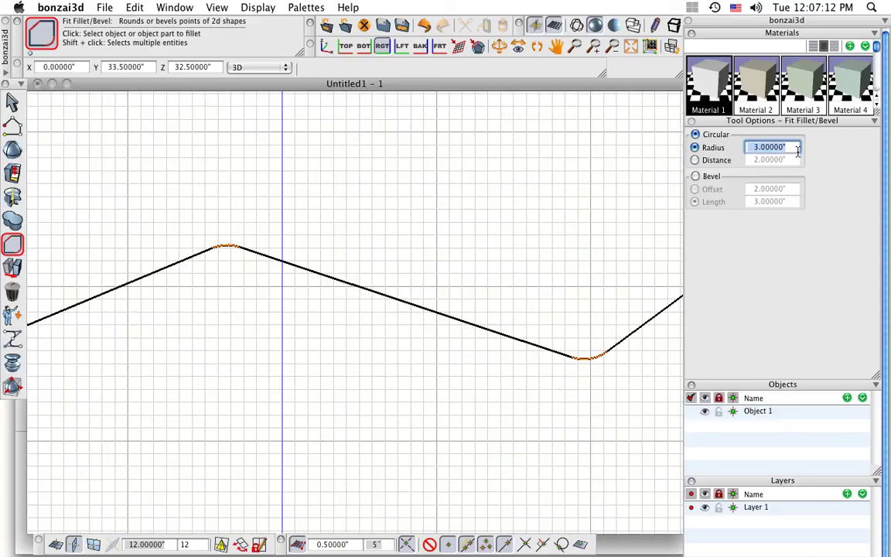
pyautogui.write('8')
pyautogui.press('Return')
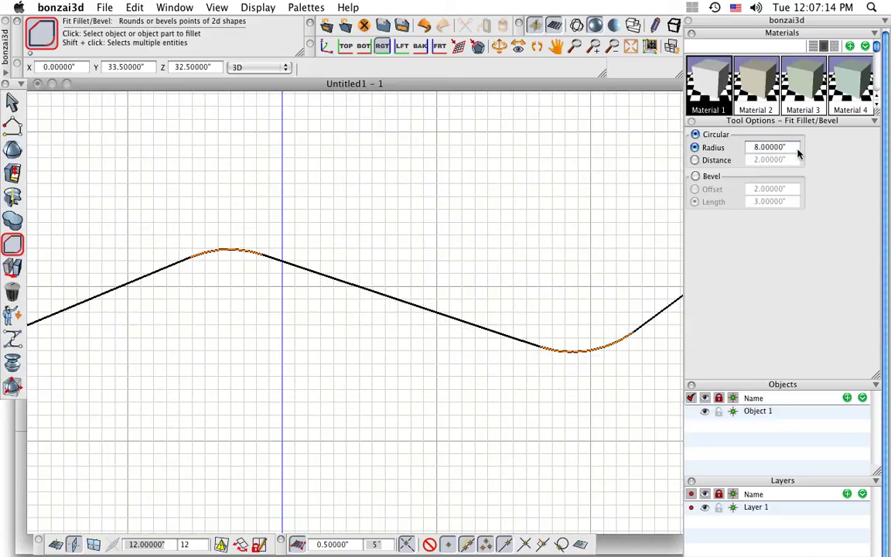
# - Fillet the bend between the seat and the backrest's upper segment with an 8-inch radius
pyautogui.scroll(-3, 488, 251)
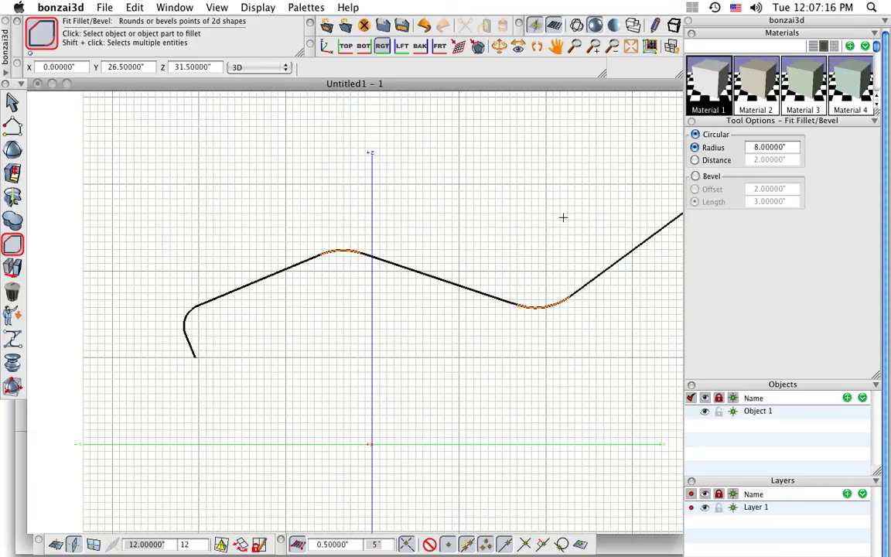
pyautogui.moveTo(563, 218)
pyautogui.mouseDown(button='middle')
pyautogui.moveTo(557, 229)
pyautogui.moveTo(412, 268)
pyautogui.mouseUp(button='middle')
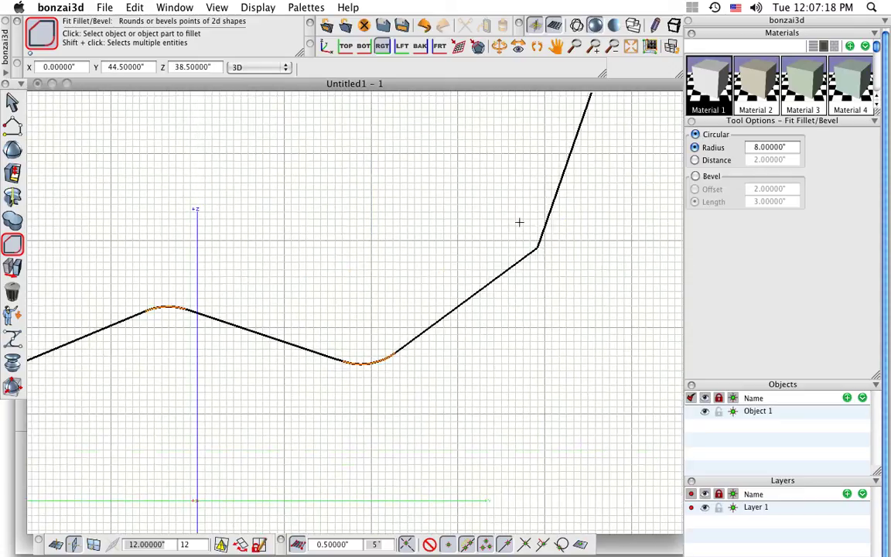
pyautogui.click(537, 248)
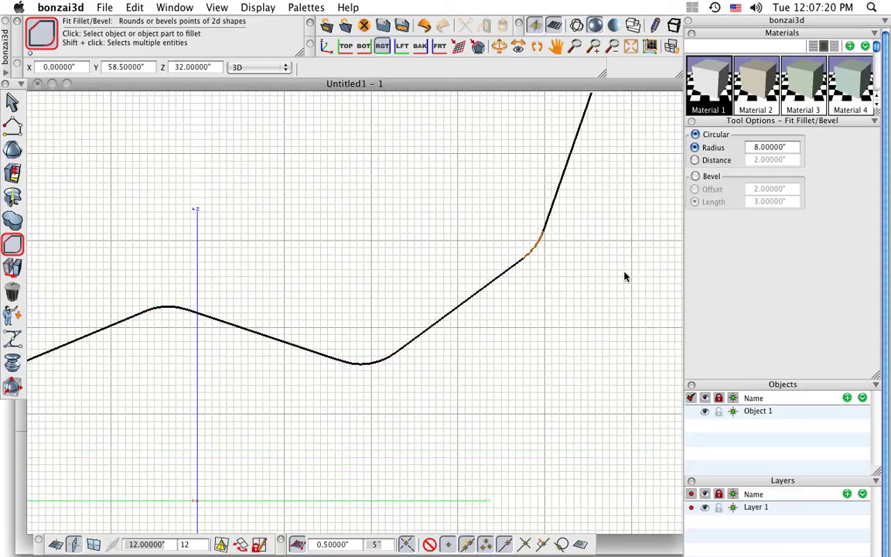
# - Examine the filleted chair profile in a 3D view and return to the right-side view
pyautogui.scroll(-2, 379, 220)
pyautogui.moveTo(355, 191); pyautogui.dragTo(380, 247, button='middle')
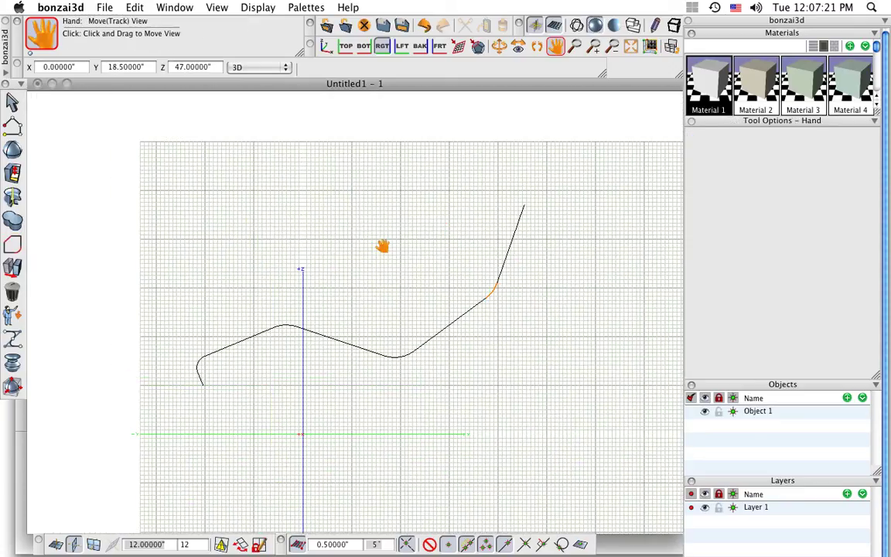
pyautogui.click(326, 45)
pyautogui.moveTo(407, 282); pyautogui.dragTo(352, 357, button='middle')
pyautogui.scroll(-2, 406, 454)
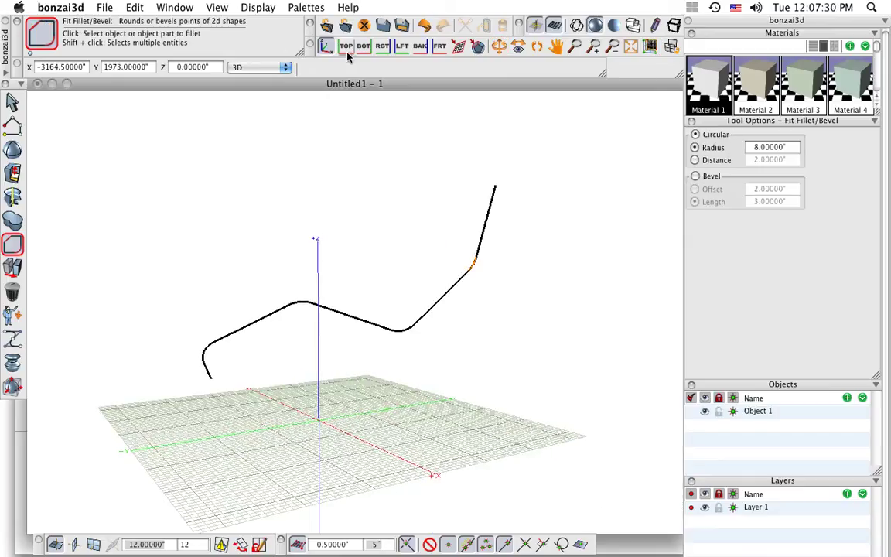
pyautogui.click(382, 46)
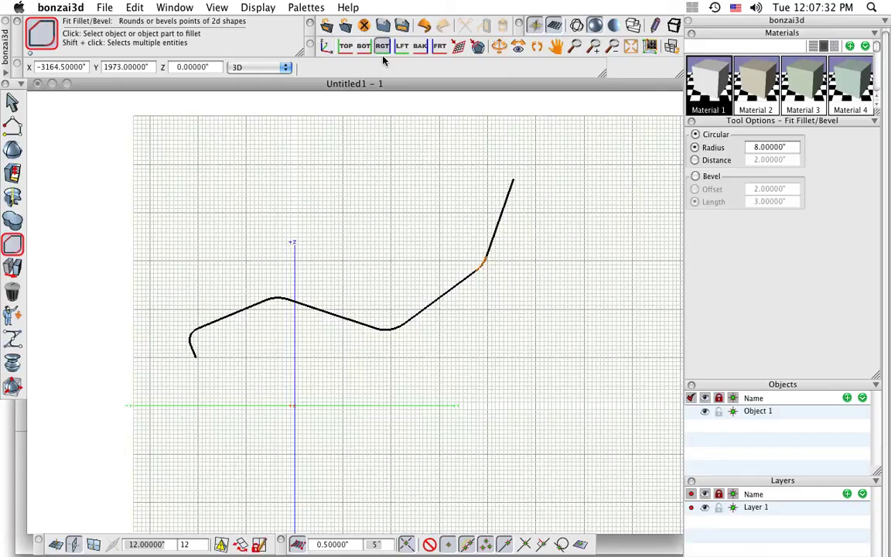
pyautogui.click(12, 101)
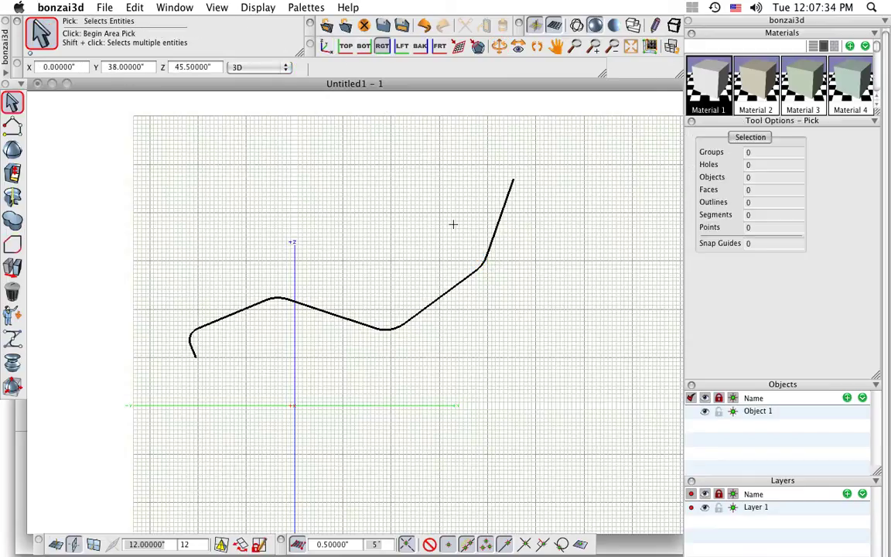
pyautogui.scroll(2, 454, 225)
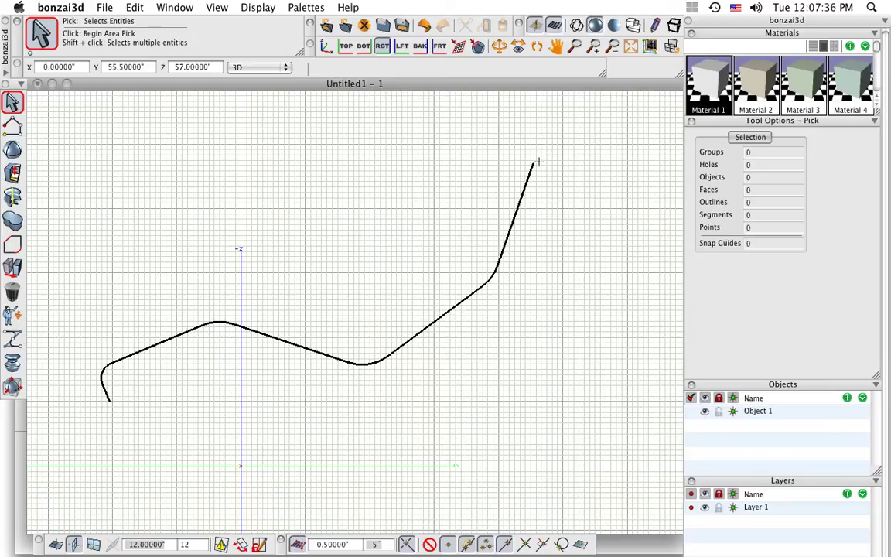
# - Append an arc by start, center and end point to the backrest's upper end, with a 4.5-inch radius and about a 150° sweep
pyautogui.click(12, 126)
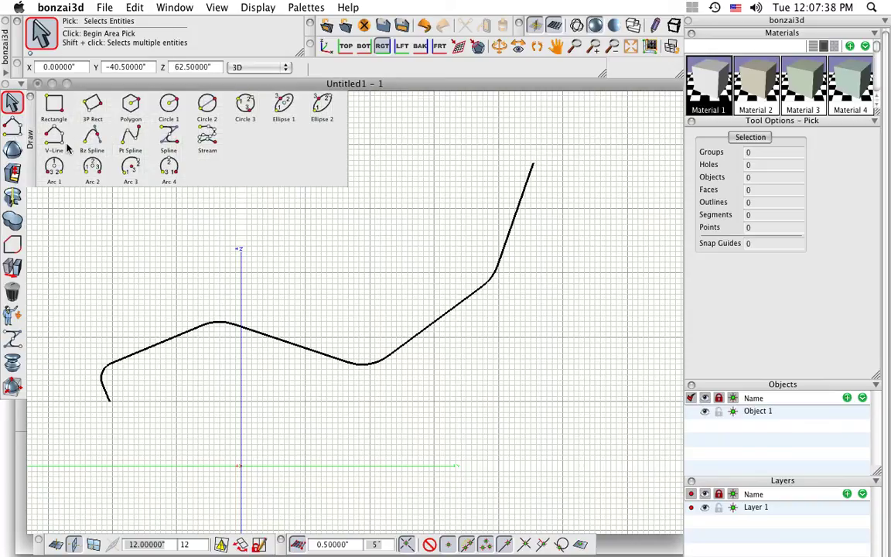
pyautogui.click(91, 165)
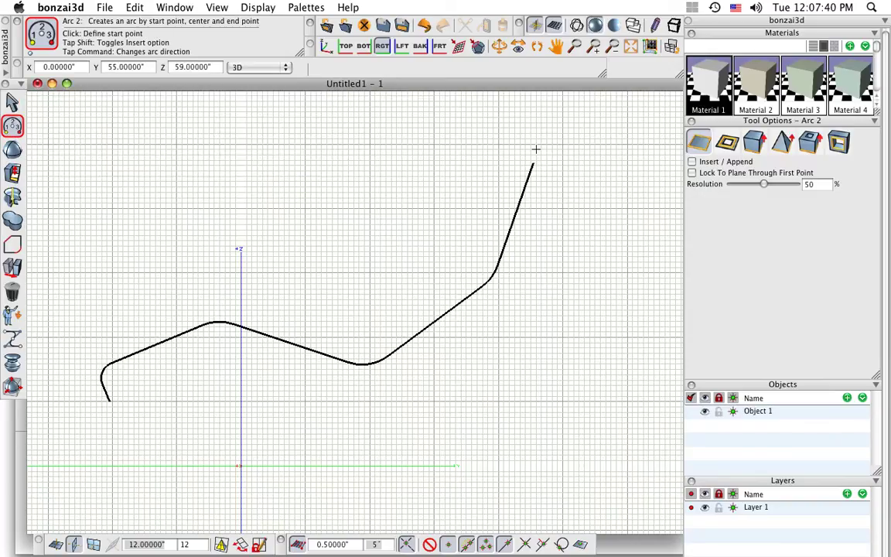
pyautogui.scroll(3, 531, 151)
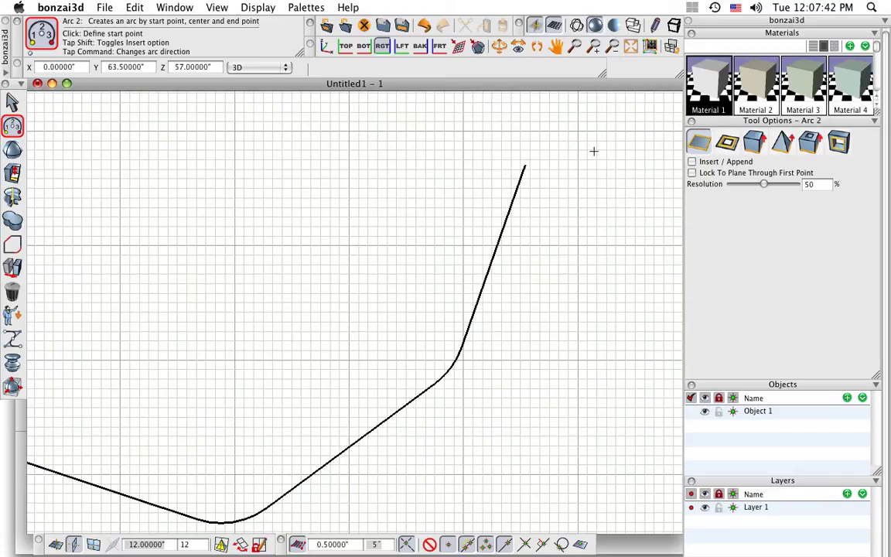
pyautogui.click(692, 162)
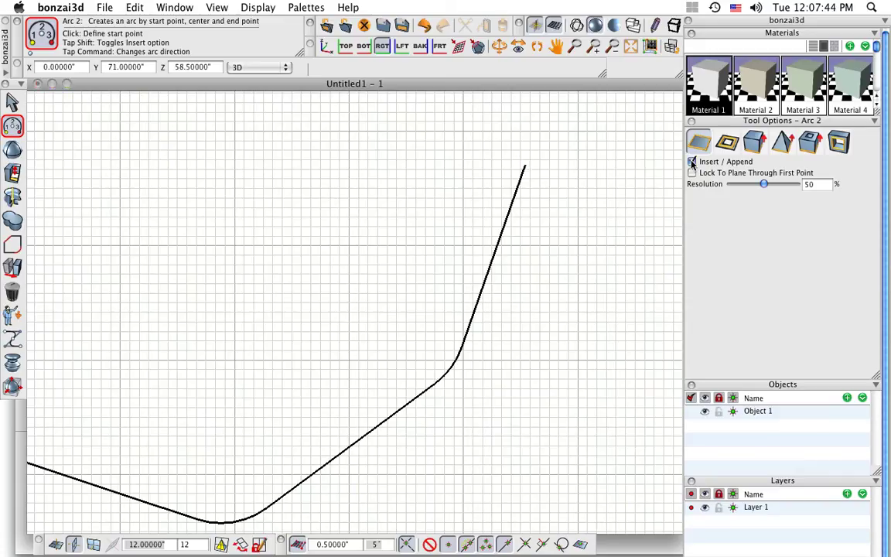
pyautogui.click(524, 164)
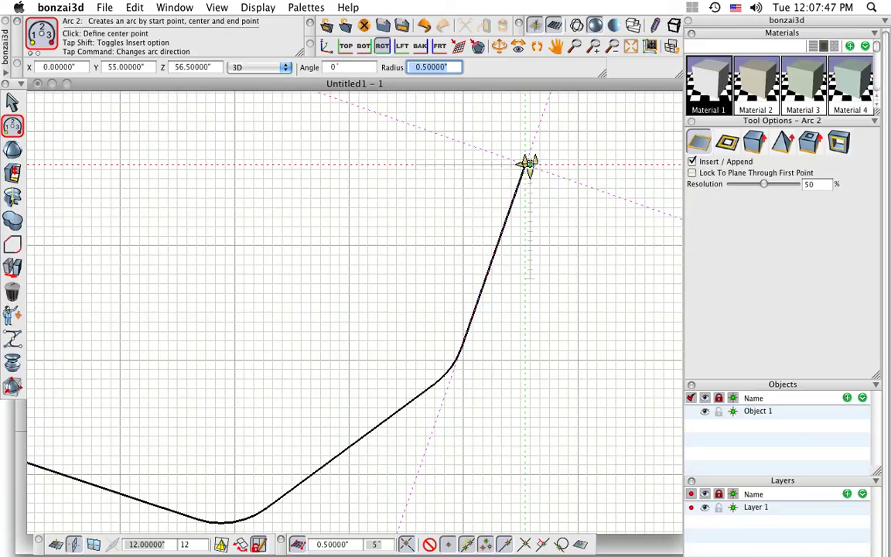
pyautogui.scroll(2, 564, 155)
pyautogui.moveTo(563, 166); pyautogui.dragTo(473, 216, button='middle')
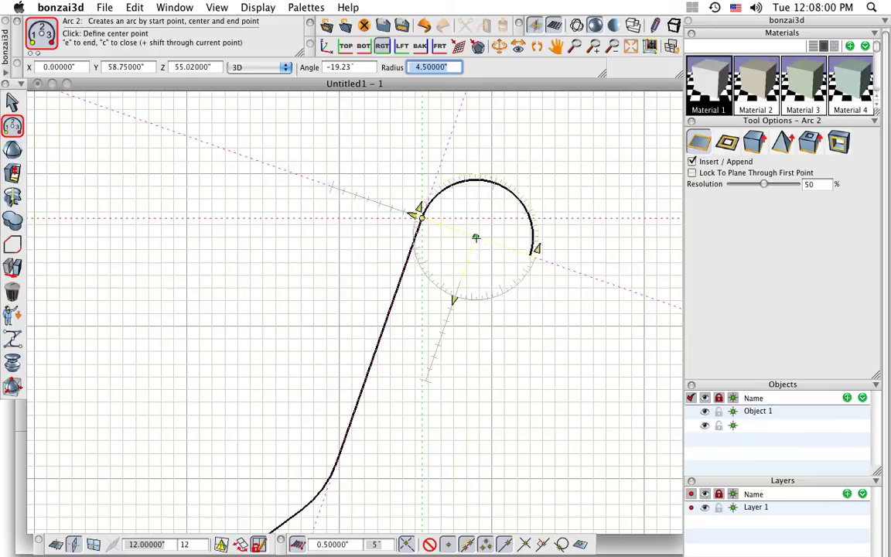
pyautogui.click(476, 237)
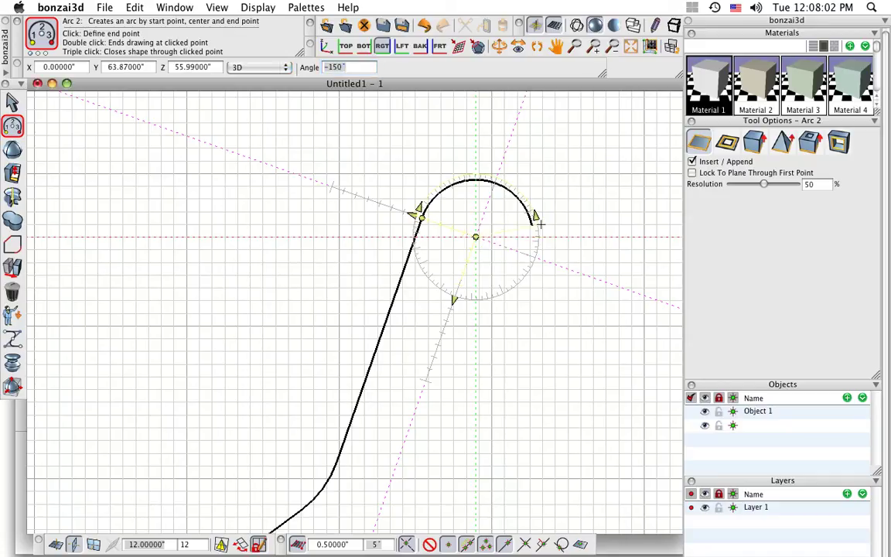
pyautogui.click(539, 224)
# - Offset the whole profile outline 1 inch toward its upper side with the Insert option enabled
pyautogui.scroll(-4, 355, 172)
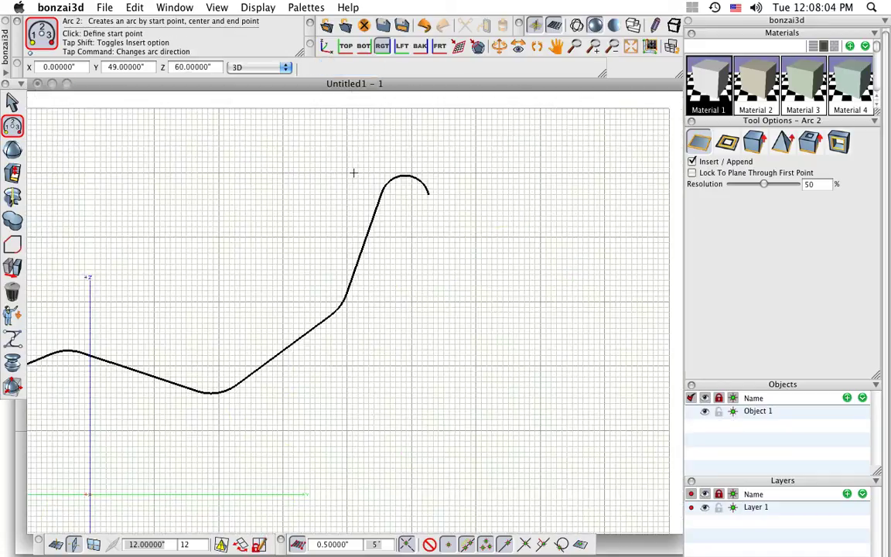
pyautogui.moveTo(343, 177); pyautogui.dragTo(551, 154, button='middle')
pyautogui.scroll(-1, 456, 191)
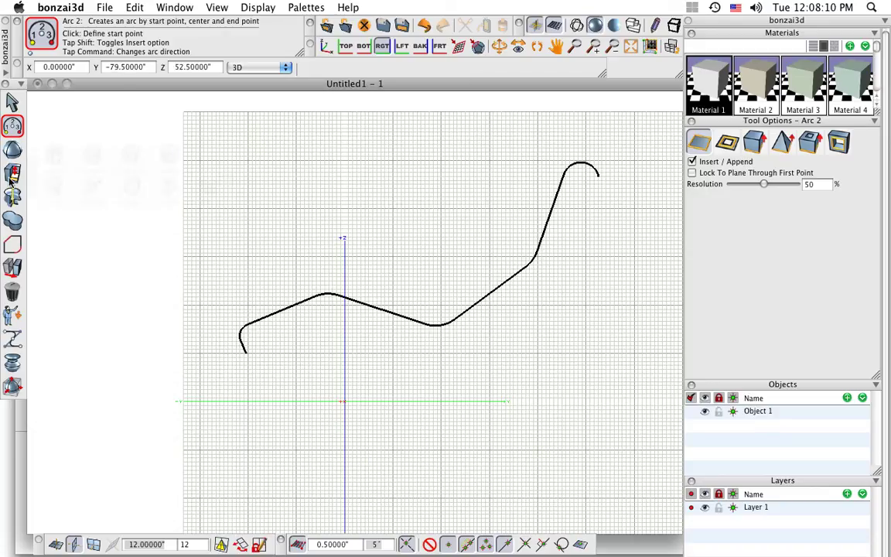
pyautogui.click(12, 175)
pyautogui.click(91, 159)
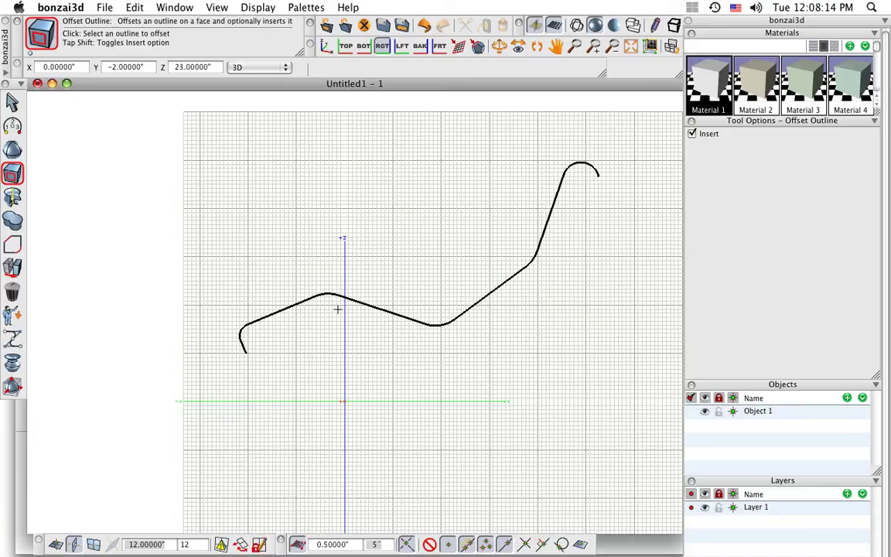
pyautogui.scroll(1, 299, 317)
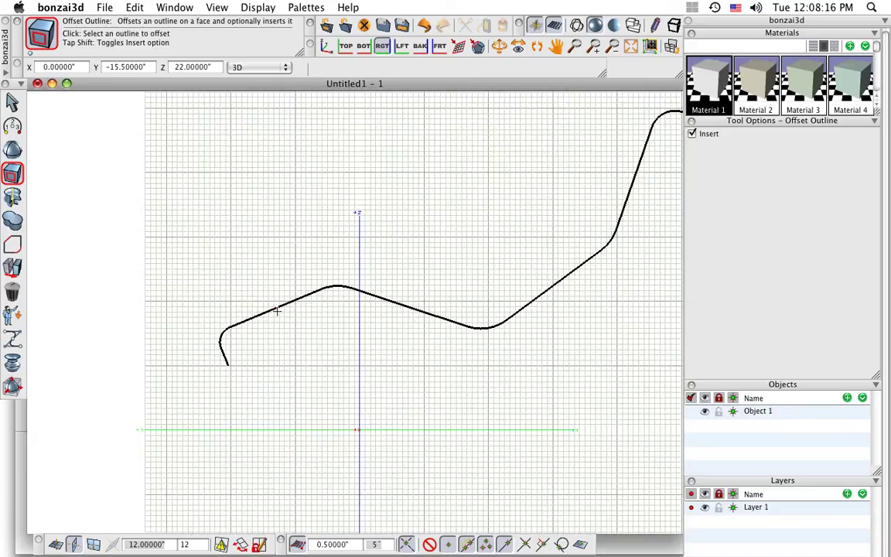
pyautogui.click(278, 309)
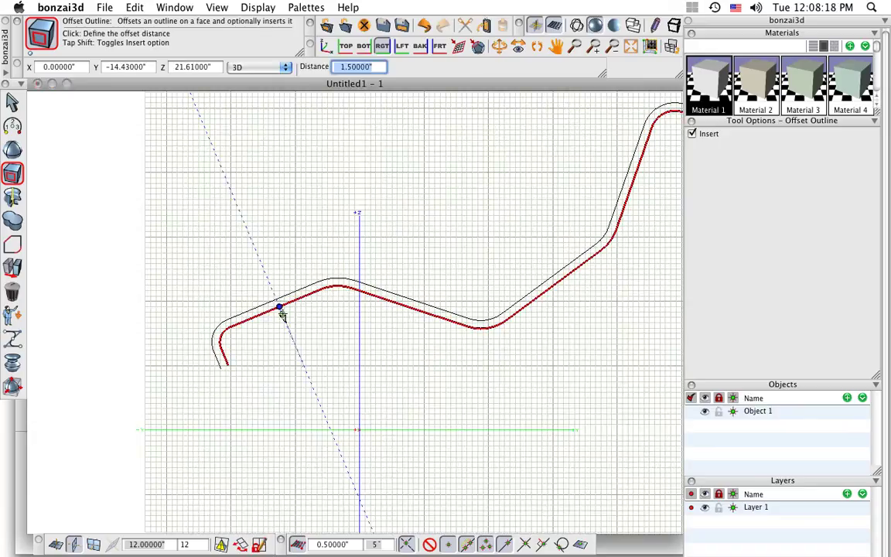
pyautogui.scroll(1, 282, 316)
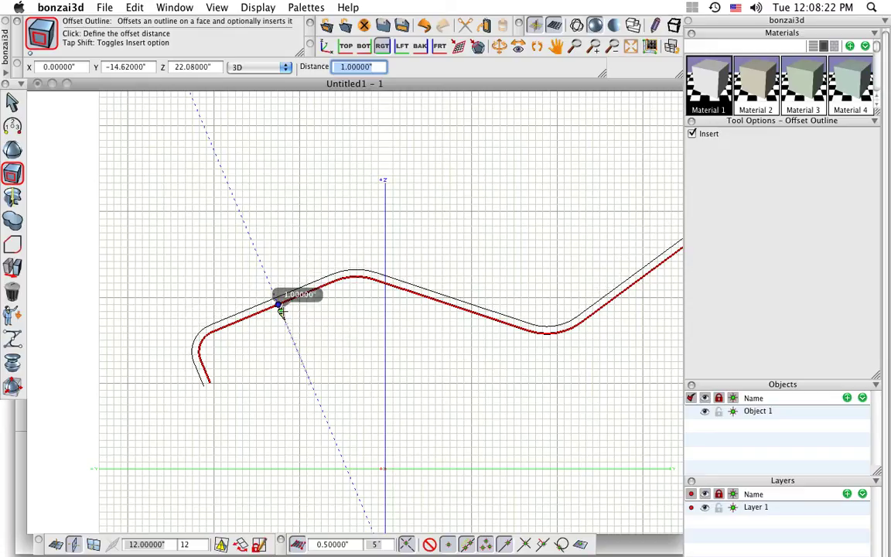
pyautogui.click(282, 312)
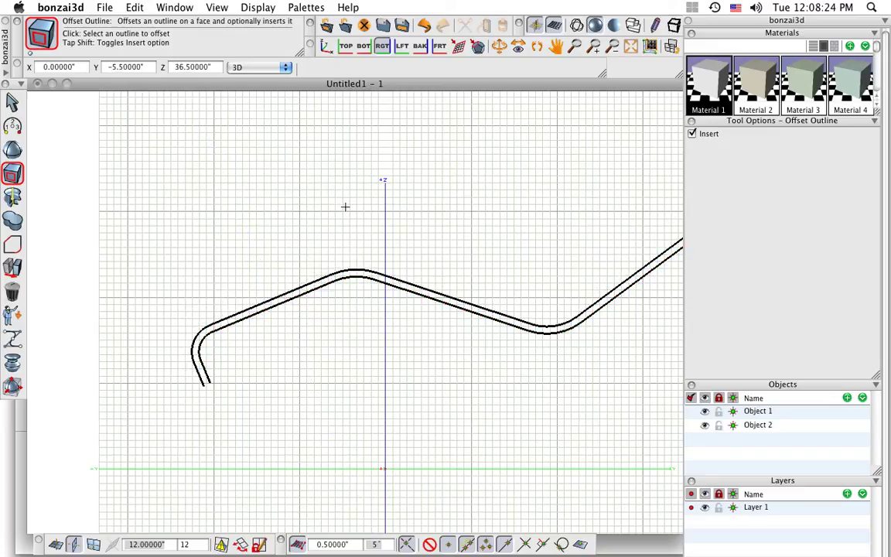
# - Isolate the original profile so that the offset outline is ghosted, and clear the selection
pyautogui.scroll(-3, 345, 206)
pyautogui.moveTo(345, 207); pyautogui.dragTo(270, 263, button='middle')
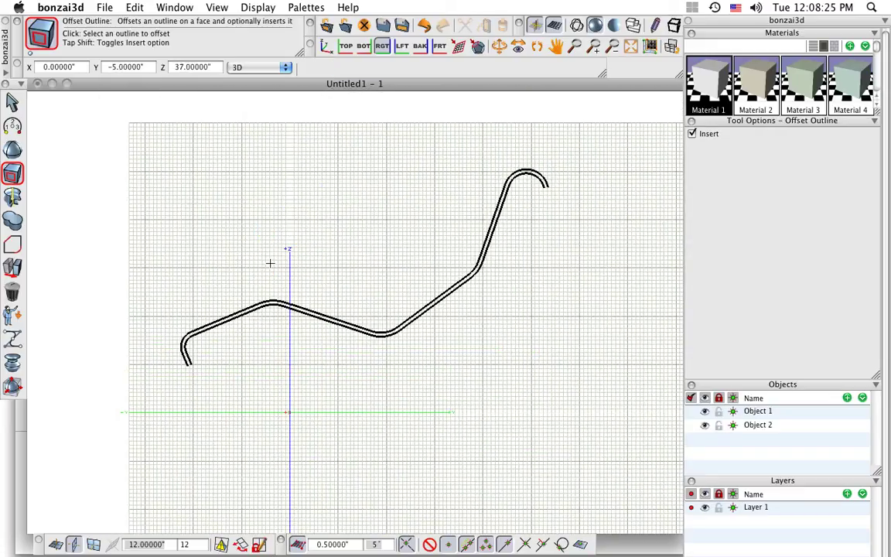
pyautogui.click(13, 102)
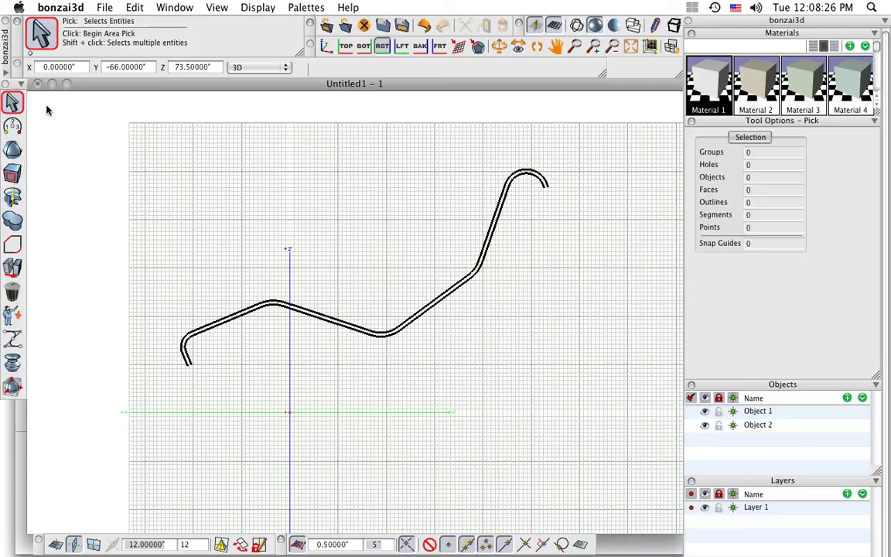
pyautogui.click(256, 312)
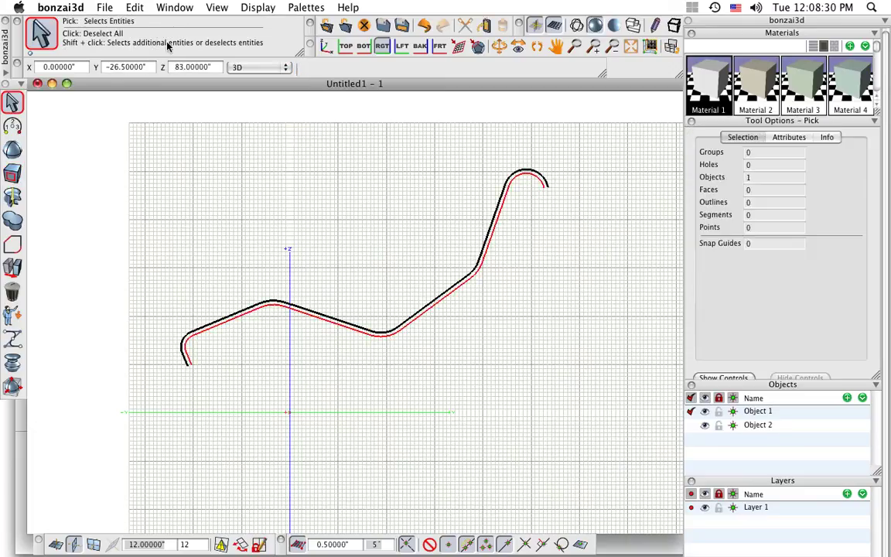
pyautogui.click(136, 8)
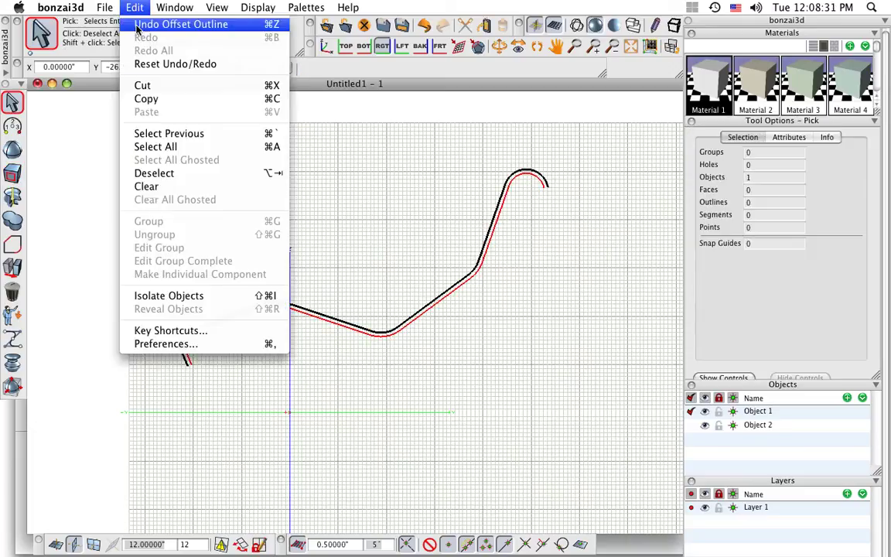
pyautogui.click(193, 297)
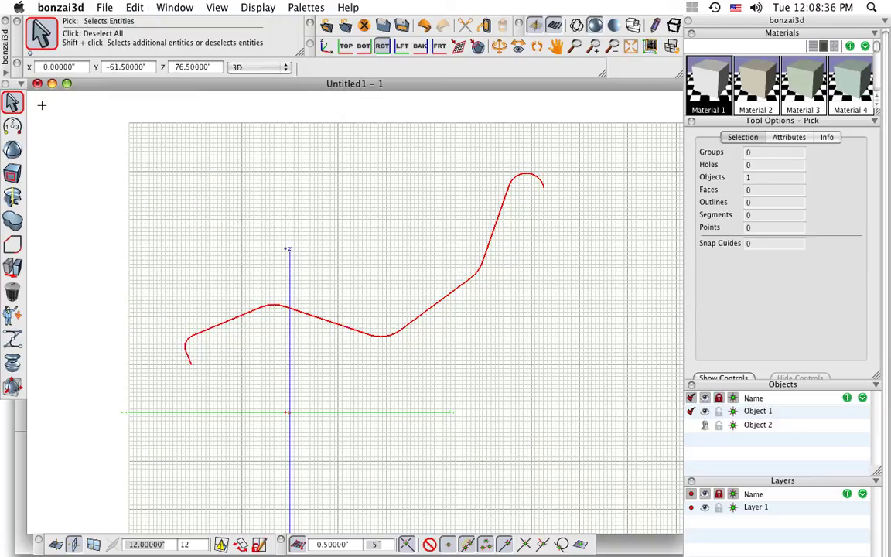
pyautogui.moveTo(126, 153); pyautogui.dragTo(174, 183)
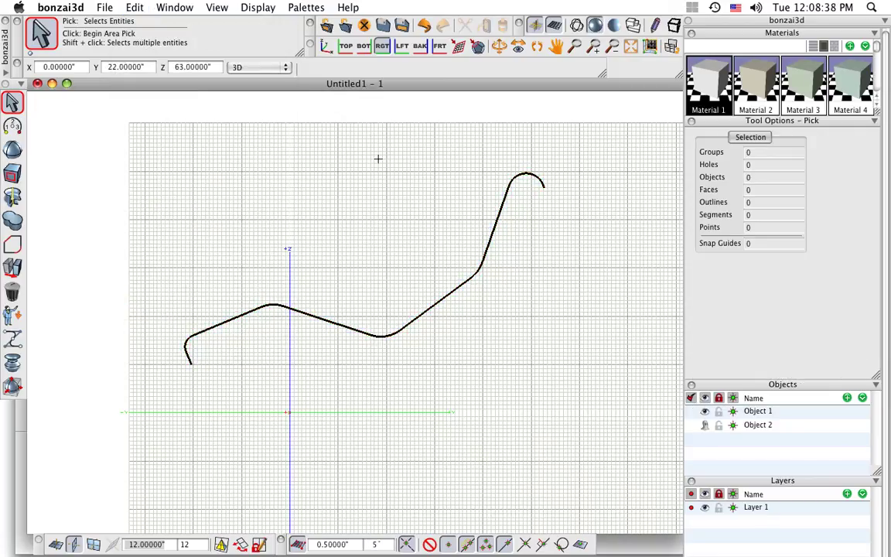
# - Copy the profile 18 inches along the negative X axis in the 3D view, parallel to the reference plane
pyautogui.click(326, 46)
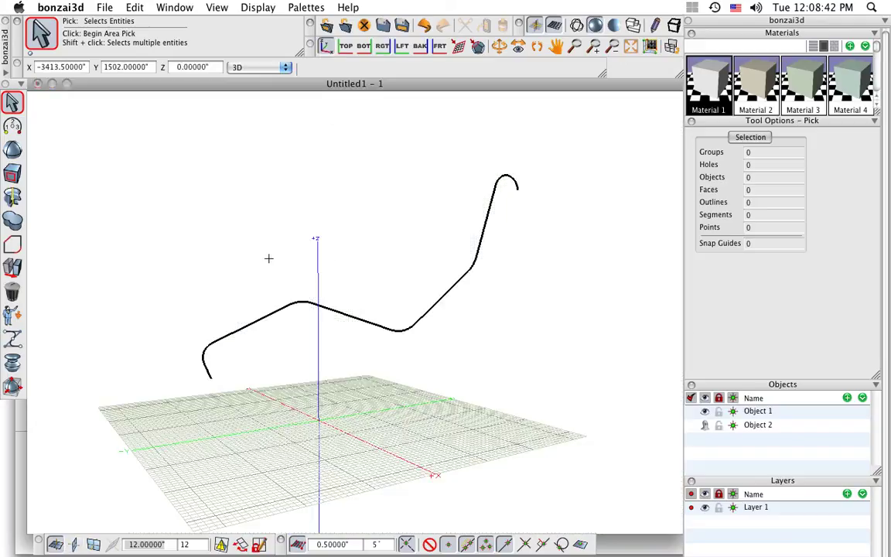
pyautogui.moveTo(270, 261); pyautogui.dragTo(417, 289, button='middle')
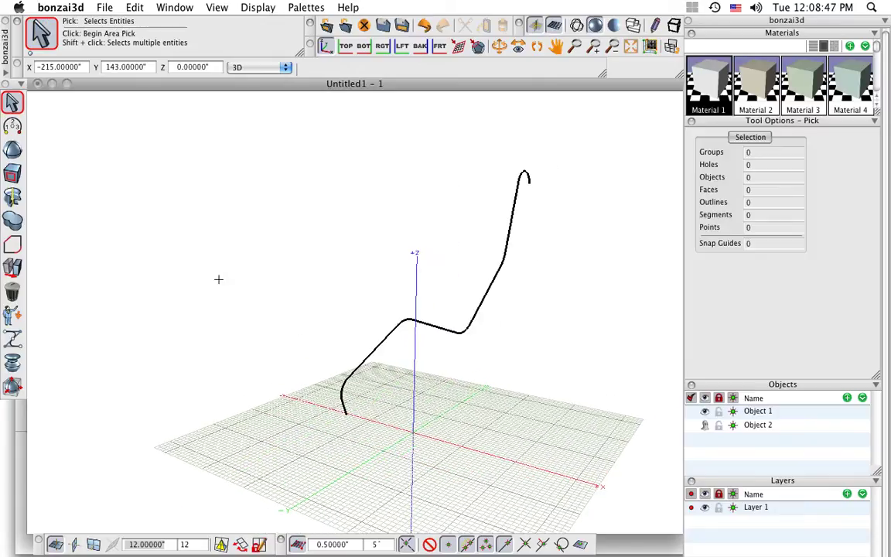
pyautogui.click(12, 267)
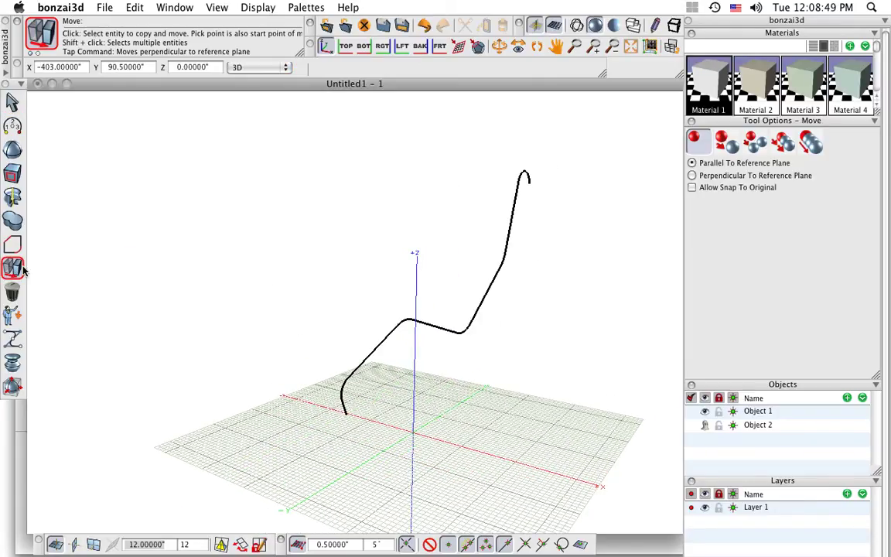
pyautogui.click(724, 142)
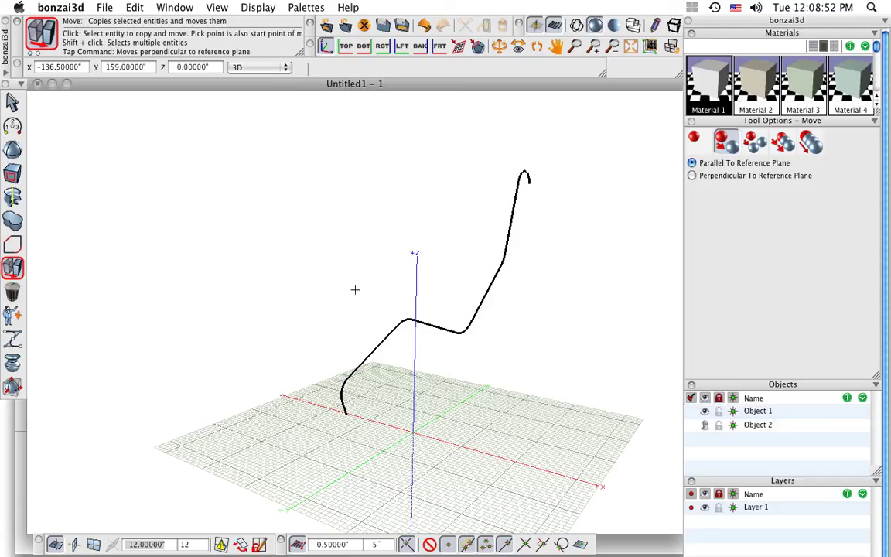
pyautogui.click(383, 341)
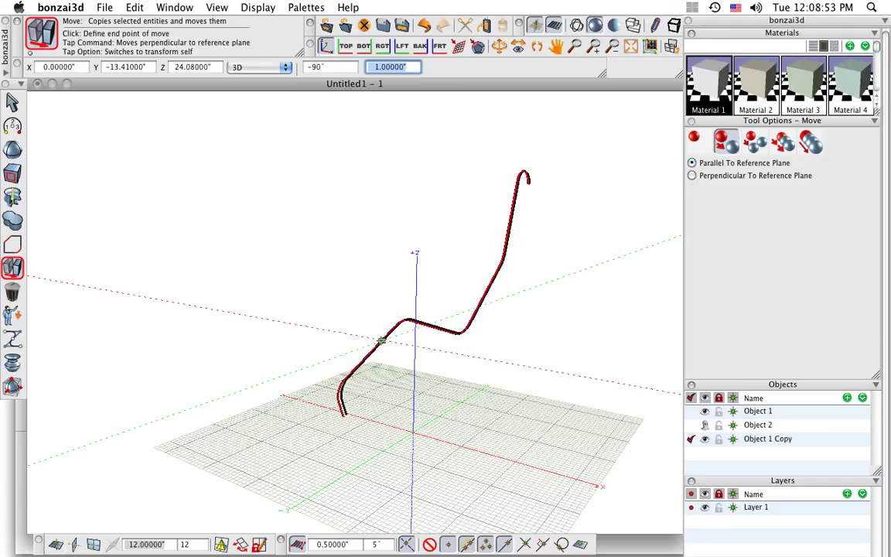
pyautogui.click(352, 332)
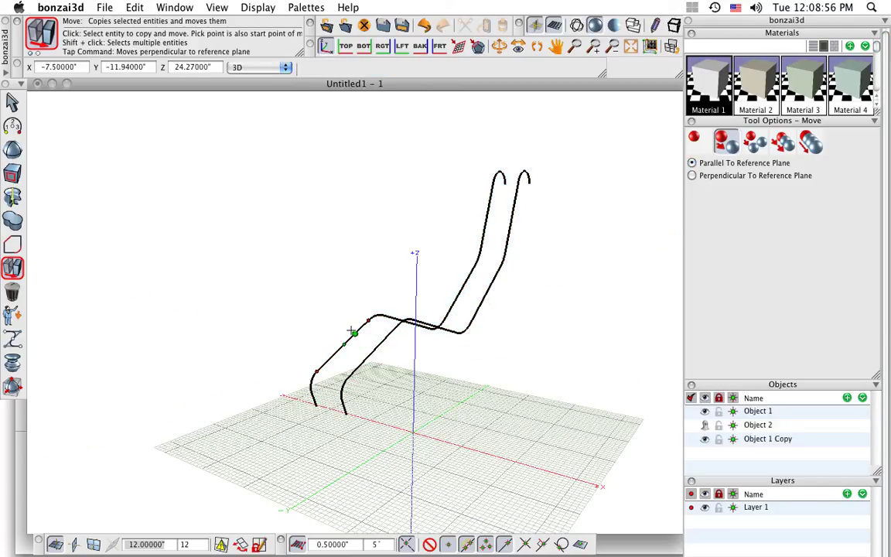
pyautogui.click(379, 343)
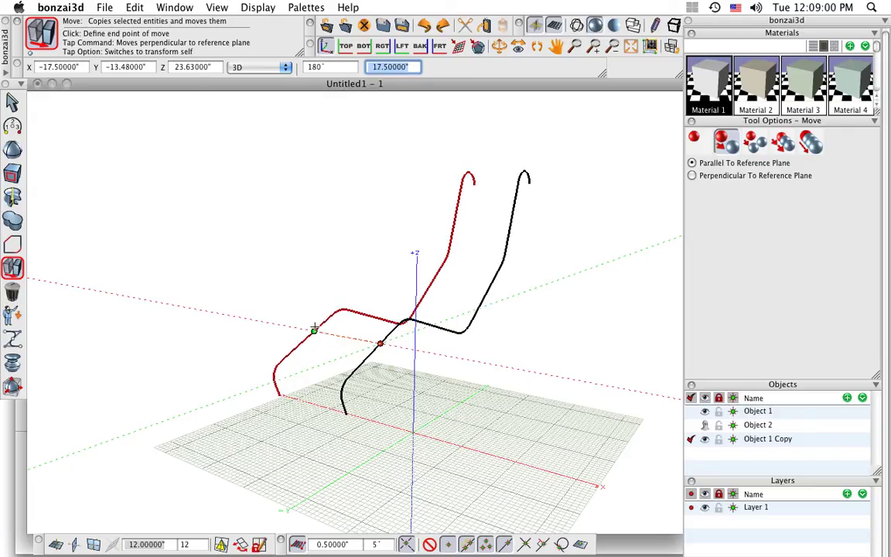
pyautogui.click(312, 327)
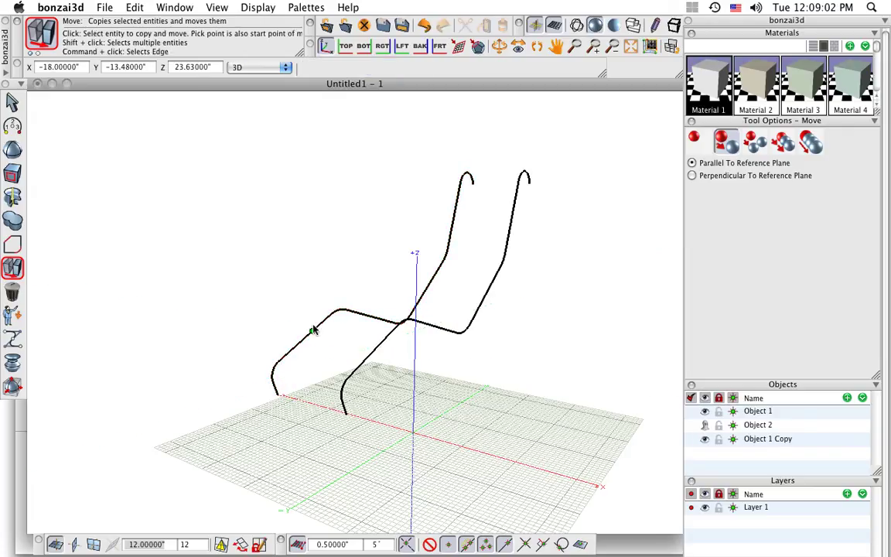
# - Connect the two side profiles with straight vector lines at their foot ends and head ends, with Insert / Append enabled
pyautogui.moveTo(293, 270)
pyautogui.mouseDown(button='middle')
pyautogui.moveTo(349, 277)
pyautogui.moveTo(334, 239)
pyautogui.moveTo(307, 265)
pyautogui.moveTo(314, 278)
pyautogui.moveTo(310, 272)
pyautogui.mouseUp(button='middle')
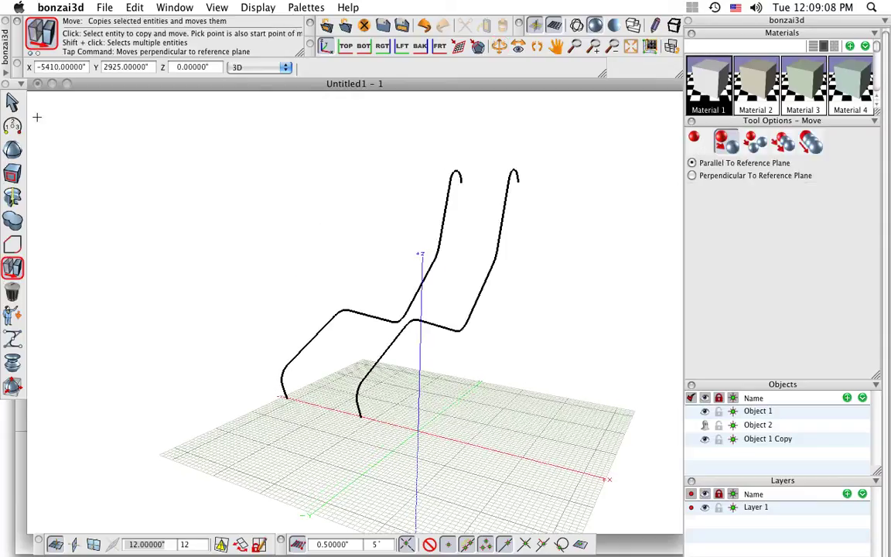
pyautogui.moveTo(14, 125); pyautogui.dragTo(52, 138)
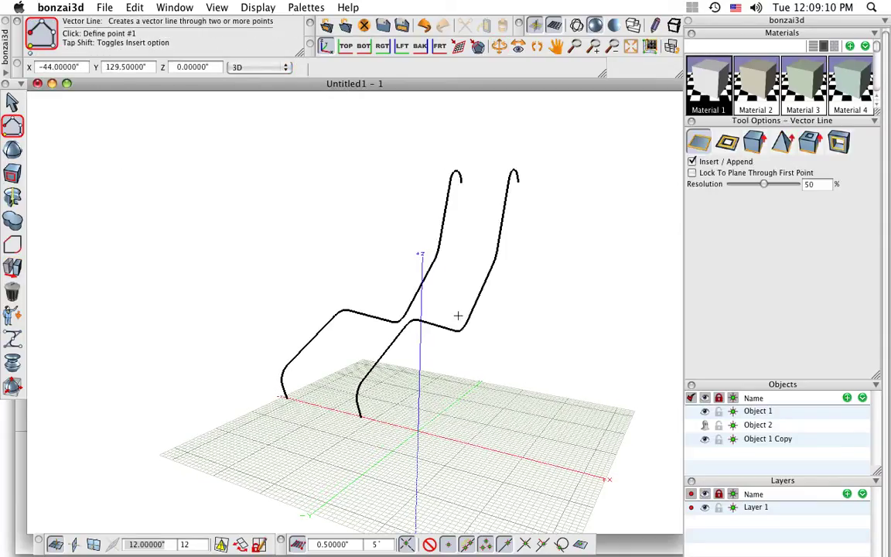
pyautogui.click(286, 397)
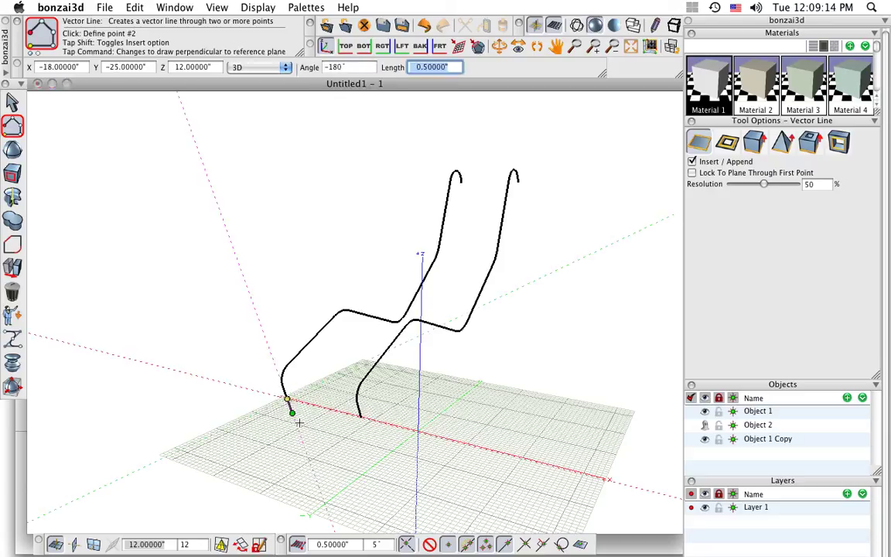
pyautogui.click(360, 416)
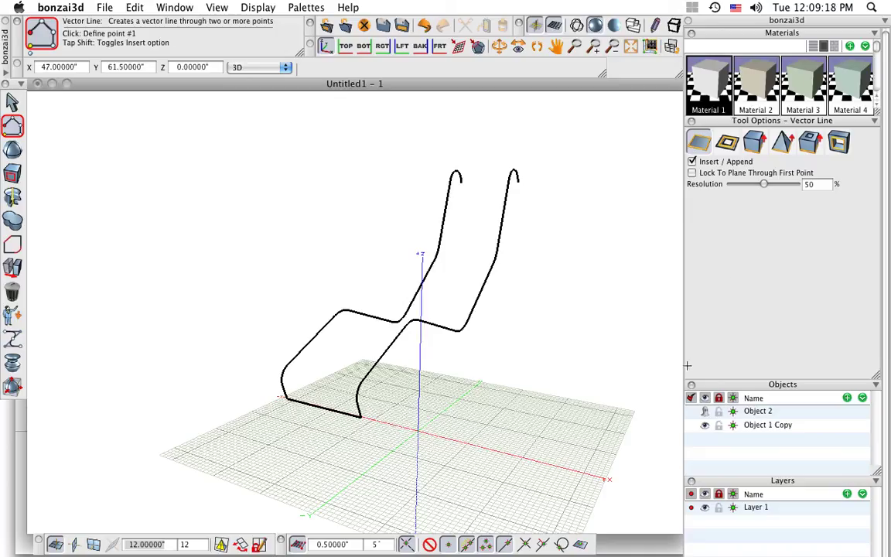
pyautogui.click(462, 181)
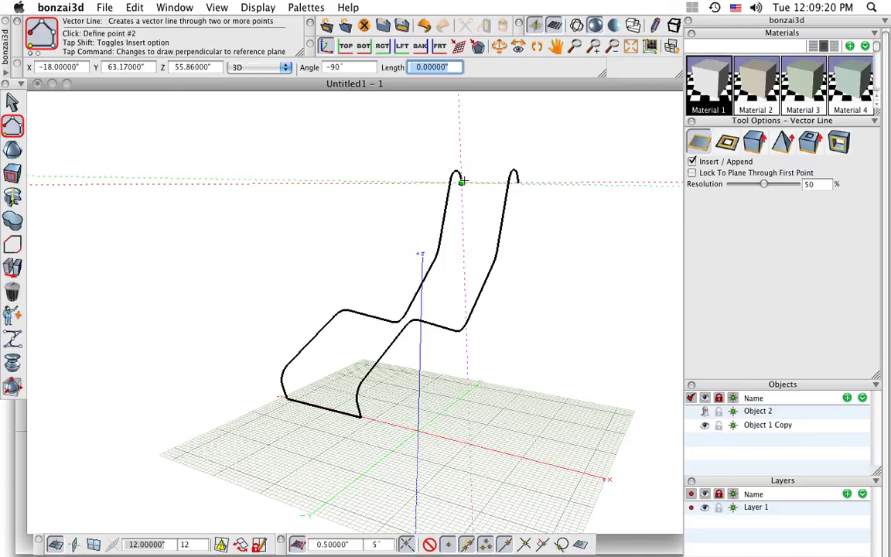
pyautogui.click(519, 183)
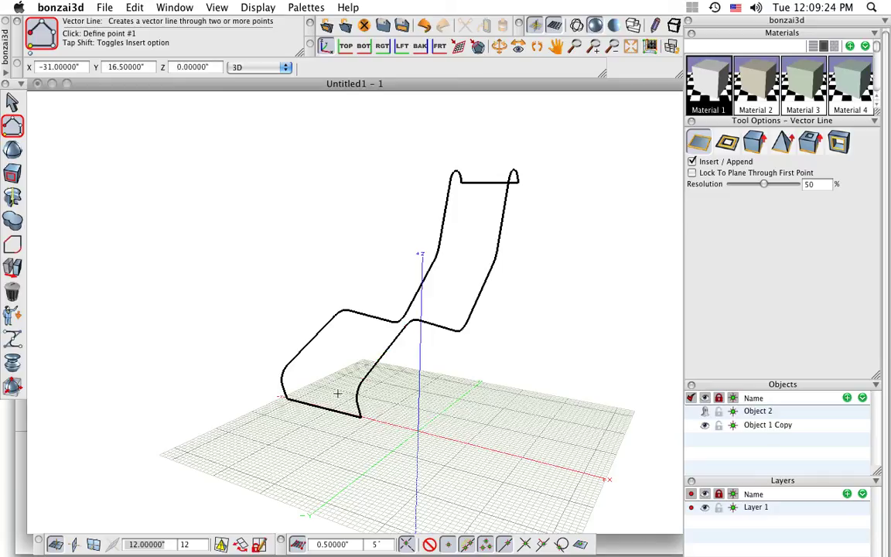
# - Fillet the corners of the foot and head crossbars with a 3-inch circular radius
pyautogui.moveTo(337, 394); pyautogui.dragTo(309, 378, button='middle')
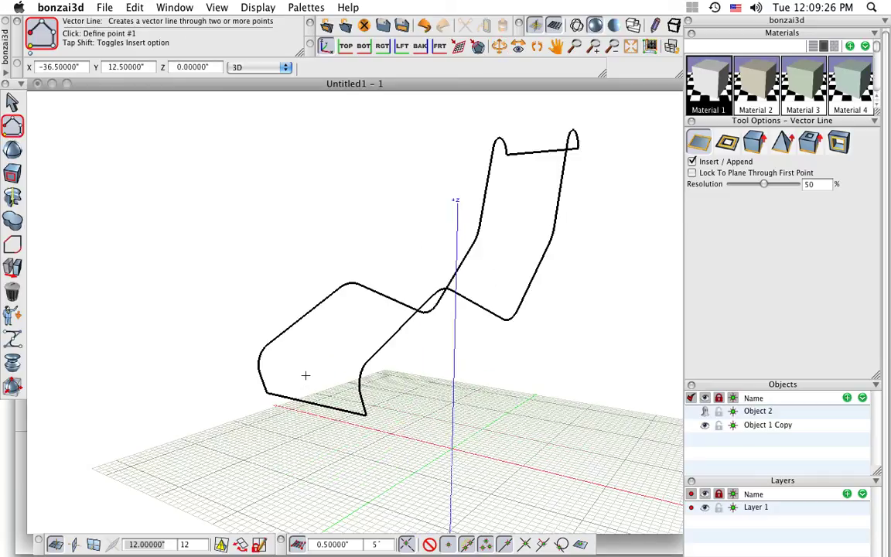
pyautogui.moveTo(14, 245); pyautogui.dragTo(206, 230)
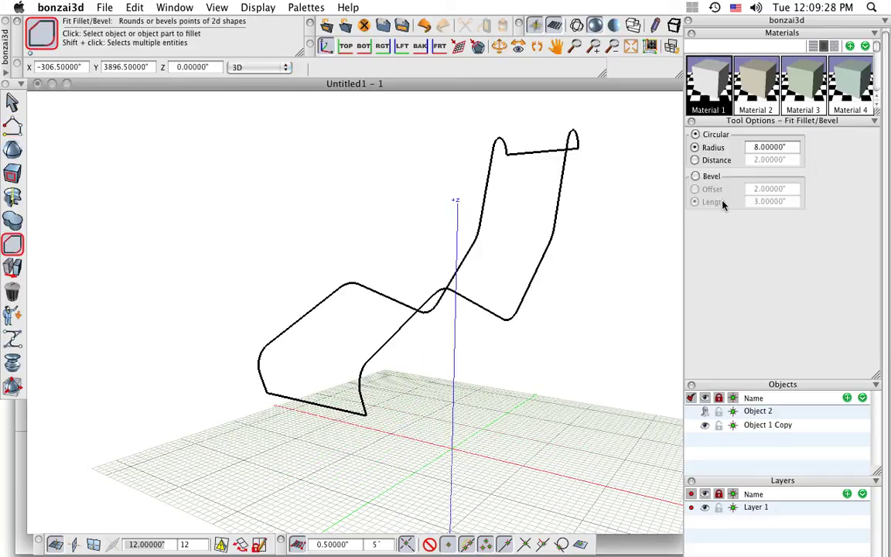
pyautogui.doubleClick(772, 148)
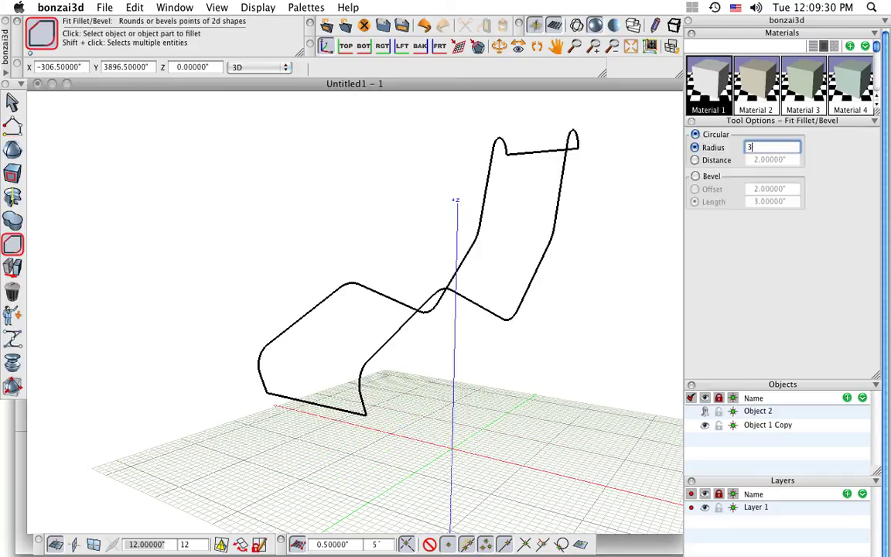
pyautogui.write('3')
pyautogui.press('Return')
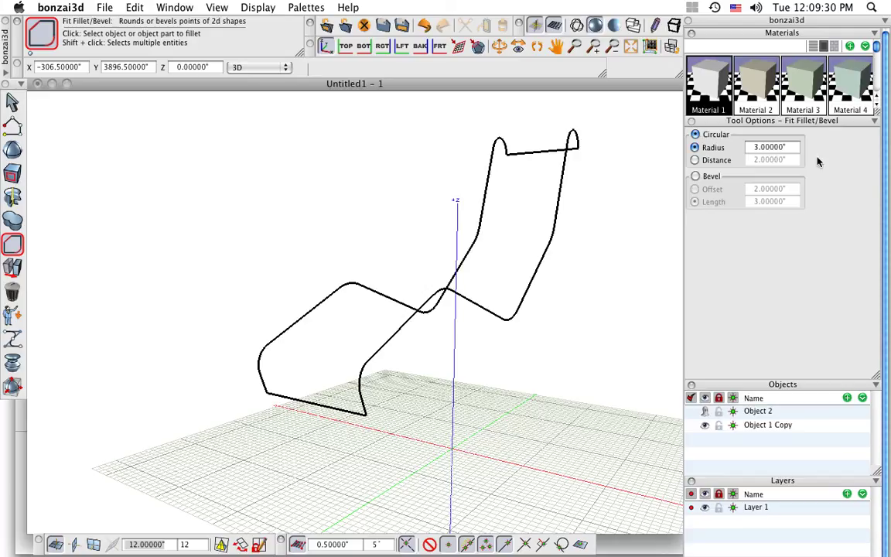
pyautogui.click(316, 404)
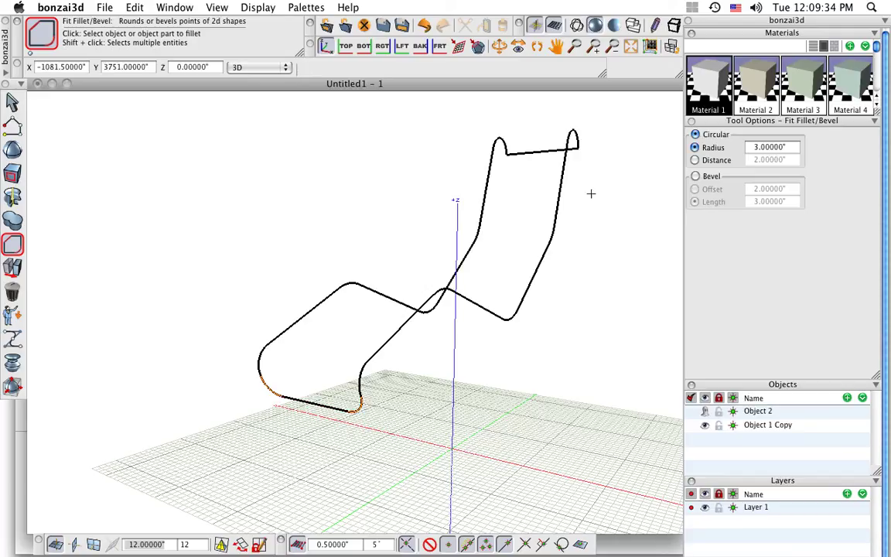
pyautogui.click(539, 152)
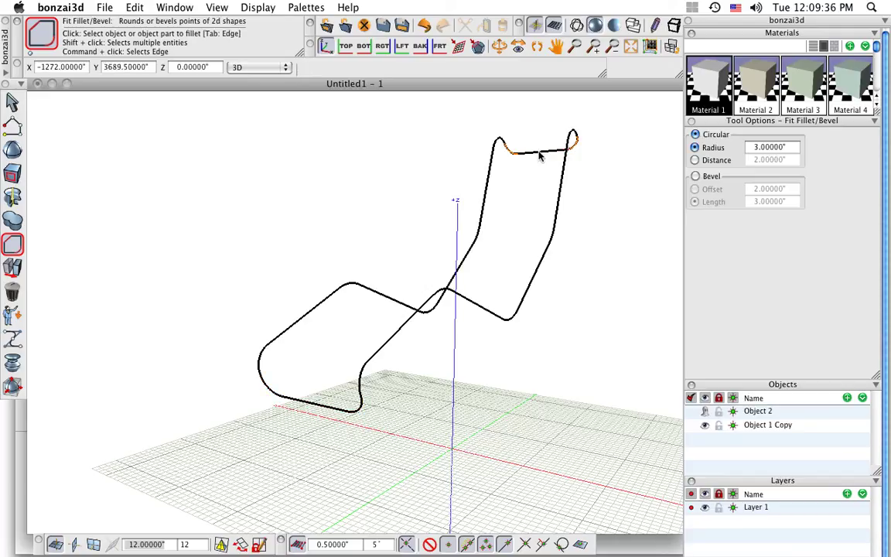
pyautogui.click(13, 100)
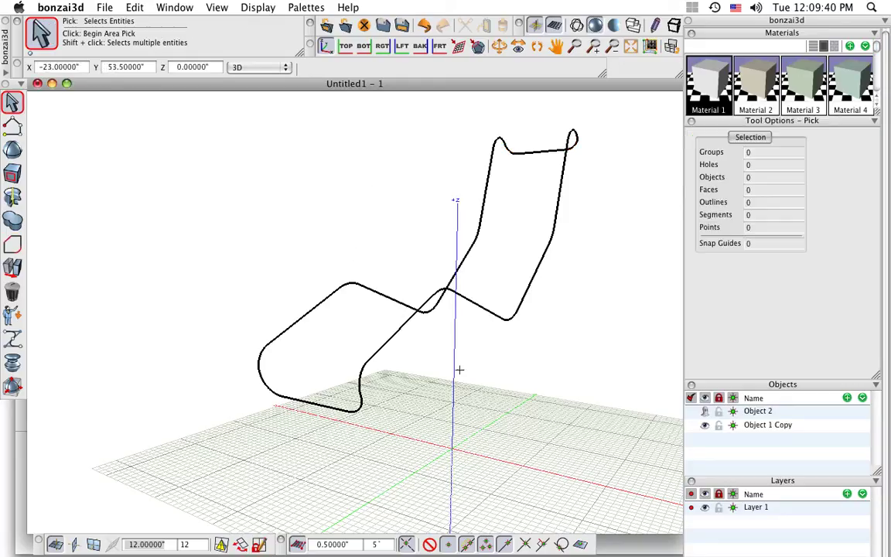
# - In the right view, draw a separate three-point arc of about 41.6-inch radius below the seat, from the front segment's midpoint to the headrest curve, with Insert / Append off
pyautogui.moveTo(442, 365); pyautogui.dragTo(407, 319, button='middle')
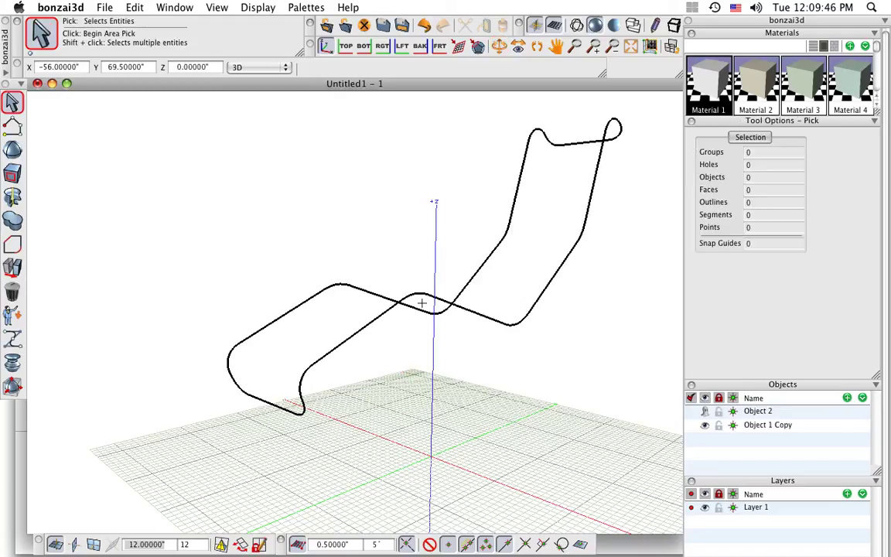
pyautogui.click(382, 47)
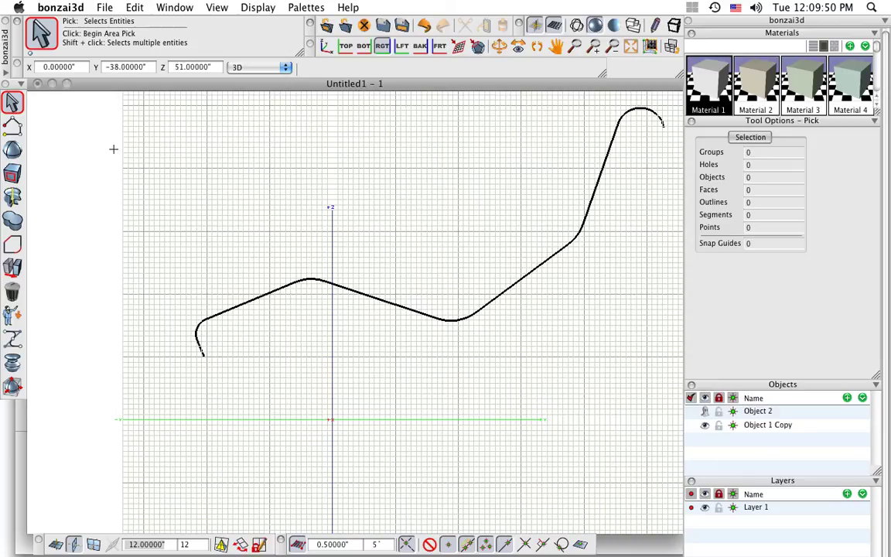
pyautogui.click(13, 125)
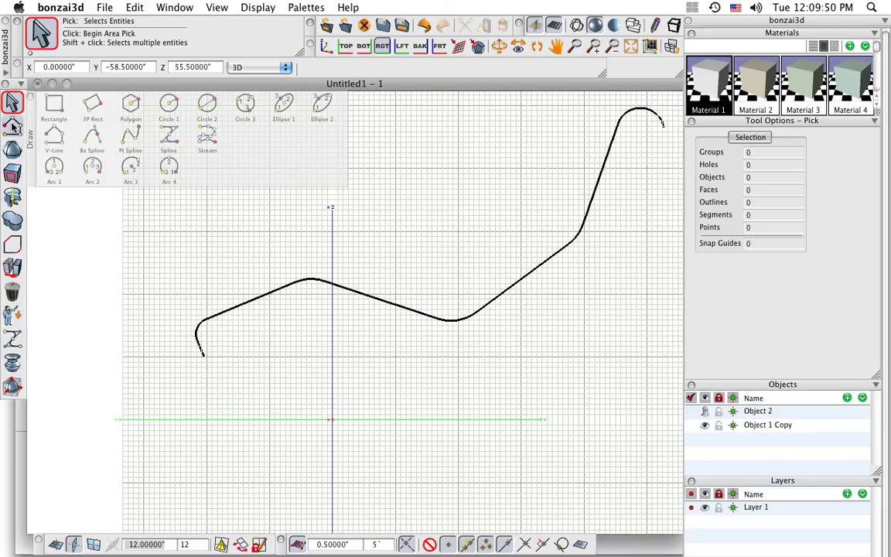
pyautogui.click(170, 172)
pyautogui.click(691, 162)
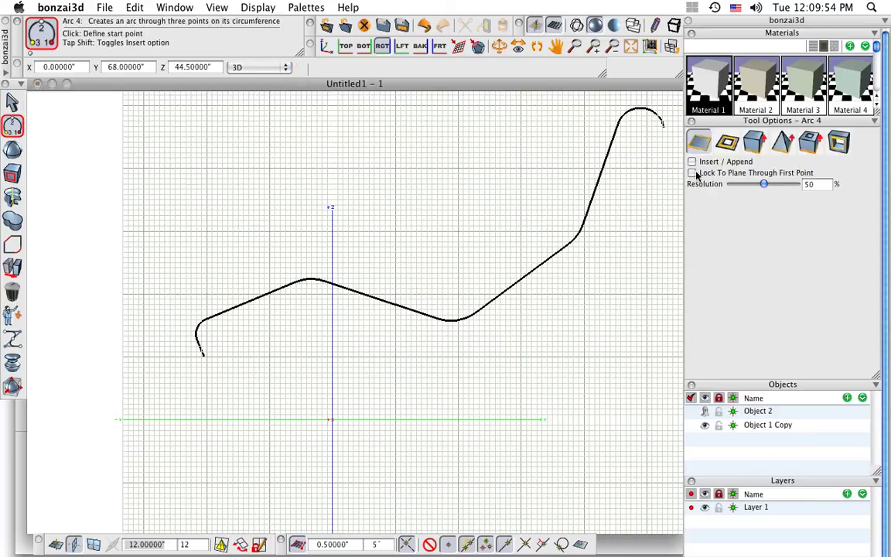
pyautogui.click(250, 301)
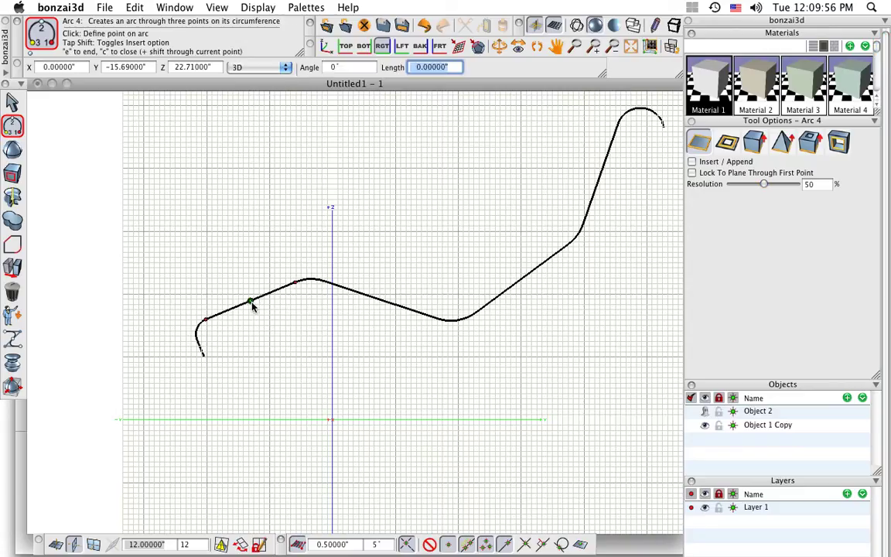
pyautogui.click(459, 385)
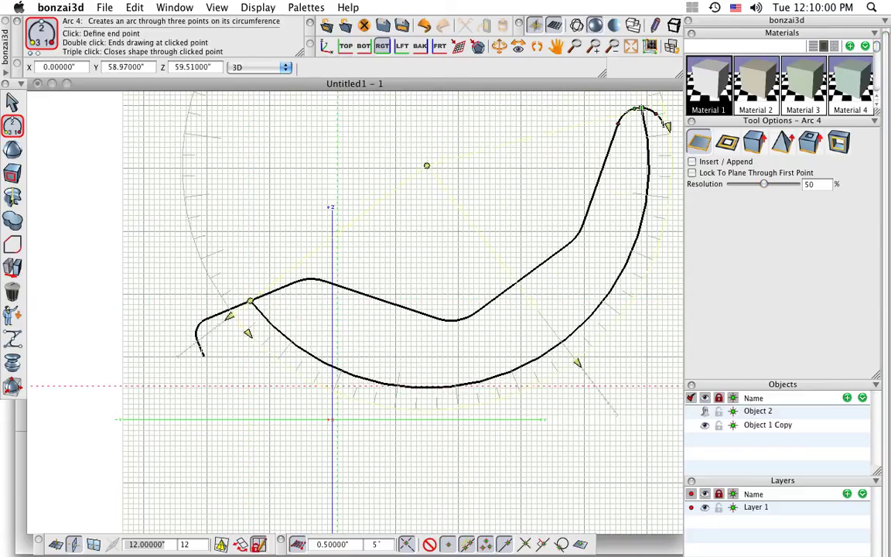
pyautogui.click(641, 110)
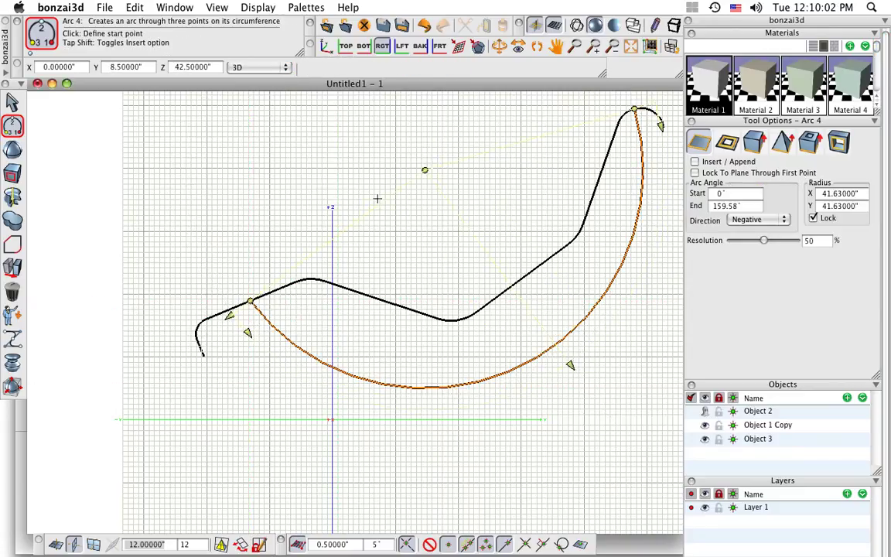
pyautogui.click(376, 226)
# - Start the Draw Guide tool and show key points through the interactive display options
pyautogui.scroll(-1, 412, 250)
pyautogui.moveTo(414, 245); pyautogui.dragTo(366, 280, button='middle')
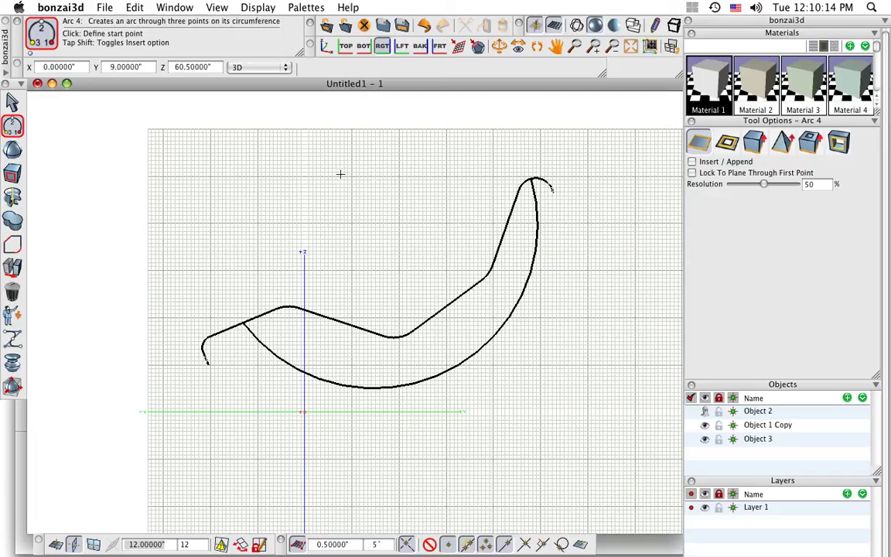
pyautogui.click(12, 291)
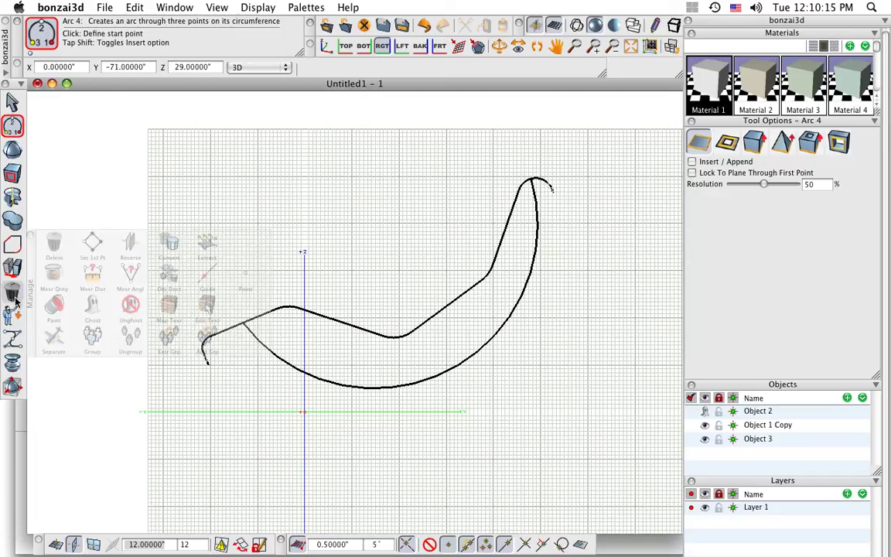
pyautogui.click(206, 277)
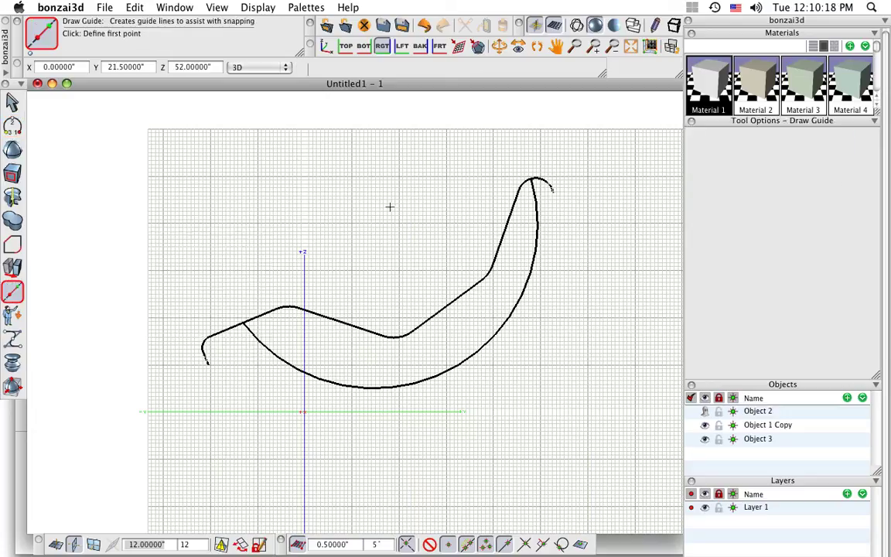
pyautogui.press('super+shift+d')
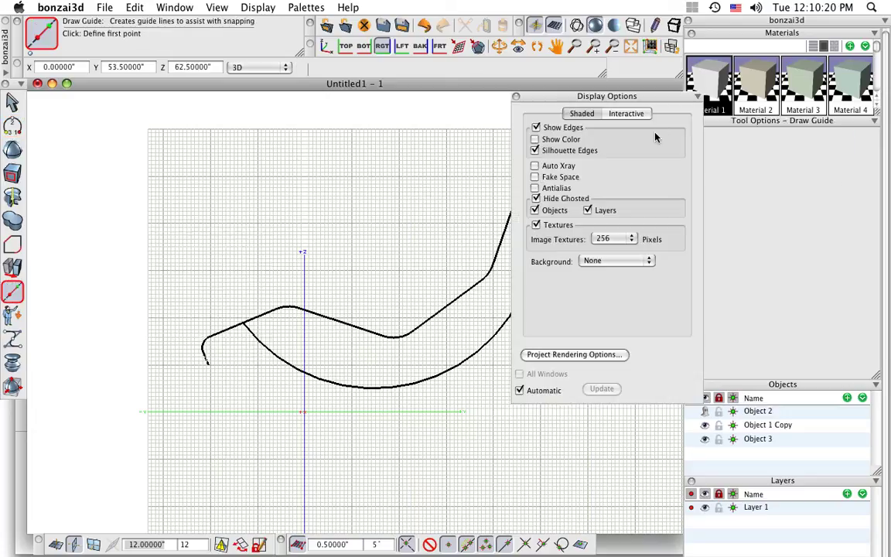
pyautogui.click(631, 114)
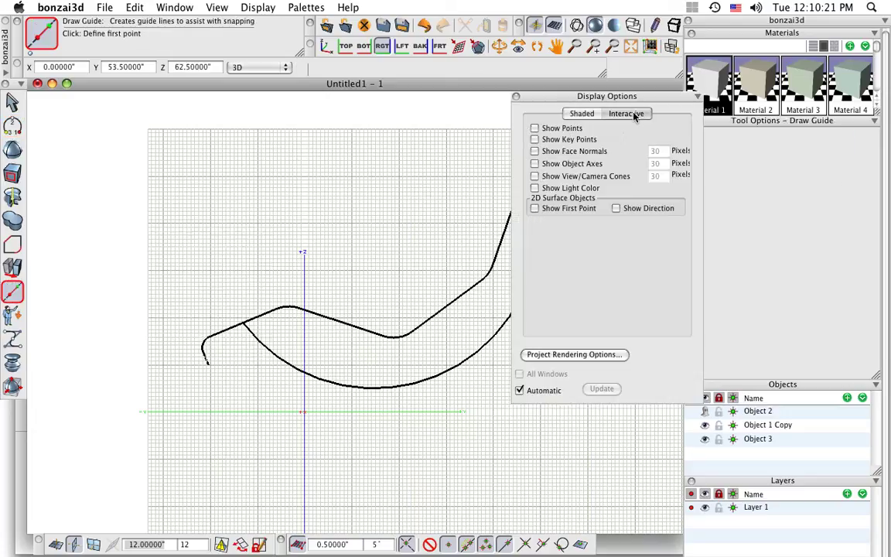
pyautogui.click(572, 140)
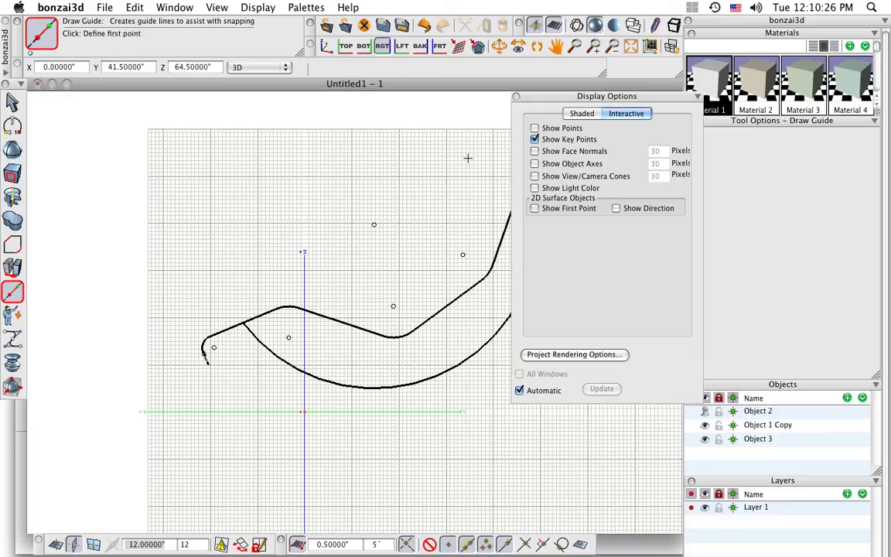
pyautogui.press('super+shift+d')
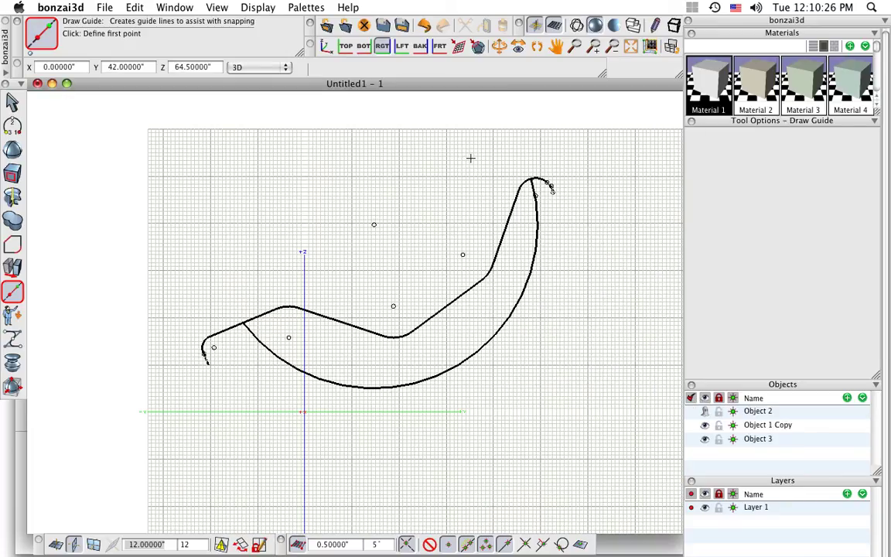
# - Draw a vertical guide through the large arc's center and an angled guide from the backrest bend's center through the bend
pyautogui.click(374, 224)
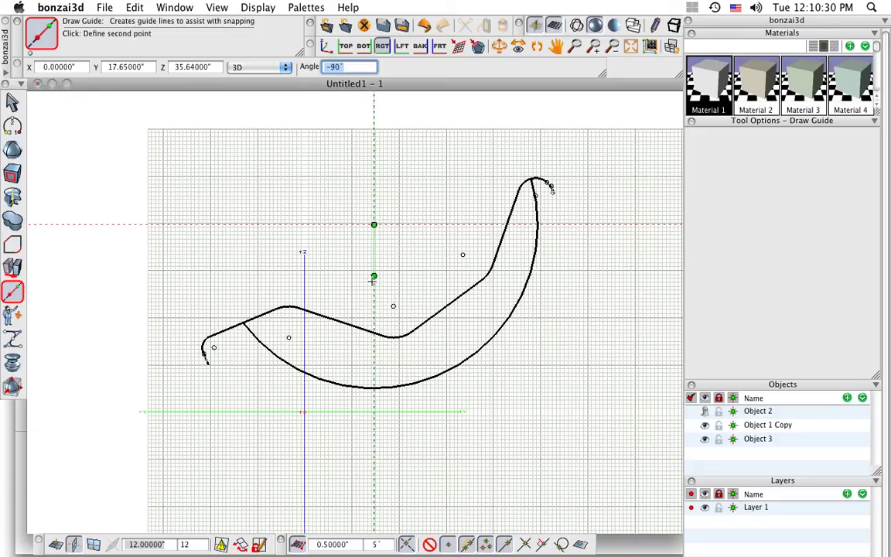
pyautogui.click(373, 433)
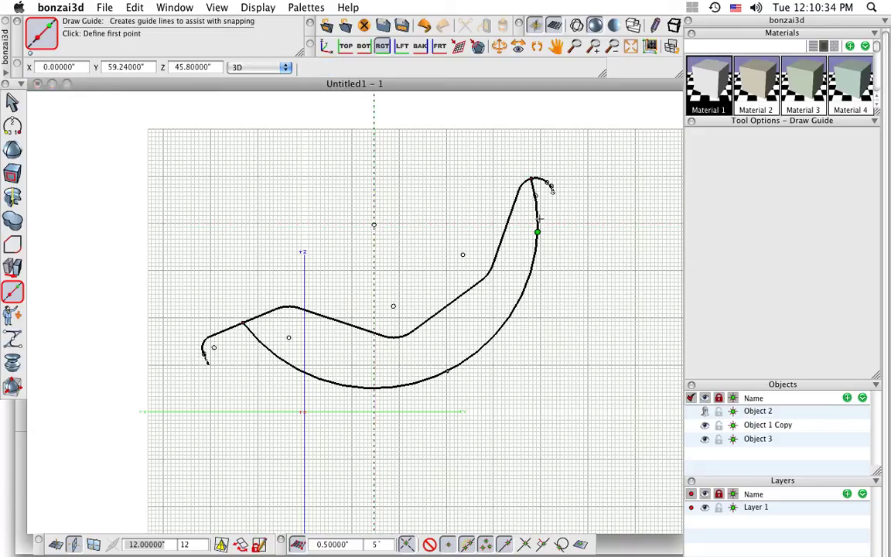
pyautogui.scroll(3, 457, 280)
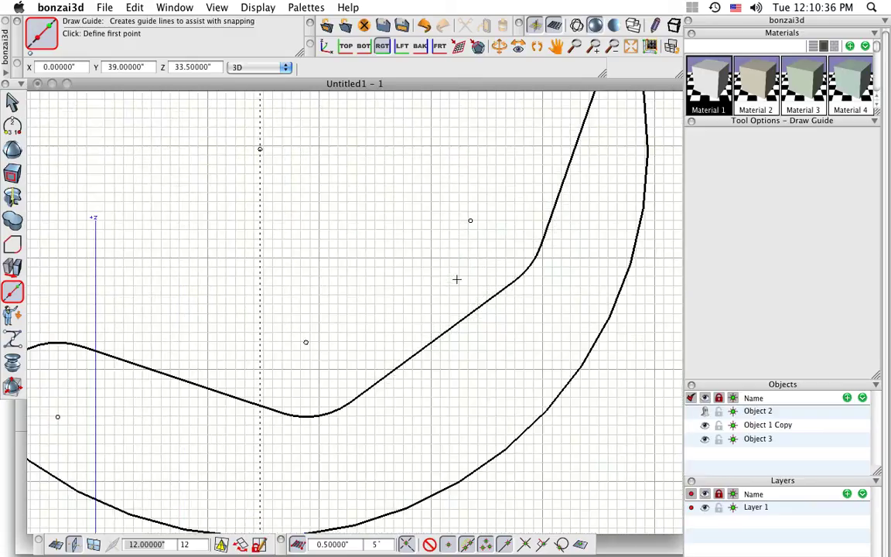
pyautogui.click(470, 221)
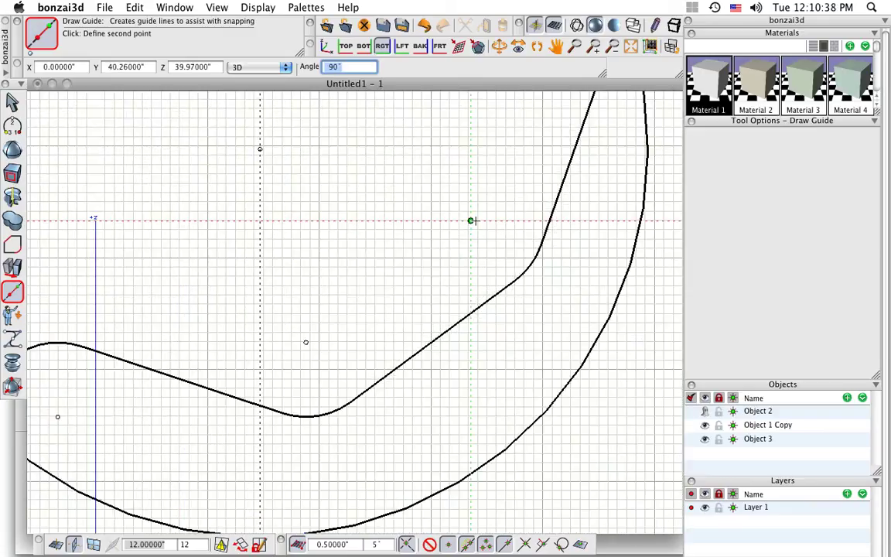
pyautogui.click(530, 266)
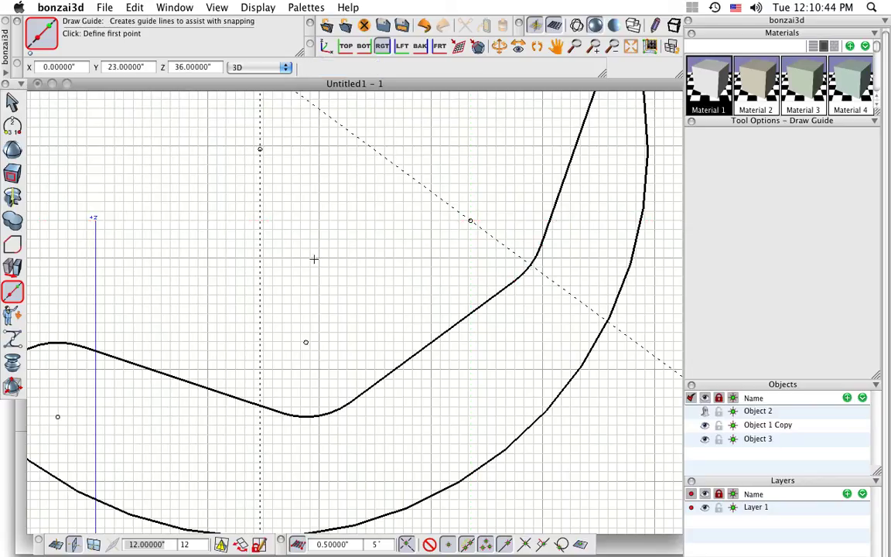
# - In the top view, draw a lengthwise guide from the head crossbar's midpoint along the chair's centerline, and return to the 3D view
pyautogui.scroll(-4, 324, 259)
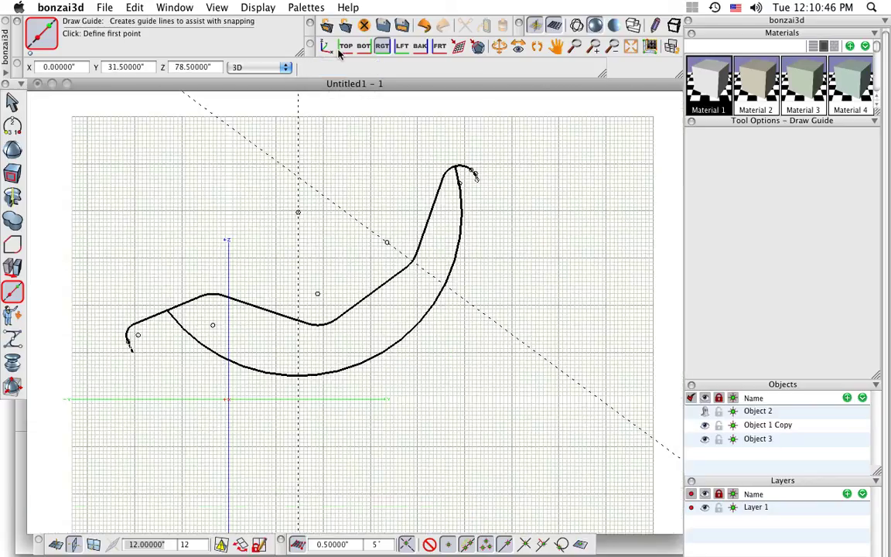
pyautogui.click(346, 46)
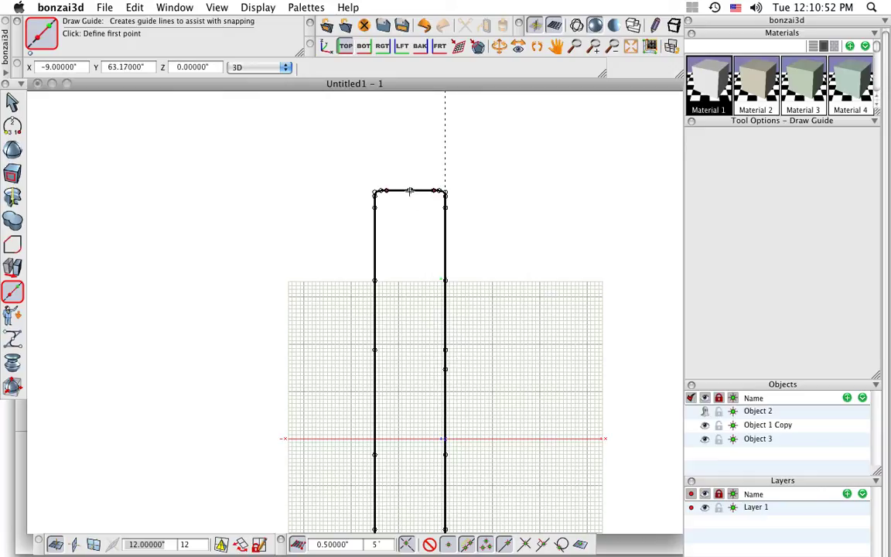
pyautogui.click(410, 192)
pyautogui.click(411, 262)
pyautogui.click(326, 46)
pyautogui.scroll(-2, 385, 212)
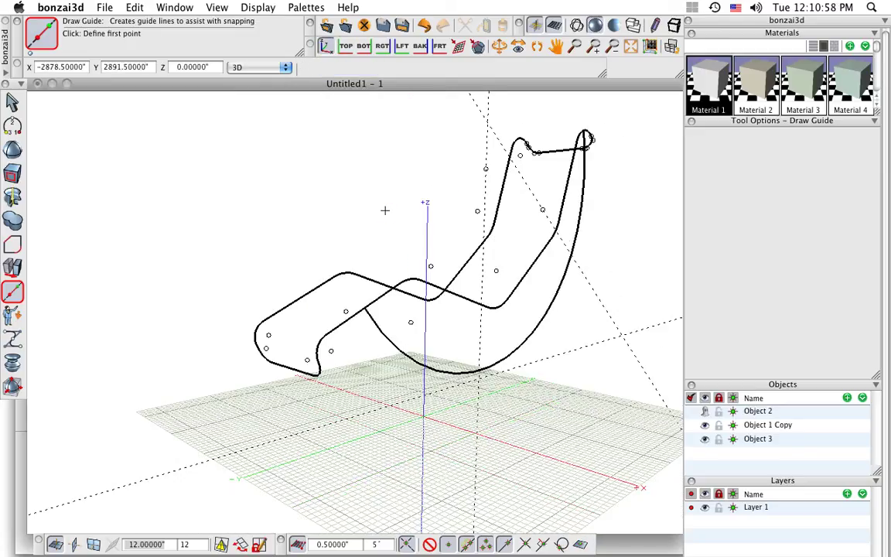
# - Turn off Show Key Points in the interactive display options
pyautogui.moveTo(350, 192); pyautogui.dragTo(262, 240, button='middle')
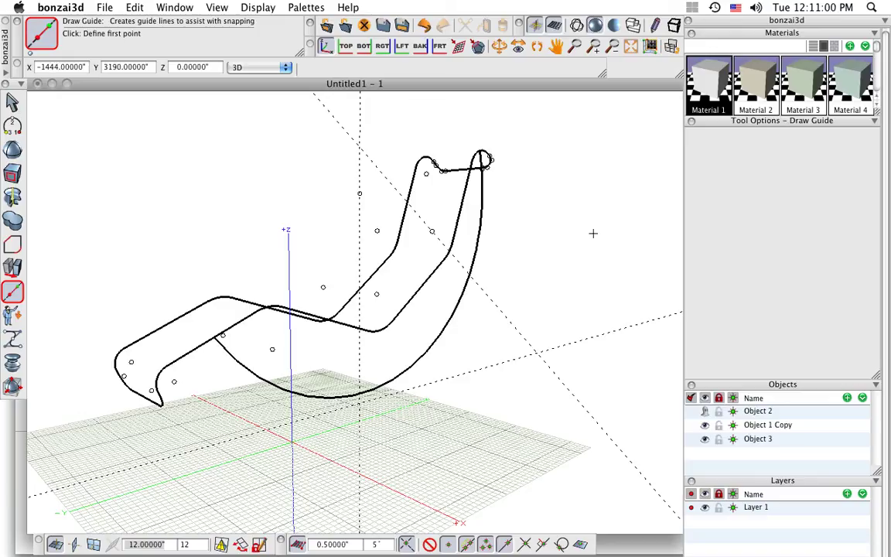
pyautogui.press('super+shift+d')
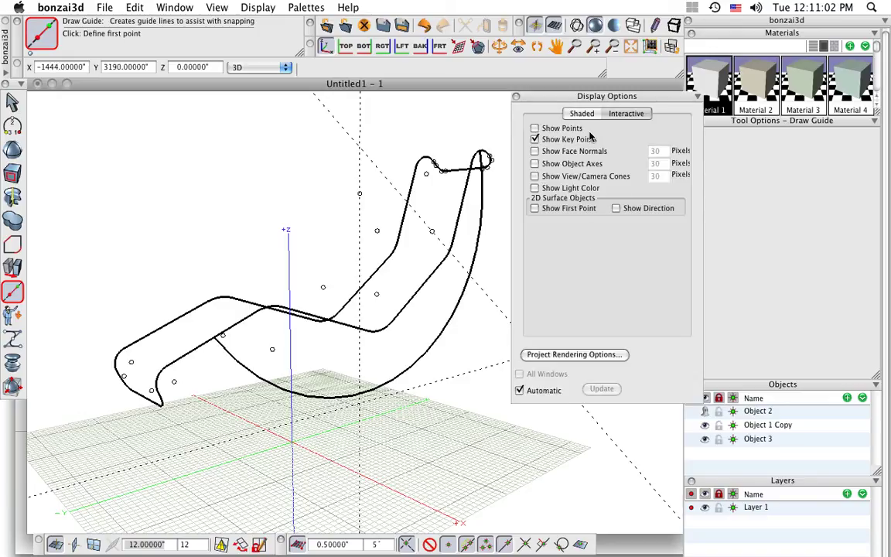
pyautogui.click(534, 139)
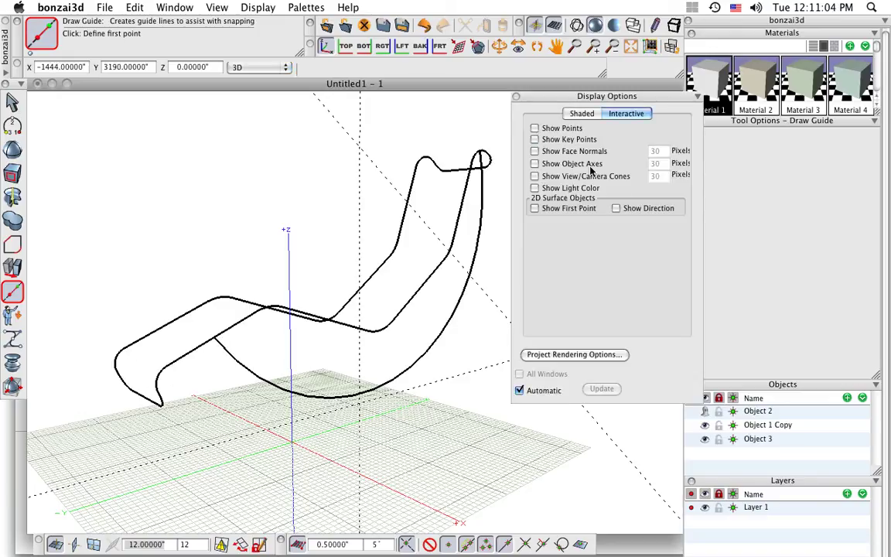
pyautogui.press('super+shift+d')
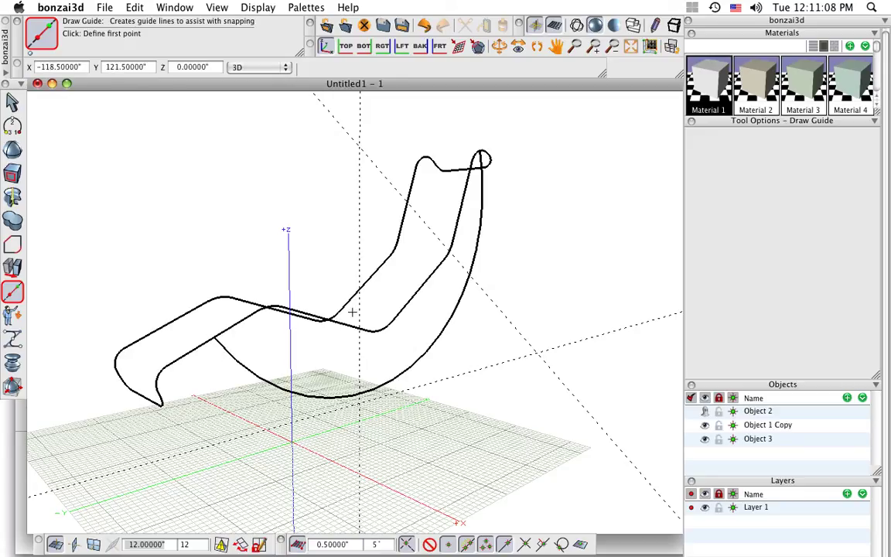
pyautogui.moveTo(348, 313)
pyautogui.mouseDown(button='middle')
pyautogui.moveTo(384, 313)
pyautogui.moveTo(392, 302)
pyautogui.mouseUp(button='middle')
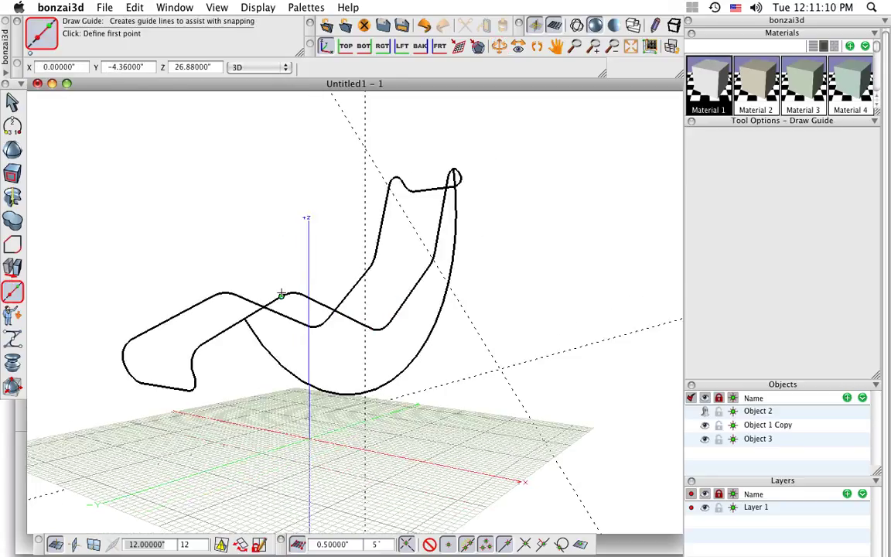
# - Draw two separate circles of 0.5-inch radius side by side on the ground grid near the chair with Circle 1
pyautogui.scroll(2, 292, 293)
pyautogui.moveTo(10, 125); pyautogui.dragTo(163, 118)
pyautogui.moveTo(398, 473)
pyautogui.mouseDown(button='middle')
pyautogui.moveTo(381, 480)
pyautogui.moveTo(368, 387)
pyautogui.mouseUp(button='middle')
pyautogui.scroll(4, 328, 433)
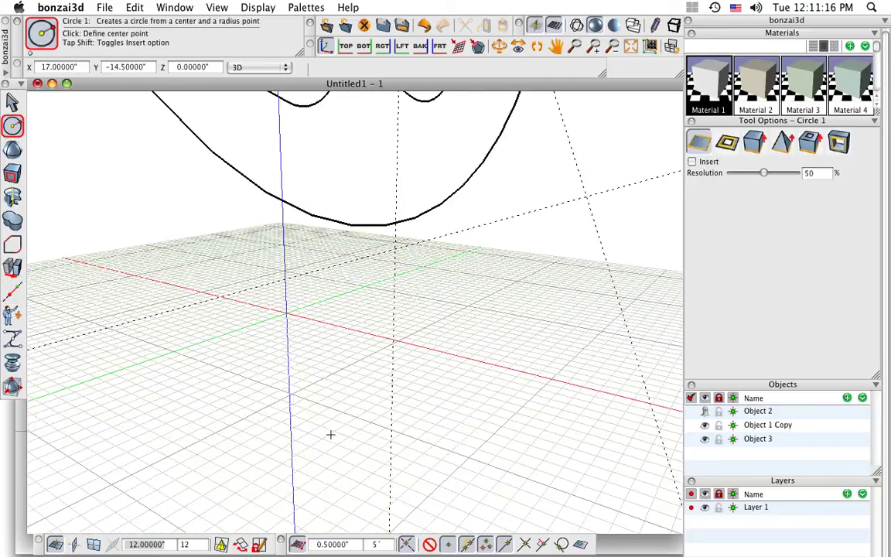
pyautogui.click(254, 449)
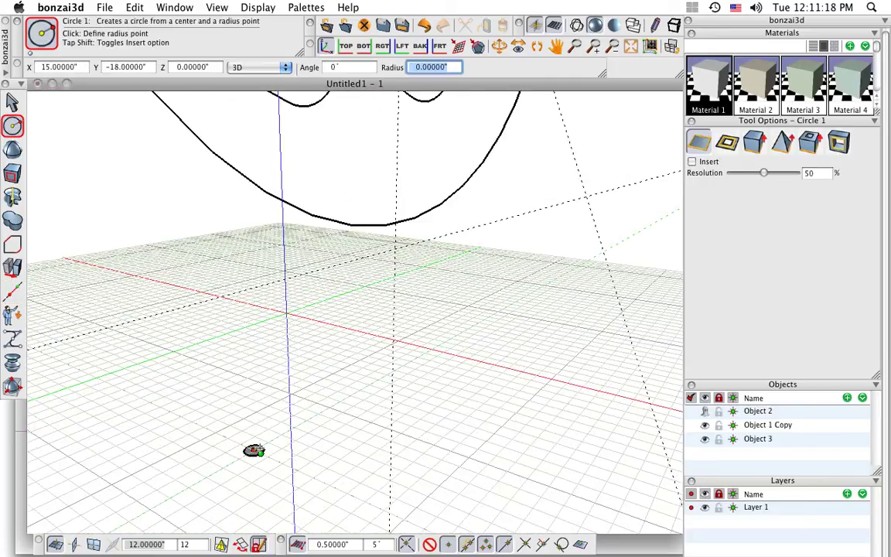
pyautogui.press('Return')
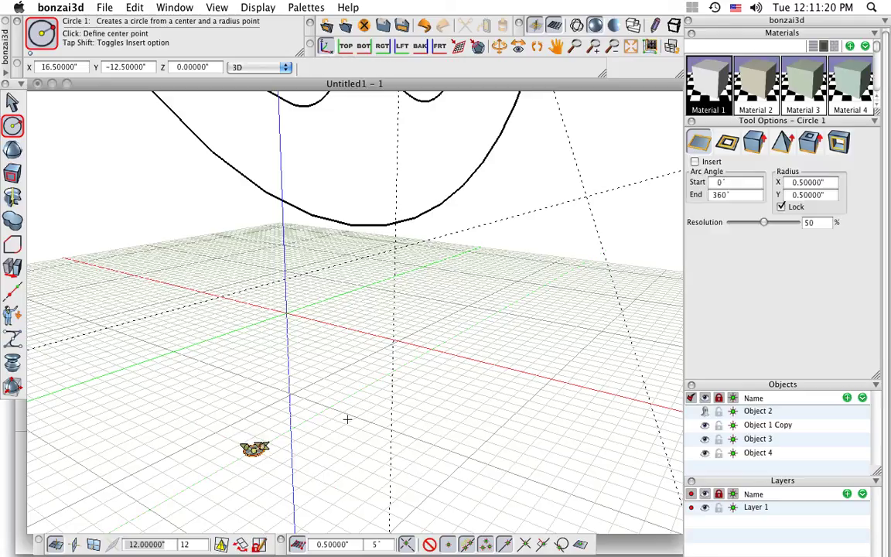
pyautogui.click(306, 421)
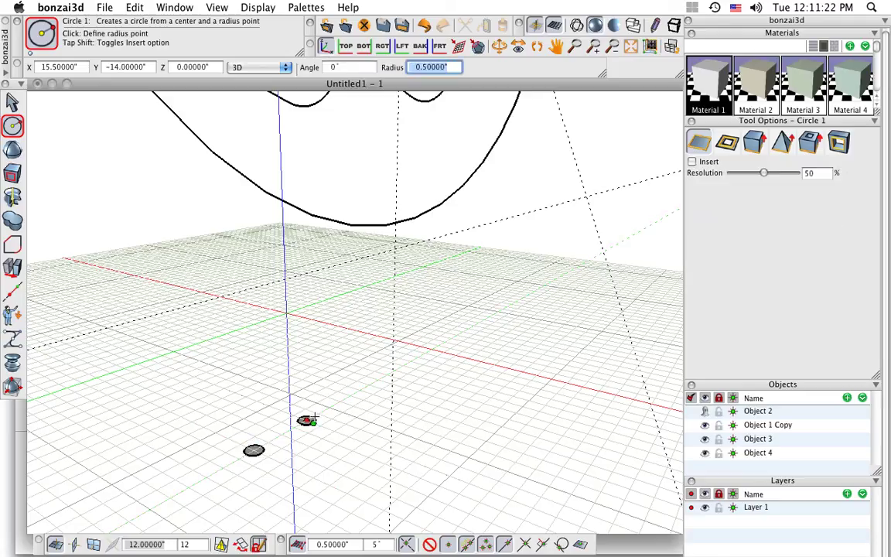
pyautogui.press('Return')
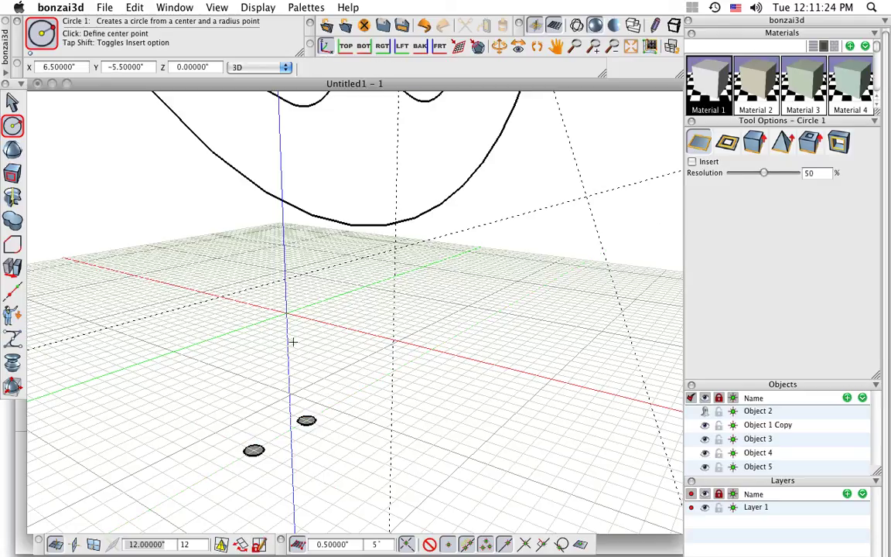
# - Sweep one circle along the chair's frame curve with a Smooth, centroid-aligned Axial Sweep
pyautogui.scroll(-3, 252, 313)
pyautogui.scroll(-2, 253, 312)
pyautogui.moveTo(225, 305); pyautogui.dragTo(278, 376)
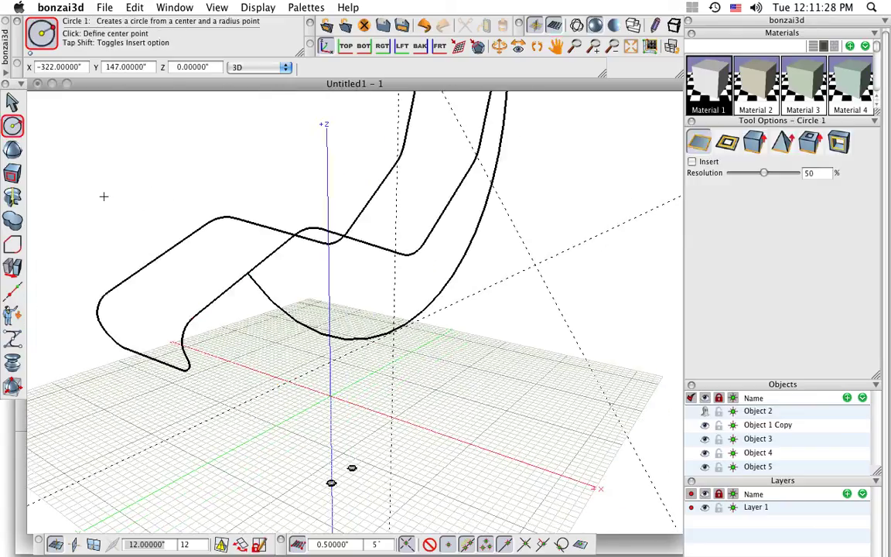
pyautogui.click(12, 173)
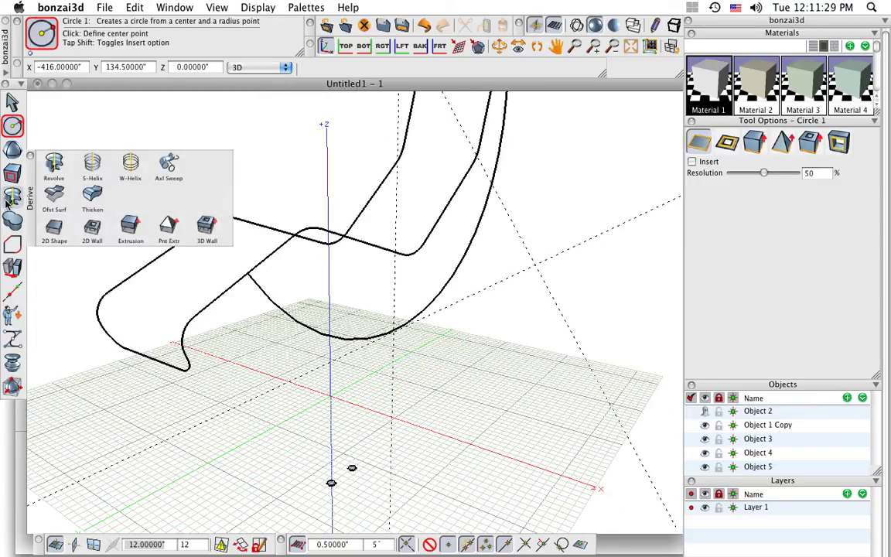
pyautogui.click(167, 164)
pyautogui.click(751, 144)
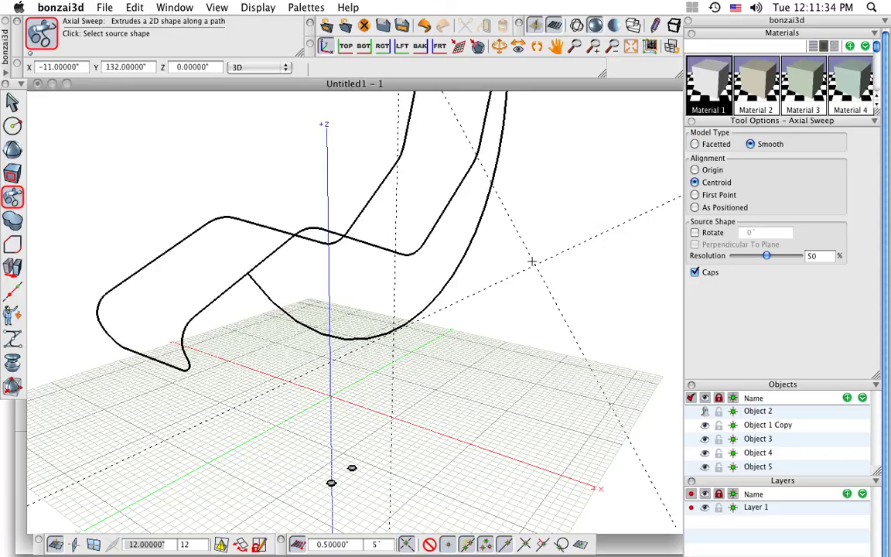
pyautogui.click(331, 483)
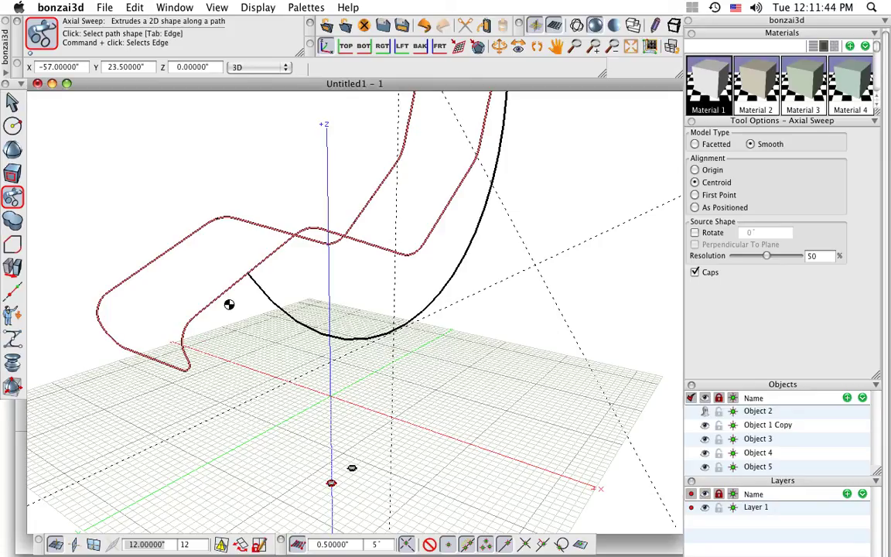
pyautogui.click(261, 229)
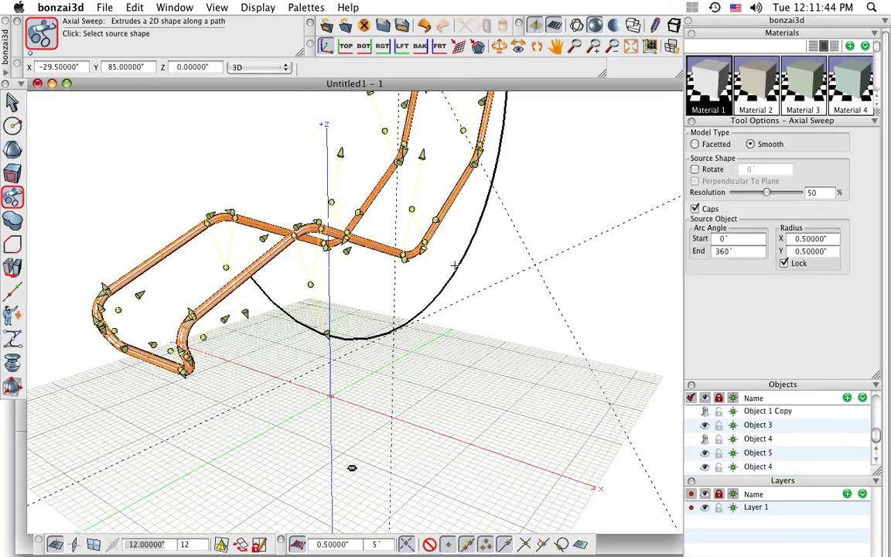
pyautogui.click(178, 215)
# - Sweep the remaining circle along the large arc below the seat and raise the sweep's resolution to 78%
pyautogui.scroll(5, 185, 357)
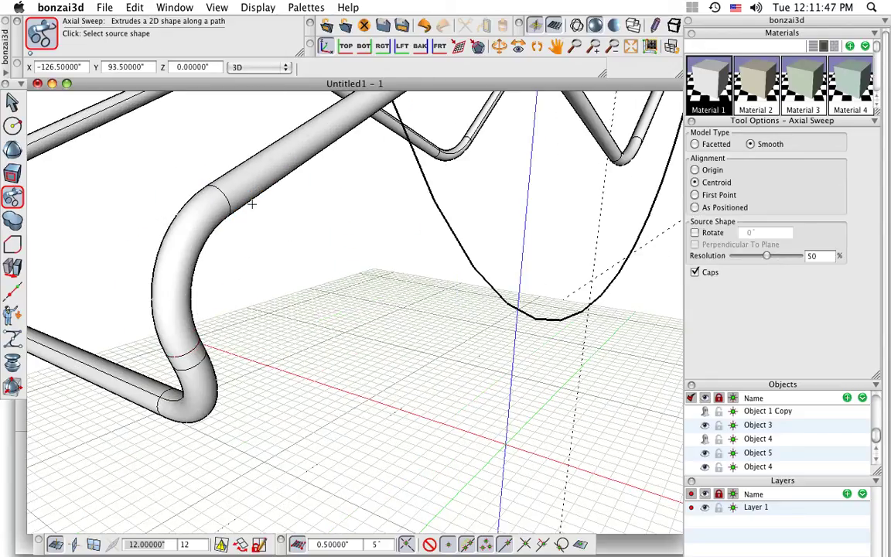
pyautogui.scroll(-3, 235, 309)
pyautogui.moveTo(393, 337); pyautogui.dragTo(322, 372, button='middle')
pyautogui.moveTo(366, 391); pyautogui.dragTo(372, 349, button='middle')
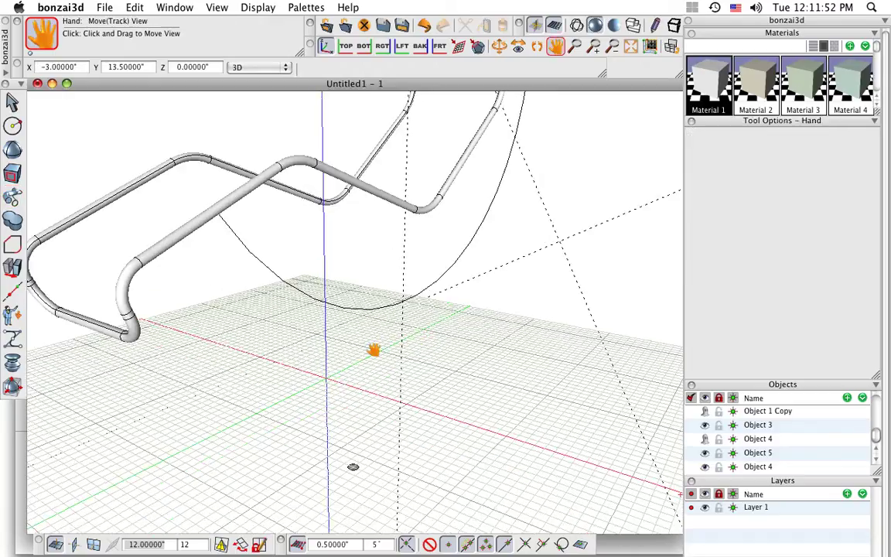
pyautogui.click(353, 467)
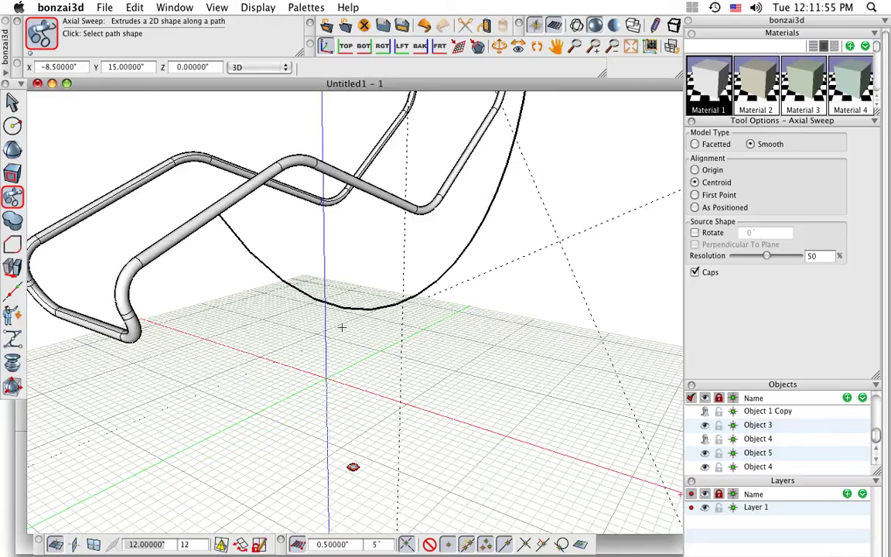
pyautogui.click(251, 252)
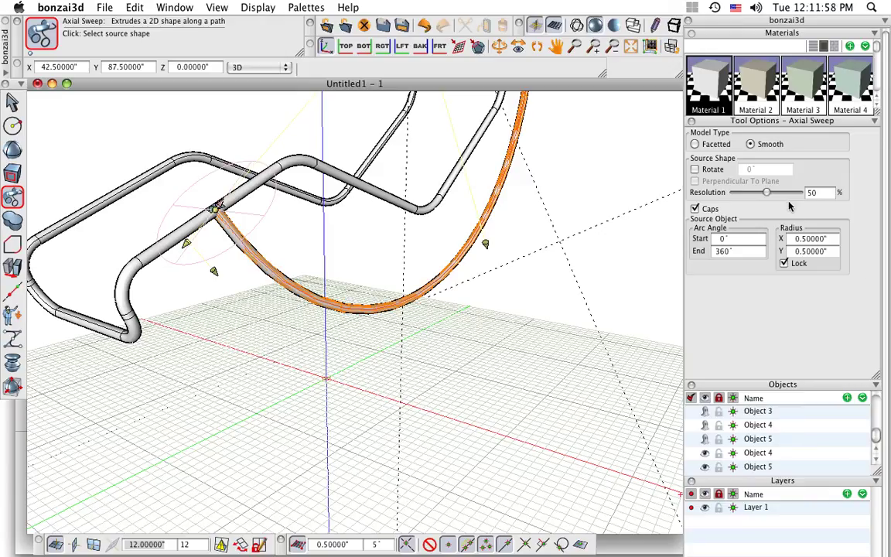
pyautogui.moveTo(770, 193); pyautogui.dragTo(786, 195)
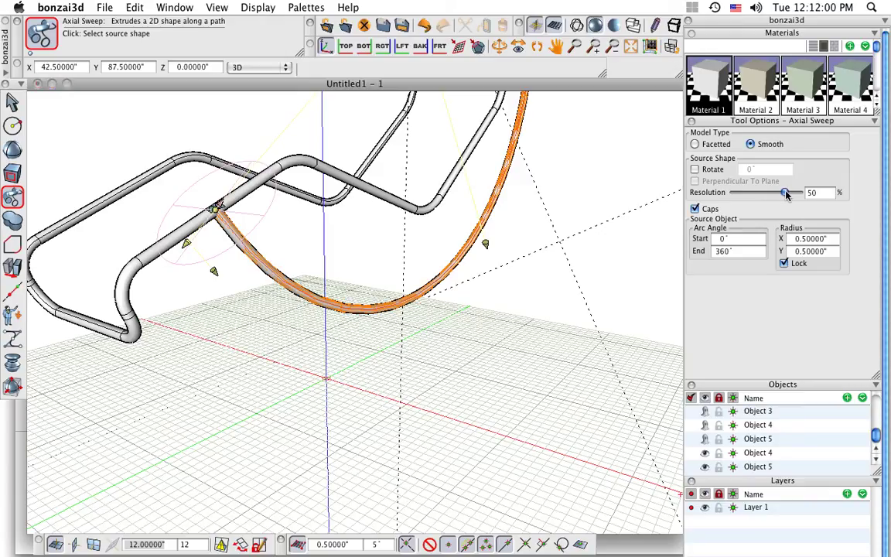
pyautogui.click(537, 302)
pyautogui.scroll(-2, 414, 392)
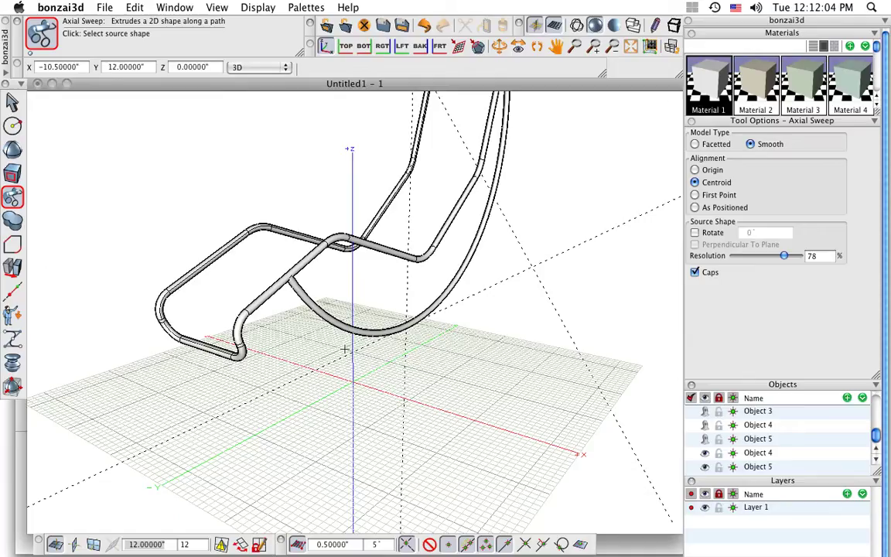
# - Mirror a copy of the arc tube to the chair's other side about the lengthwise centerline guide
pyautogui.moveTo(344, 351); pyautogui.dragTo(323, 356, button='middle')
pyautogui.moveTo(14, 269)
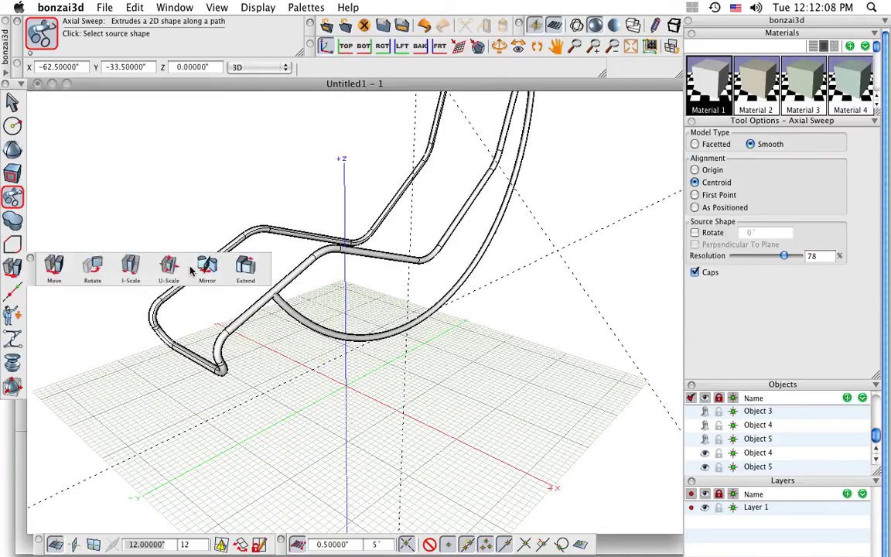
pyautogui.click(206, 269)
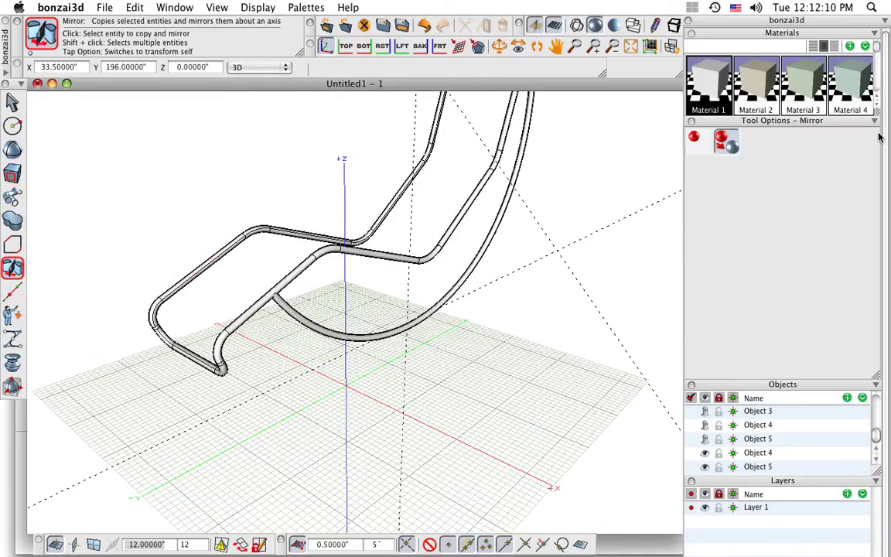
pyautogui.click(325, 332)
pyautogui.click(486, 285)
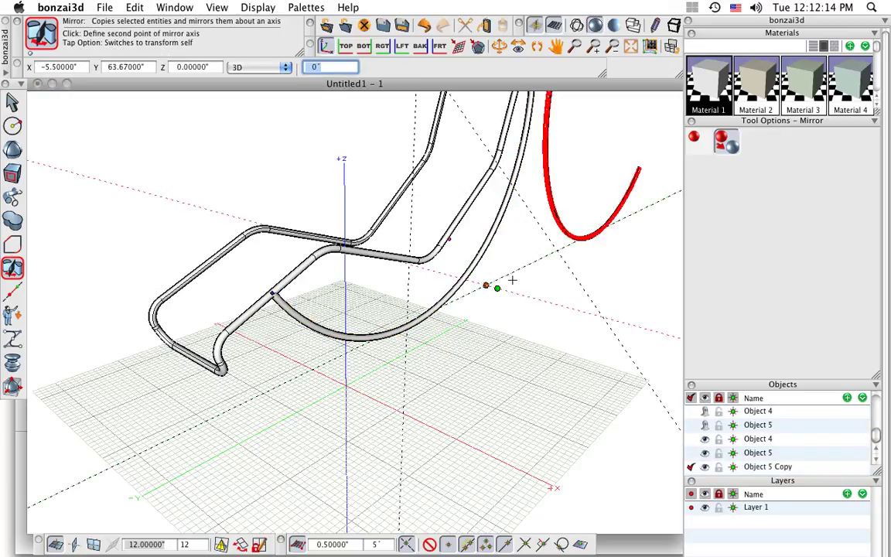
pyautogui.click(519, 270)
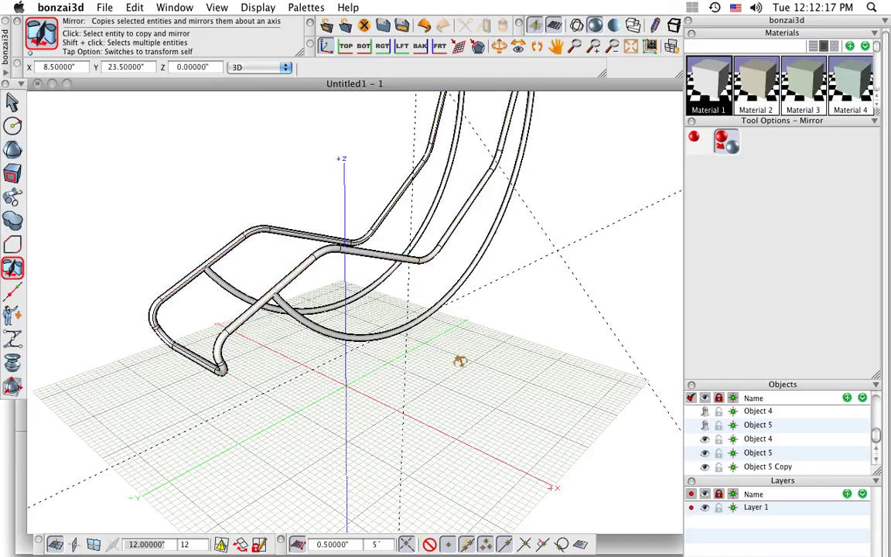
pyautogui.moveTo(460, 360); pyautogui.dragTo(477, 340, button='middle')
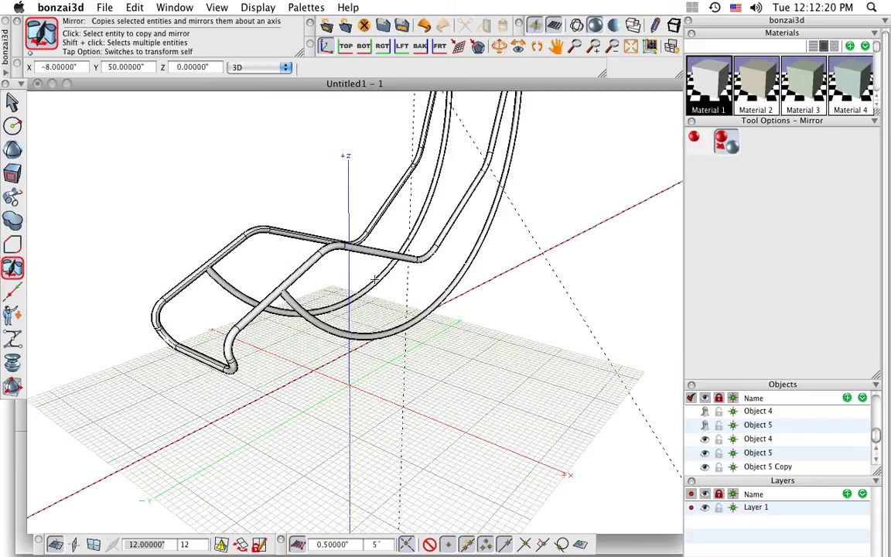
# - Make Material 2 the active material and reveal the hidden seat profile in the right view
pyautogui.click(774, 84)
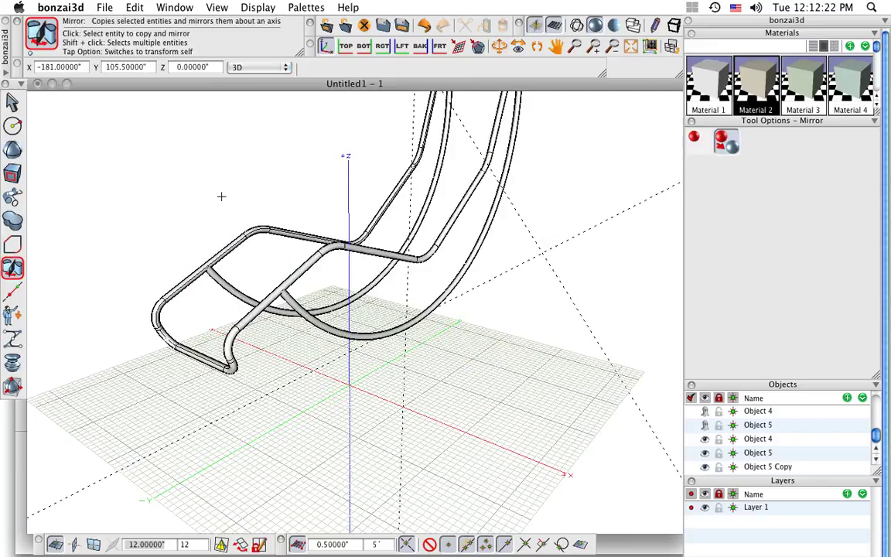
pyautogui.scroll(-2, 233, 194)
pyautogui.moveTo(233, 194); pyautogui.dragTo(224, 287, button='middle')
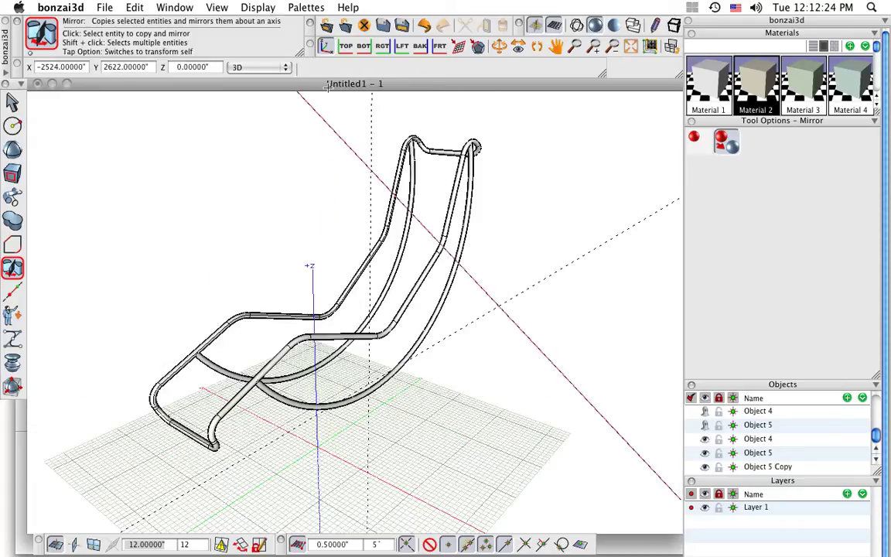
pyautogui.click(382, 46)
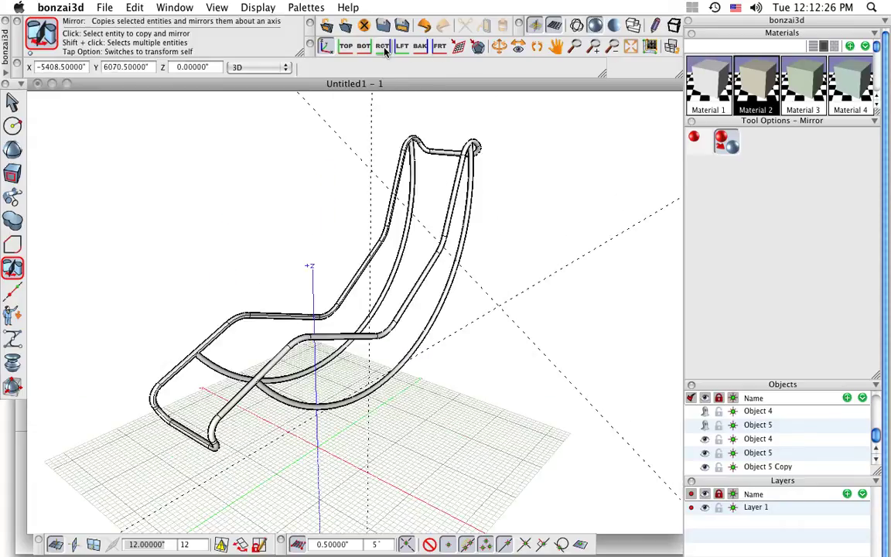
pyautogui.click(133, 7)
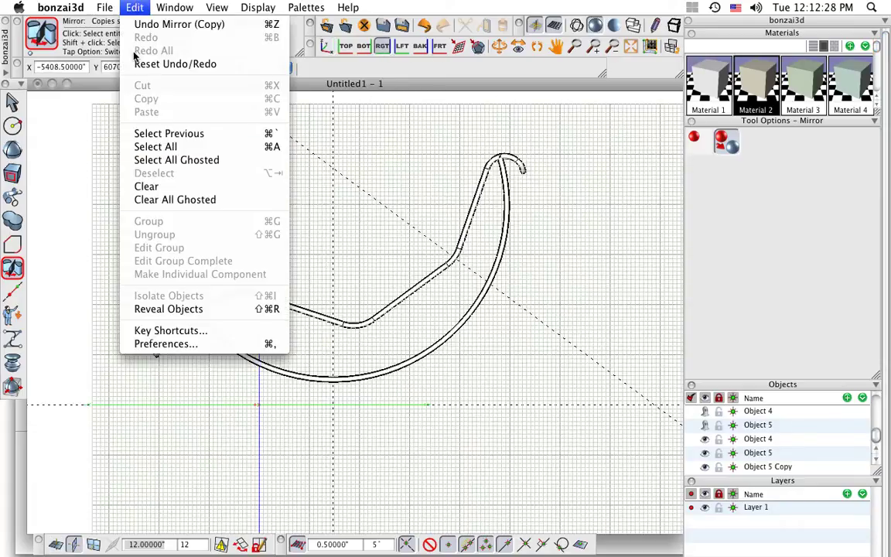
pyautogui.click(173, 310)
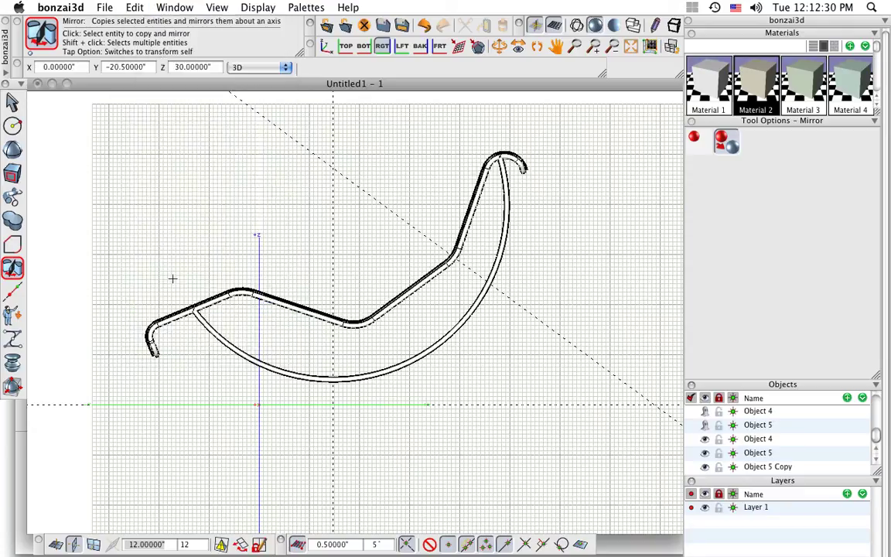
# - Break the seat profile partway around the bend at the foot end and delete the short piece running down beyond it
pyautogui.scroll(5, 134, 332)
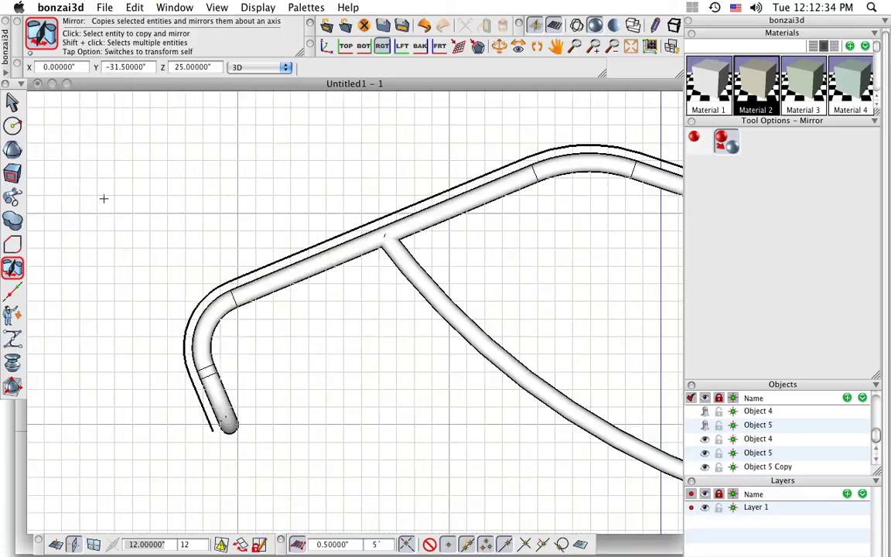
pyautogui.moveTo(16, 247)
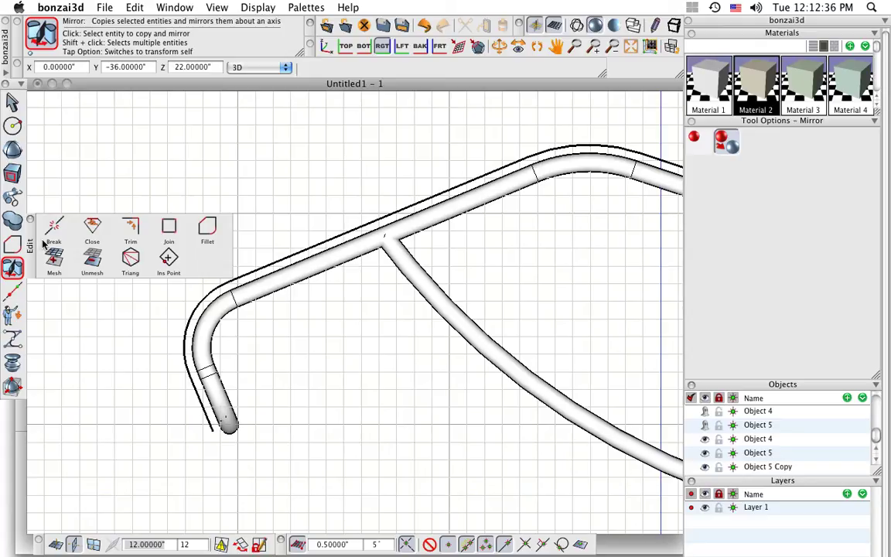
pyautogui.click(51, 232)
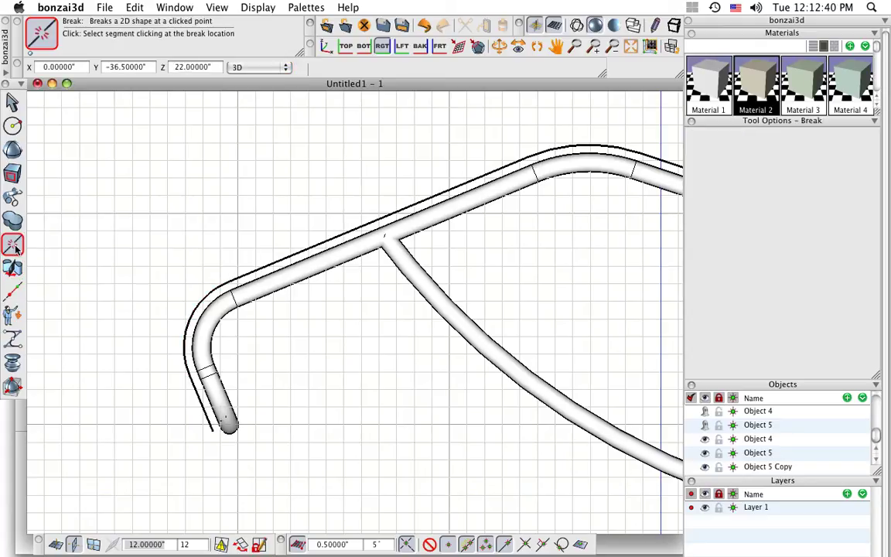
pyautogui.moveTo(16, 246)
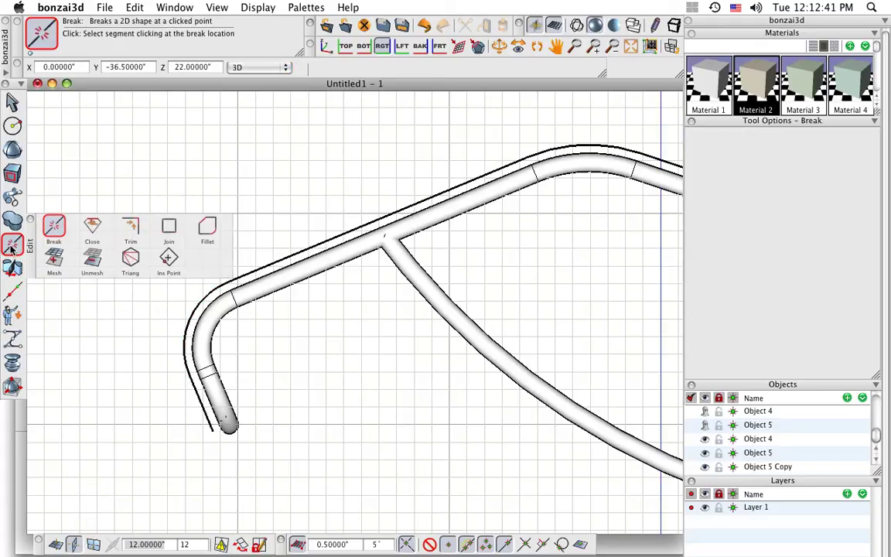
pyautogui.click(51, 229)
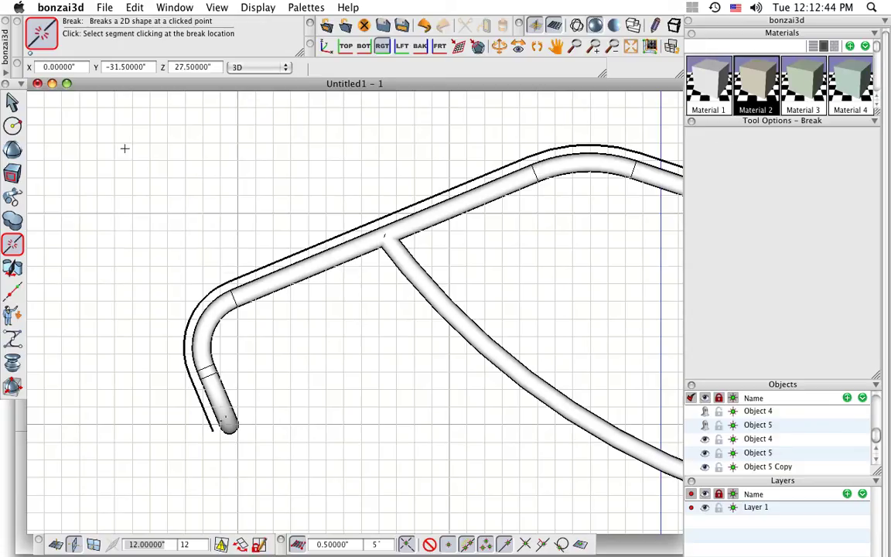
pyautogui.click(187, 319)
pyautogui.moveTo(27, 293)
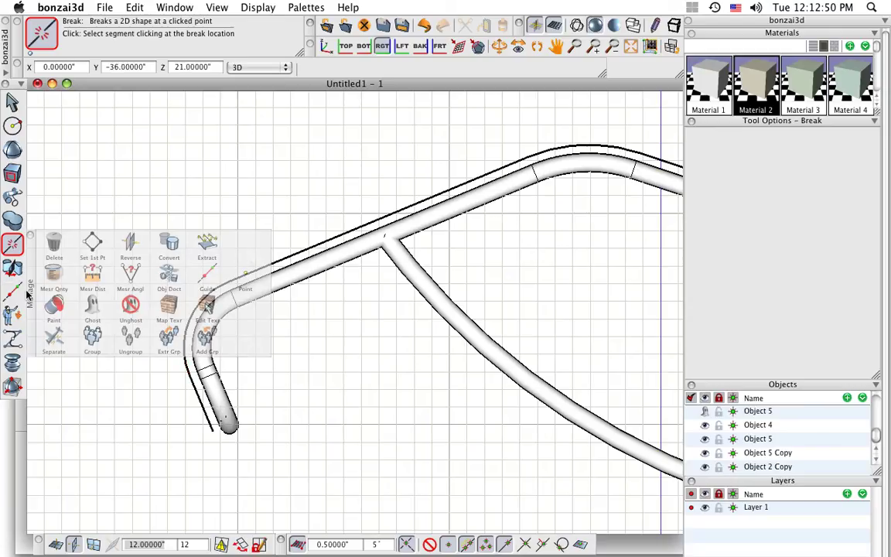
pyautogui.click(53, 242)
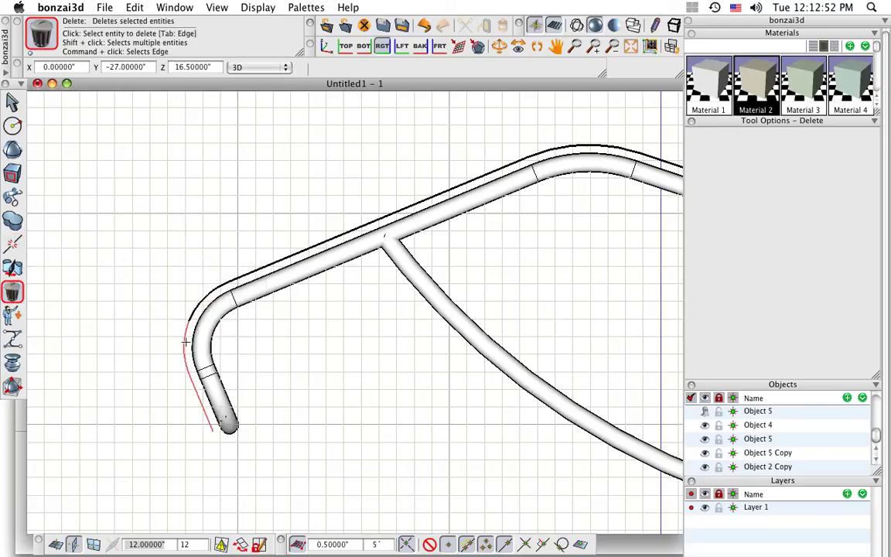
pyautogui.click(185, 342)
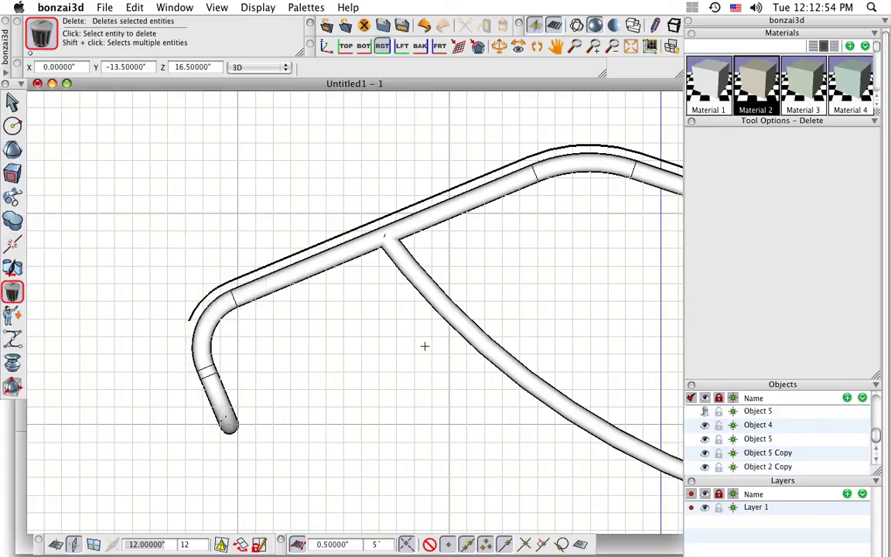
# - Break the seat profile near the crest of the headrest curve and delete the piece curling down behind it
pyautogui.press('super+f')
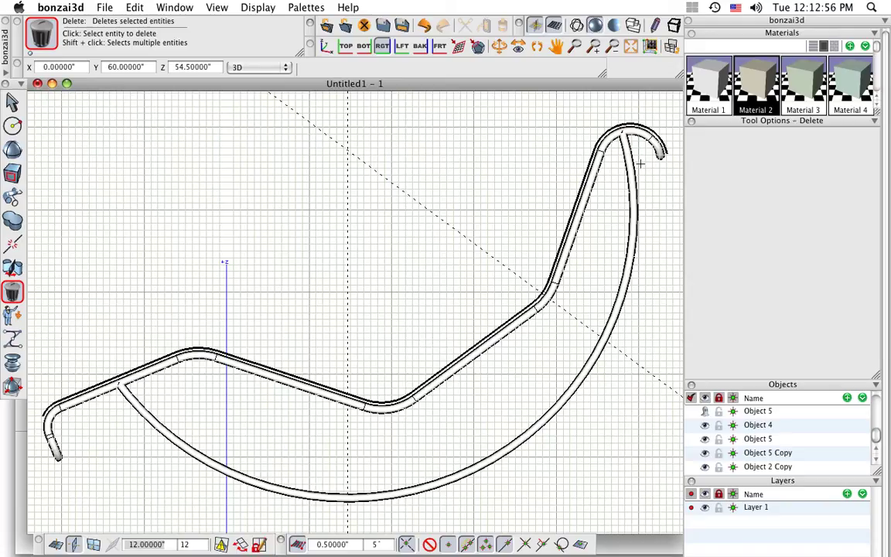
pyautogui.scroll(8, 640, 125)
pyautogui.moveTo(640, 124); pyautogui.dragTo(408, 228, button='middle')
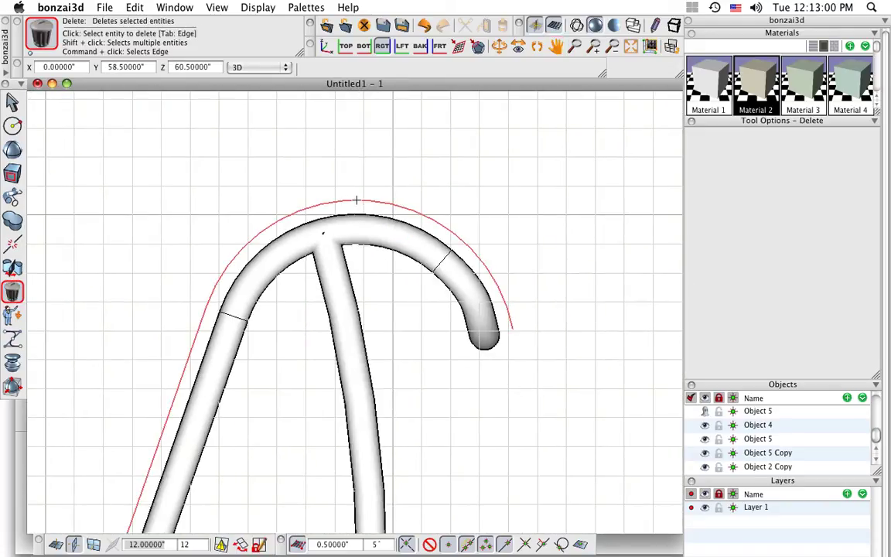
pyautogui.click(7, 246)
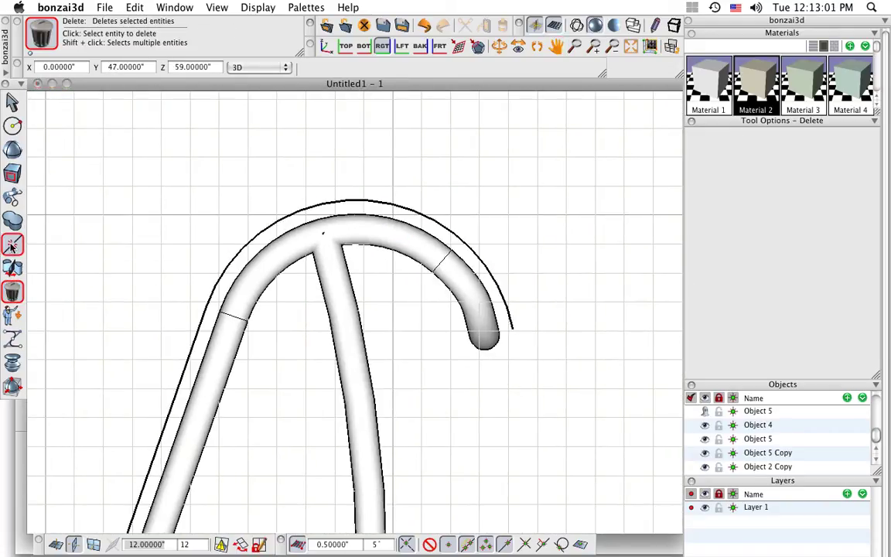
pyautogui.click(368, 201)
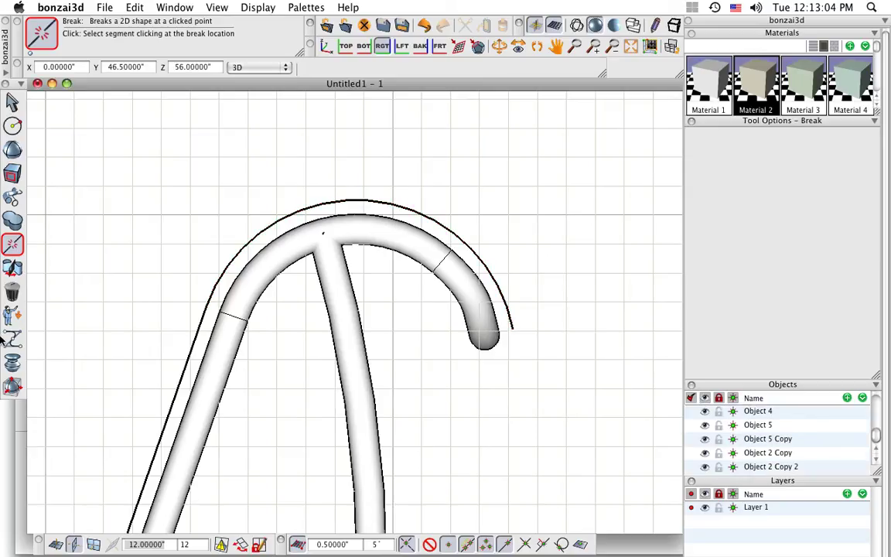
pyautogui.click(15, 297)
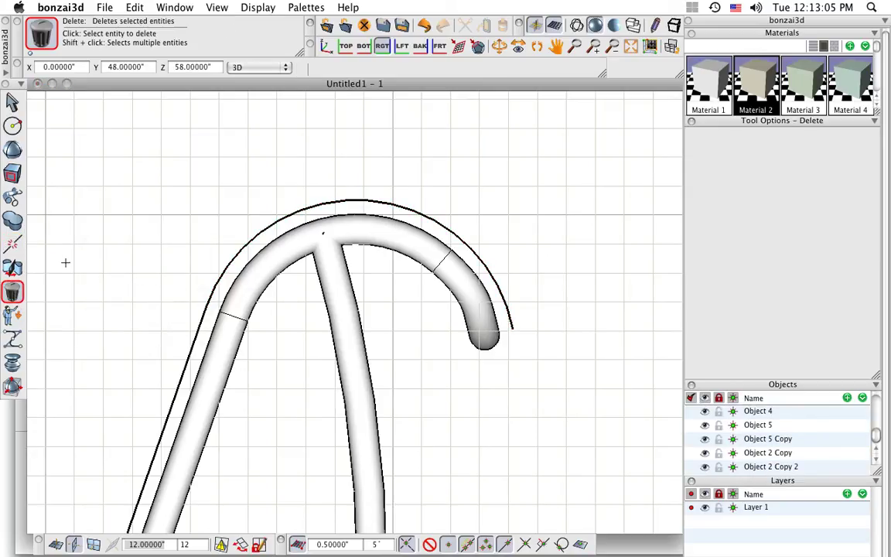
pyautogui.click(439, 219)
# - Extrude the trimmed seat profile 18 inches across the frame, perpendicular to surface, and apply Material 2 to the new seat surface
pyautogui.press('super+f')
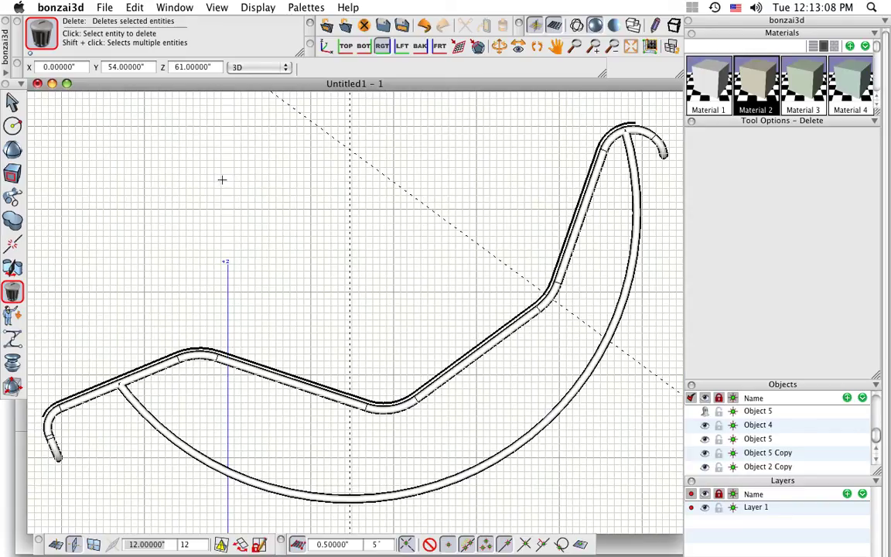
pyautogui.scroll(-2, 298, 227)
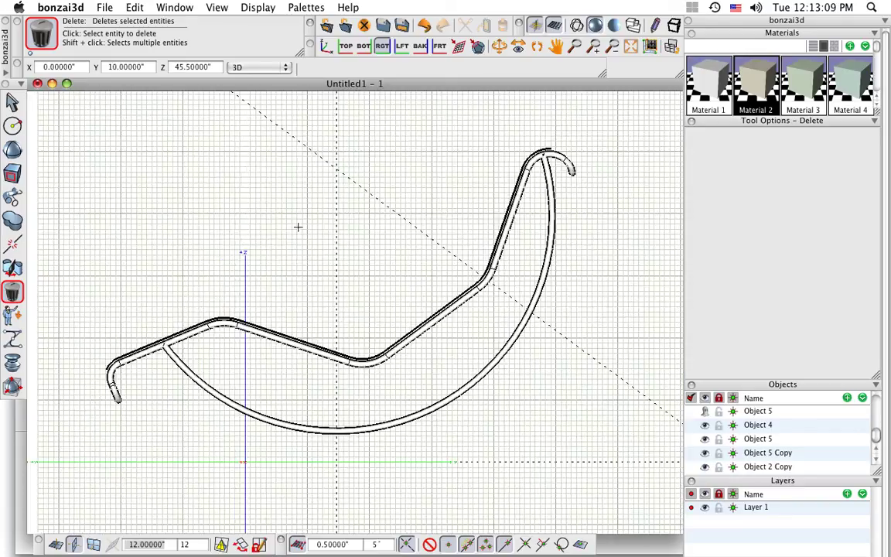
pyautogui.click(328, 47)
pyautogui.moveTo(304, 237); pyautogui.dragTo(323, 239, button='middle')
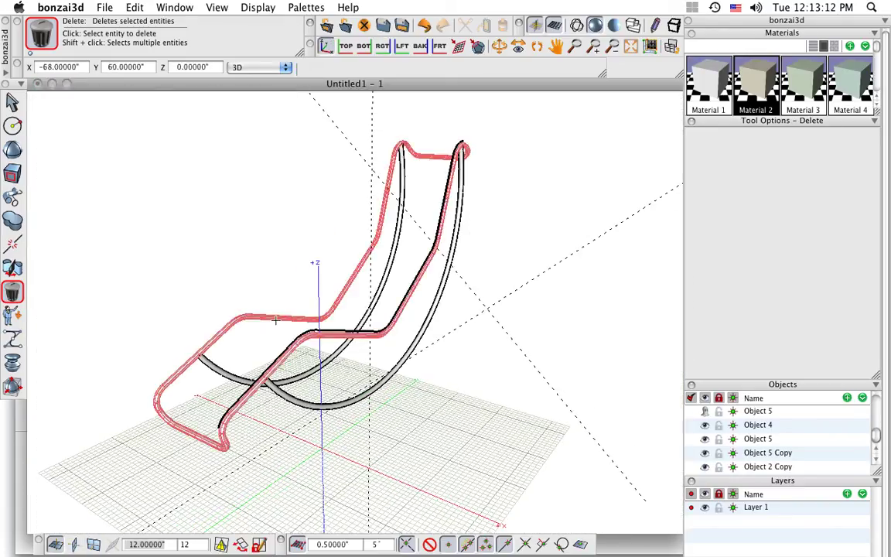
pyautogui.moveTo(16, 178)
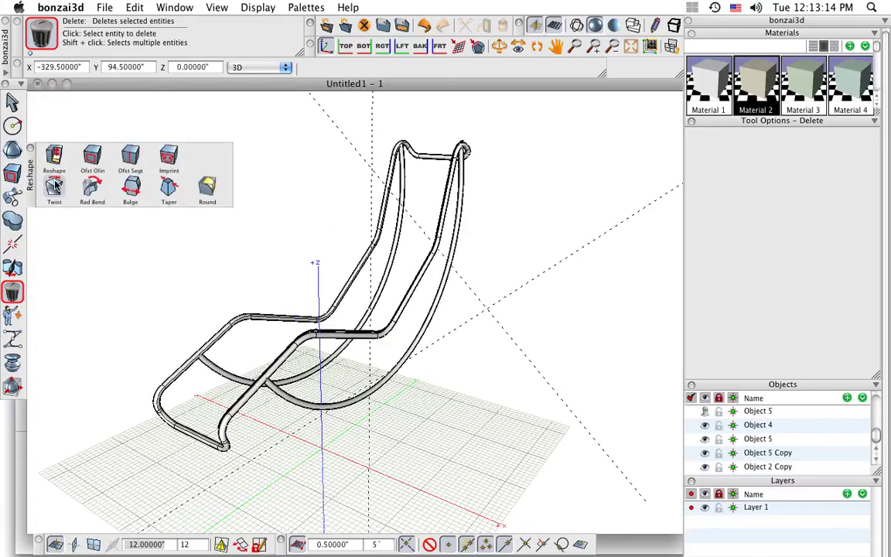
pyautogui.moveTo(12, 195)
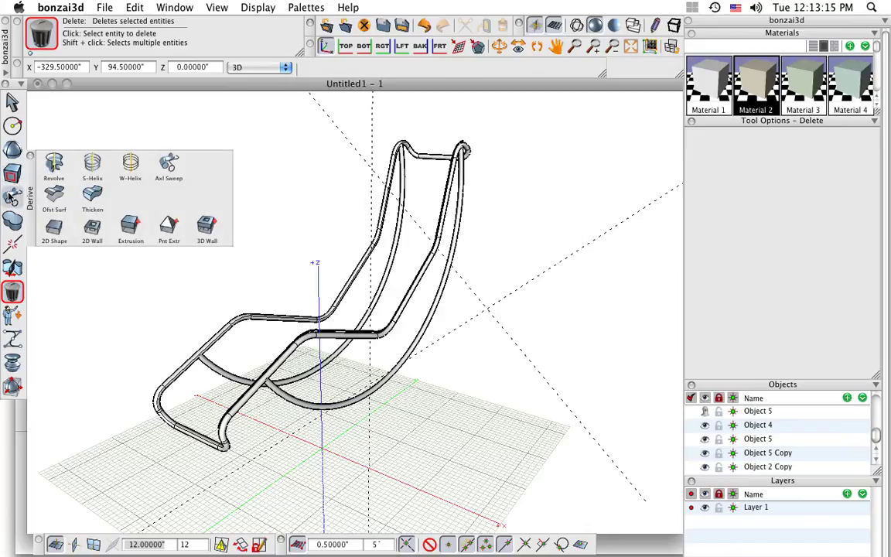
pyautogui.click(131, 225)
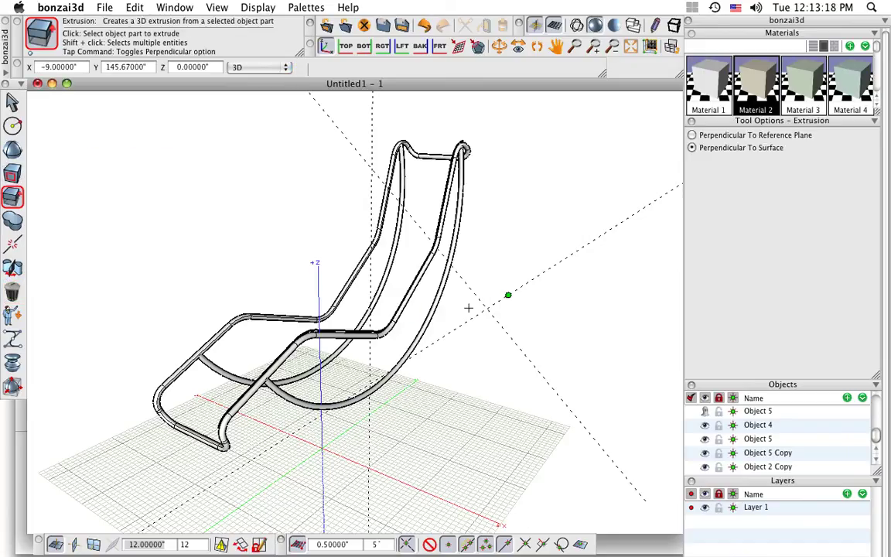
pyautogui.click(276, 360)
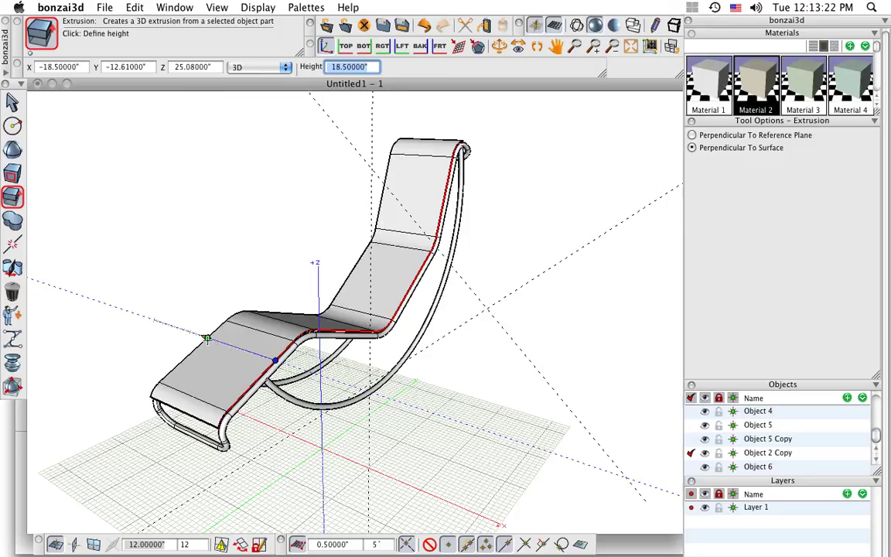
pyautogui.click(209, 339)
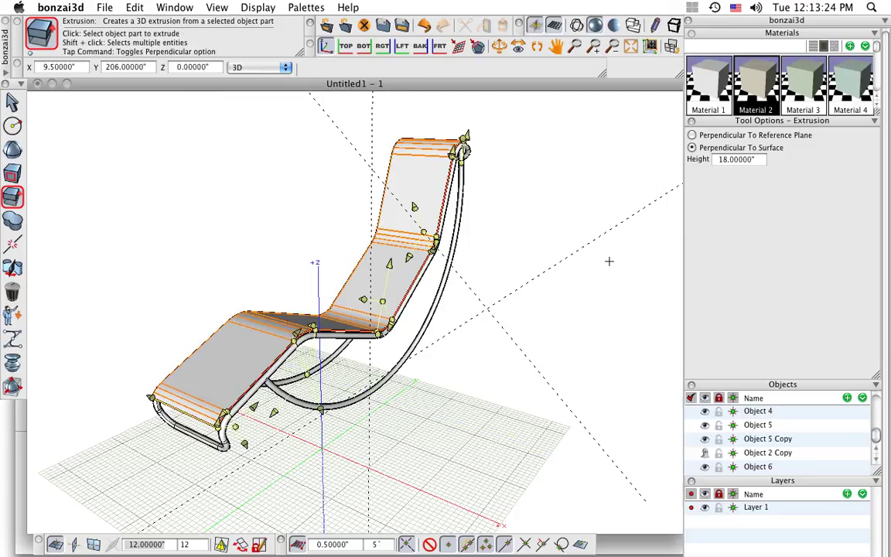
pyautogui.moveTo(755, 83); pyautogui.dragTo(420, 176)
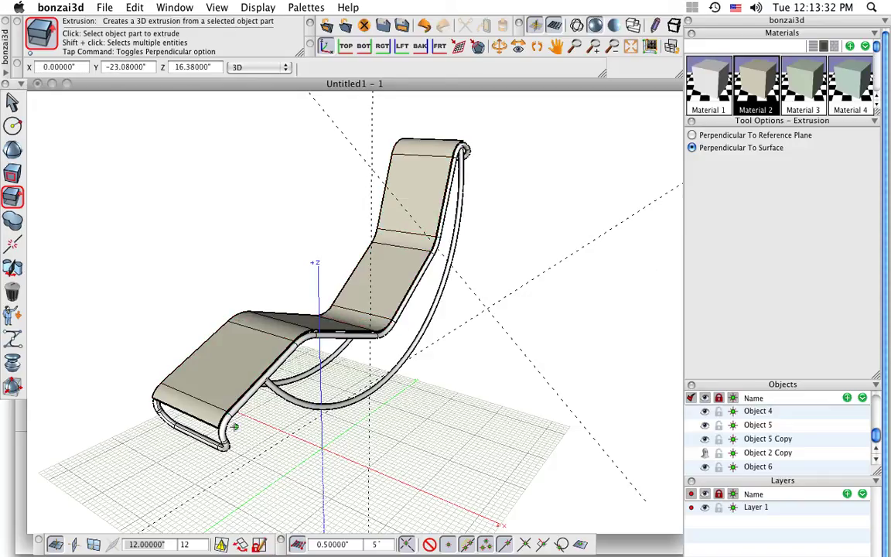
# - Thicken the seat surface to 1 inch with Center justification
pyautogui.moveTo(226, 428); pyautogui.dragTo(248, 377, button='middle')
pyautogui.scroll(5, 232, 348)
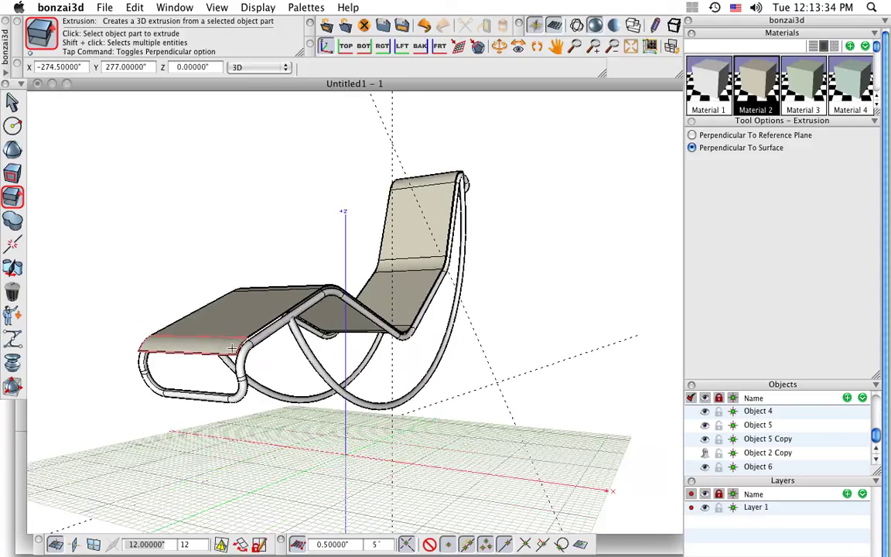
pyautogui.moveTo(295, 384); pyautogui.dragTo(242, 361, button='middle')
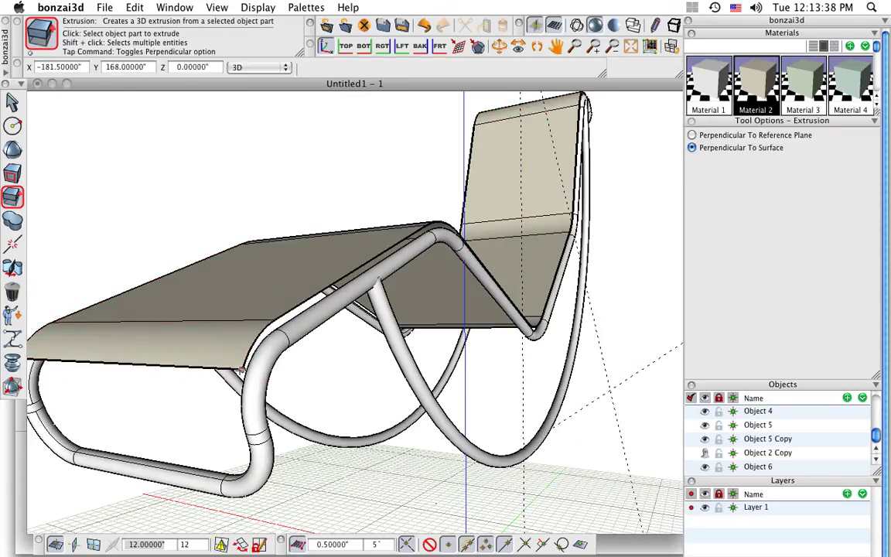
pyautogui.middleClick(241, 361)
pyautogui.scroll(2, 241, 364)
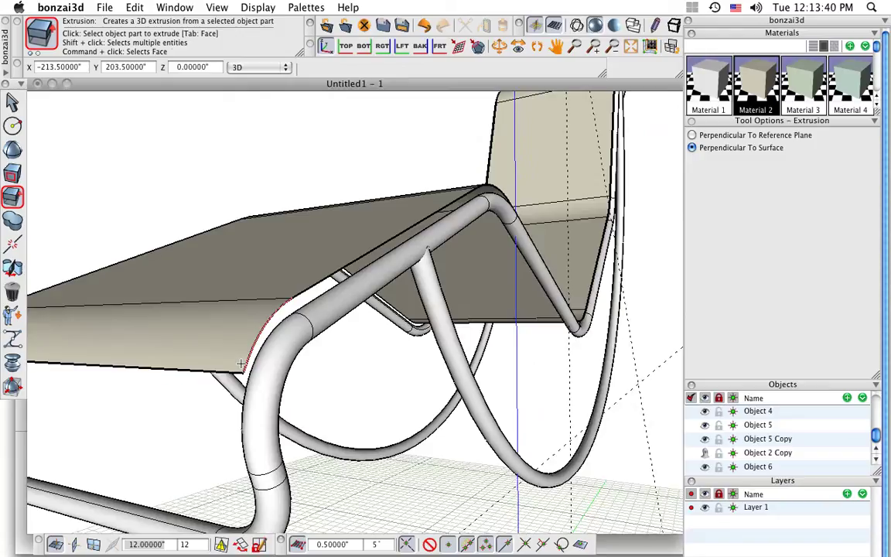
pyautogui.scroll(-1, 240, 364)
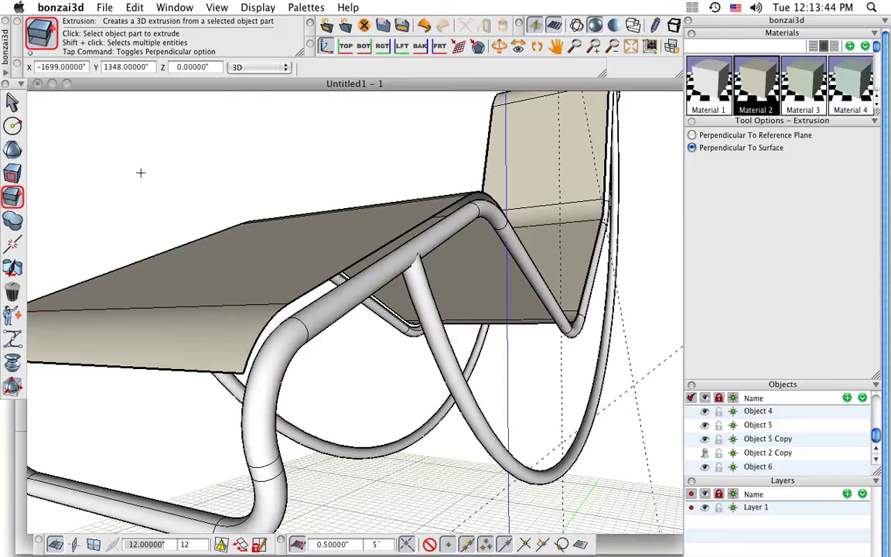
pyautogui.moveTo(12, 191)
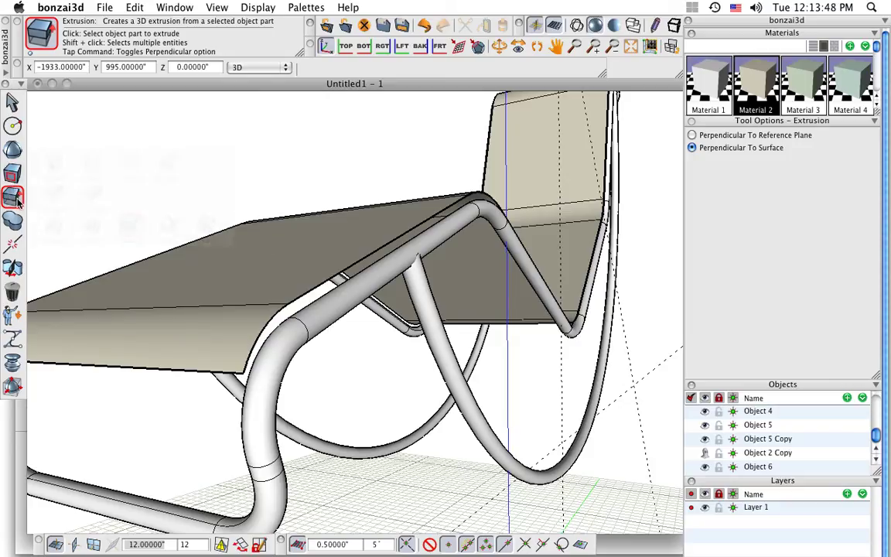
pyautogui.click(93, 198)
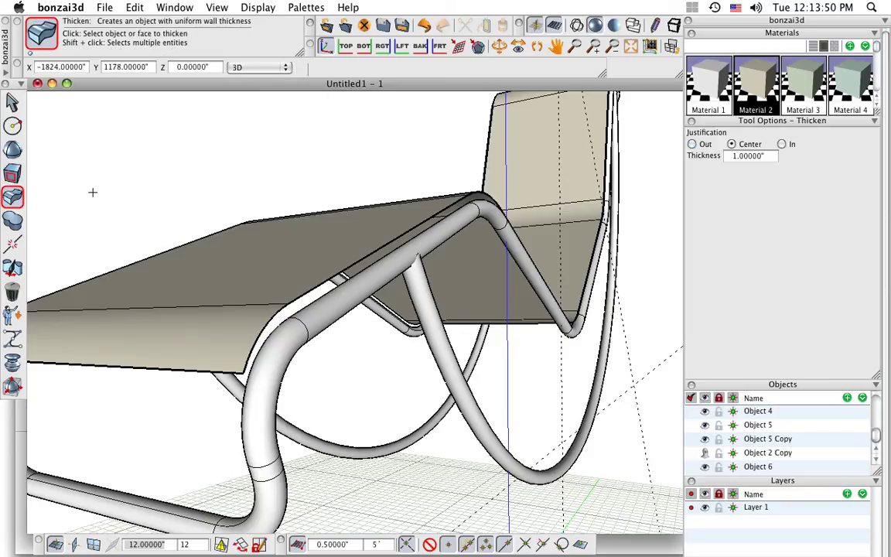
pyautogui.click(264, 291)
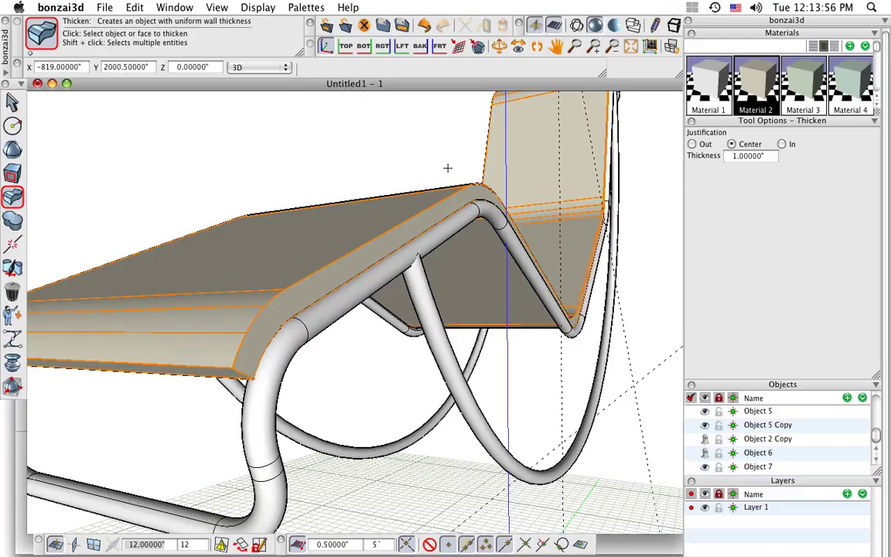
# - Try Out justification and a 2-inch thickness on the seat, and restore Center justification with a 1-inch thickness
pyautogui.click(755, 156)
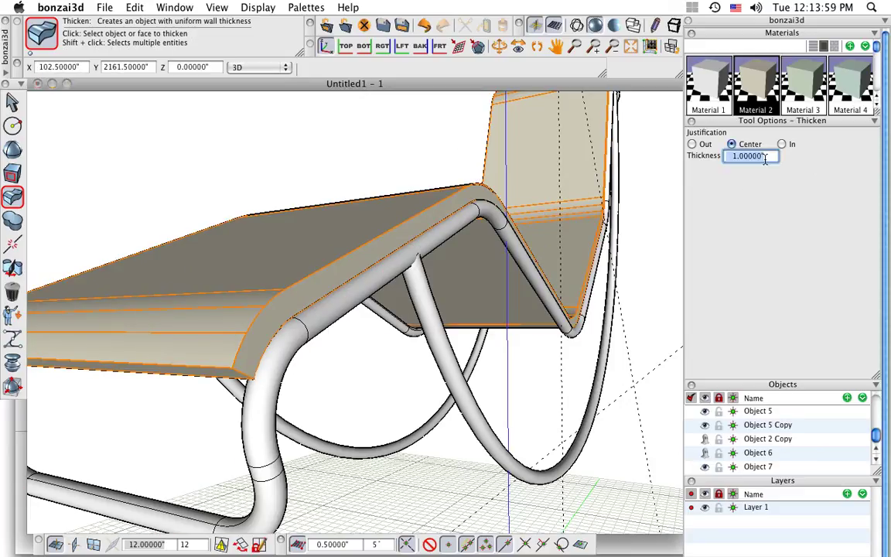
pyautogui.click(692, 144)
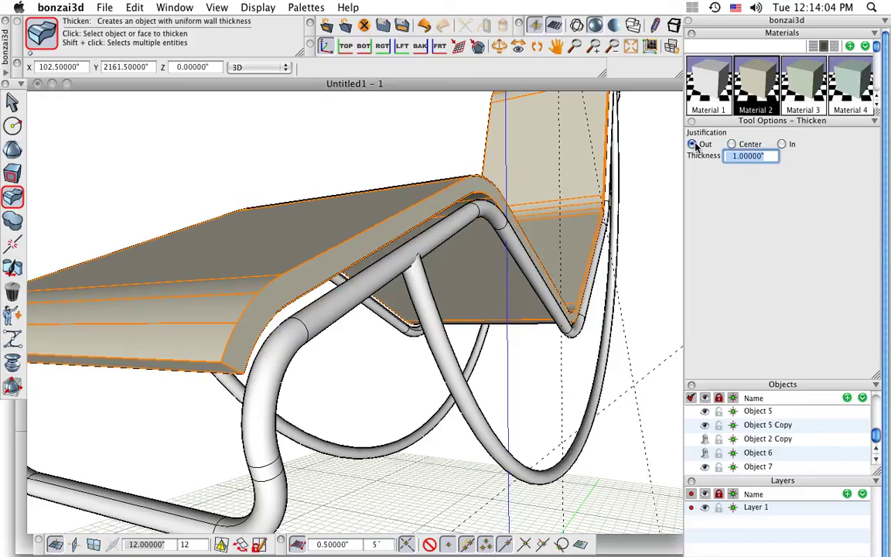
pyautogui.write('2')
pyautogui.press('Return')
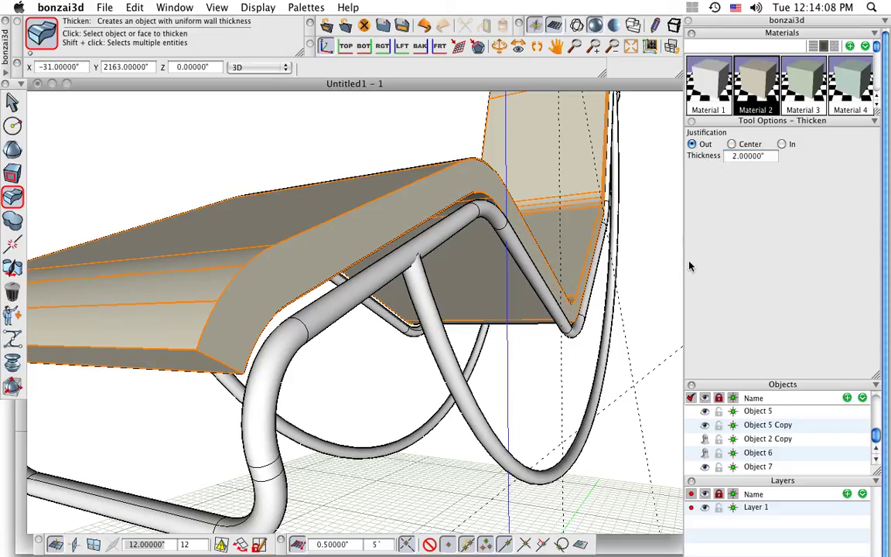
pyautogui.click(740, 157)
pyautogui.write('1')
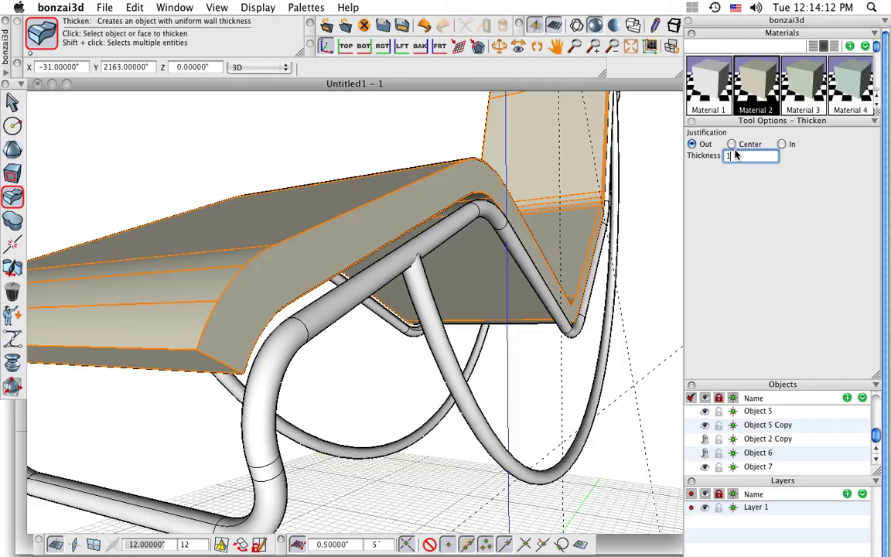
pyautogui.press('Return')
pyautogui.click(732, 143)
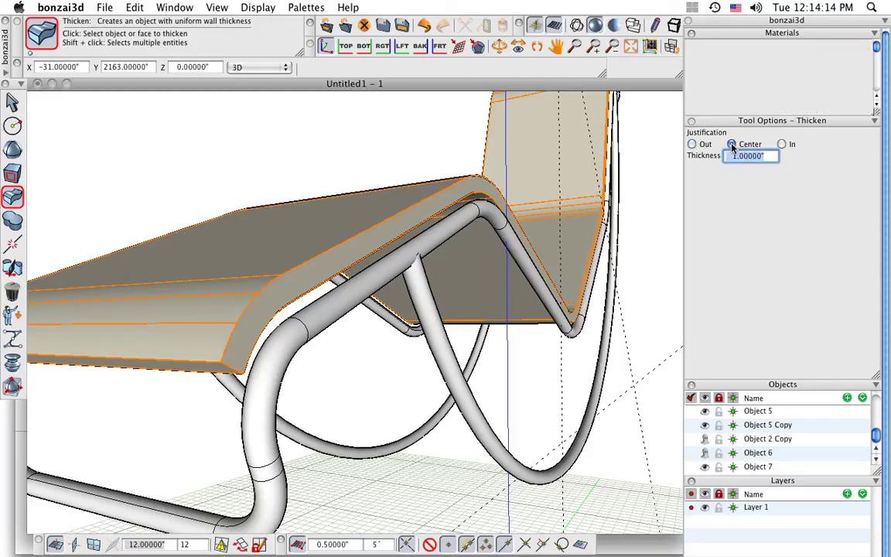
pyautogui.scroll(-3, 358, 363)
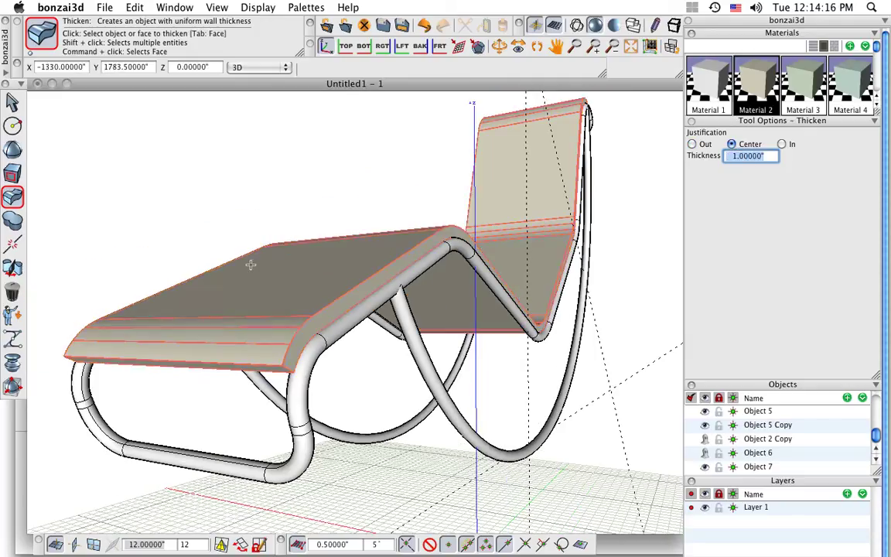
# - Round the edges of the thickened seat with circular edge rounding, a 0.25-inch radius and no vertex rounding
pyautogui.click(122, 207)
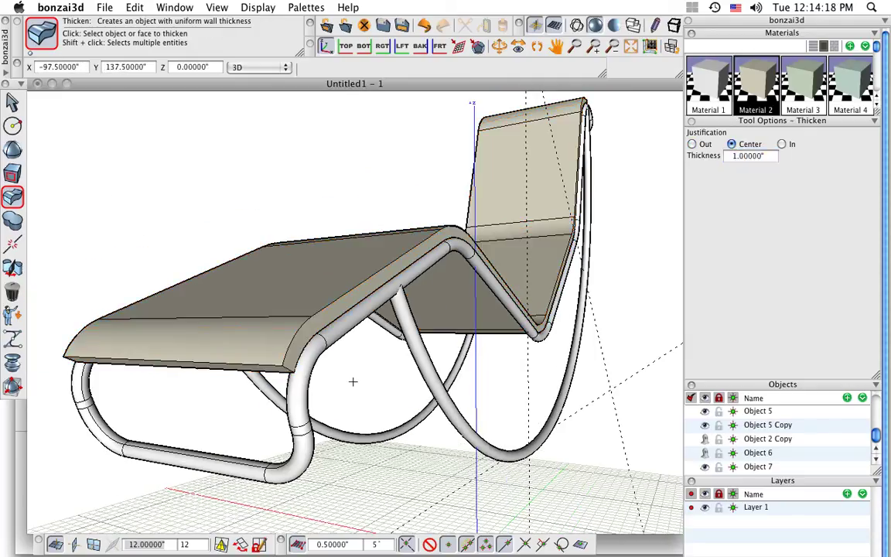
pyautogui.moveTo(353, 380); pyautogui.dragTo(374, 378, button='middle')
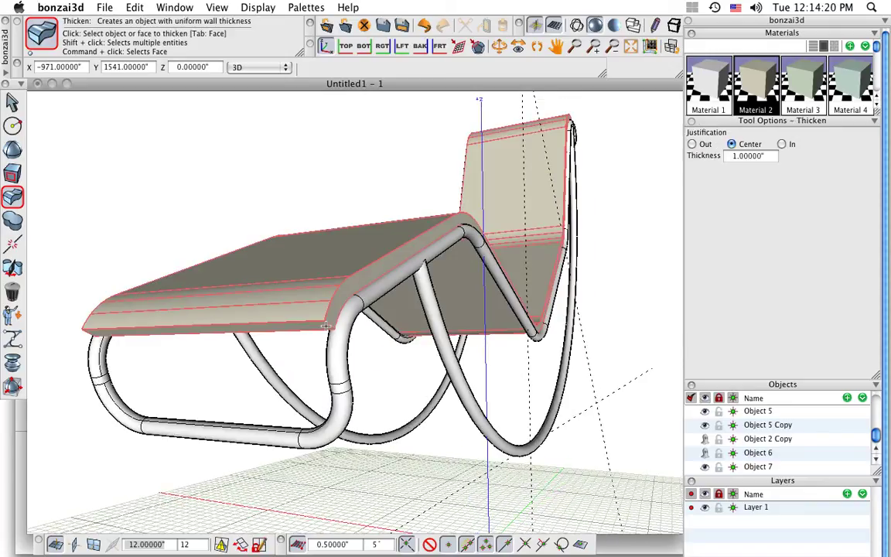
pyautogui.scroll(2, 326, 325)
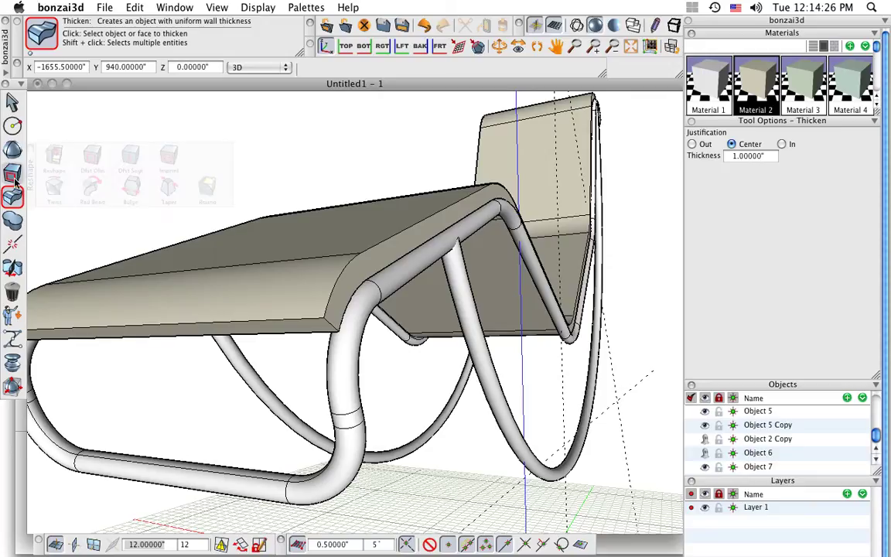
pyautogui.moveTo(13, 174)
pyautogui.click(205, 185)
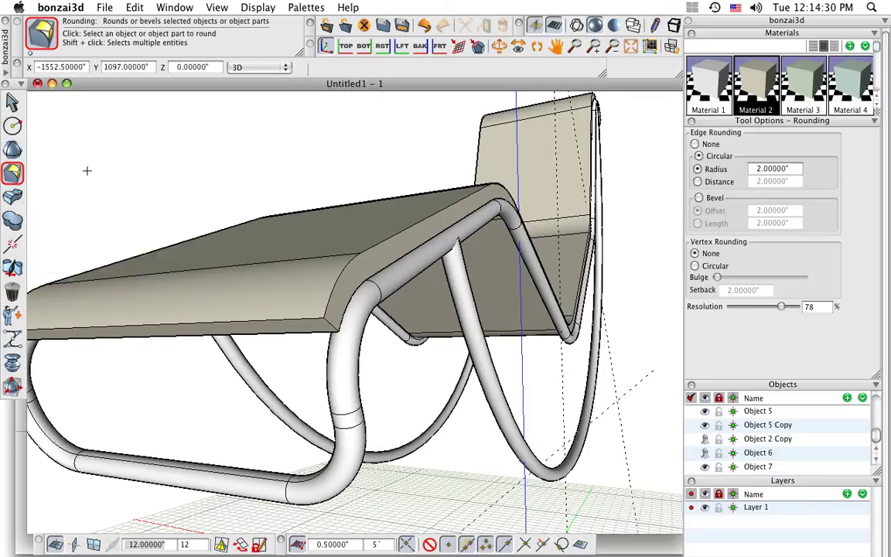
pyautogui.moveTo(16, 176)
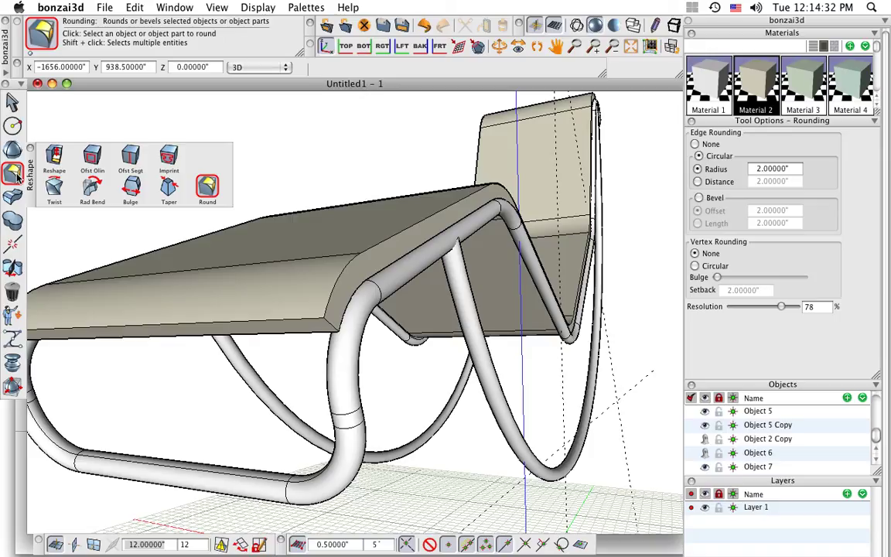
pyautogui.click(793, 170)
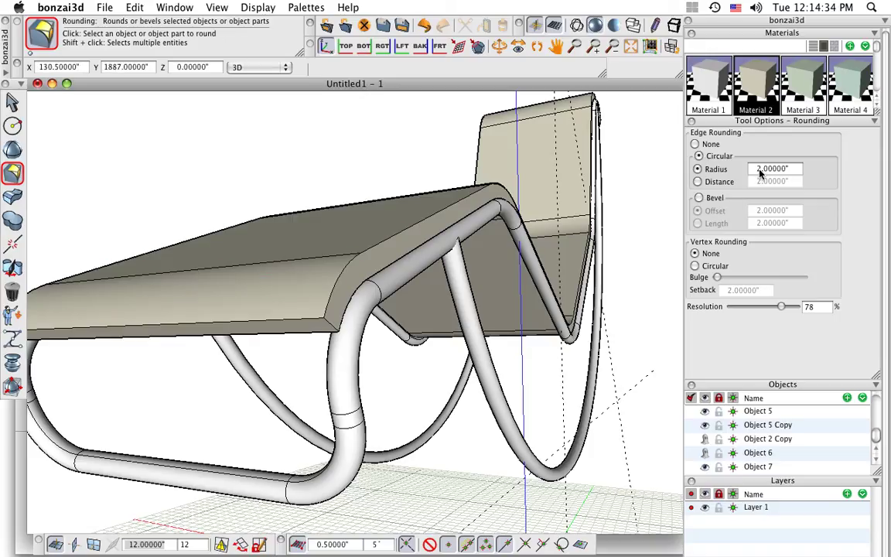
pyautogui.write('.25')
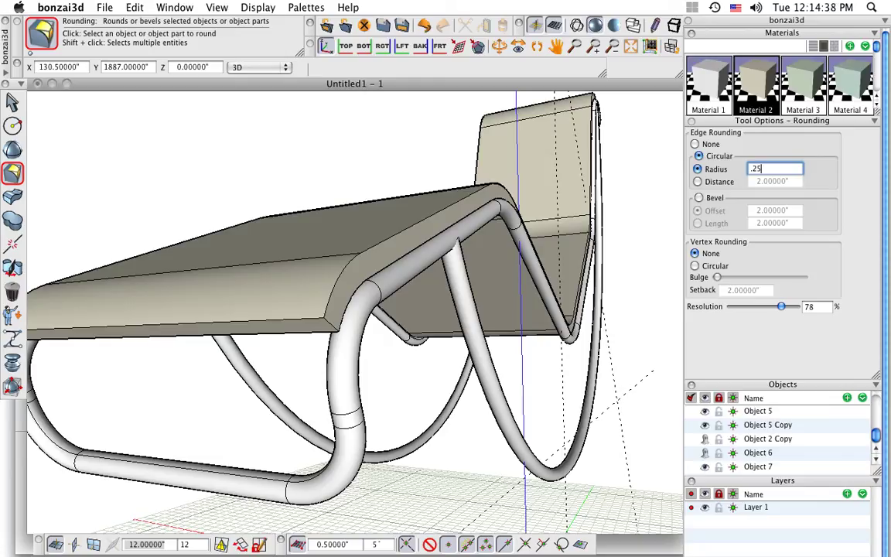
pyautogui.press('Tab')
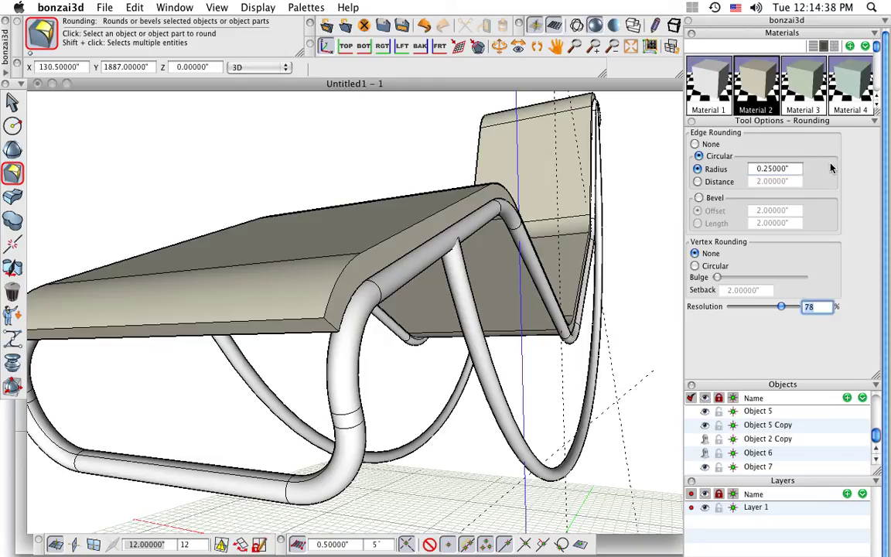
pyautogui.click(310, 276)
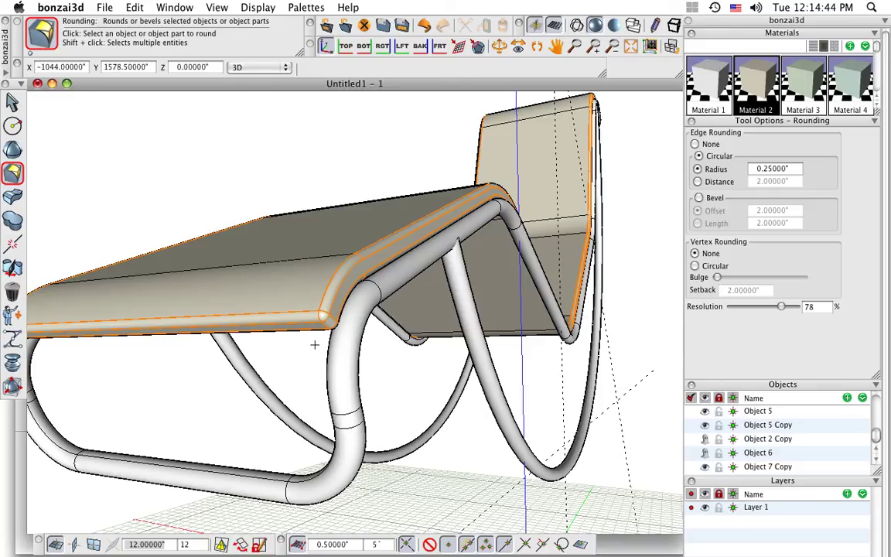
# - Set the seat's edge rounding radius to 0.4 inches and check the rounded seat from several angles
pyautogui.scroll(10, 322, 326)
pyautogui.scroll(-9, 323, 328)
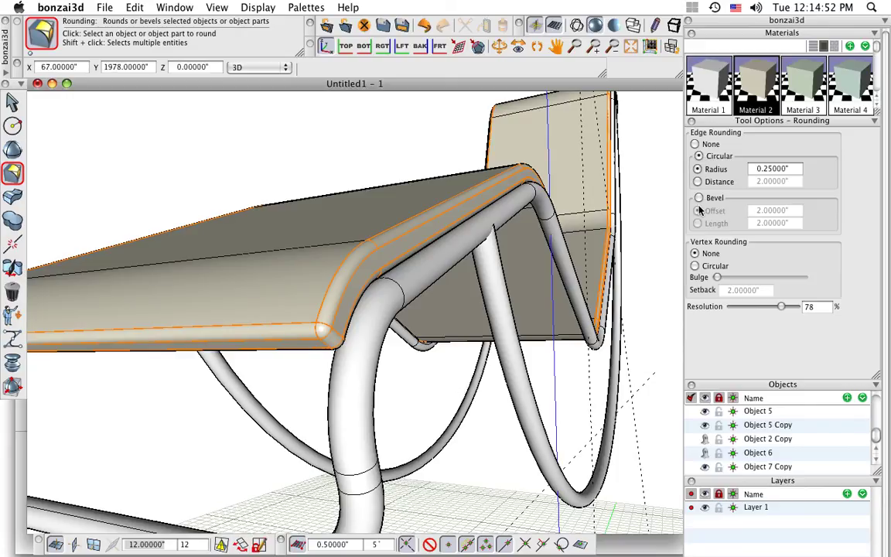
pyautogui.click(801, 169)
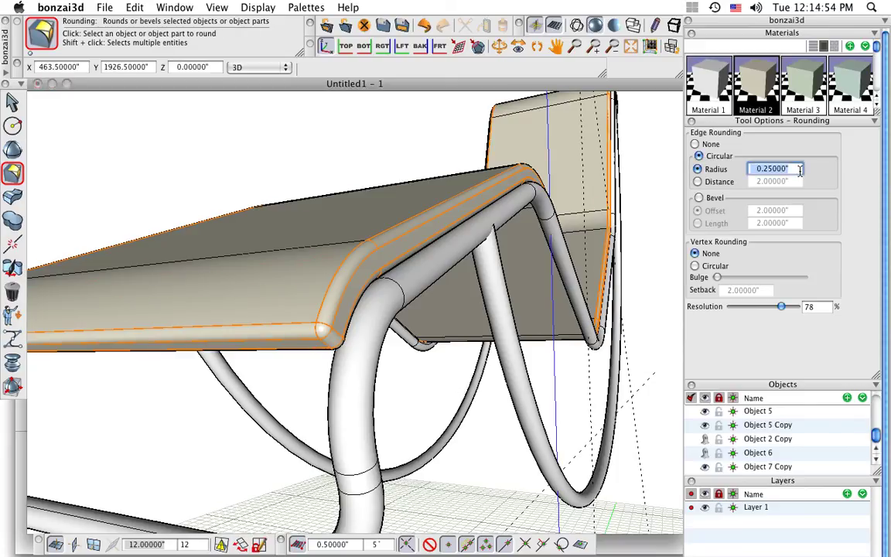
pyautogui.write('.4')
pyautogui.press('Tab')
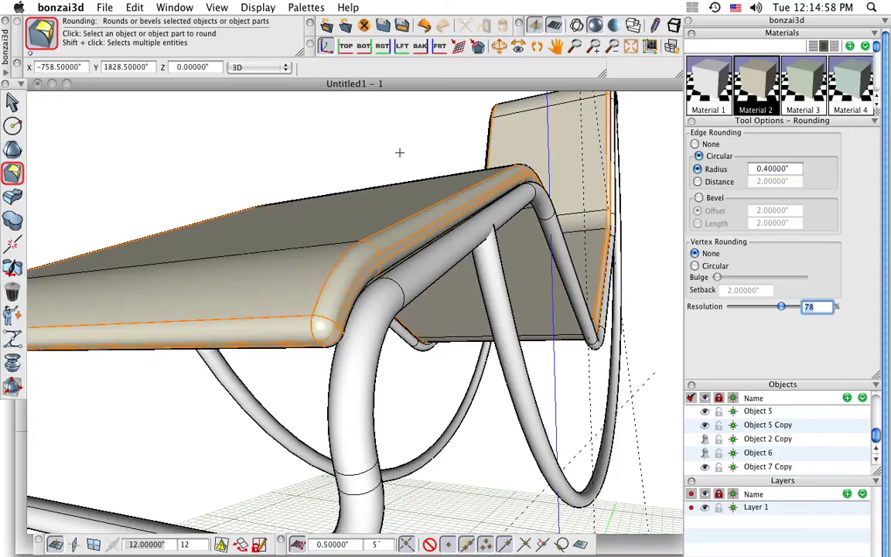
pyautogui.scroll(-3, 388, 157)
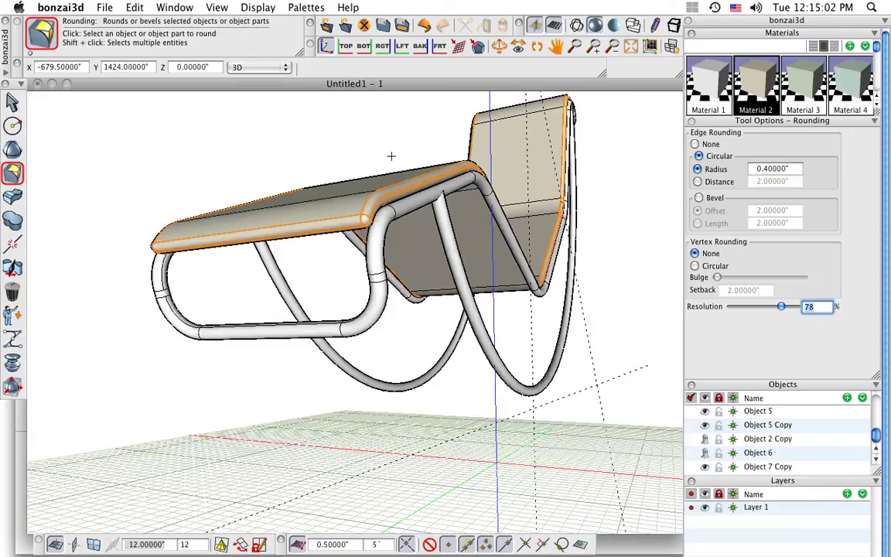
pyautogui.moveTo(390, 157); pyautogui.dragTo(449, 214, button='middle')
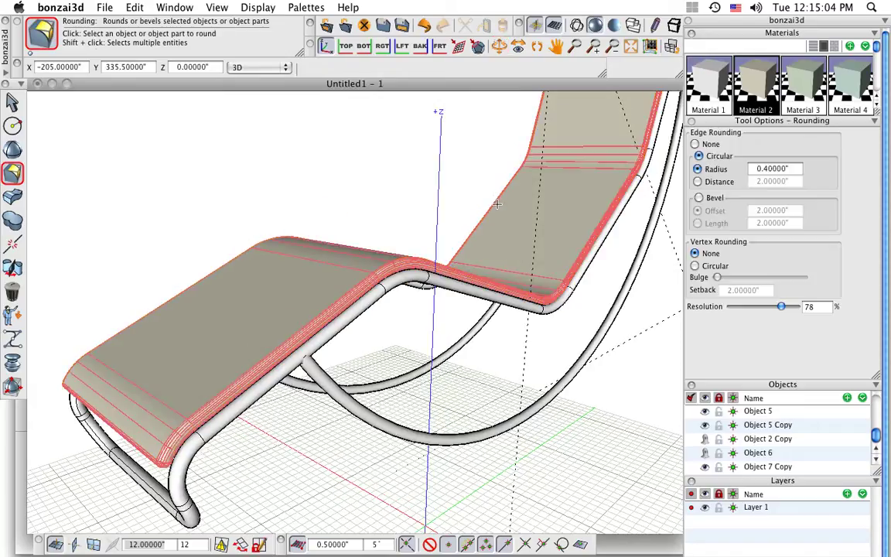
pyautogui.scroll(-3, 526, 193)
pyautogui.moveTo(491, 161); pyautogui.dragTo(395, 215, button='middle')
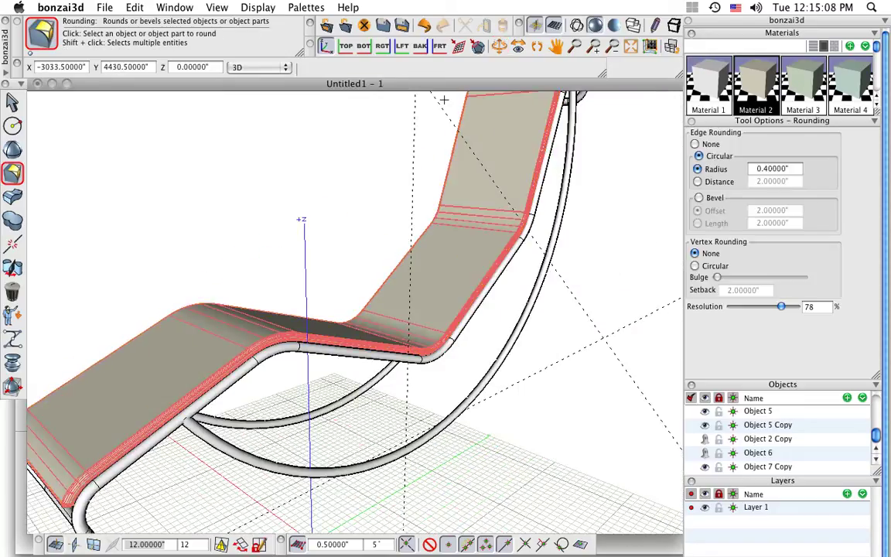
# - Switch to the right side view of the chaise and access the 2D drawing tools
pyautogui.click(383, 47)
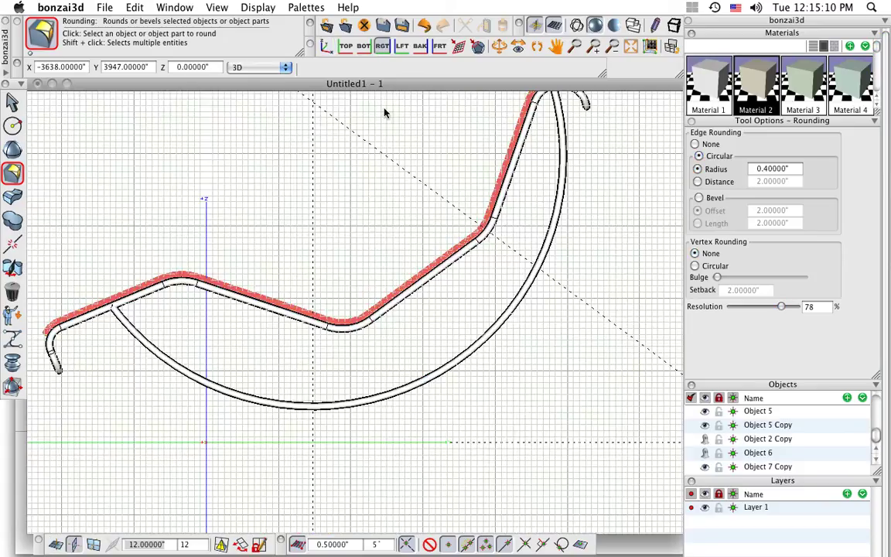
pyautogui.click(7, 126)
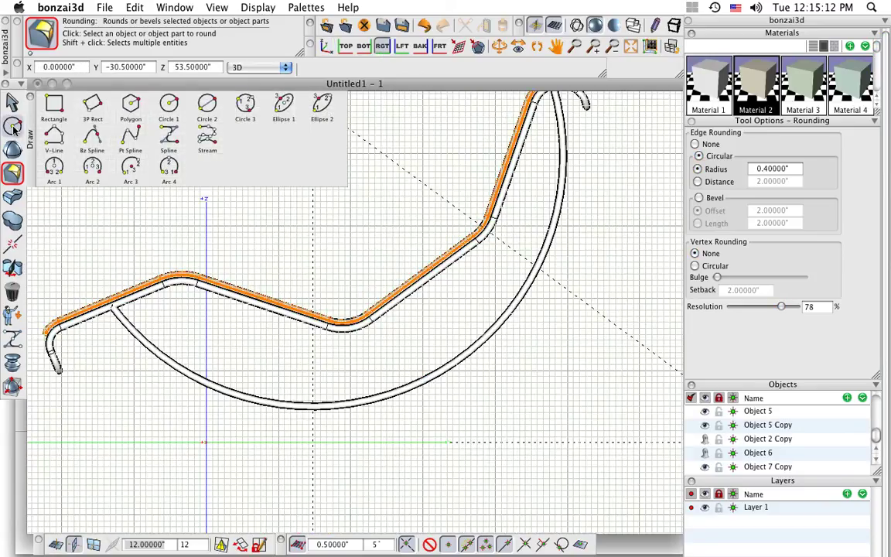
# - Draw a two-point diameter circle of 7.5 inches resting on the seat at the backrest bend, centred along the diagonal guide line
pyautogui.click(207, 105)
pyautogui.scroll(3, 413, 226)
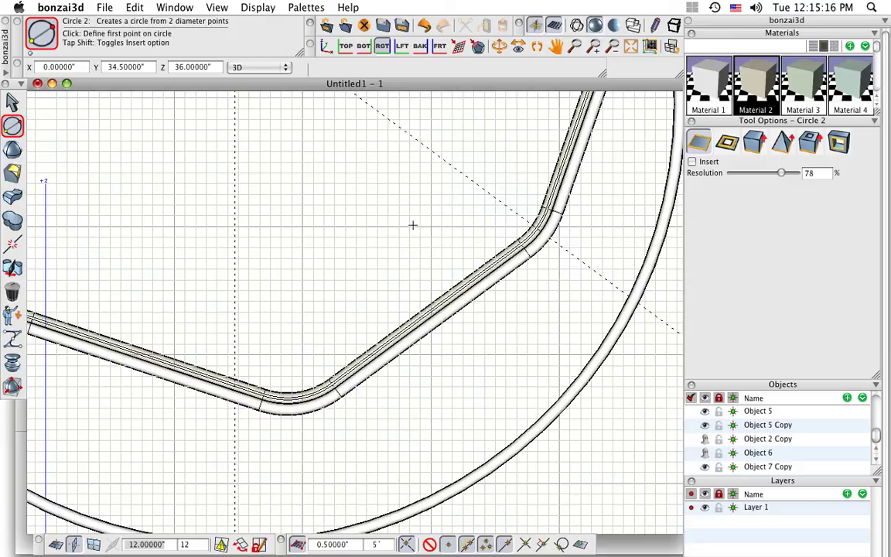
pyautogui.moveTo(434, 223); pyautogui.dragTo(384, 306, button='middle')
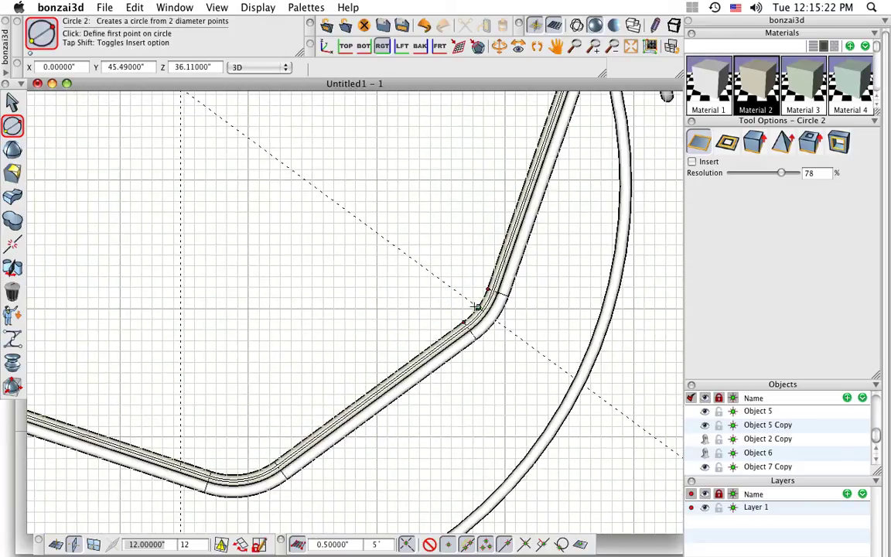
pyautogui.click(477, 306)
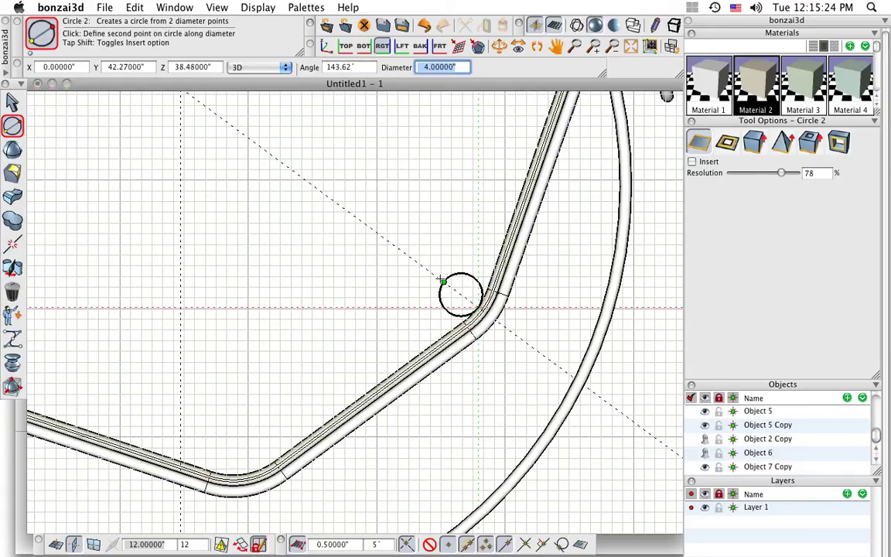
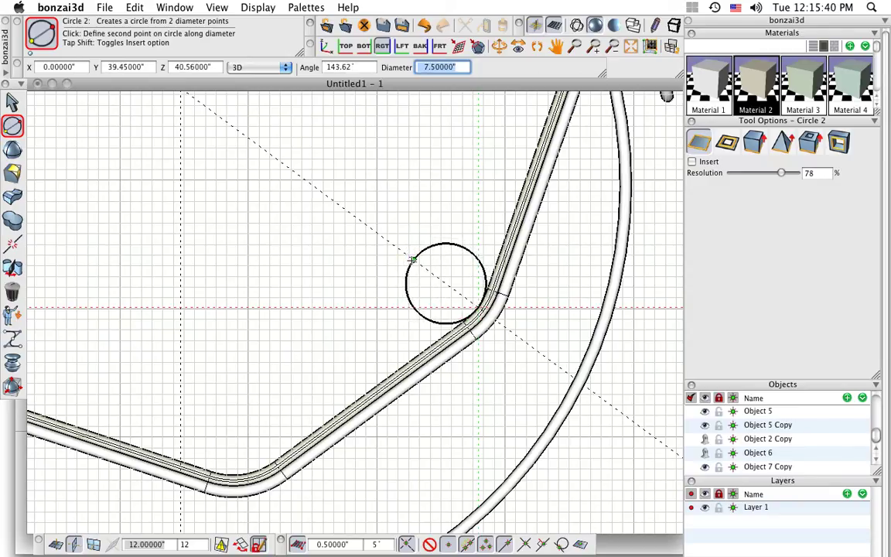
pyautogui.click(412, 260)
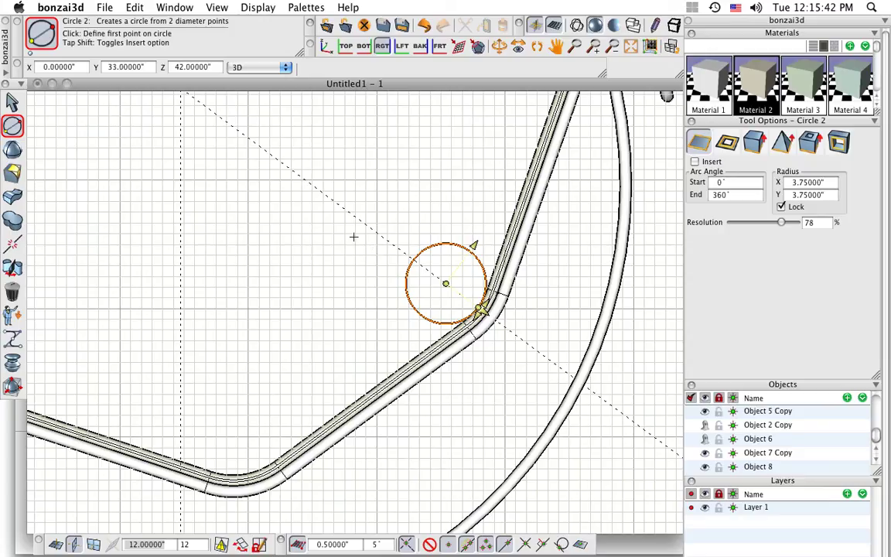
# - Extrude the circle by -18 inches, perpendicular to its surface, across the width of the chair to form a cylindrical pillow
pyautogui.click(327, 46)
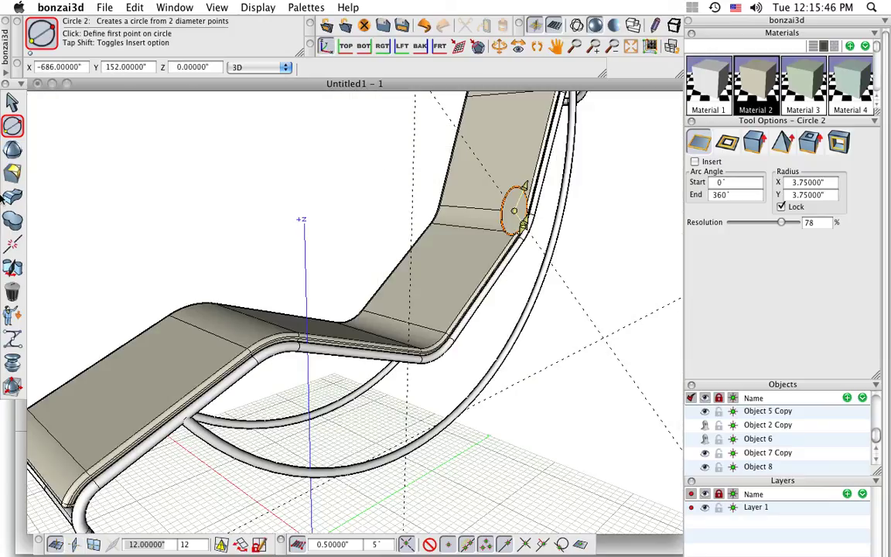
pyautogui.moveTo(7, 198); pyautogui.dragTo(130, 228)
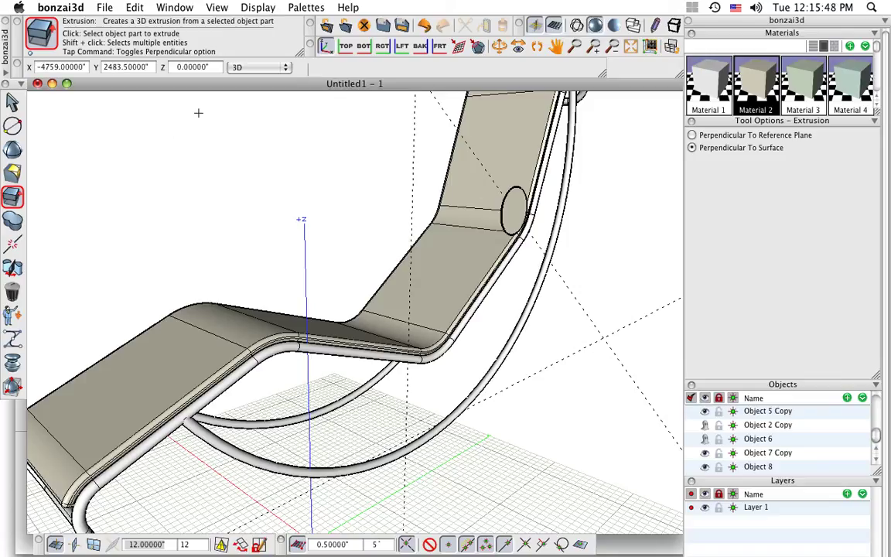
pyautogui.click(515, 207)
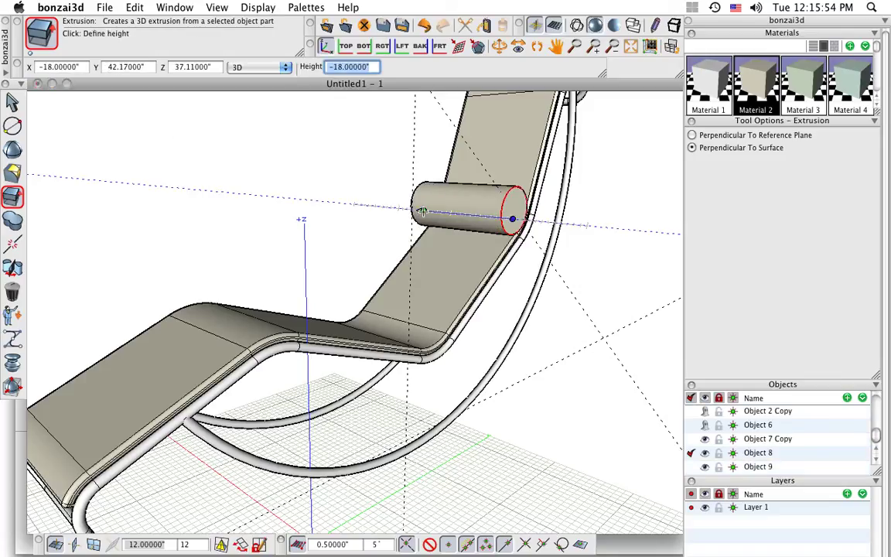
pyautogui.press('Return')
# - Round the pillow cylinder's end edges with a circular radius of 1 inch, then clear the selection
pyautogui.click(12, 173)
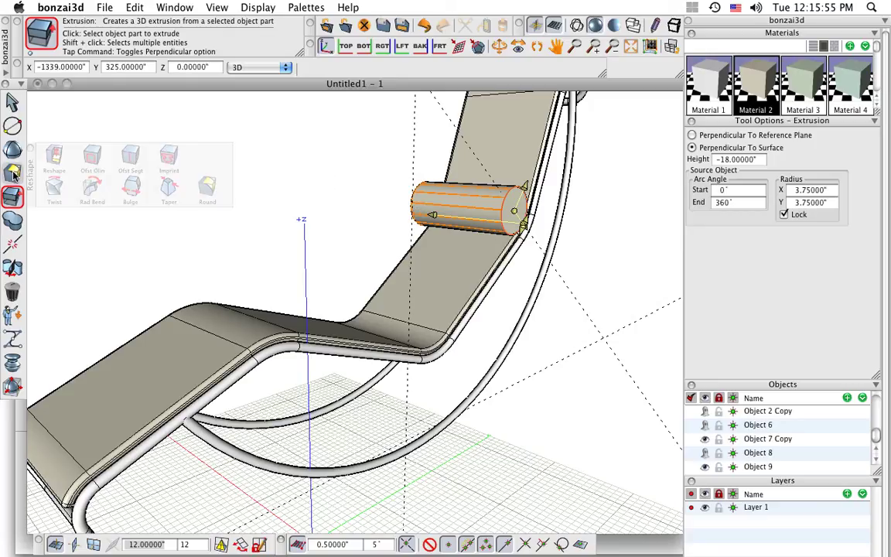
pyautogui.click(414, 199)
pyautogui.click(768, 169)
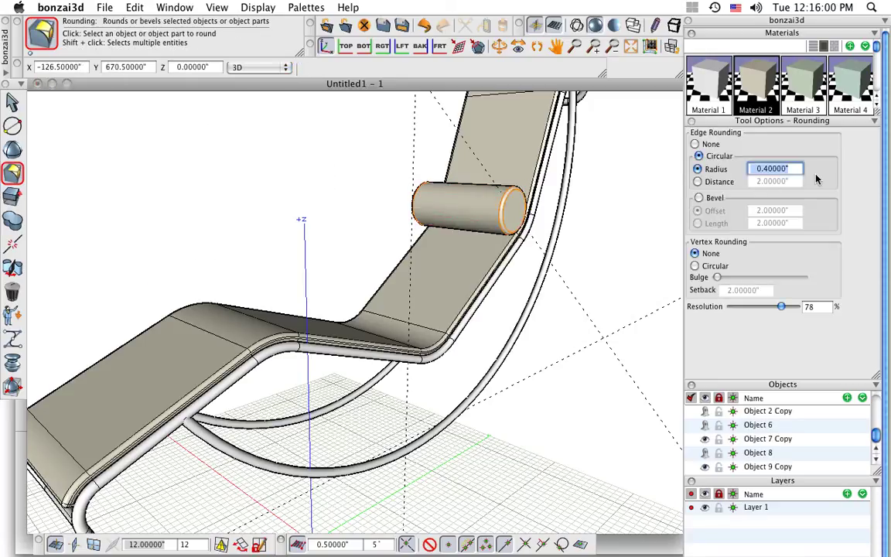
pyautogui.write('1')
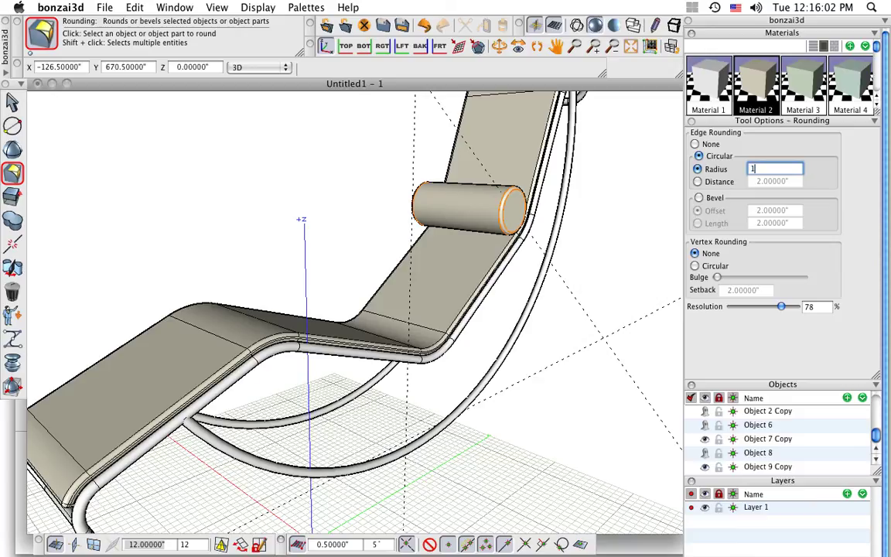
pyautogui.press('Tab')
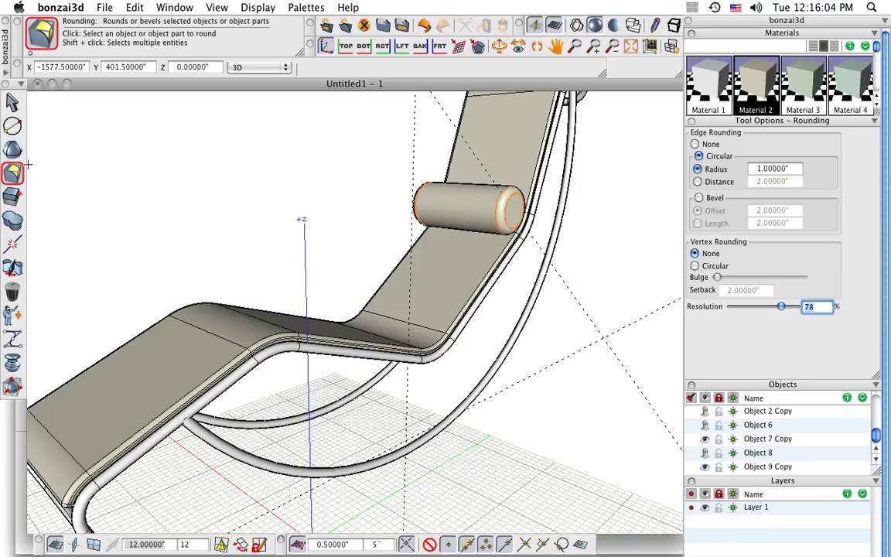
pyautogui.click(13, 102)
pyautogui.click(215, 186)
pyautogui.scroll(-2, 232, 200)
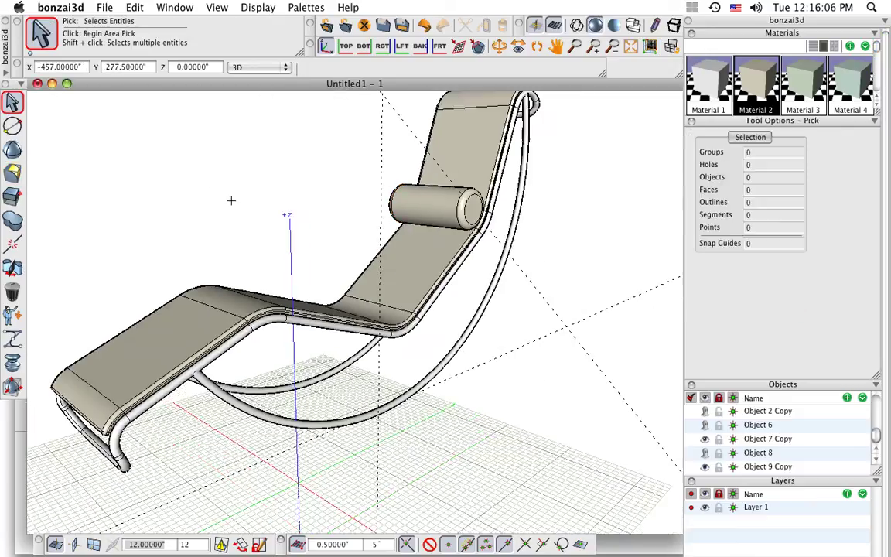
pyautogui.moveTo(244, 203); pyautogui.dragTo(276, 221, button='middle')
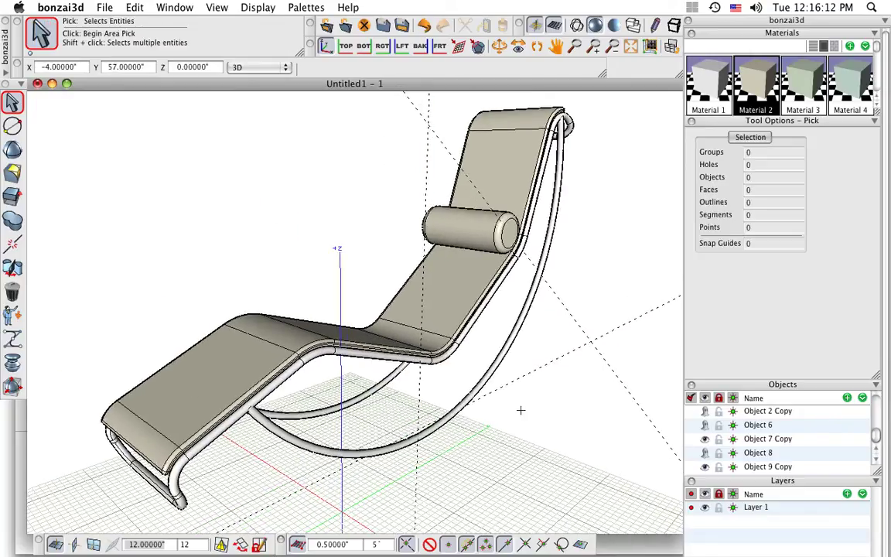
# - In the right side view, draw a 3 × 11 inch rectangle in Material 3, from the runner to the ground beside the vertical axis
pyautogui.click(382, 46)
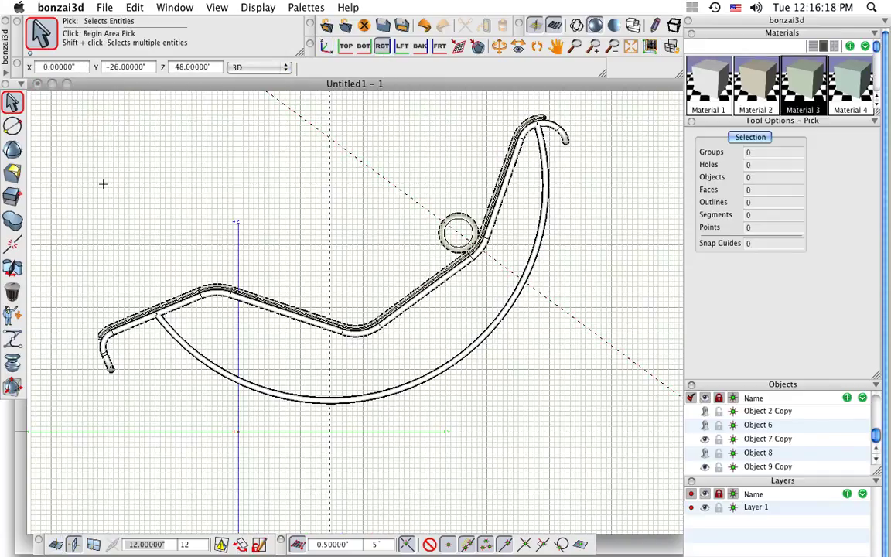
pyautogui.moveTo(16, 133)
pyautogui.click(54, 105)
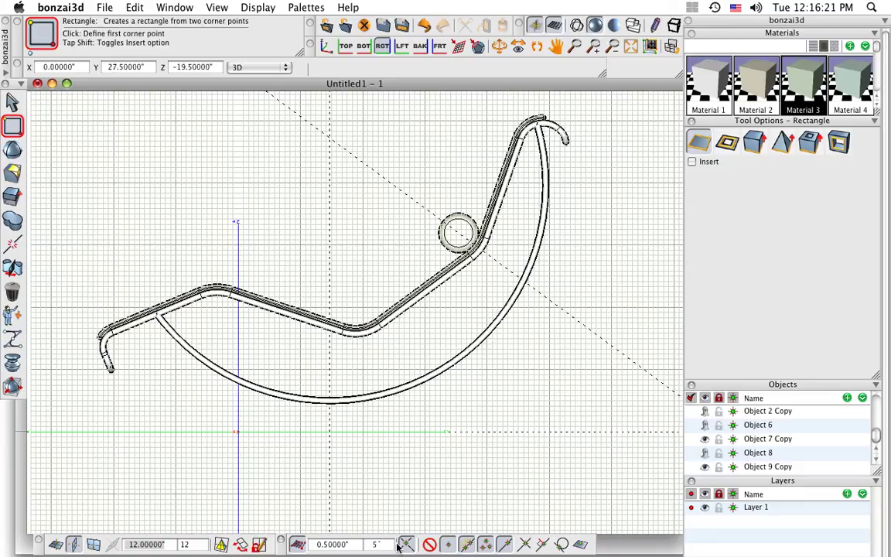
pyautogui.scroll(2, 266, 437)
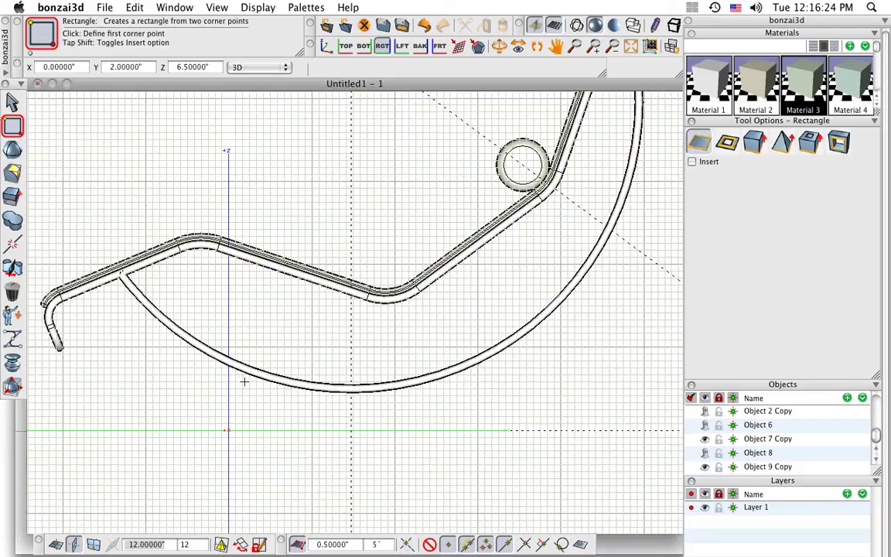
pyautogui.scroll(2, 235, 354)
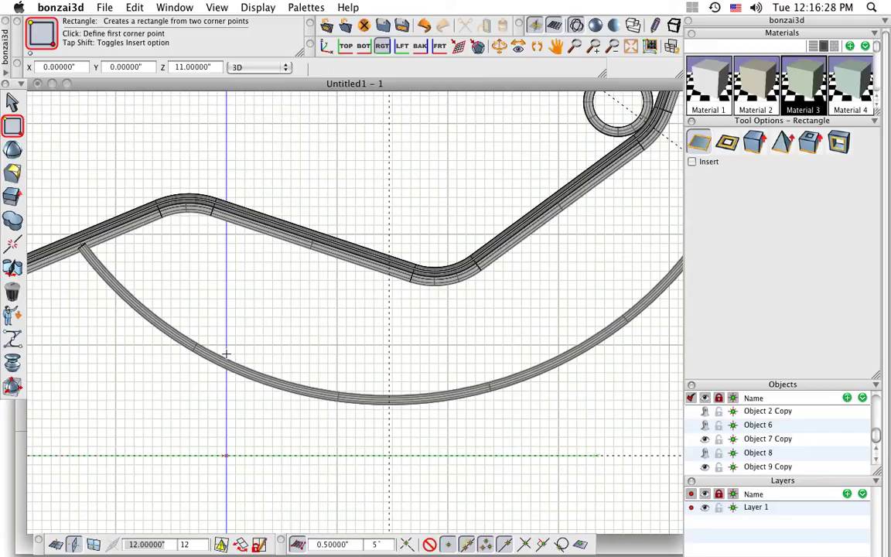
pyautogui.click(227, 354)
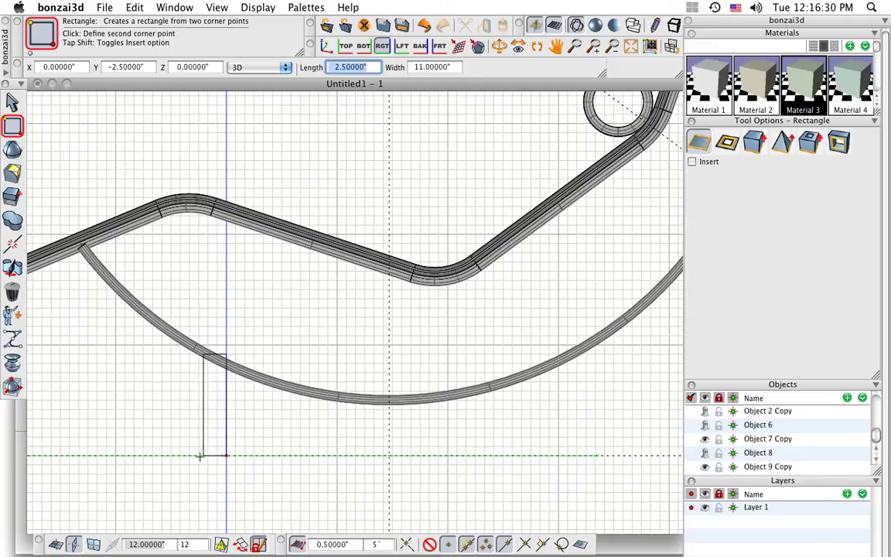
pyautogui.click(198, 456)
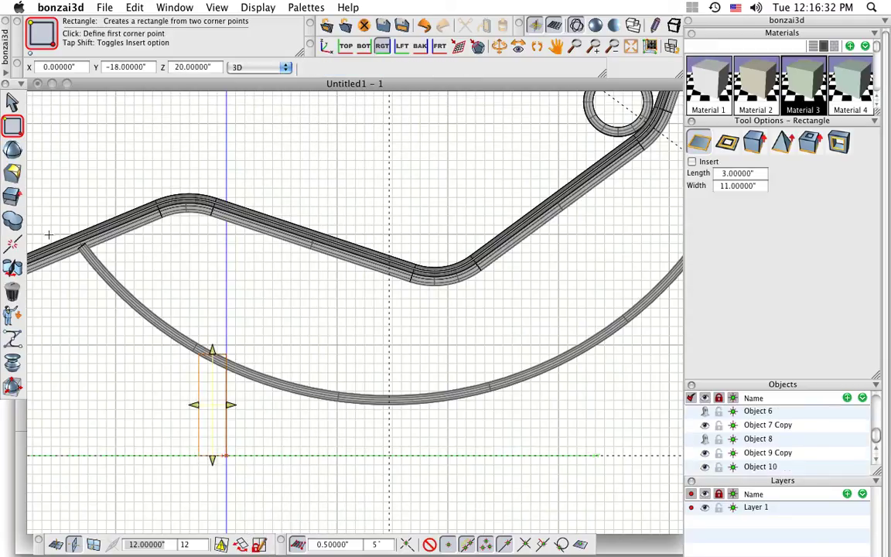
# - Draw a two-point circle of about 1.02 inch radius inside the rectangle, touching the underside of the curved runner tube
pyautogui.click(13, 125)
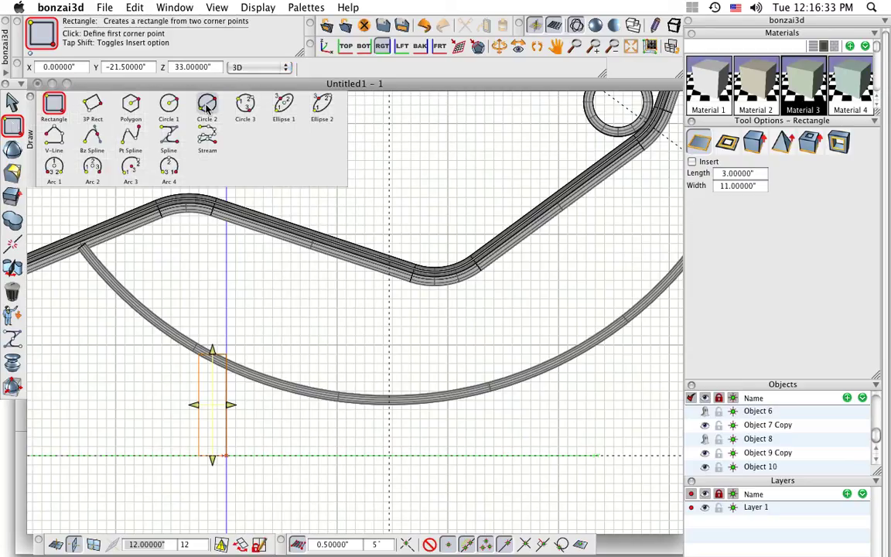
pyautogui.click(208, 106)
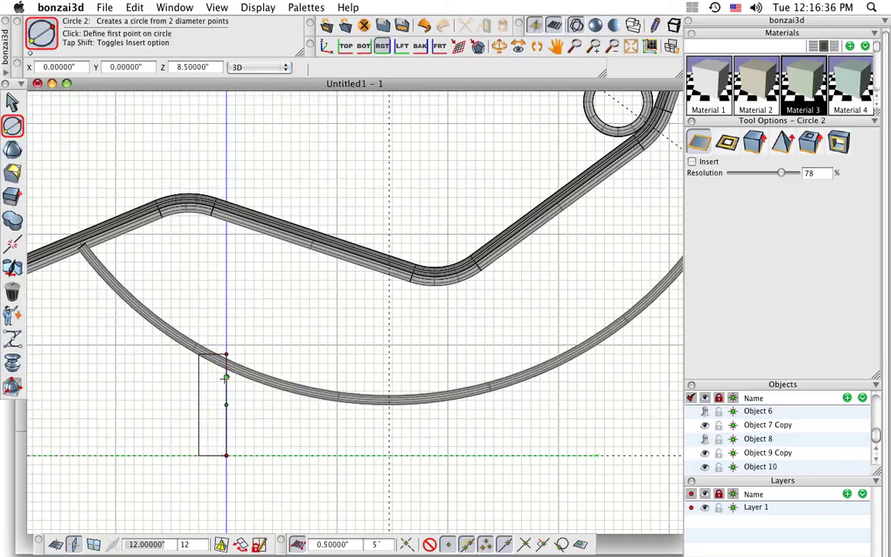
pyautogui.scroll(3, 224, 374)
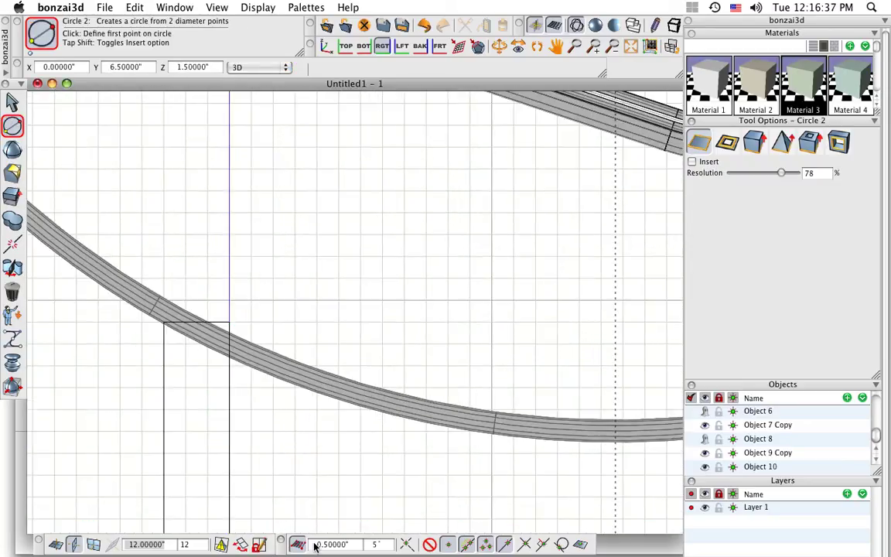
pyautogui.click(198, 342)
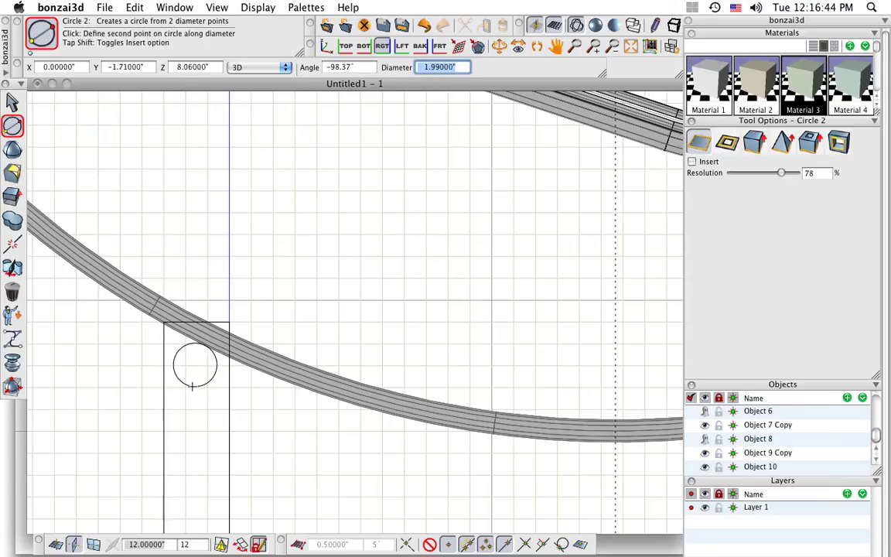
pyautogui.click(192, 387)
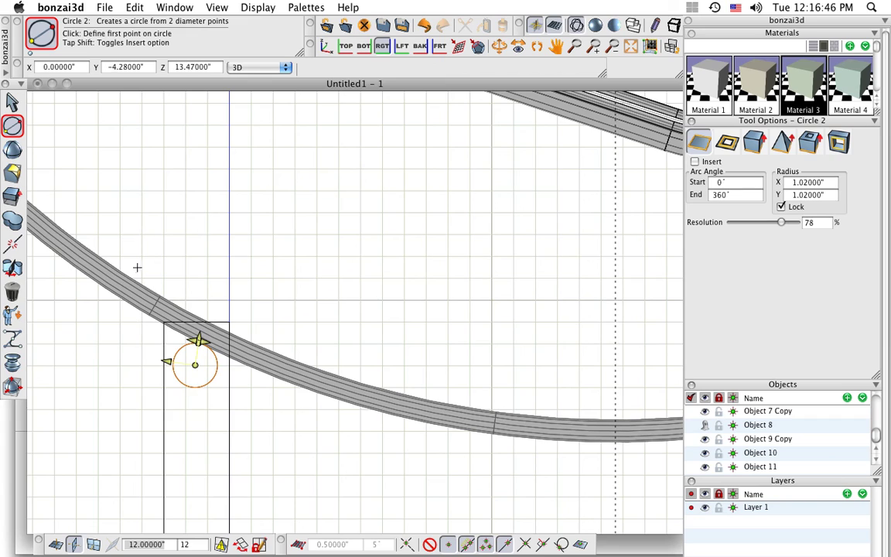
# - In the 3D view, move the upright rectangle itself, without copying, 0.5 inch along the X axis
pyautogui.moveTo(209, 224); pyautogui.dragTo(199, 386)
pyautogui.moveTo(199, 386); pyautogui.dragTo(388, 410, button='middle')
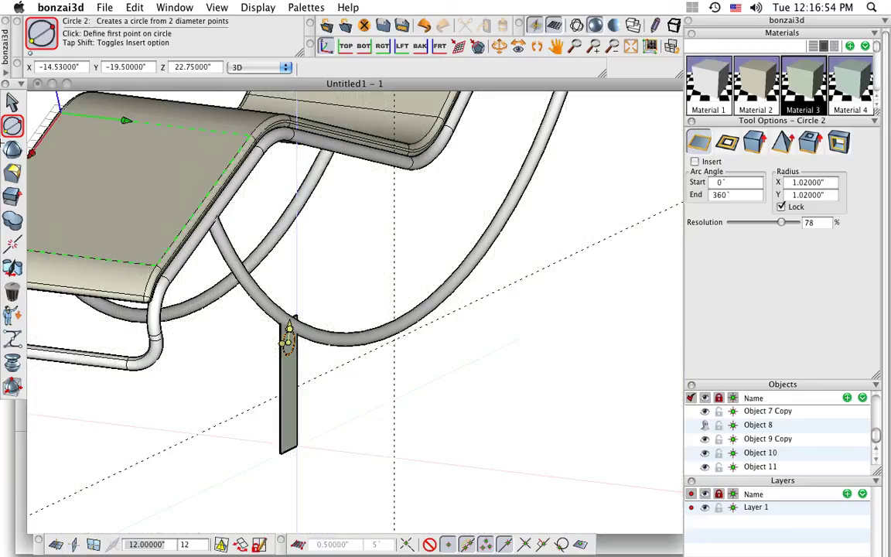
pyautogui.moveTo(12, 268)
pyautogui.click(56, 268)
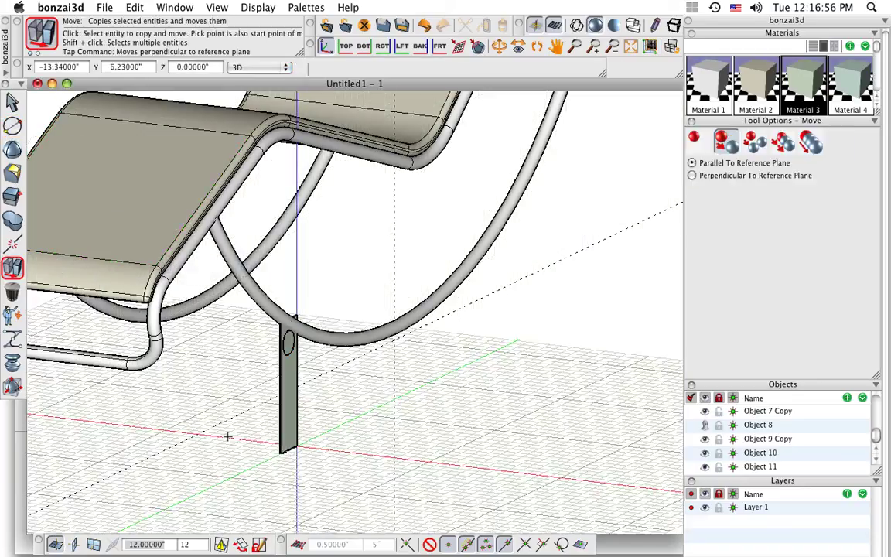
pyautogui.click(695, 141)
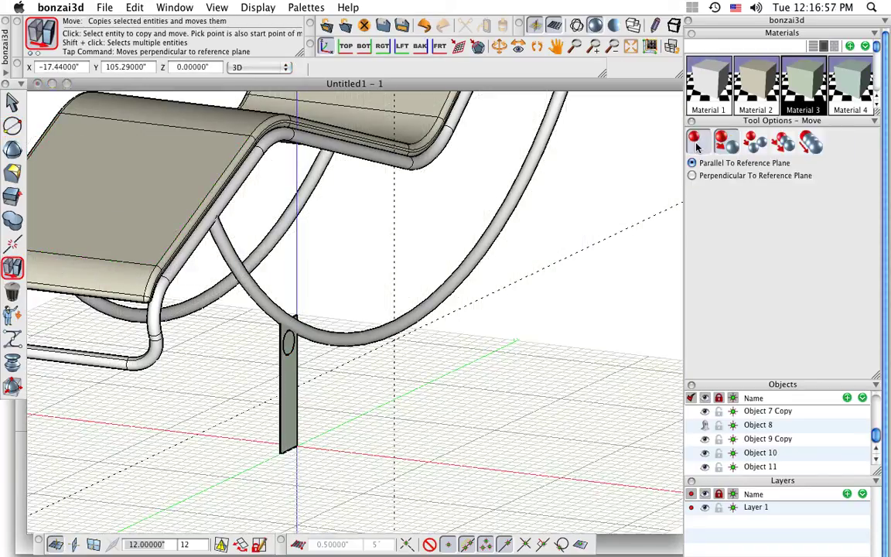
pyautogui.moveTo(262, 437); pyautogui.dragTo(332, 352, button='middle')
pyautogui.scroll(3, 333, 410)
pyautogui.moveTo(349, 452); pyautogui.dragTo(337, 487, button='middle')
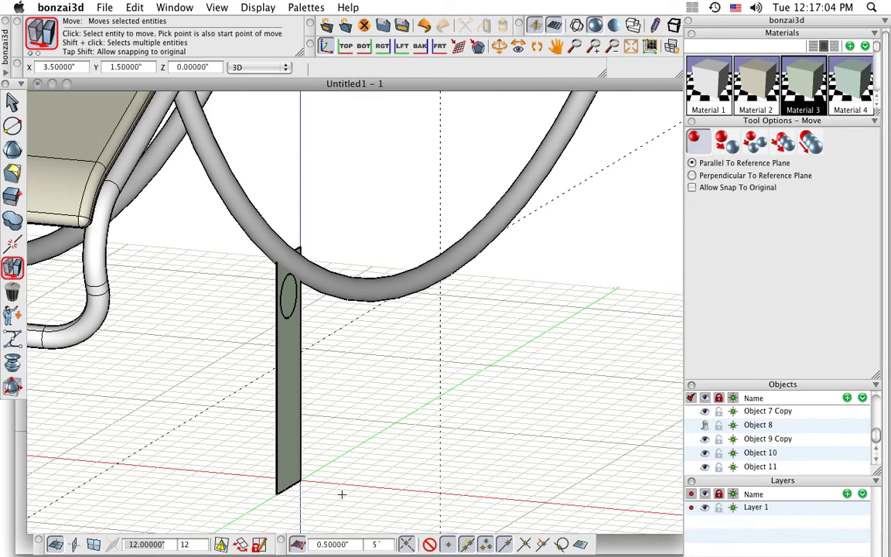
pyautogui.click(277, 496)
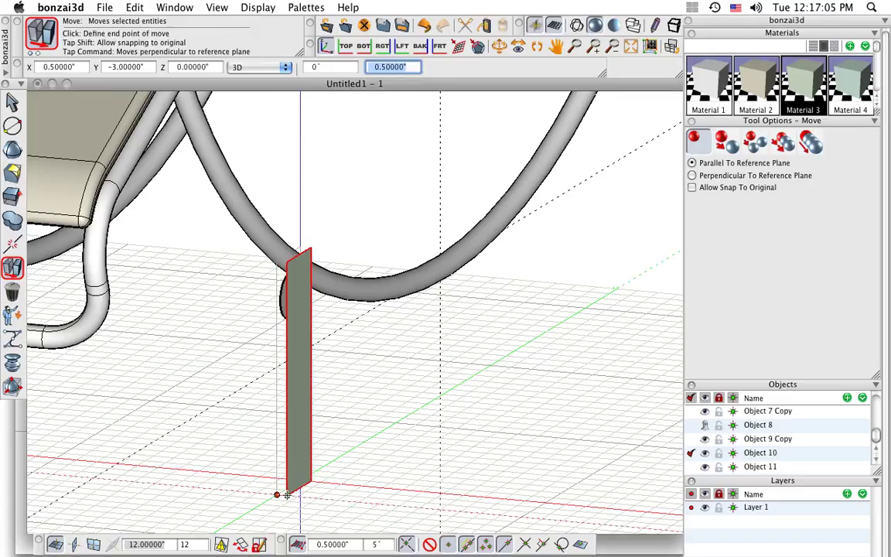
pyautogui.click(286, 494)
# - Extrude the moved rectangle 3 inches perpendicular to its surface to form a solid leg block
pyautogui.moveTo(10, 196)
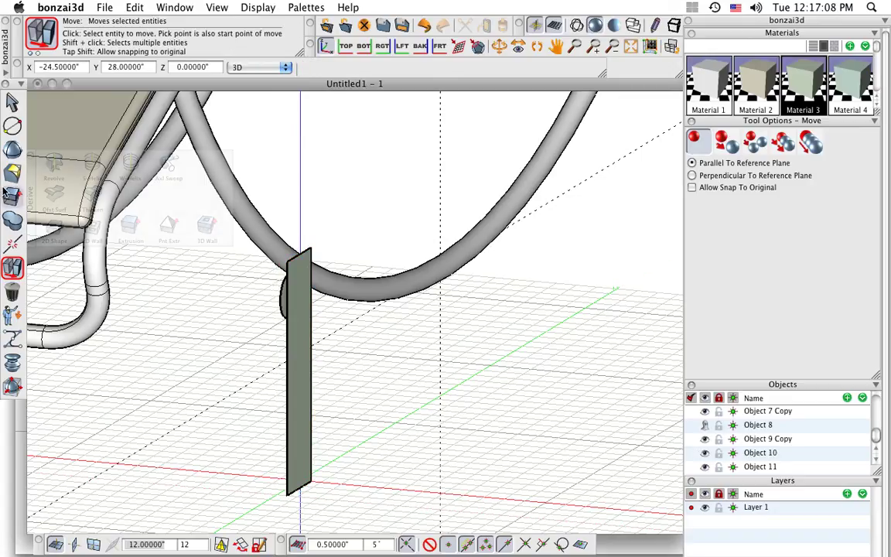
pyautogui.click(130, 227)
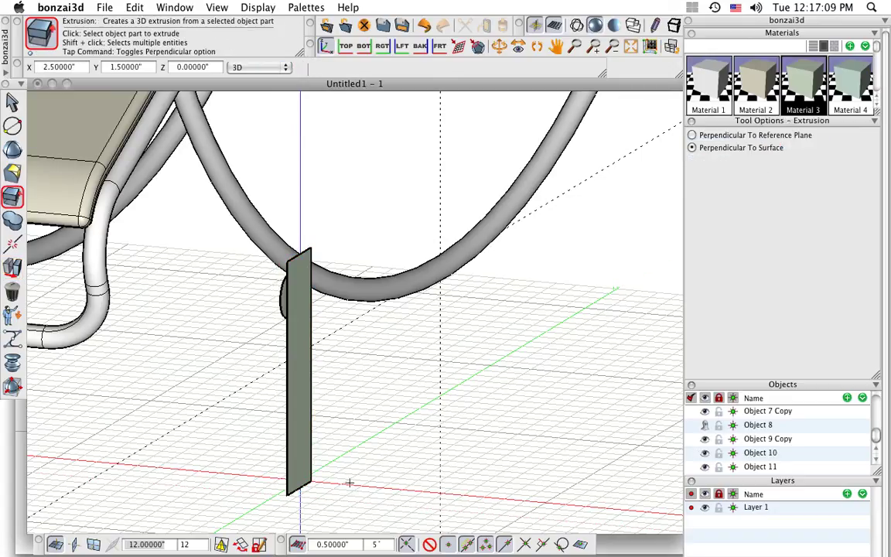
pyautogui.click(307, 482)
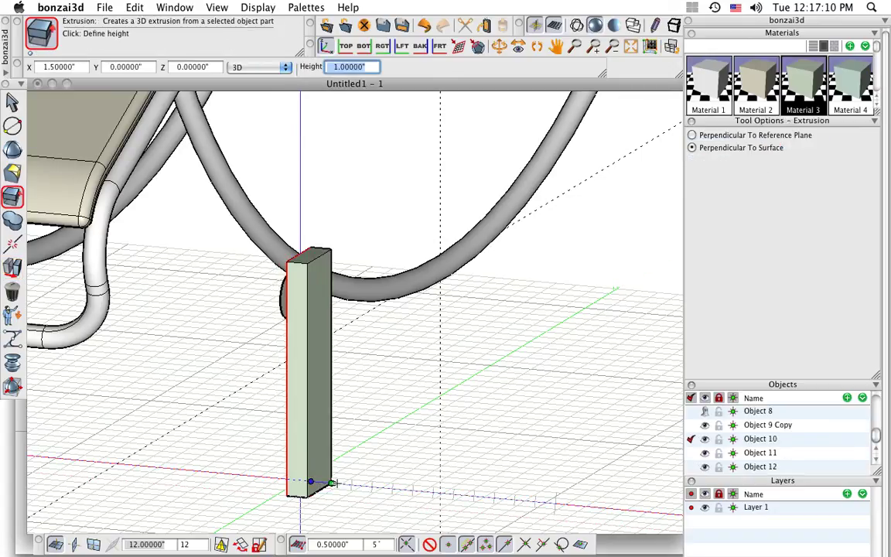
pyautogui.click(376, 488)
pyautogui.scroll(-3, 463, 430)
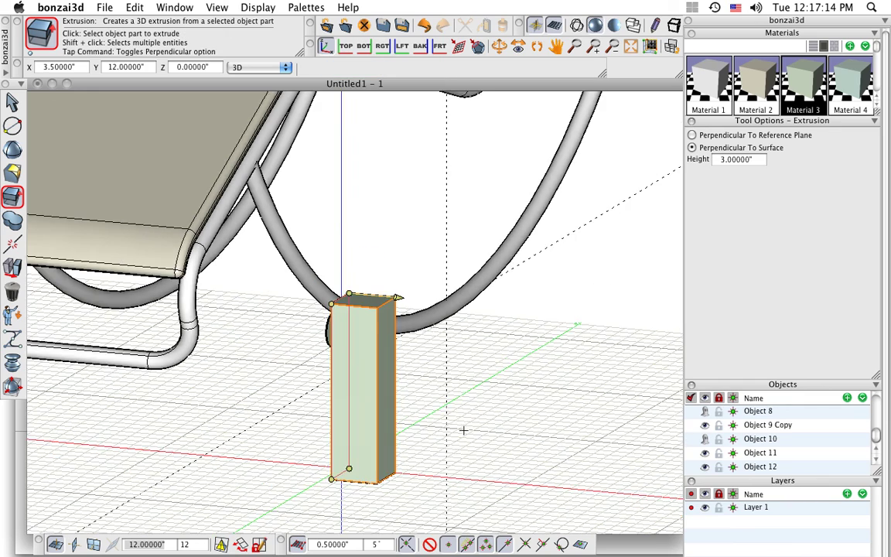
# - Move the leg block's bottom edge that runs along X 1.5 inches in the negative Y direction to taper the foot
pyautogui.moveTo(453, 414); pyautogui.dragTo(139, 433, button='middle')
pyautogui.moveTo(416, 469); pyautogui.dragTo(393, 467, button='middle')
pyautogui.click(12, 267)
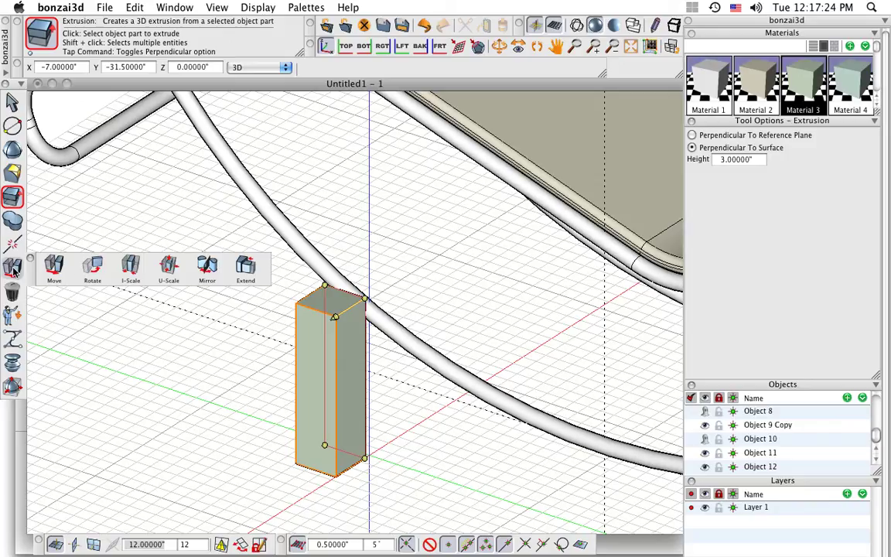
pyautogui.click(58, 268)
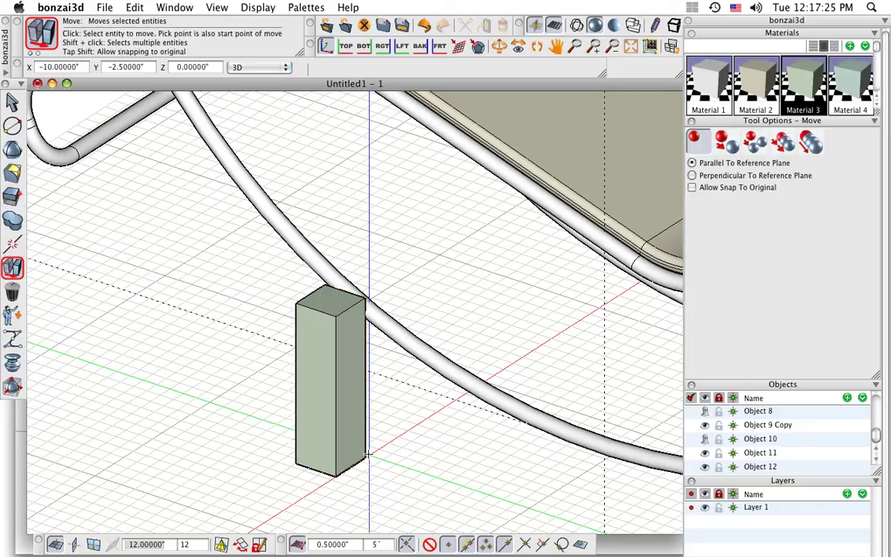
pyautogui.scroll(2, 375, 480)
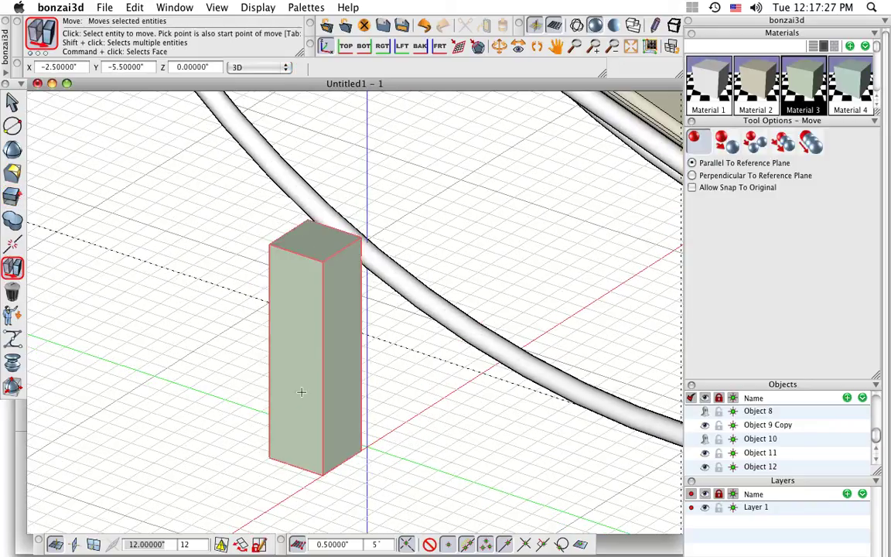
pyautogui.click(341, 463)
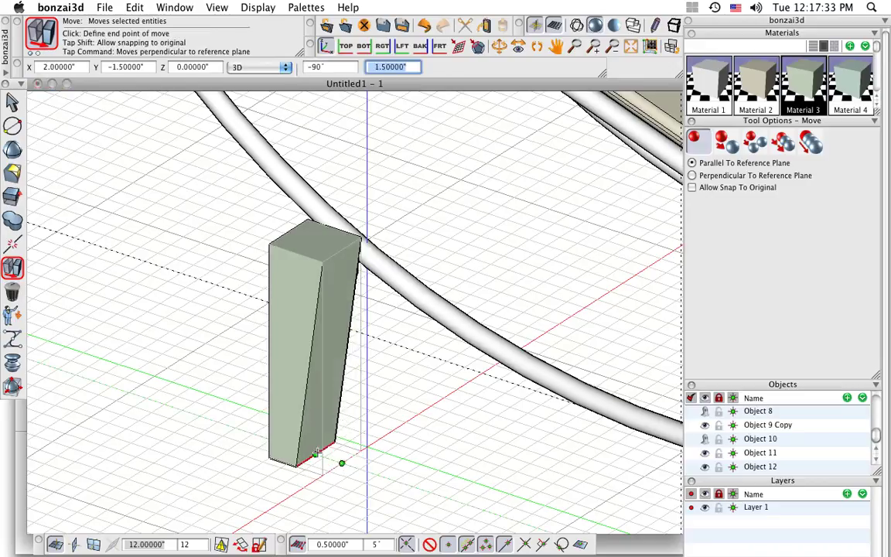
pyautogui.click(317, 453)
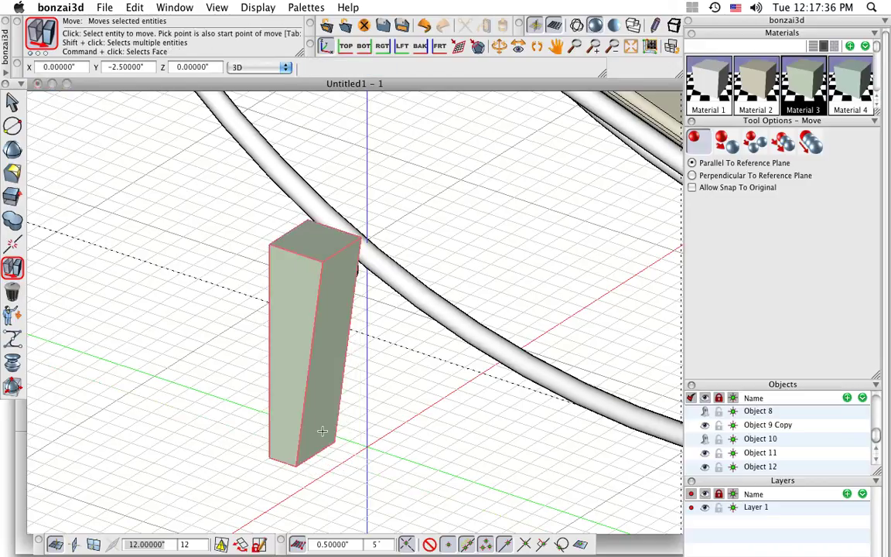
# - Move the leg's inner bottom edge outward about 1.5 inches along the X axis, narrowing the foot to half the top's width
pyautogui.moveTo(327, 429); pyautogui.dragTo(300, 449, button='middle')
pyautogui.scroll(5, 313, 410)
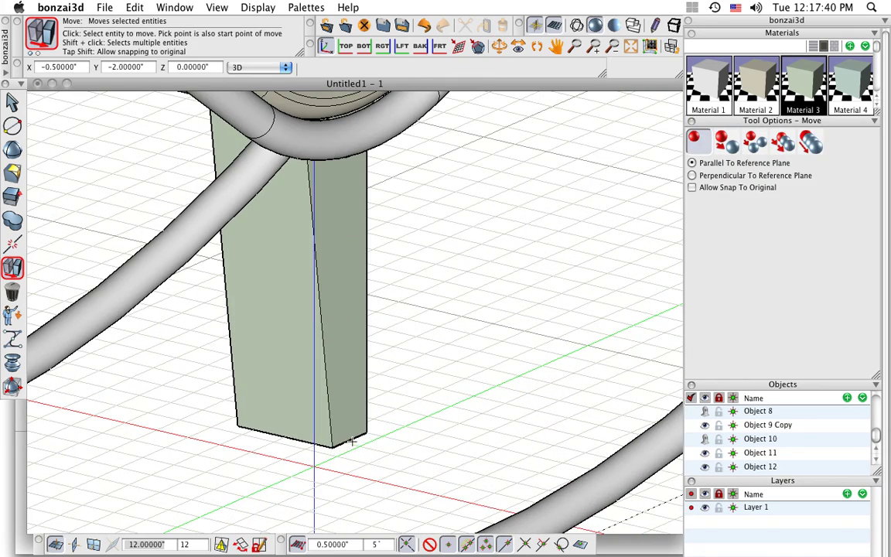
pyautogui.click(349, 439)
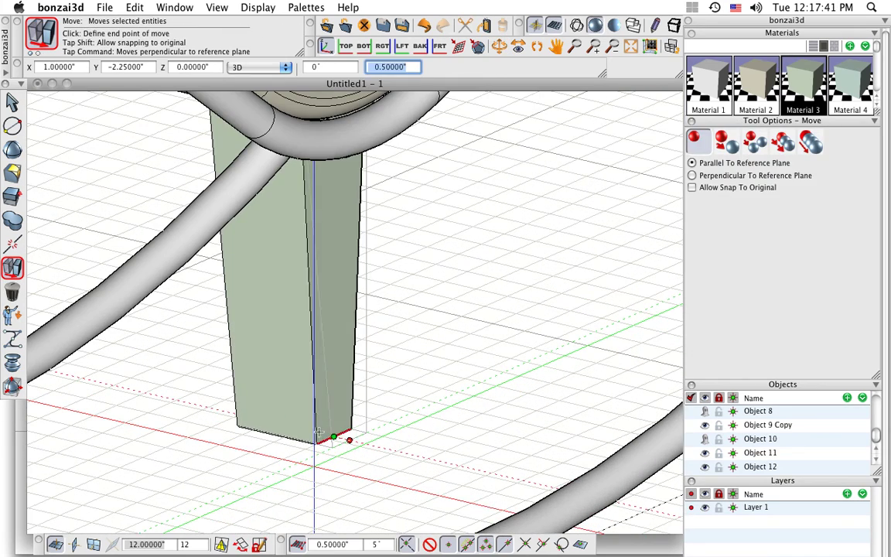
pyautogui.click(307, 428)
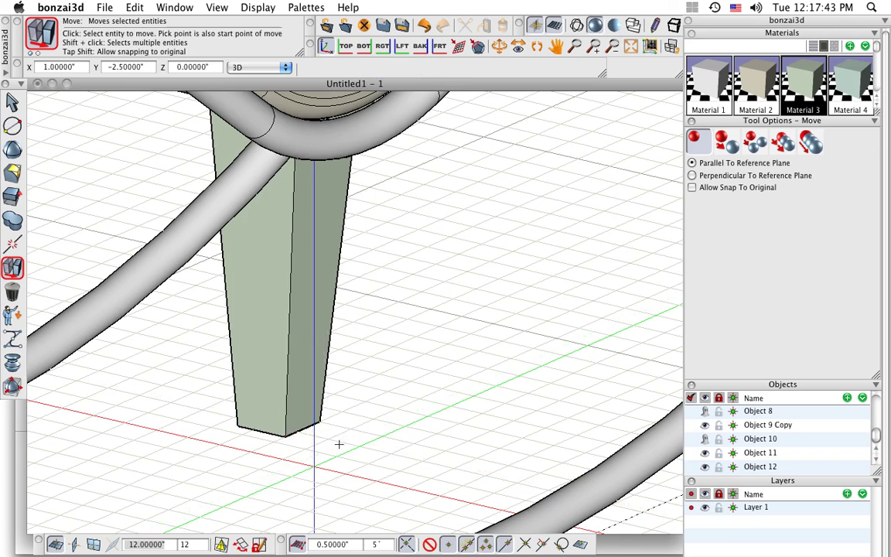
# - Mirror a copy of the tapered leg to the chaise's other side about a Y-parallel axis at X = -9 inches
pyautogui.scroll(-5, 238, 419)
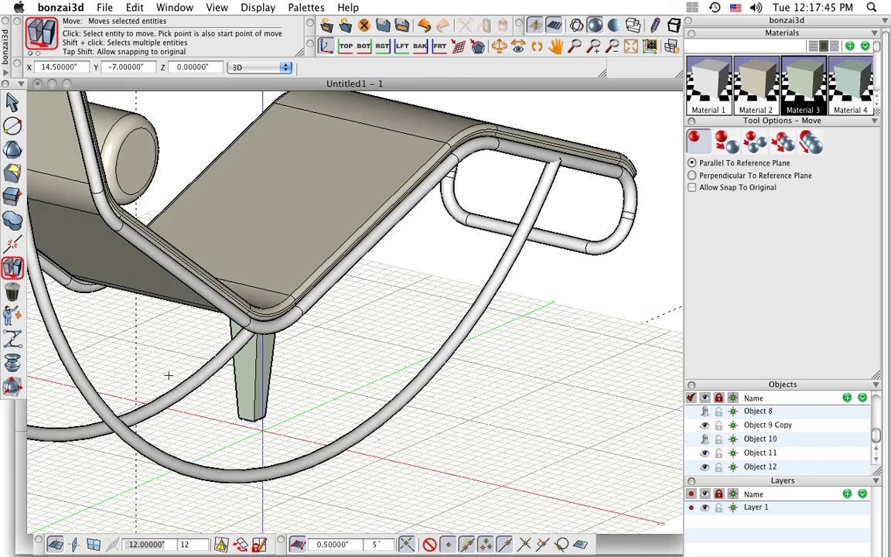
pyautogui.moveTo(169, 372); pyautogui.dragTo(448, 308, button='middle')
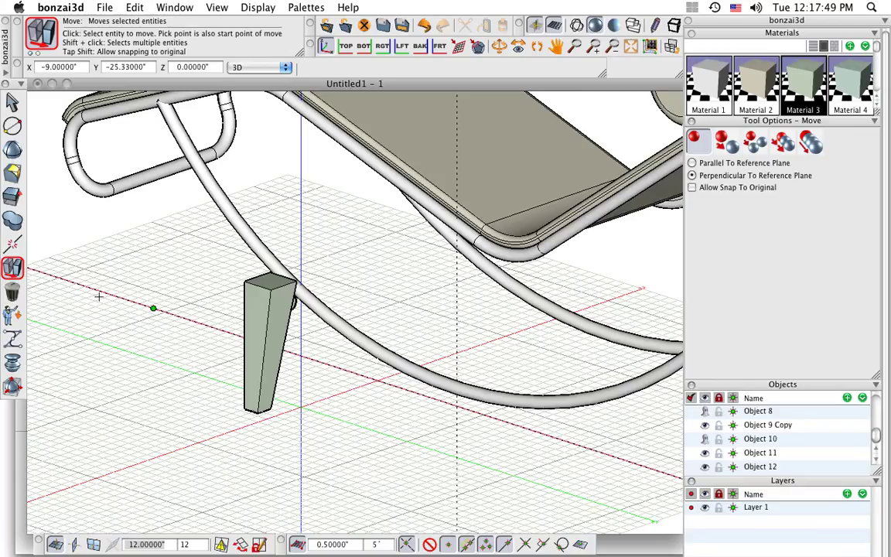
pyautogui.moveTo(13, 268); pyautogui.dragTo(207, 272)
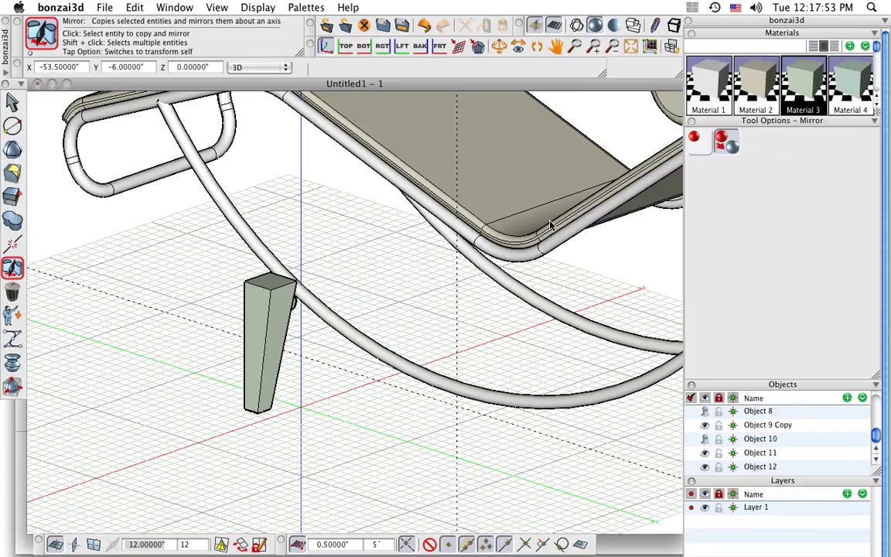
pyautogui.click(258, 366)
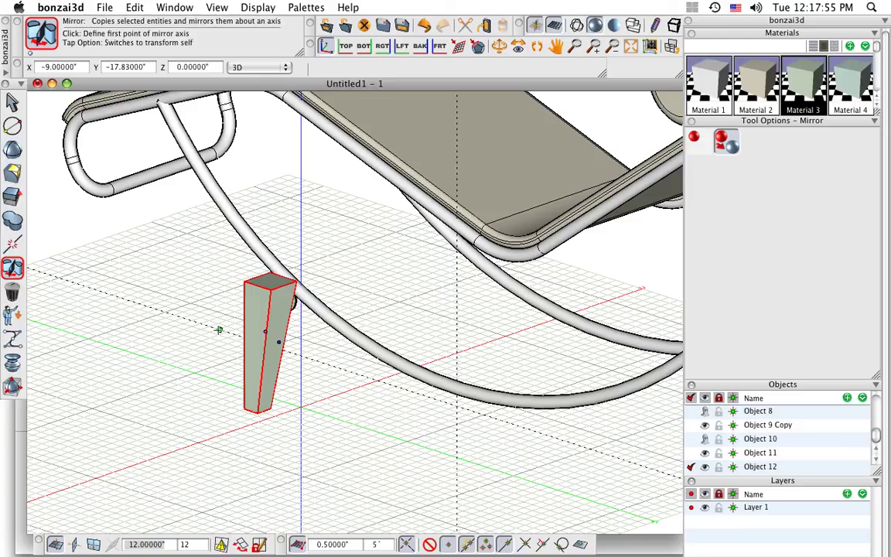
pyautogui.click(219, 329)
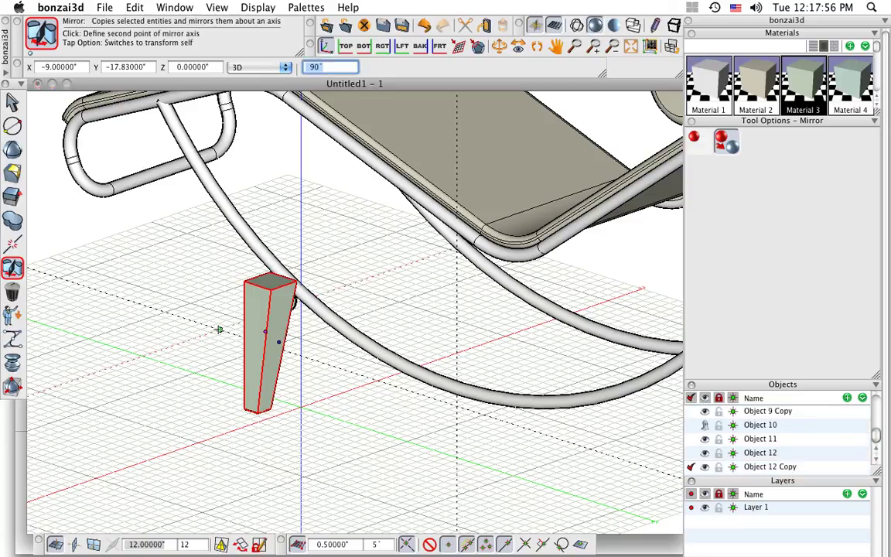
pyautogui.click(165, 312)
# - In the front view, draw a 22 × 4 inch rectangle in Material 3 spanning between the two tapered legs
pyautogui.scroll(-2, 243, 354)
pyautogui.moveTo(245, 355); pyautogui.dragTo(567, 342, button='middle')
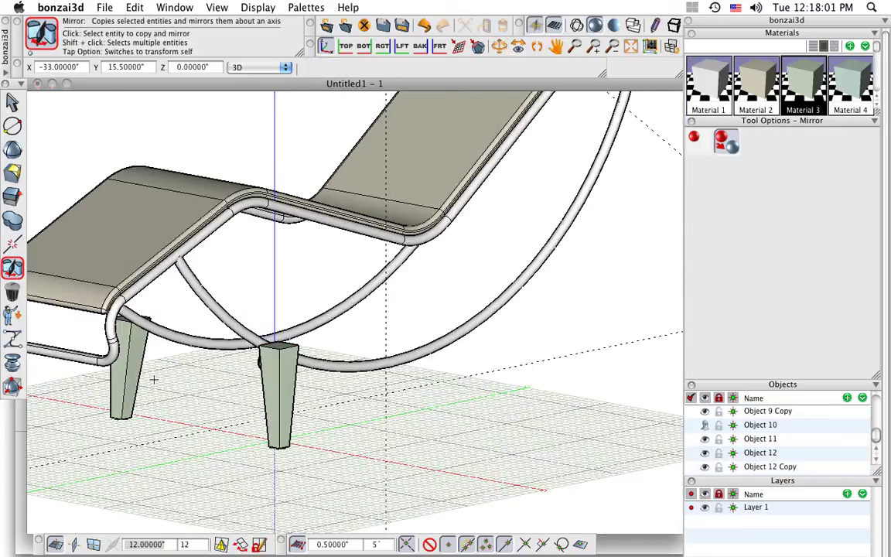
pyautogui.keyDown('shift'); pyautogui.moveTo(154, 379); pyautogui.dragTo(231, 345, button='middle'); pyautogui.keyUp('shift')
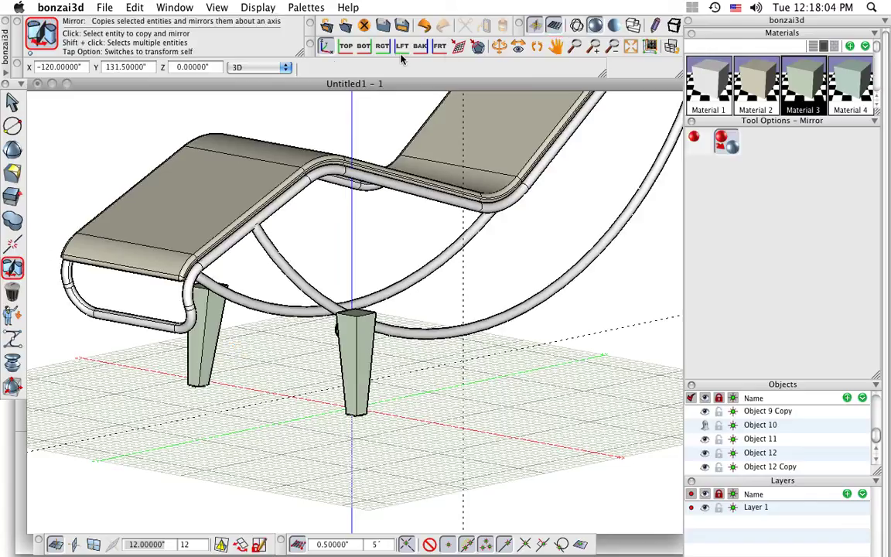
pyautogui.click(442, 48)
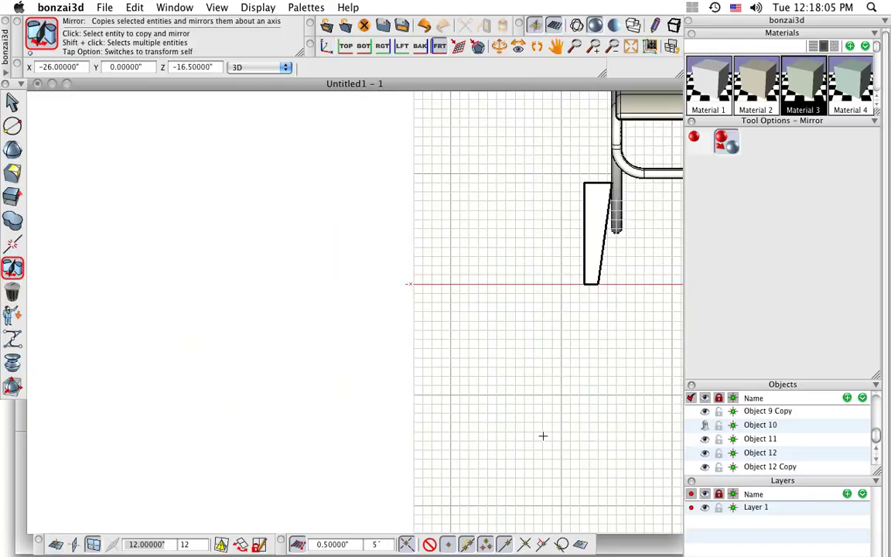
pyautogui.moveTo(352, 471); pyautogui.dragTo(367, 365, button='middle')
pyautogui.scroll(3, 356, 386)
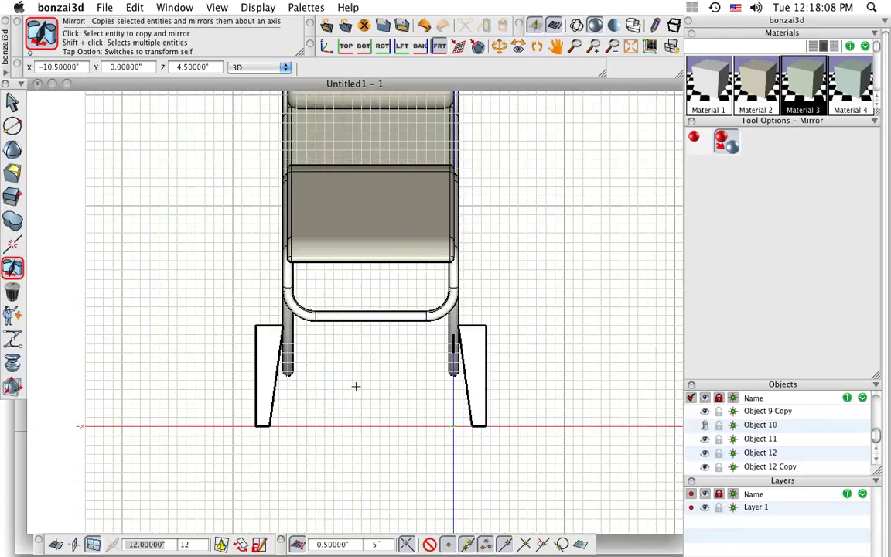
pyautogui.click(17, 134)
pyautogui.click(49, 95)
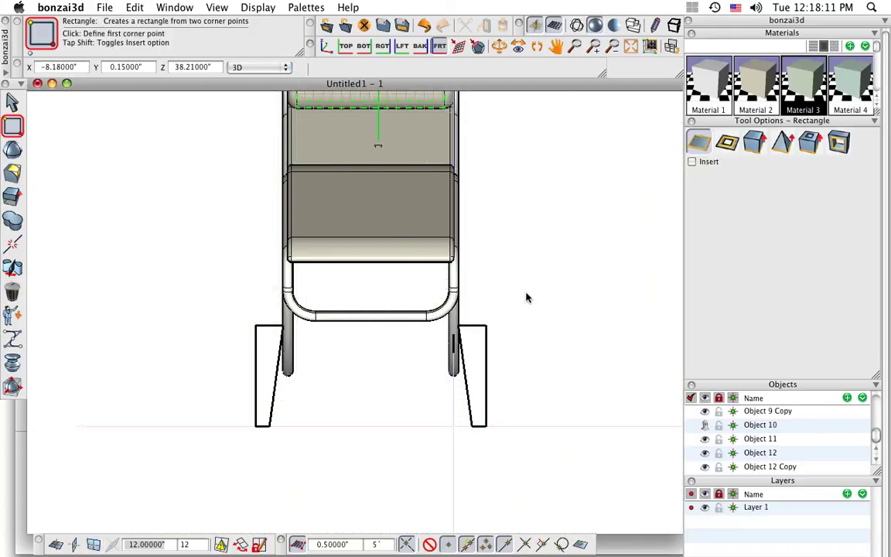
pyautogui.scroll(2, 294, 392)
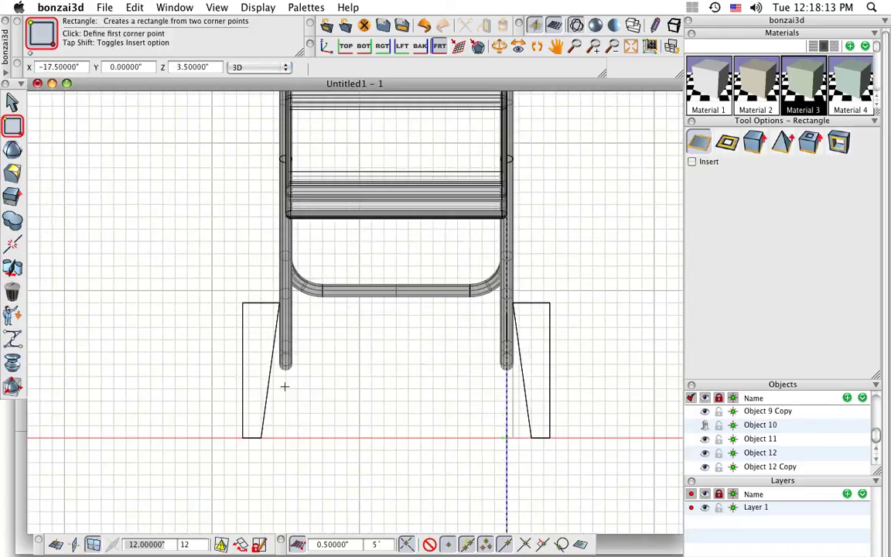
pyautogui.click(261, 352)
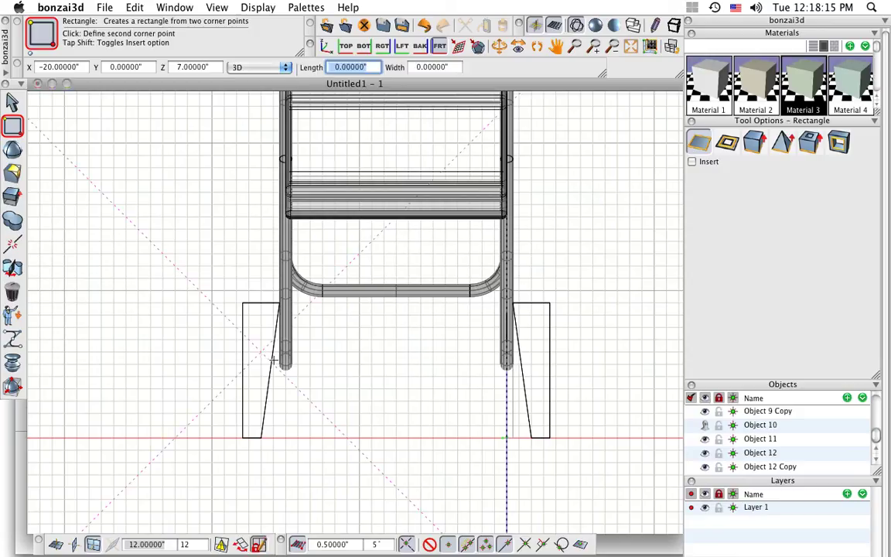
pyautogui.click(534, 399)
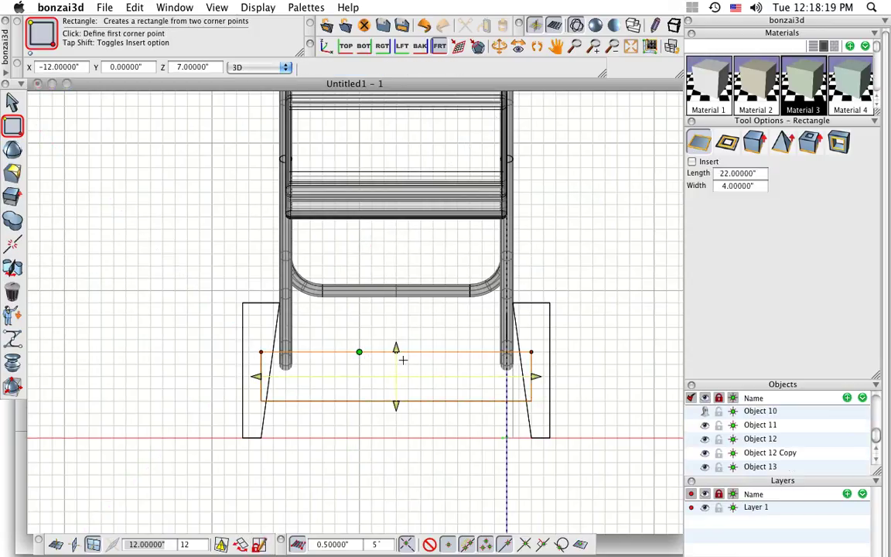
# - In the 3D view, thicken the rectangle between the legs by 1 inch with center justification to form a crossbar
pyautogui.moveTo(453, 366)
pyautogui.mouseDown(button='middle')
pyautogui.moveTo(330, 422)
pyautogui.moveTo(254, 485)
pyautogui.moveTo(313, 417)
pyautogui.moveTo(229, 292)
pyautogui.mouseUp(button='middle')
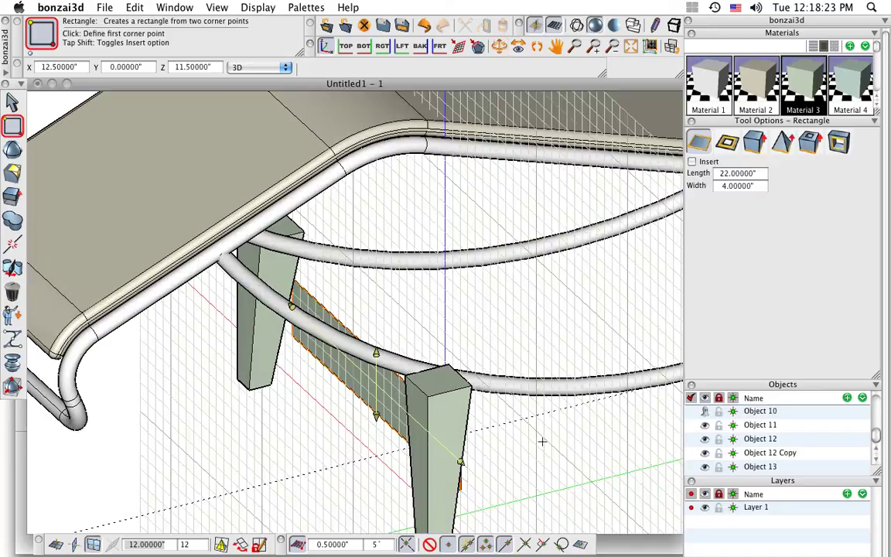
pyautogui.moveTo(545, 443); pyautogui.dragTo(432, 452, button='middle')
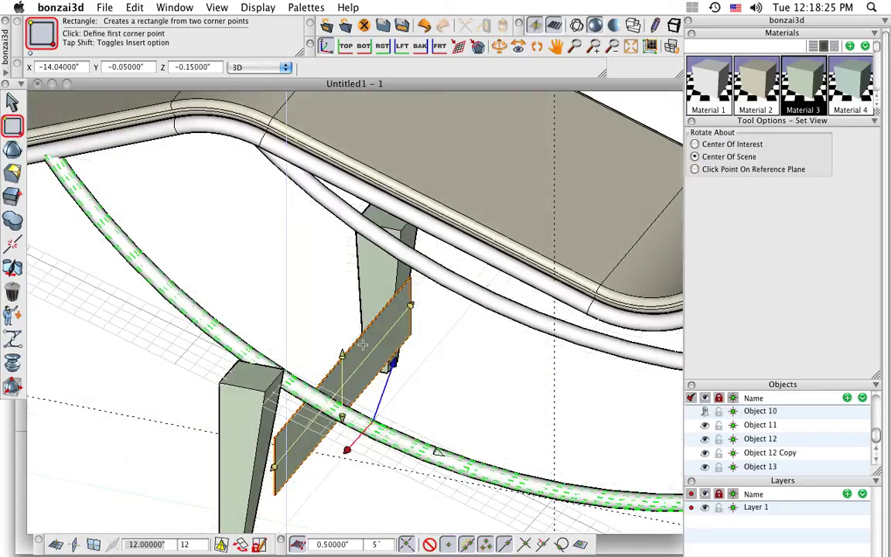
pyautogui.click(12, 176)
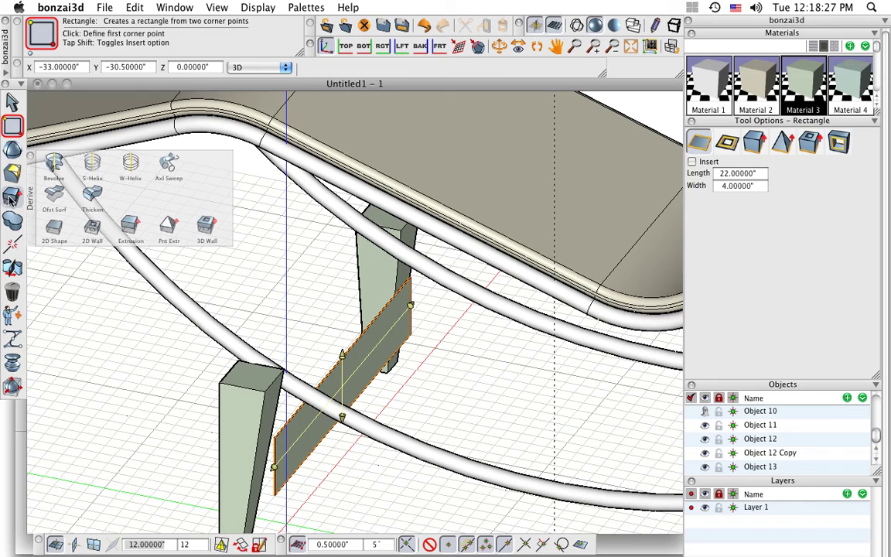
pyautogui.click(353, 371)
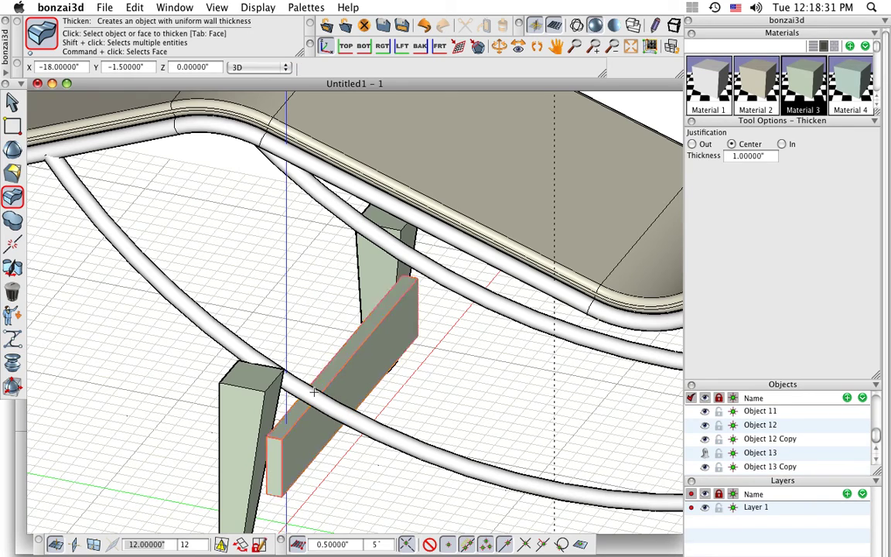
# - Move the crossbar itself, without copying, about 2 inches in the negative Y direction, parallel to the reference plane, to connect the legs
pyautogui.moveTo(331, 443); pyautogui.dragTo(284, 431, button='middle')
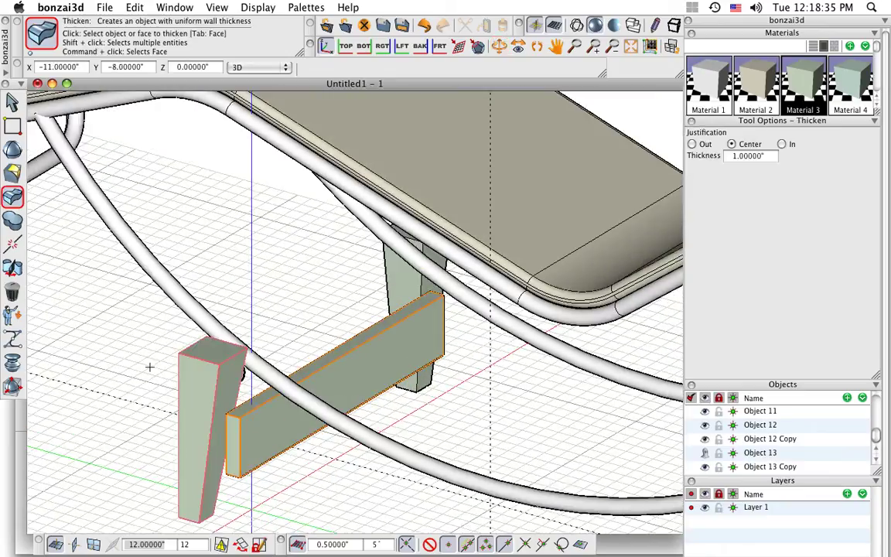
pyautogui.moveTo(12, 267); pyautogui.dragTo(48, 237)
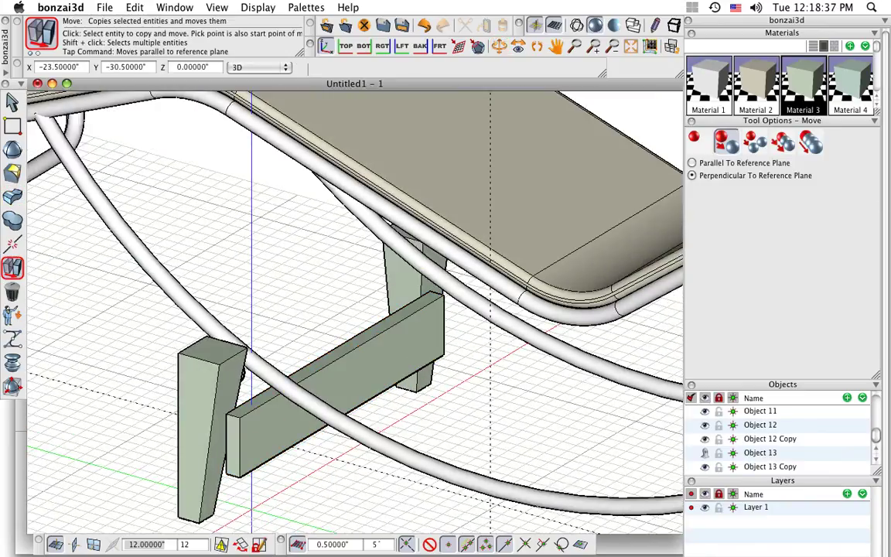
pyautogui.click(693, 138)
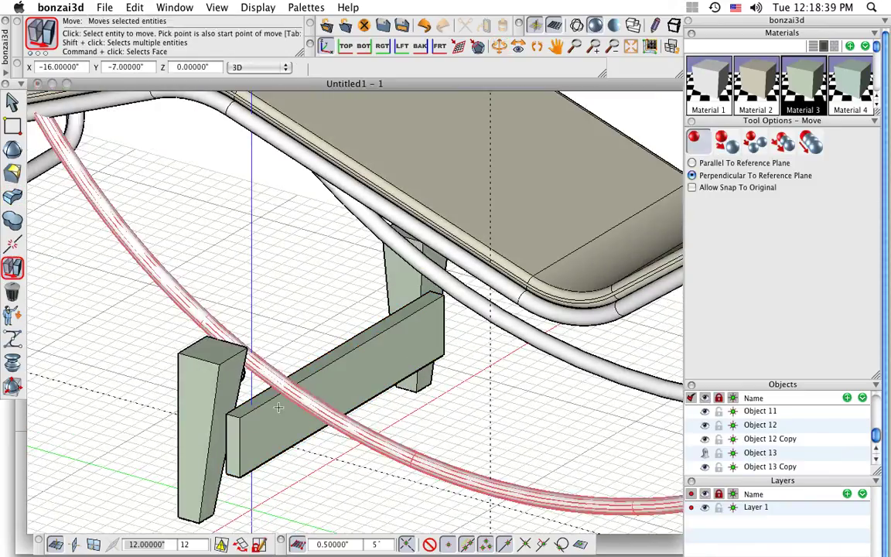
pyautogui.click(240, 419)
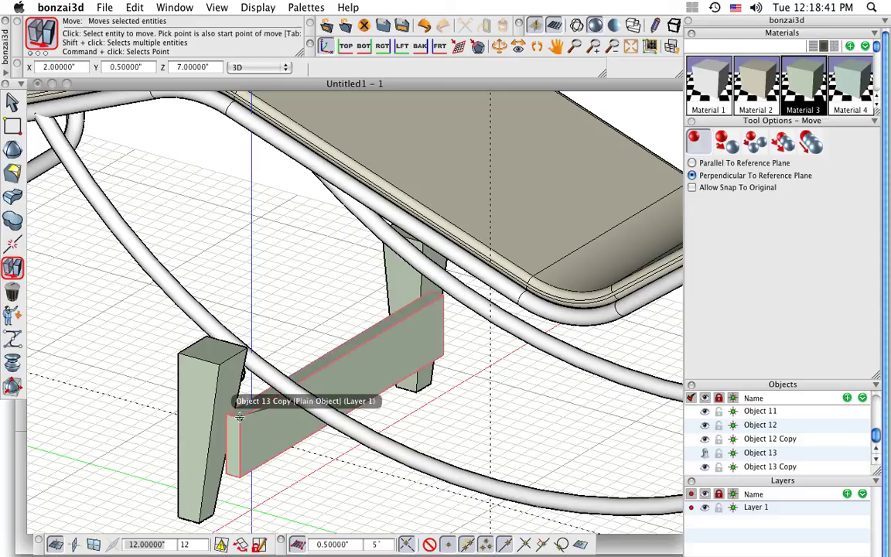
pyautogui.click(239, 418)
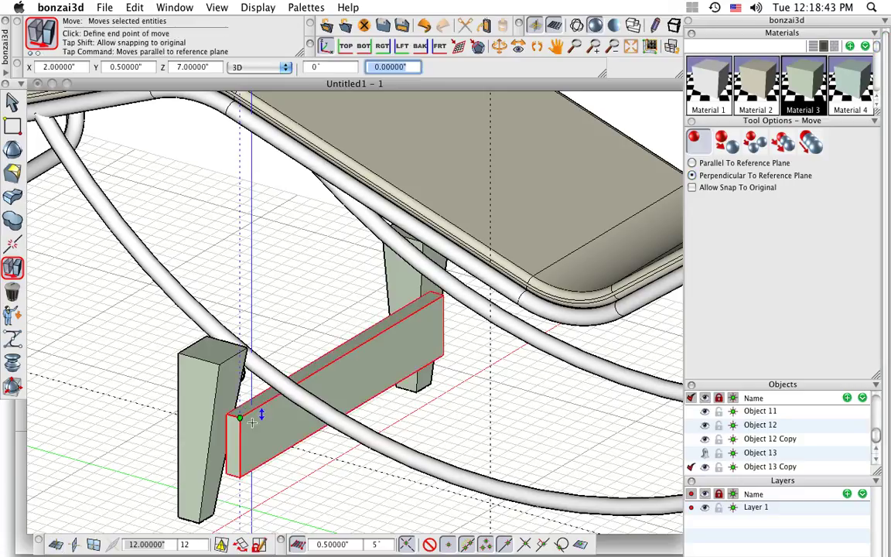
pyautogui.press('super')
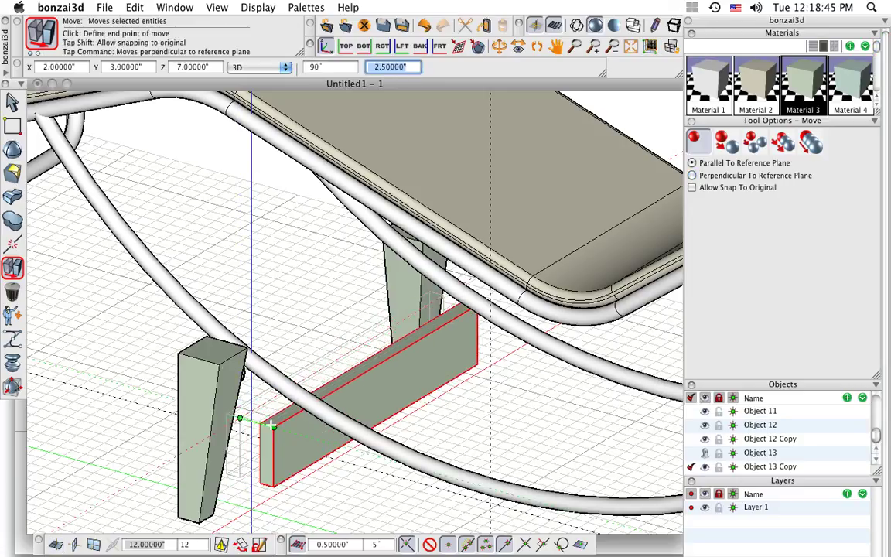
pyautogui.click(198, 359)
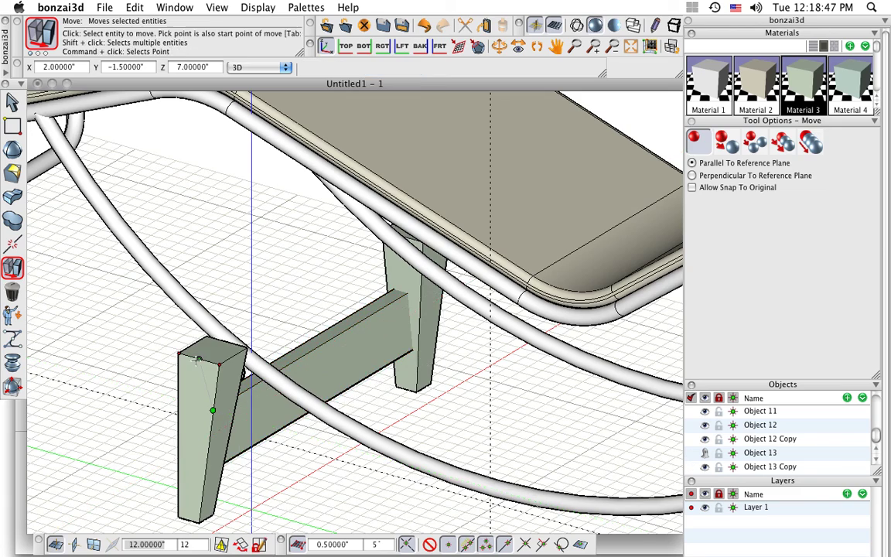
# - Apply Material 1 to the small circle on the inner side of the original leg, under the runner tube
pyautogui.moveTo(164, 352); pyautogui.dragTo(453, 342, button='middle')
pyautogui.scroll(-2, 361, 406)
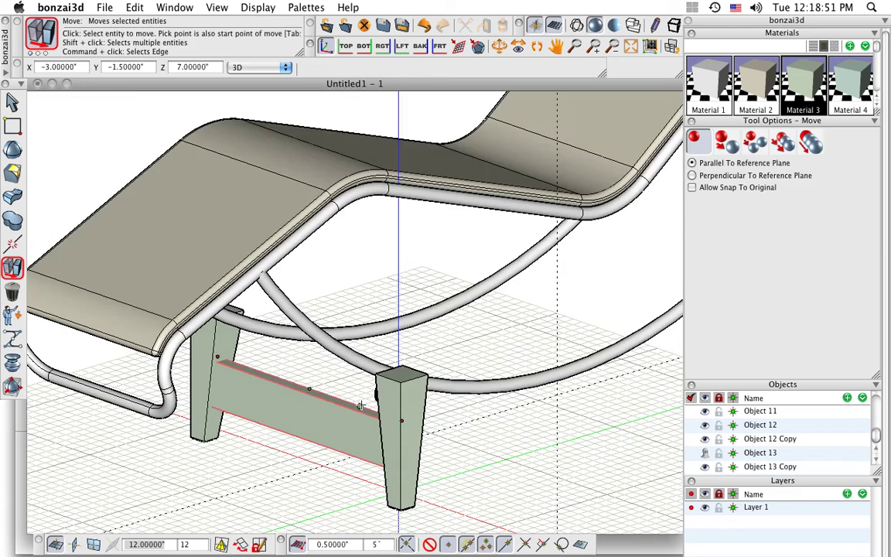
pyautogui.moveTo(301, 392); pyautogui.dragTo(455, 345, button='middle')
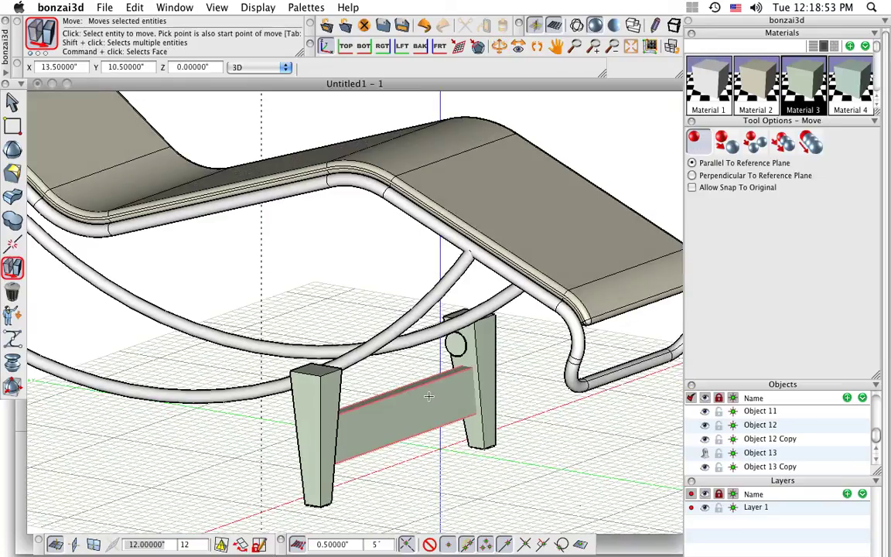
pyautogui.moveTo(710, 83); pyautogui.dragTo(455, 345)
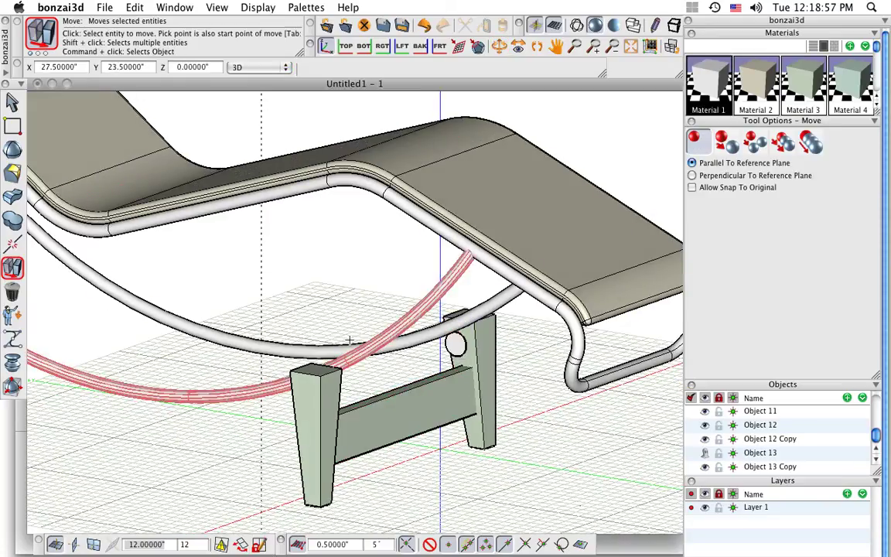
# - Reshape the circle on the inner leg face perpendicular to its surface into a 20-inch cylinder reaching the opposite leg
pyautogui.moveTo(12, 176)
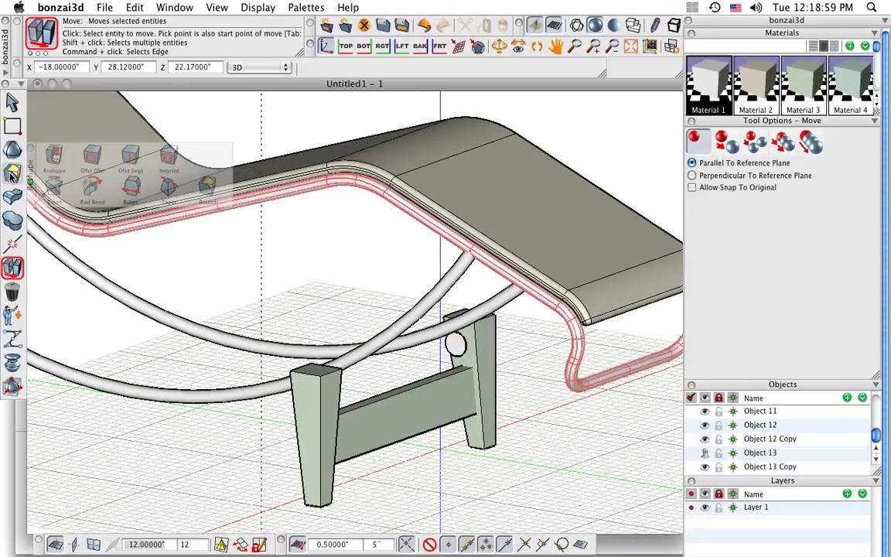
pyautogui.click(51, 152)
pyautogui.click(454, 345)
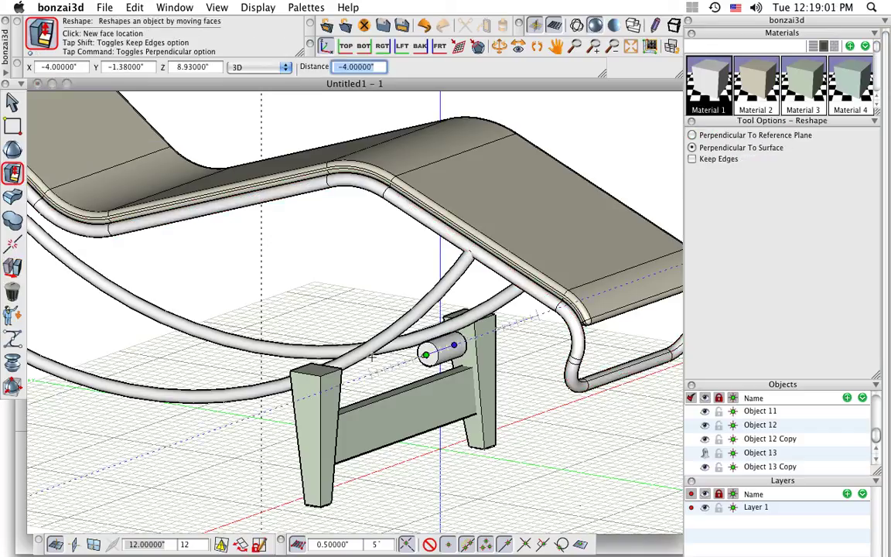
pyautogui.scroll(2, 331, 373)
pyautogui.scroll(2, 330, 373)
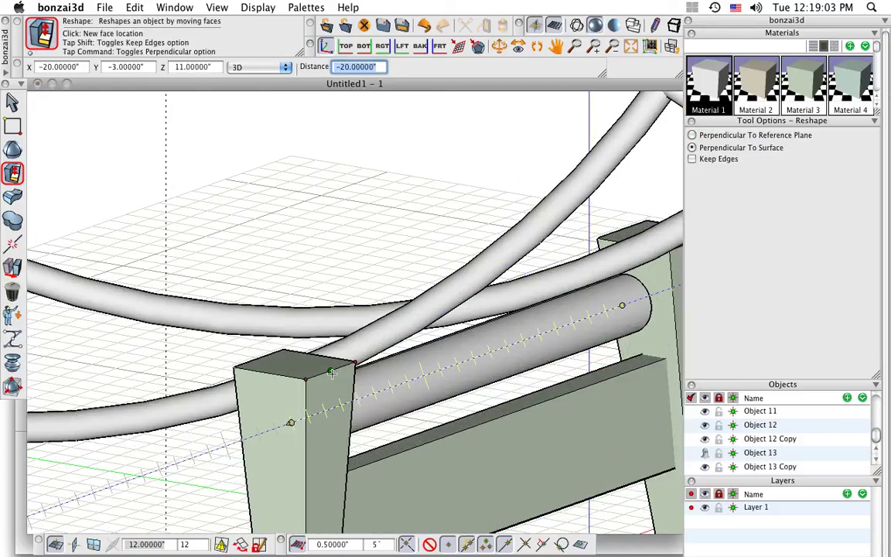
pyautogui.click(332, 373)
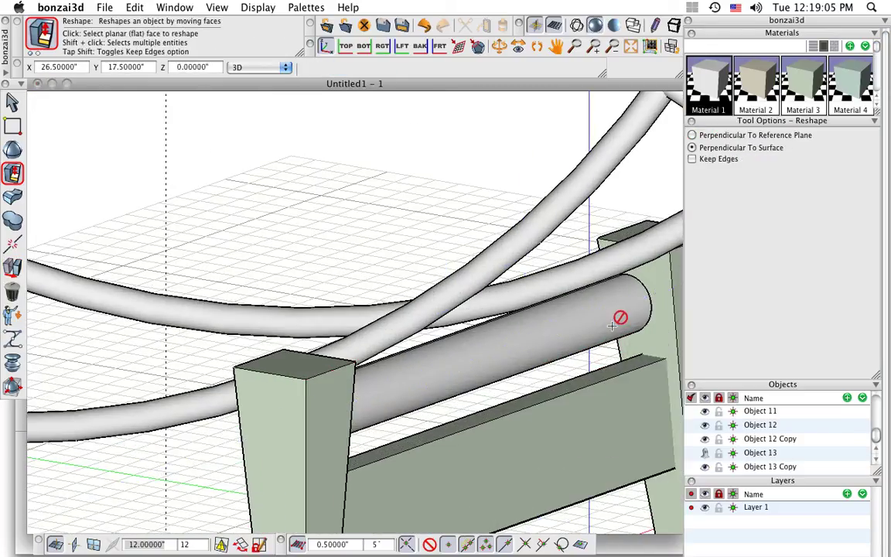
# - Extend the other end of the cylinder by 1.5 inches into the original leg, snapping to the leg's top edge
pyautogui.moveTo(650, 309); pyautogui.dragTo(351, 309, button='middle')
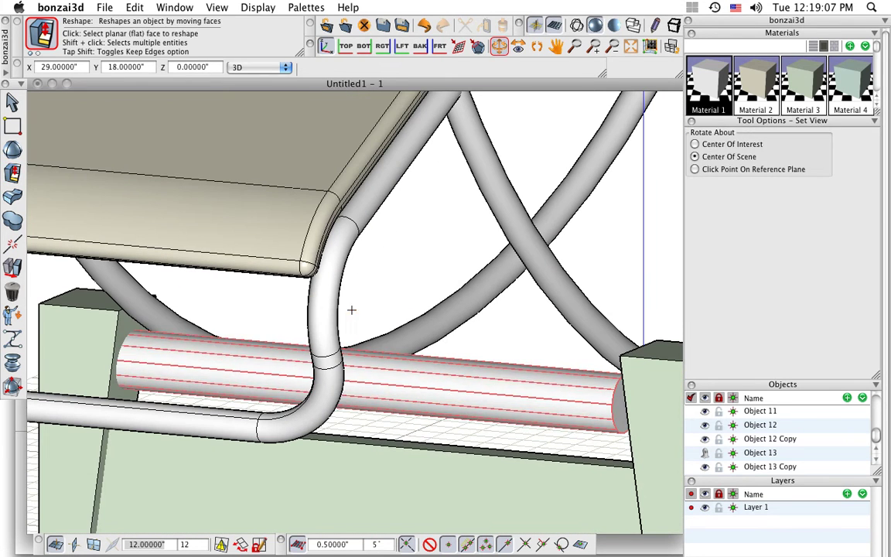
pyautogui.click(617, 406)
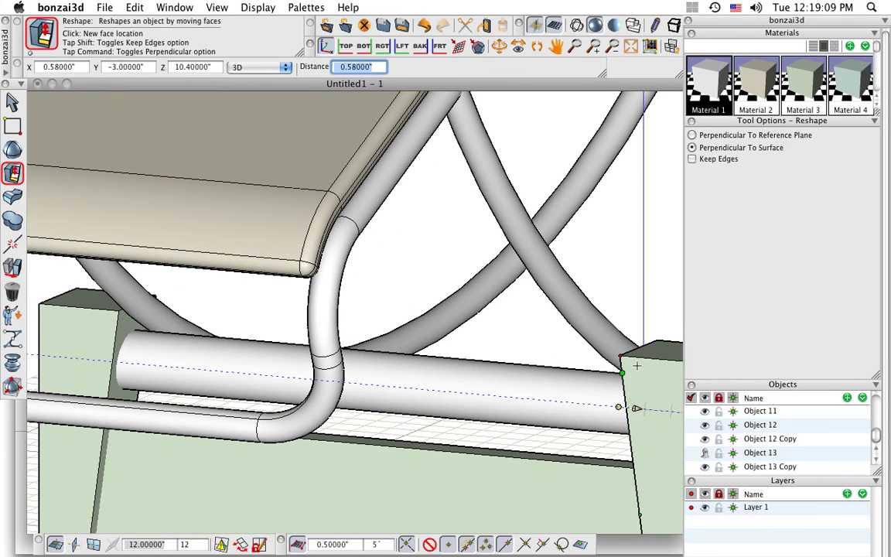
pyautogui.moveTo(543, 349); pyautogui.dragTo(422, 327, button='middle')
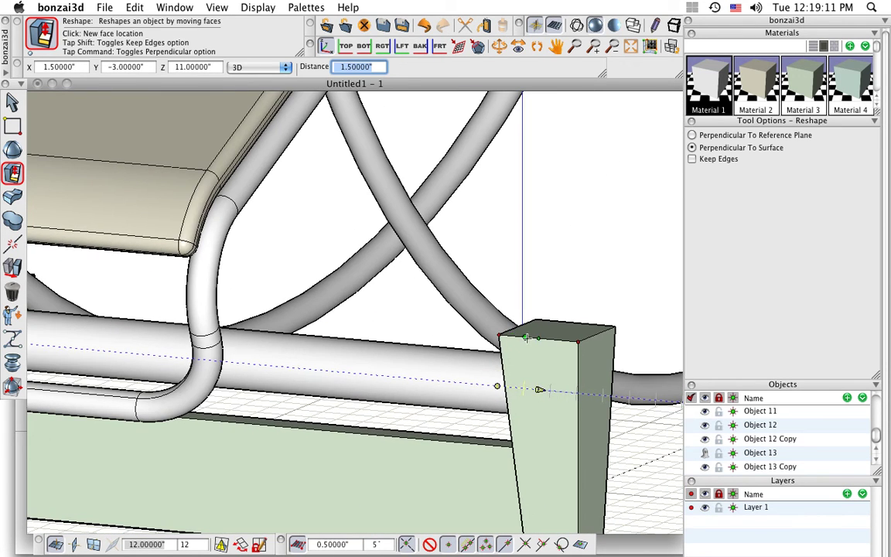
pyautogui.click(538, 338)
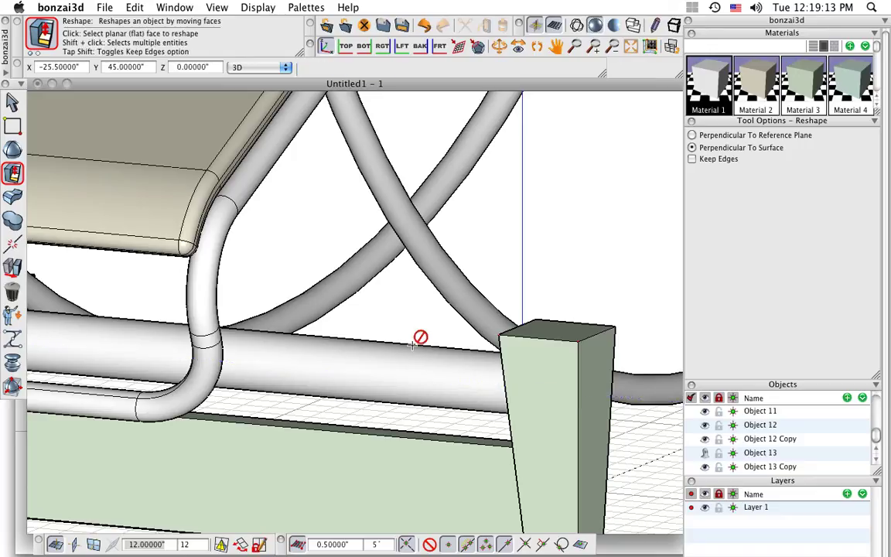
pyautogui.moveTo(413, 345); pyautogui.dragTo(345, 302, button='middle')
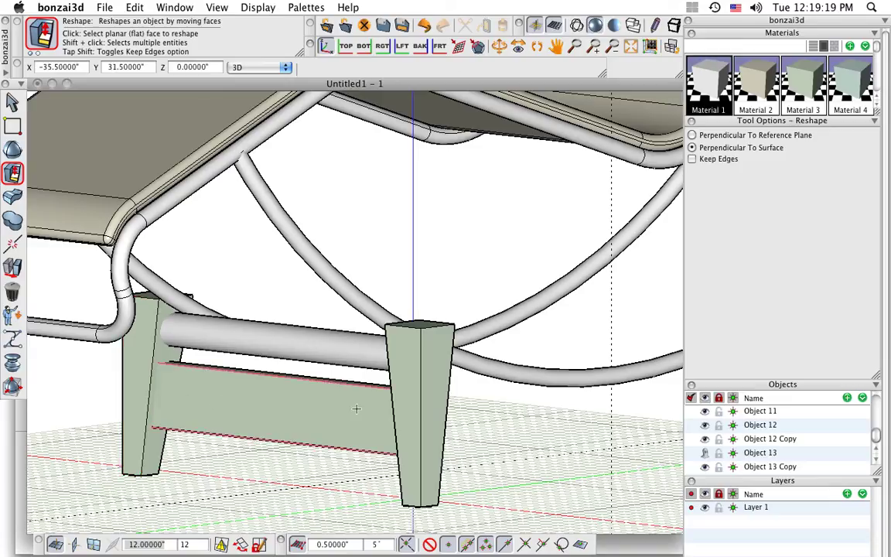
# - Union the two tapered legs and the crossbar into a single frame object
pyautogui.moveTo(8, 240)
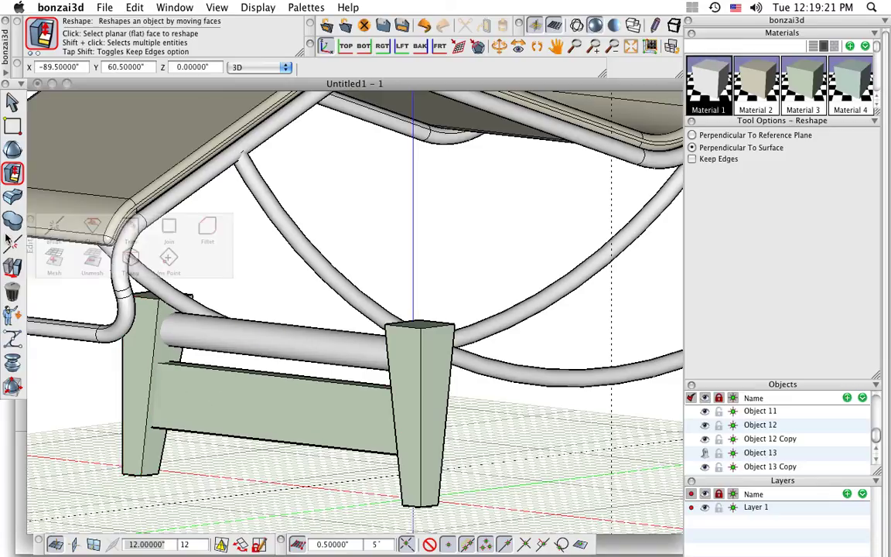
pyautogui.click(12, 220)
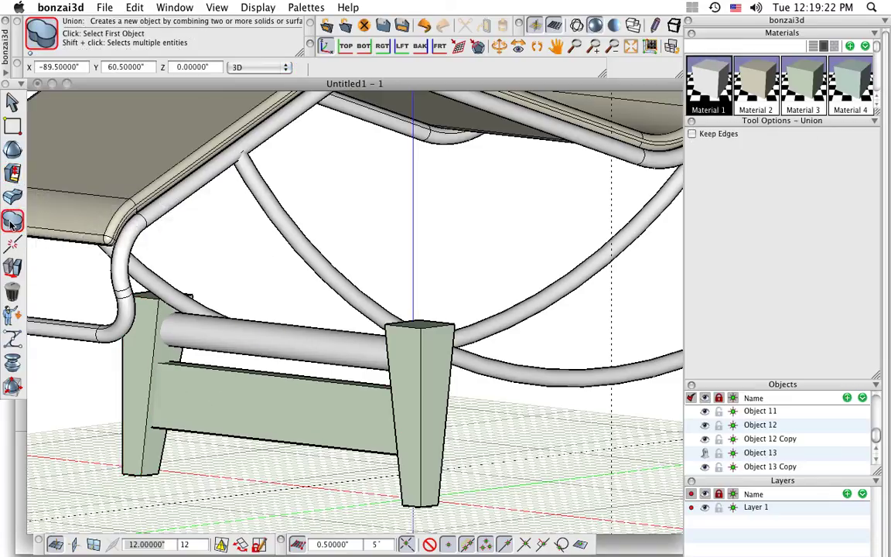
pyautogui.click(136, 379)
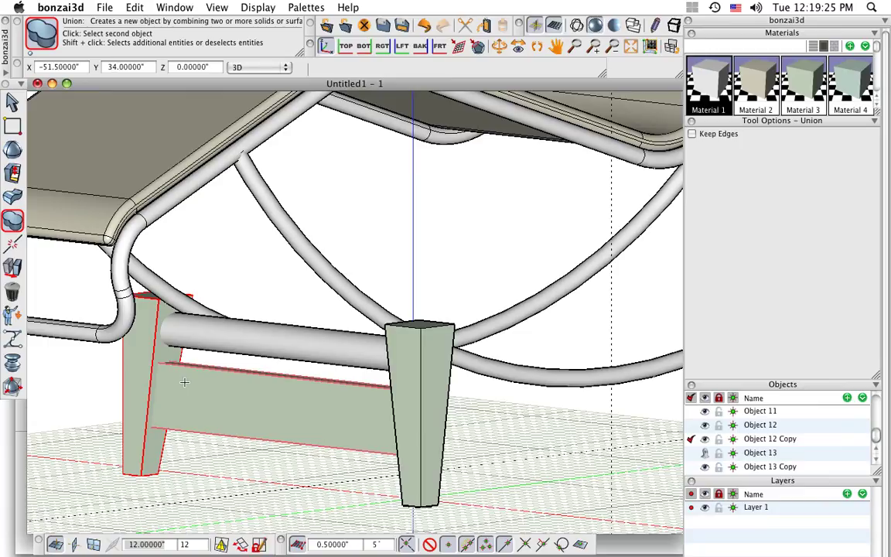
pyautogui.click(184, 382)
pyautogui.click(273, 400)
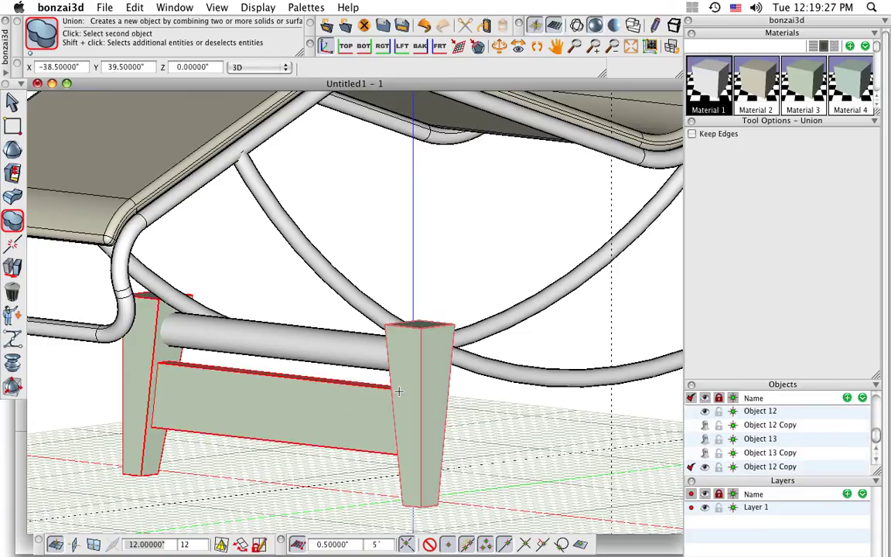
pyautogui.click(400, 391)
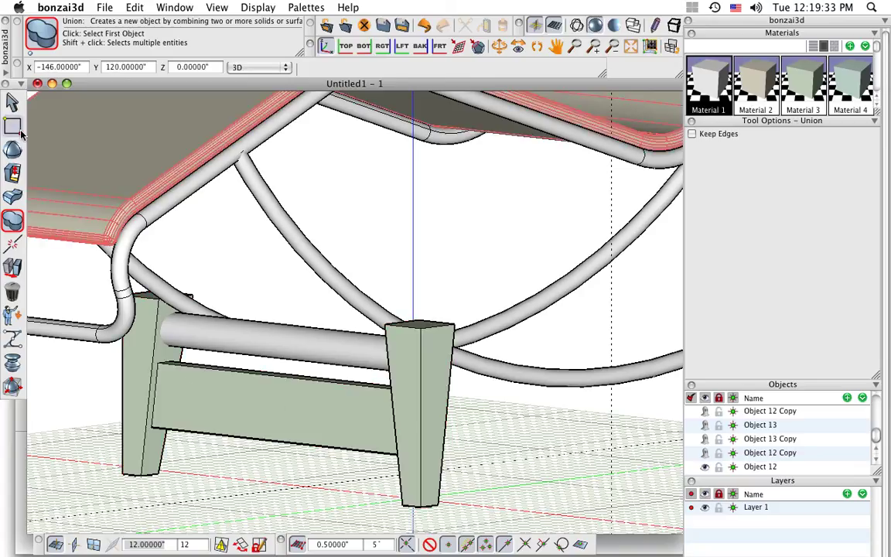
# - Copy the cylinder between the legs to the clipboard and deselect it
pyautogui.click(12, 101)
pyautogui.click(281, 356)
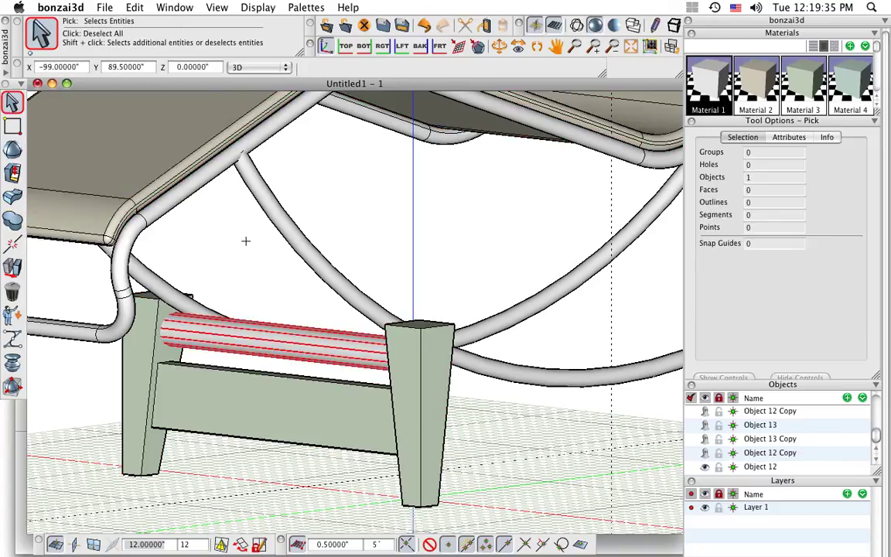
pyautogui.click(248, 241)
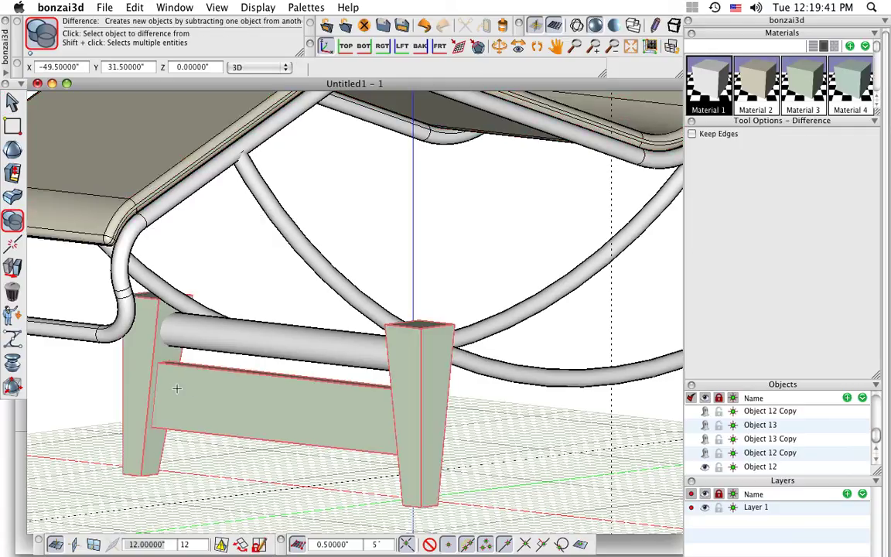
# - Subtract the cylinder from the leg frame with Difference to cut round sockets in both legs
pyautogui.click(175, 389)
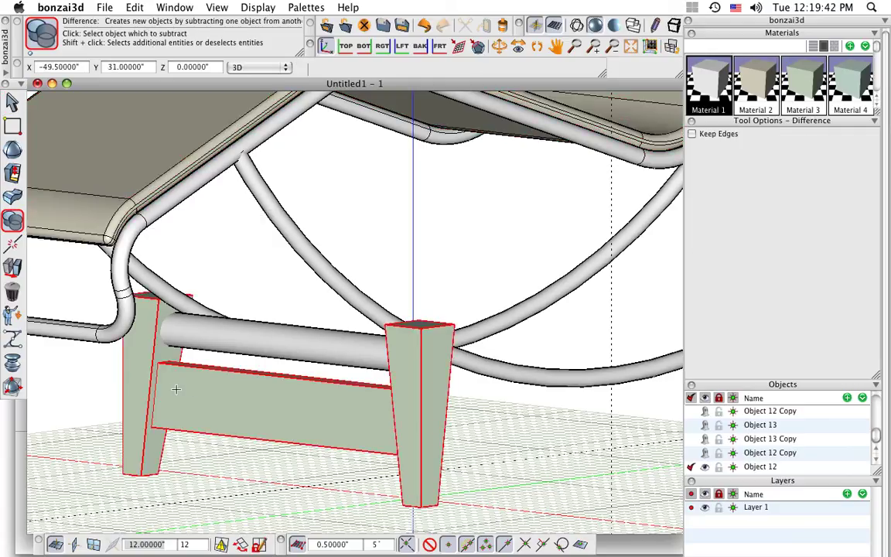
pyautogui.click(201, 332)
pyautogui.moveTo(268, 309); pyautogui.dragTo(139, 324, button='middle')
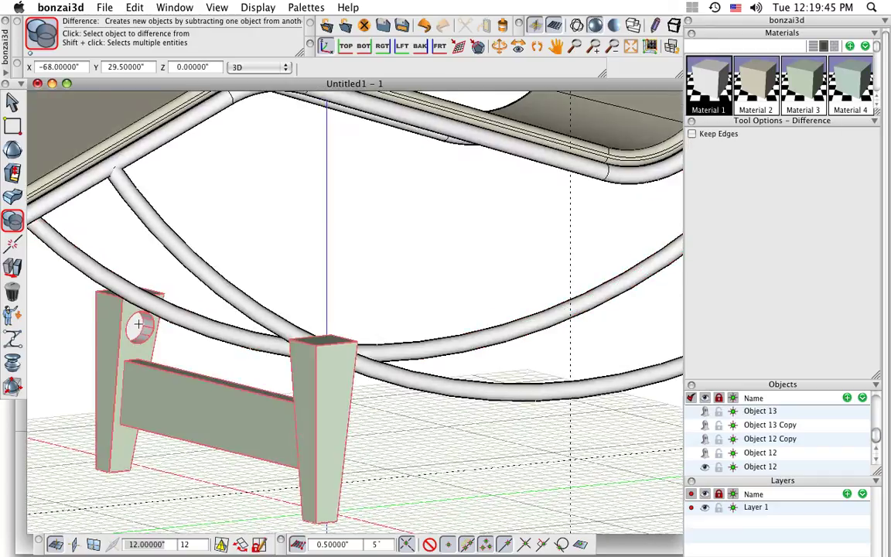
pyautogui.scroll(3, 139, 323)
pyautogui.scroll(-2, 138, 323)
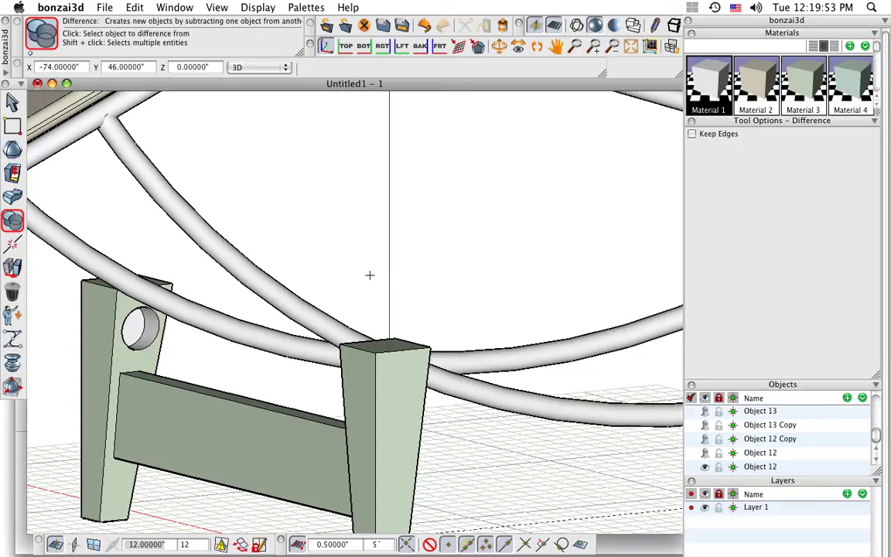
# - Paste the copied cylinder back in place between the legs and deselect it
pyautogui.press('super+z')
pyautogui.click(13, 103)
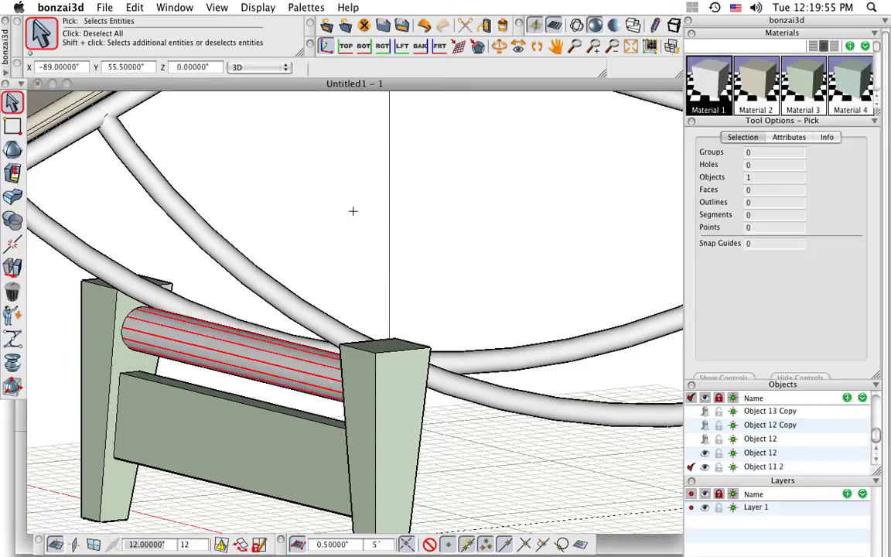
pyautogui.click(353, 210)
# - Mirror a copy of the leg frame and its cylinder about the vertical guide line, using the vertical YZ reference plane
pyautogui.scroll(-5, 345, 209)
pyautogui.moveTo(399, 228); pyautogui.dragTo(364, 254, button='middle')
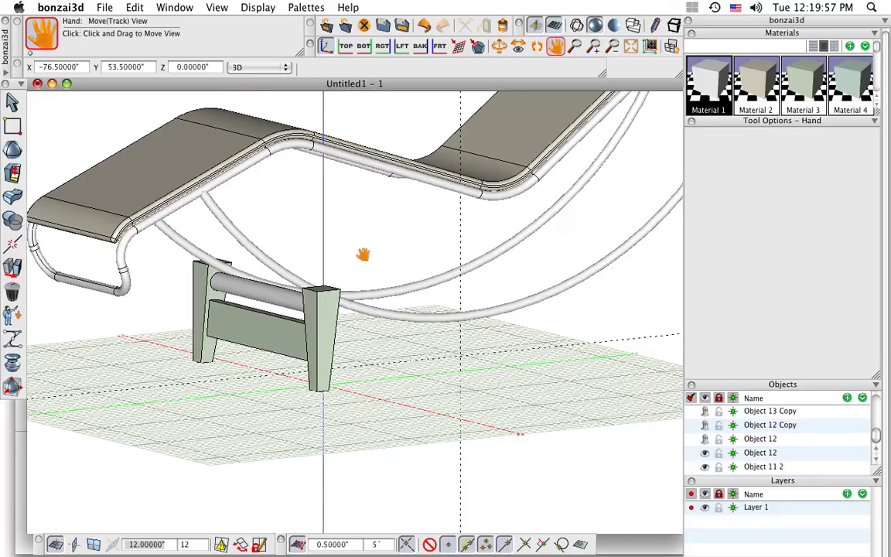
pyautogui.click(224, 286)
pyautogui.keyDown('shift'); pyautogui.click(233, 304); pyautogui.keyUp('shift')
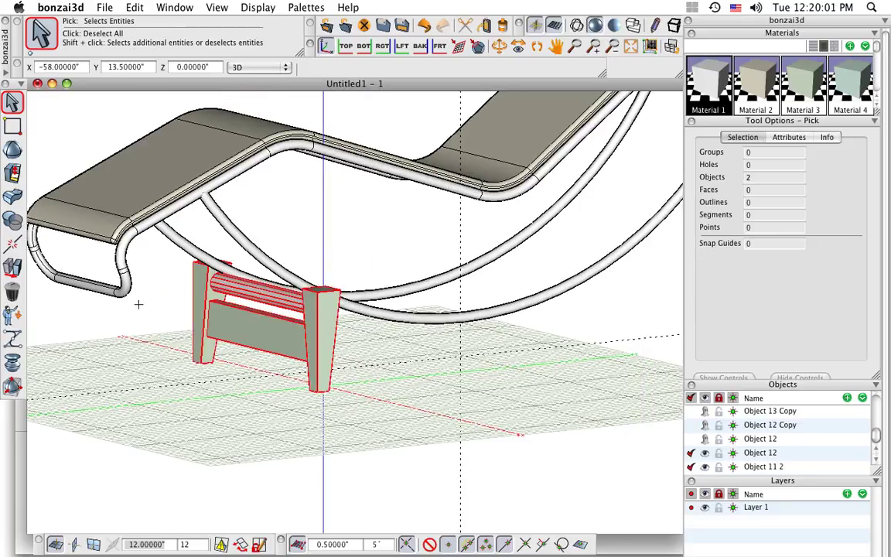
pyautogui.click(13, 267)
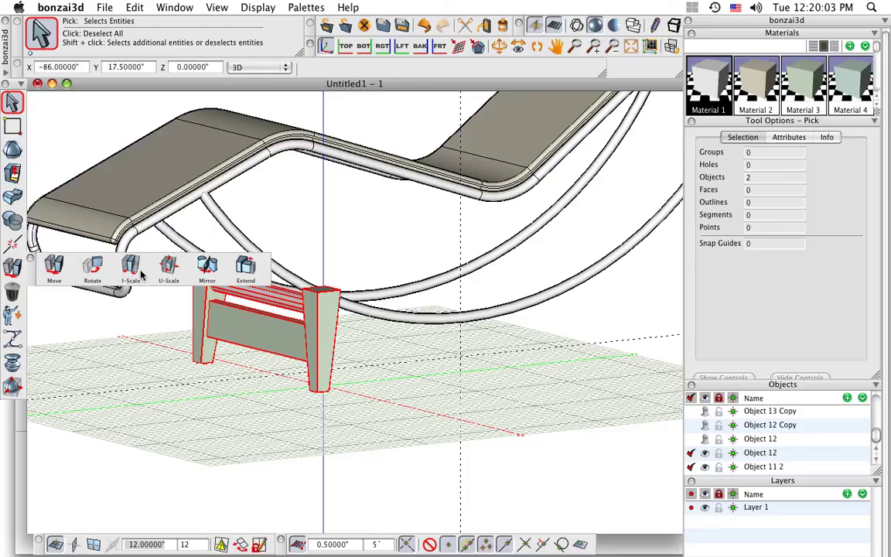
pyautogui.click(203, 269)
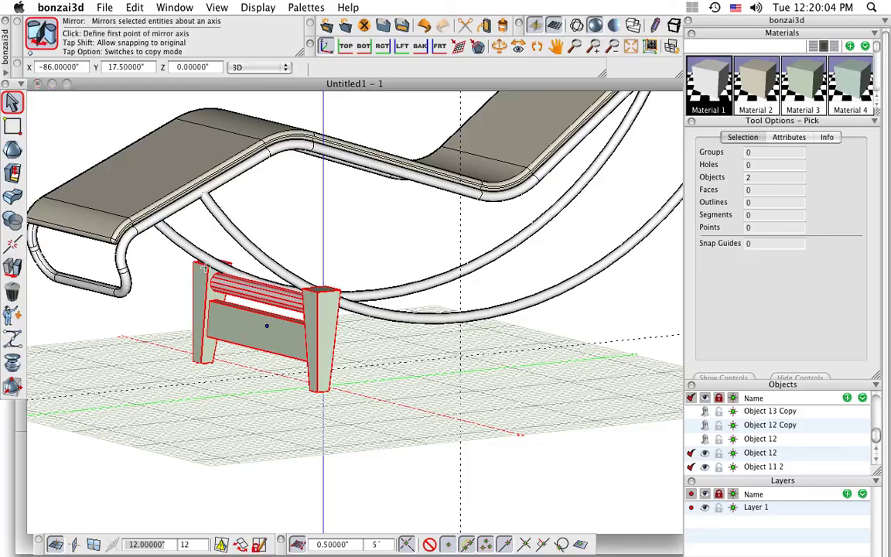
pyautogui.click(74, 545)
pyautogui.click(461, 484)
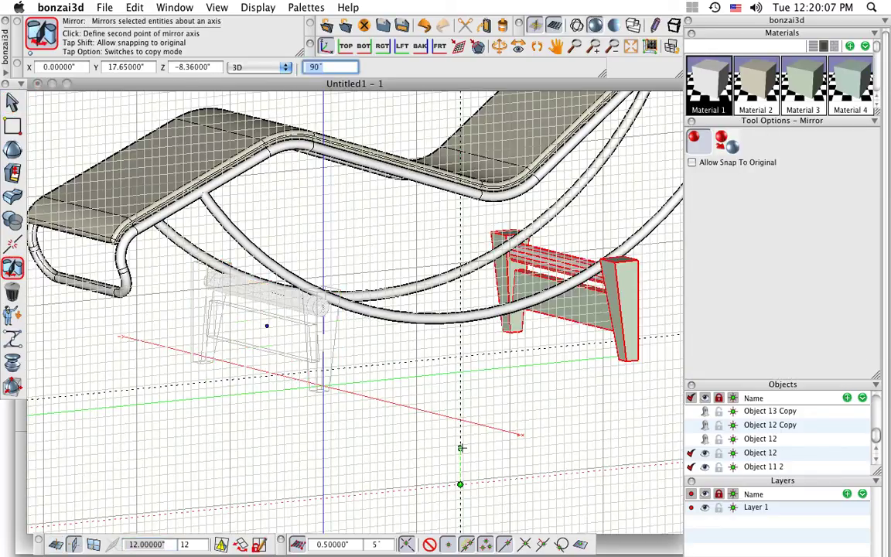
pyautogui.press('alt')
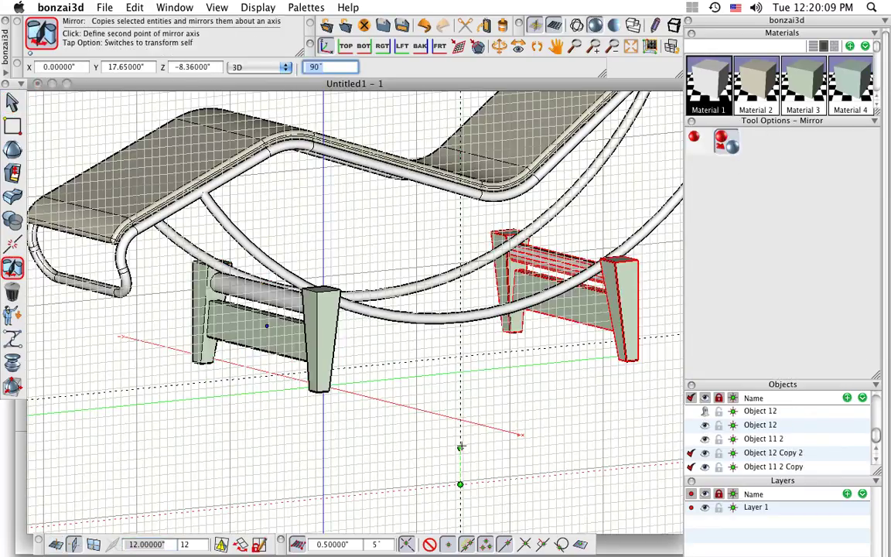
pyautogui.click(460, 447)
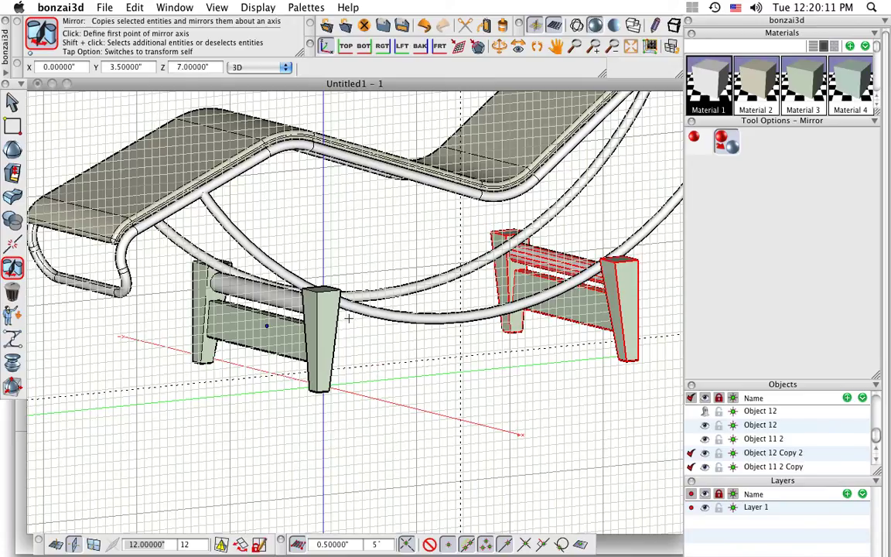
# - Isolate the two leg frames, hiding the chaise, runners and cylinders, and clear the selection
pyautogui.click(12, 101)
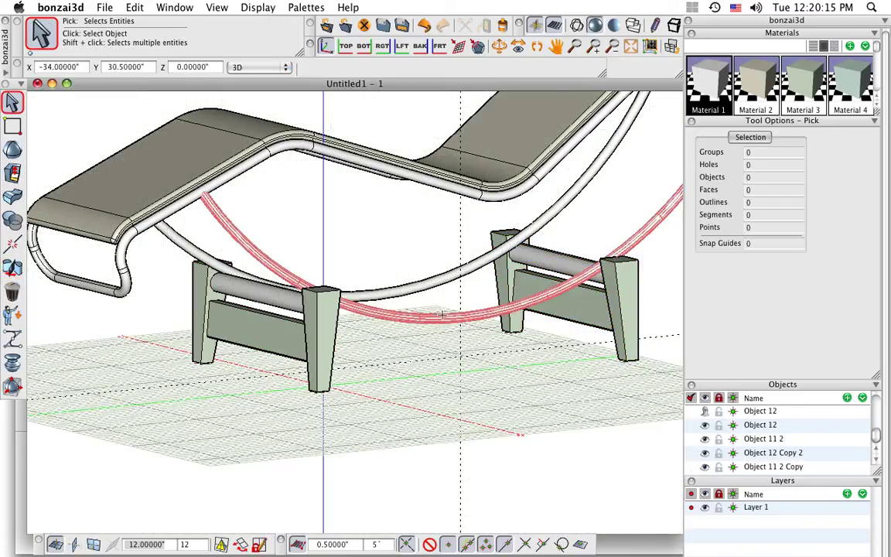
pyautogui.moveTo(533, 370); pyautogui.dragTo(224, 350, button='middle')
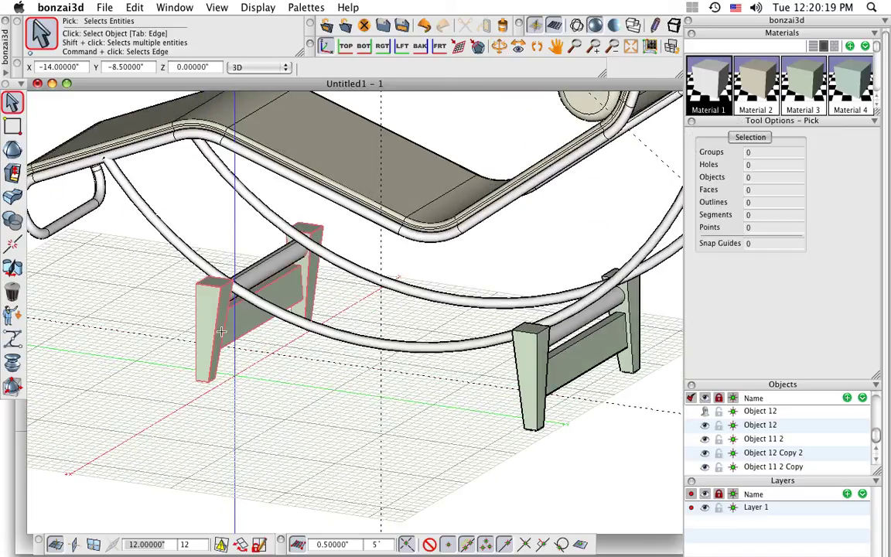
pyautogui.click(222, 331)
pyautogui.keyDown('shift'); pyautogui.click(540, 364); pyautogui.keyUp('shift')
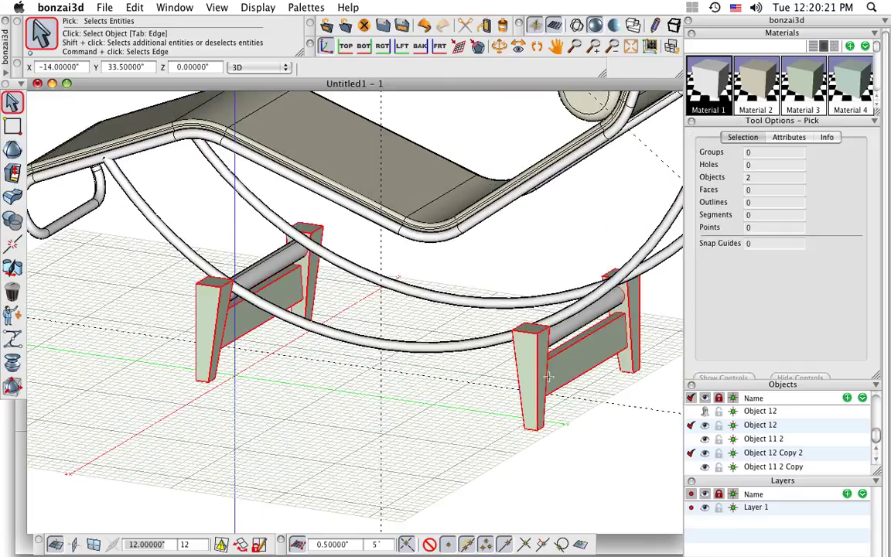
pyautogui.click(134, 7)
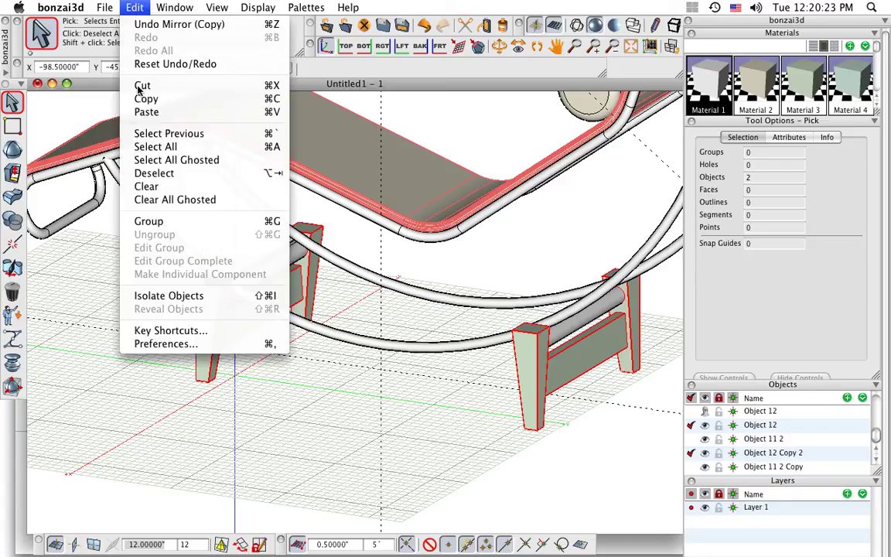
pyautogui.click(178, 295)
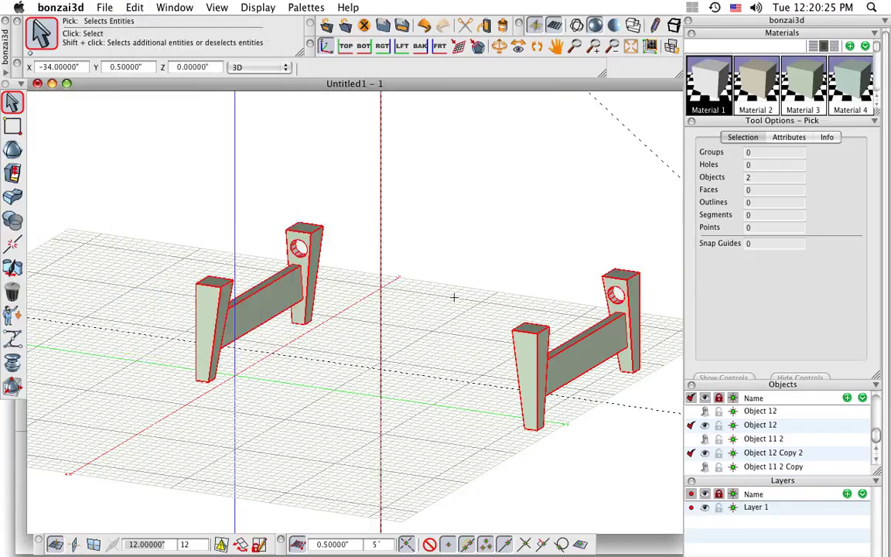
pyautogui.click(156, 166)
# - Using Vector Line with Material 3, draw a vertical line at the middle of one crossbar and extrude it 38.3" to the opposite crossbar
pyautogui.moveTo(13, 126); pyautogui.dragTo(56, 135)
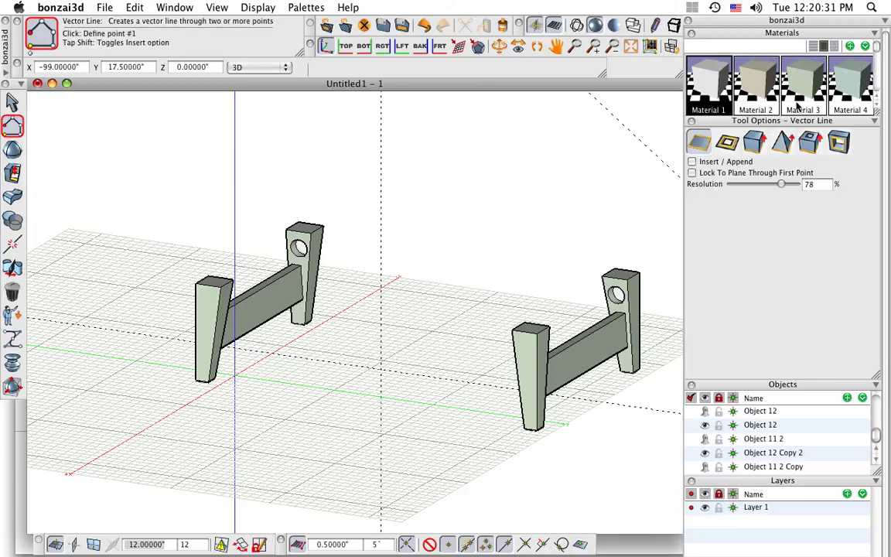
pyautogui.click(797, 93)
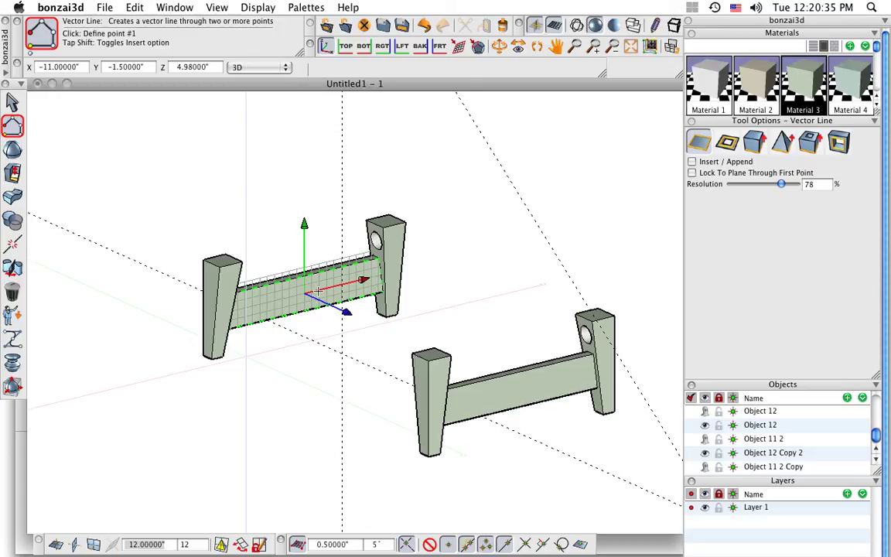
pyautogui.scroll(2, 323, 292)
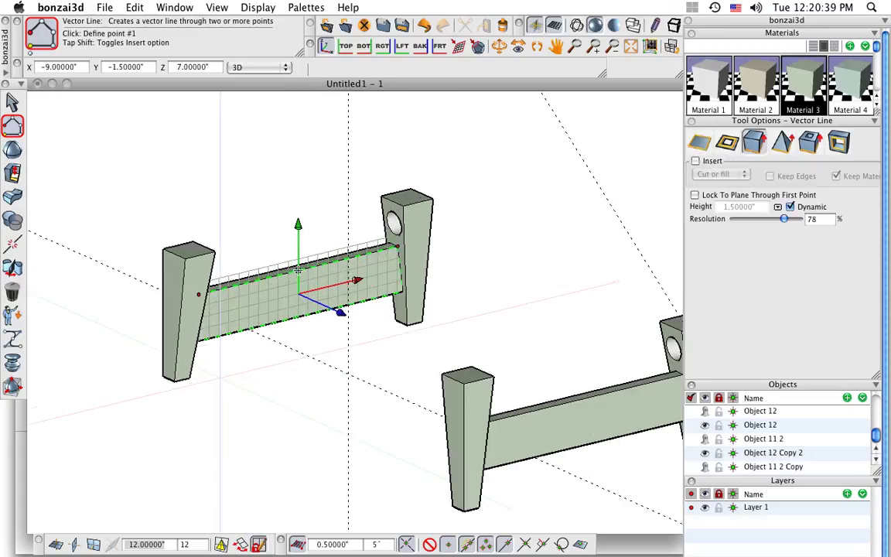
pyautogui.click(297, 270)
pyautogui.click(340, 311)
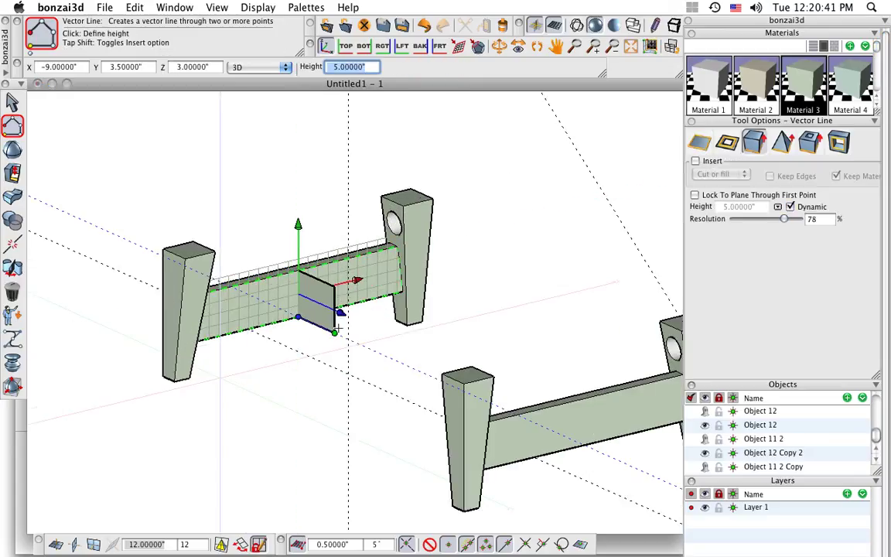
pyautogui.click(577, 395)
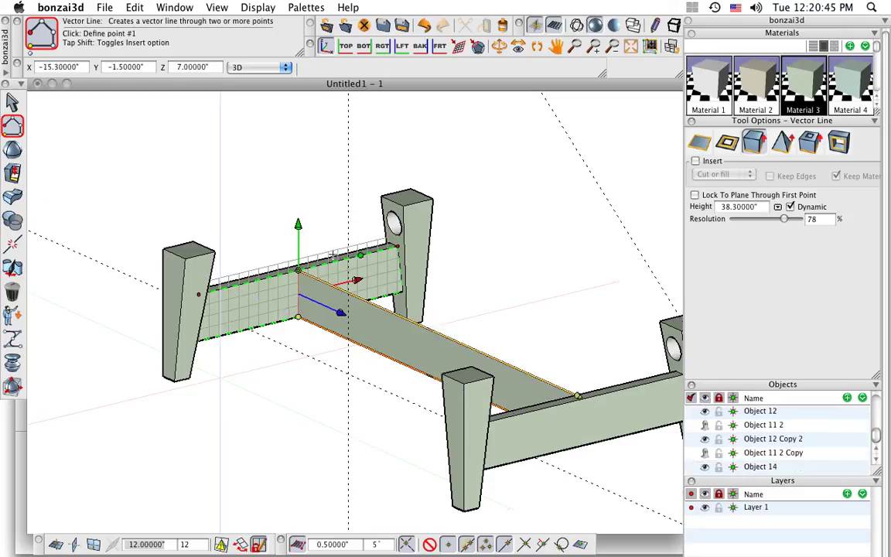
# - Thicken the vertical surface between the two crossbars to 1" with Center justification
pyautogui.moveTo(14, 199)
pyautogui.click(92, 195)
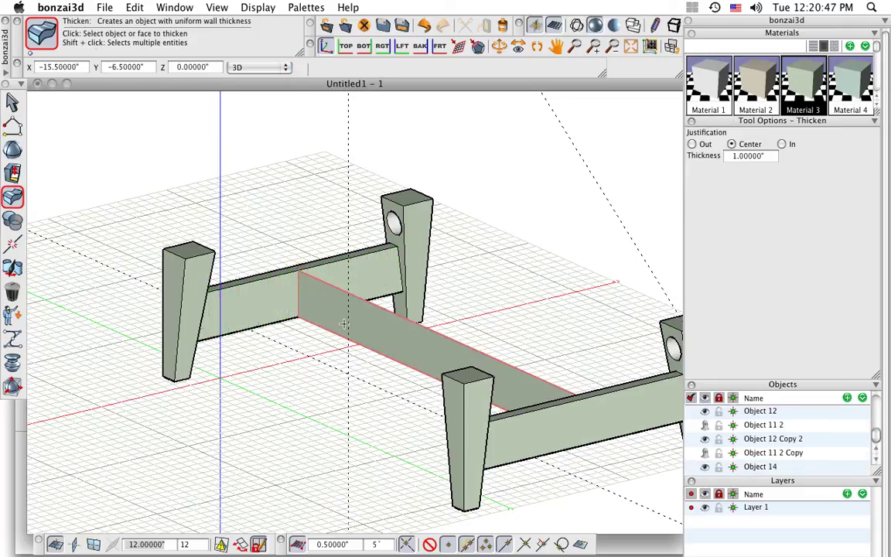
pyautogui.click(385, 334)
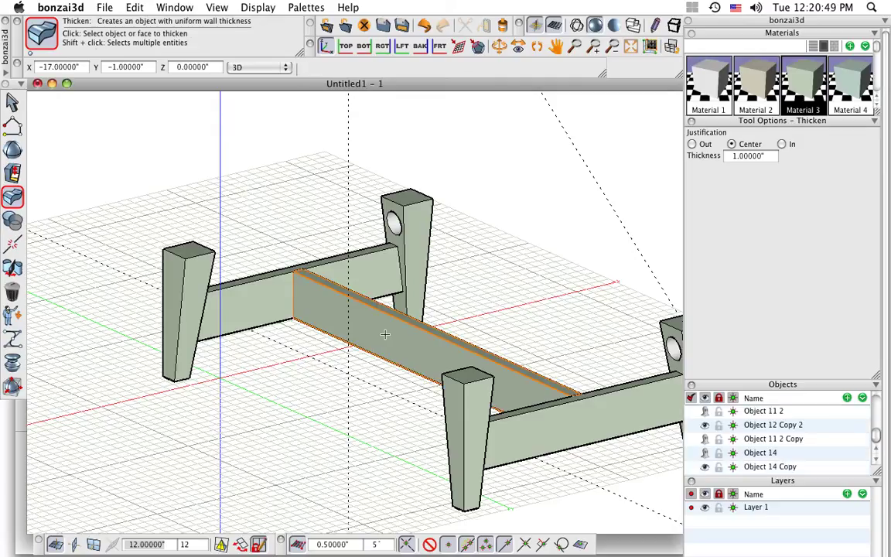
# - Reveal all the hidden objects so the whole chaise is shown with its base
pyautogui.moveTo(11, 103)
pyautogui.click(53, 106)
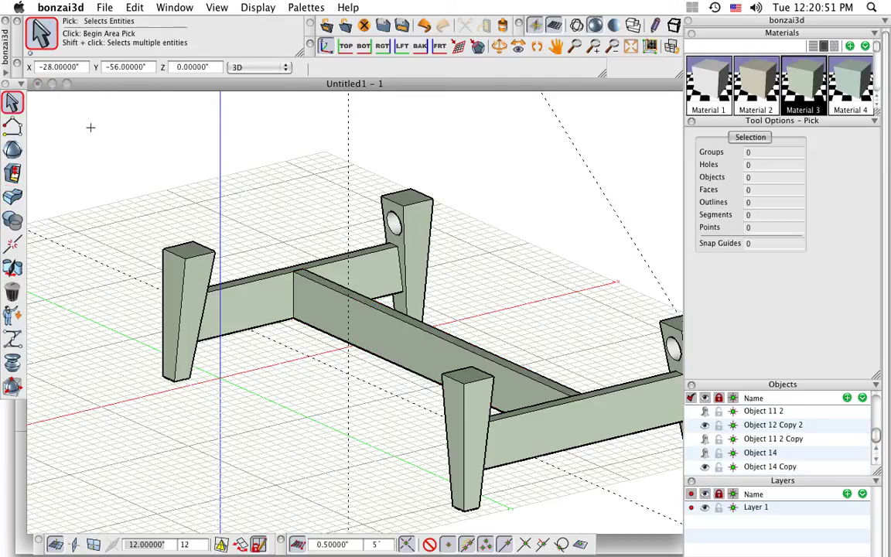
pyautogui.click(165, 8)
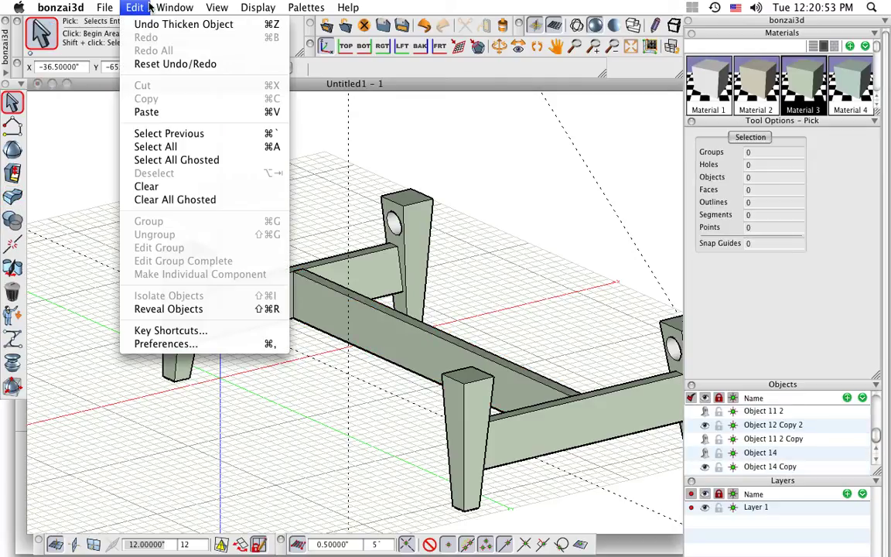
pyautogui.click(176, 309)
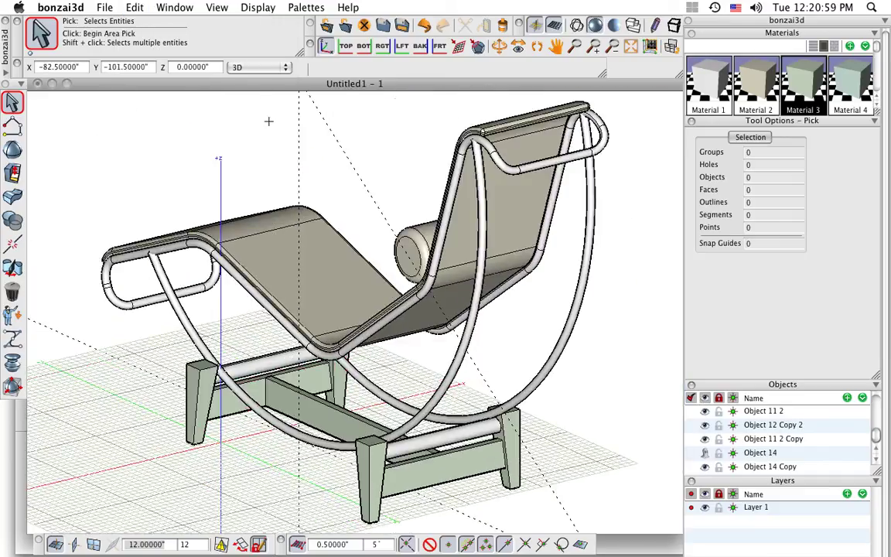
# - Orbit to view the whole chaise from its foot end and set the projection to 3 Point Perspective
pyautogui.scroll(-5, 312, 219)
pyautogui.moveTo(253, 341); pyautogui.dragTo(611, 310, button='middle')
pyautogui.moveTo(548, 289); pyautogui.dragTo(501, 341, button='middle')
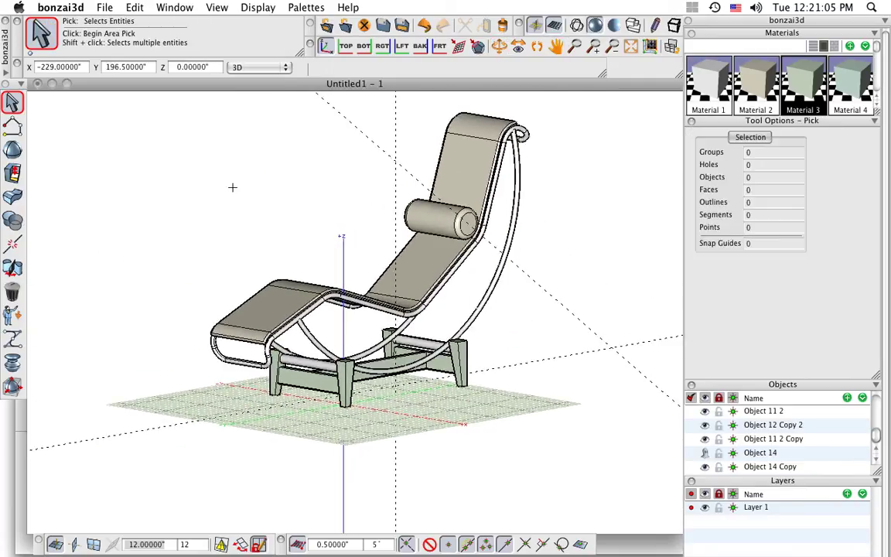
pyautogui.click(216, 7)
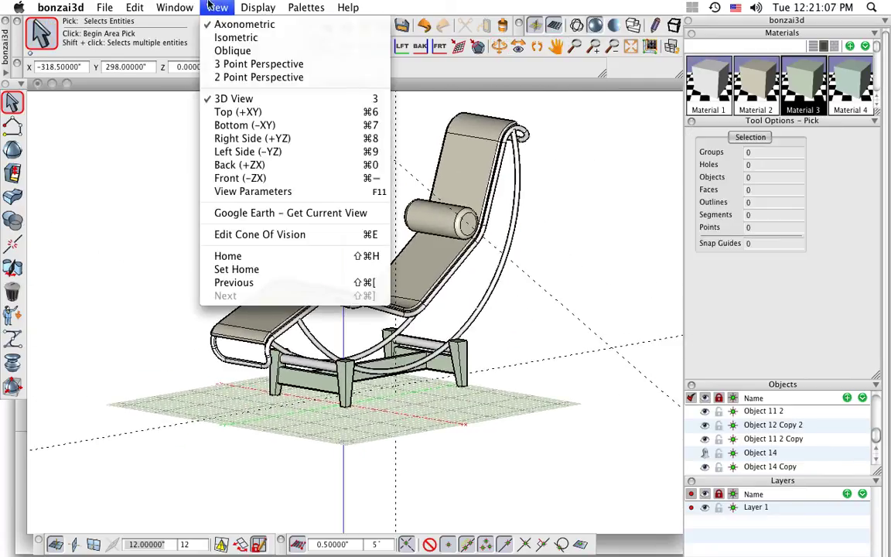
pyautogui.click(236, 66)
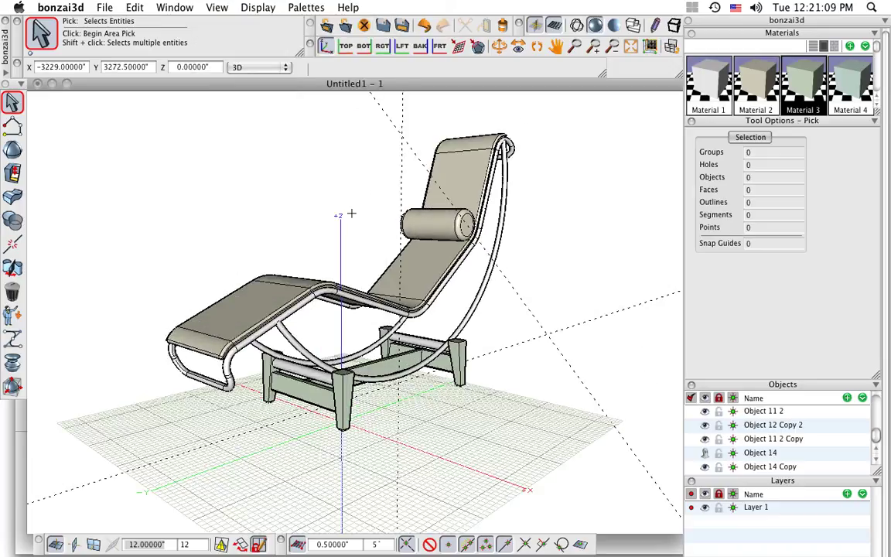
# - Delete the dashed guide lines, hide the axes and reference grid, and frame the chaise in the view
pyautogui.click(12, 291)
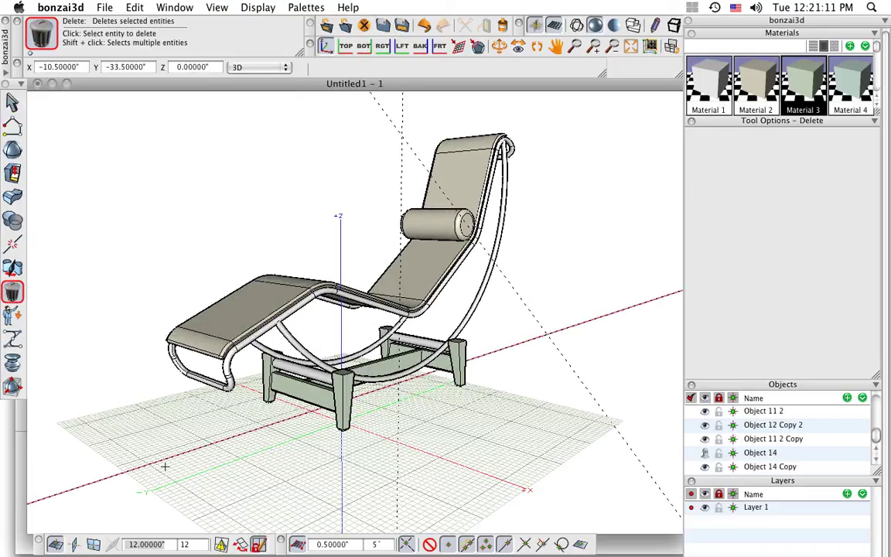
pyautogui.click(161, 461)
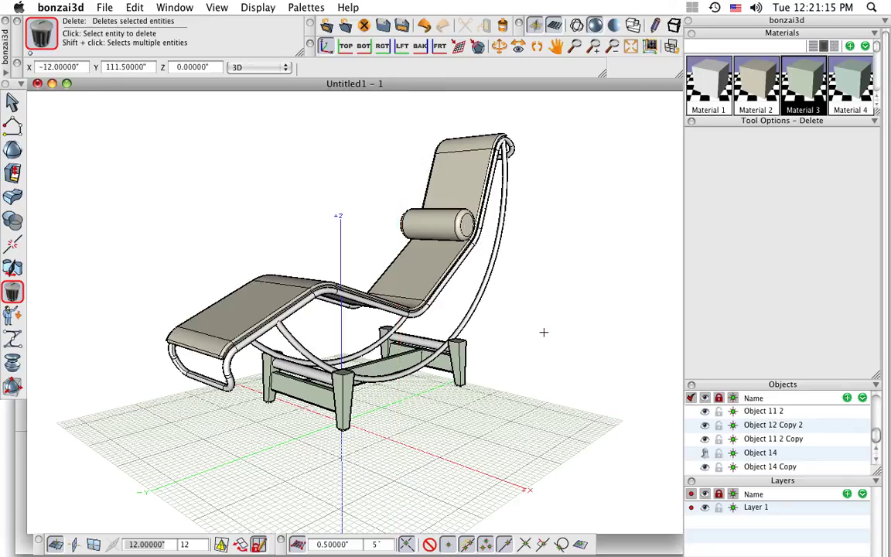
pyautogui.click(536, 26)
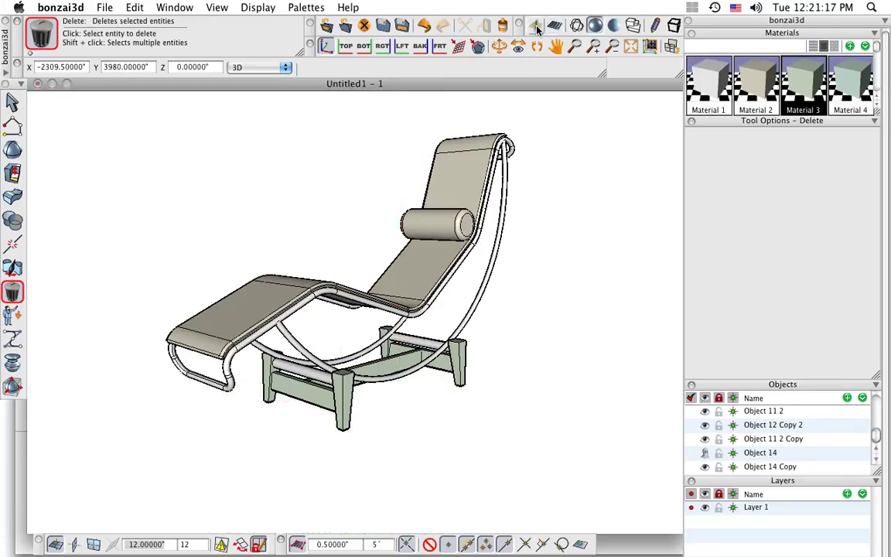
pyautogui.moveTo(358, 167); pyautogui.dragTo(394, 189)
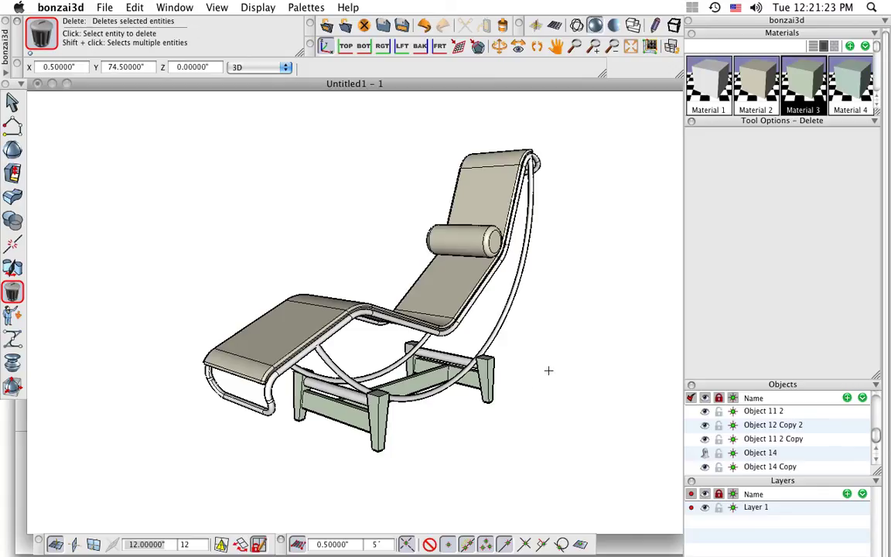
pyautogui.scroll(1, 548, 371)
pyautogui.moveTo(552, 366); pyautogui.dragTo(567, 372, button='middle')
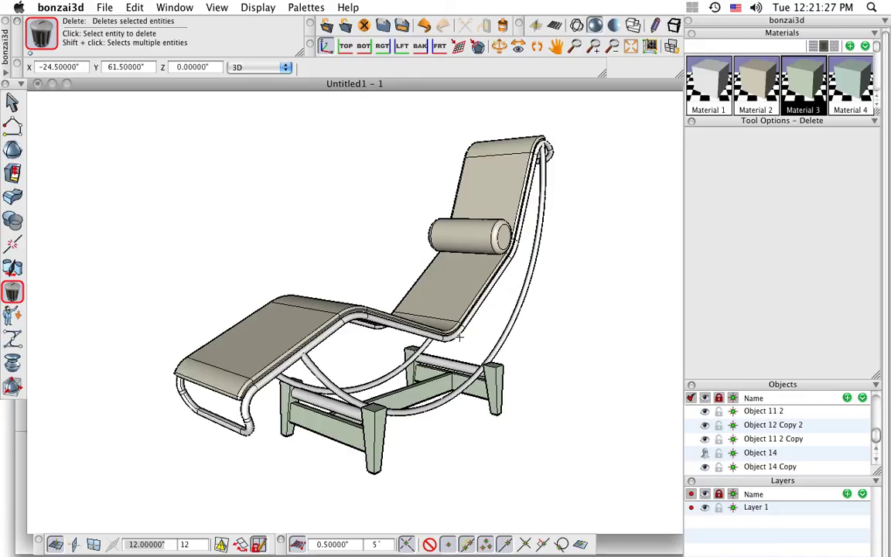
# - Replace Material 1 of the tubular frame with the chrome plate RenderZone material from the Metal library
pyautogui.click(703, 95)
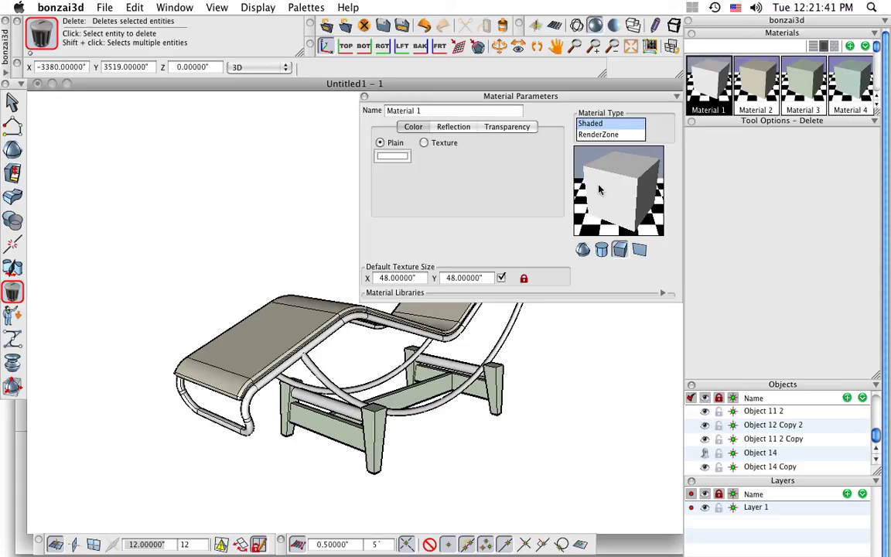
pyautogui.click(661, 296)
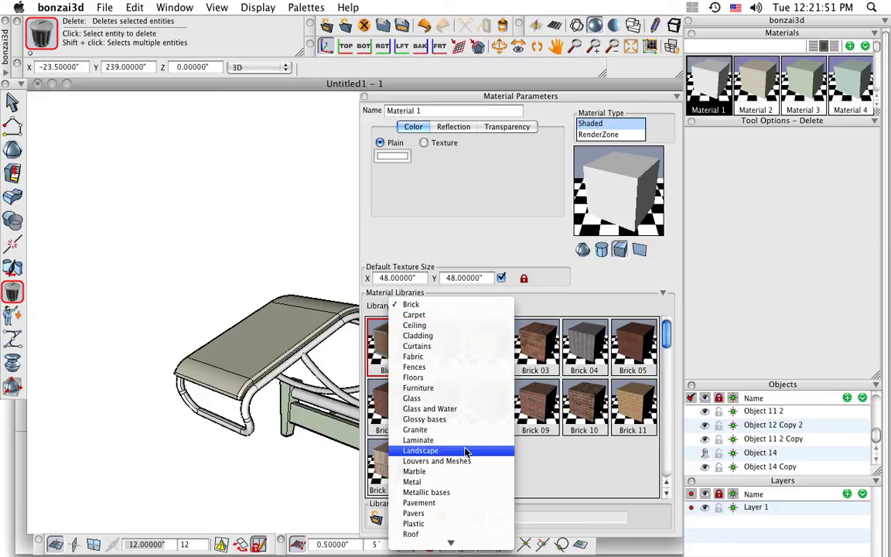
pyautogui.click(466, 482)
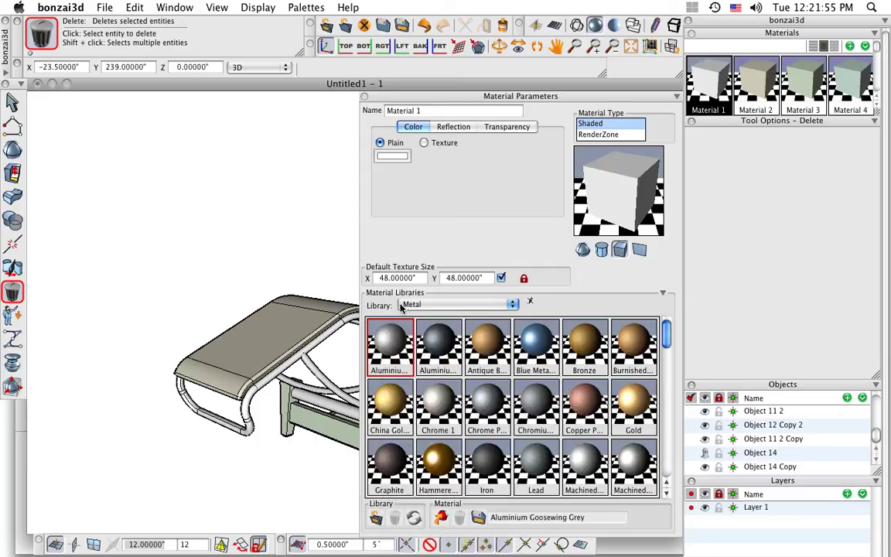
pyautogui.moveTo(666, 334); pyautogui.dragTo(656, 398)
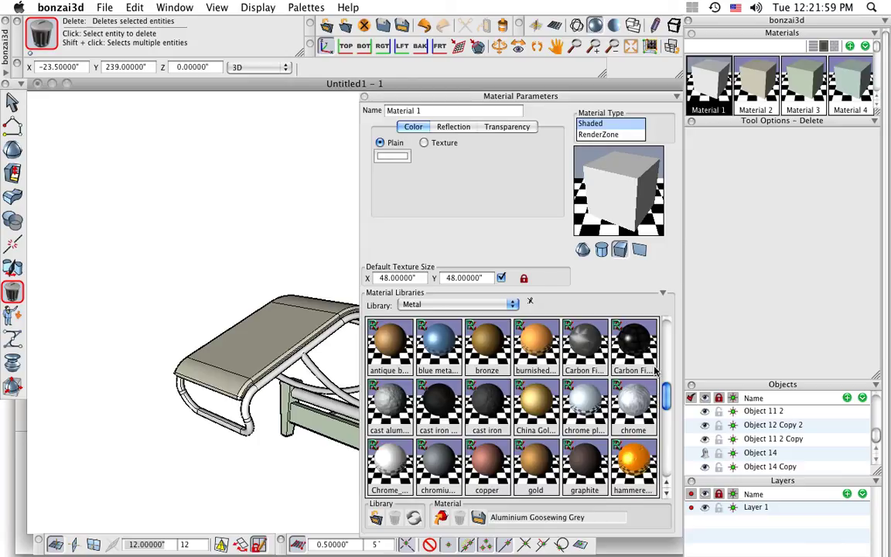
pyautogui.click(594, 418)
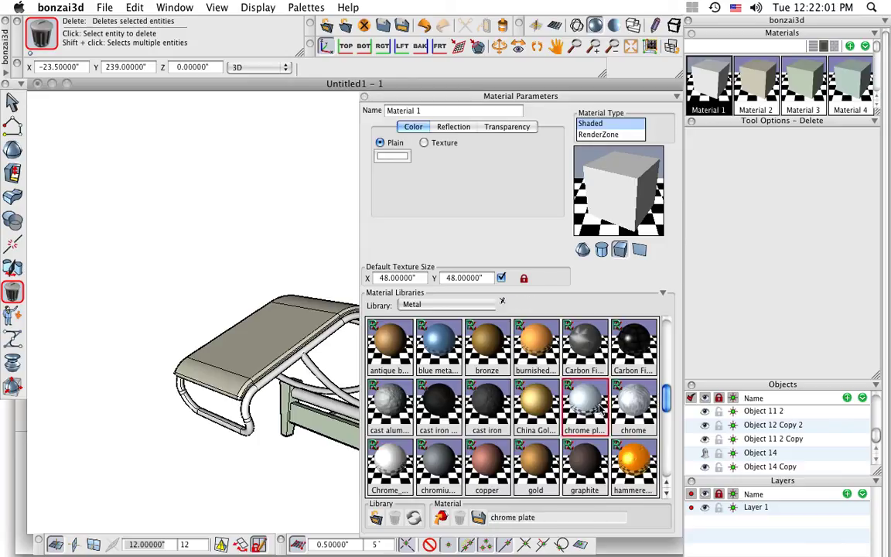
pyautogui.moveTo(600, 410); pyautogui.dragTo(588, 190)
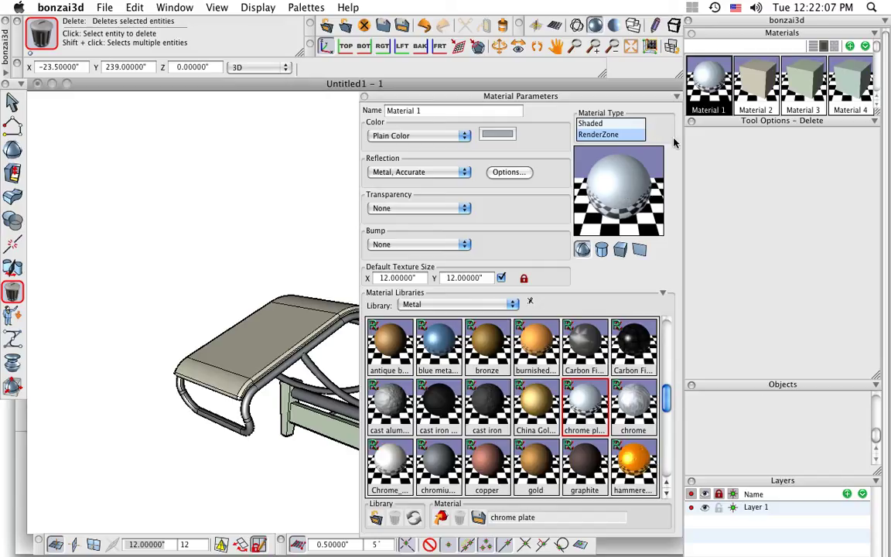
# - Replace Material 2 of the seat and pillow with Leather Base from the Furniture library
pyautogui.moveTo(392, 95); pyautogui.dragTo(518, 82)
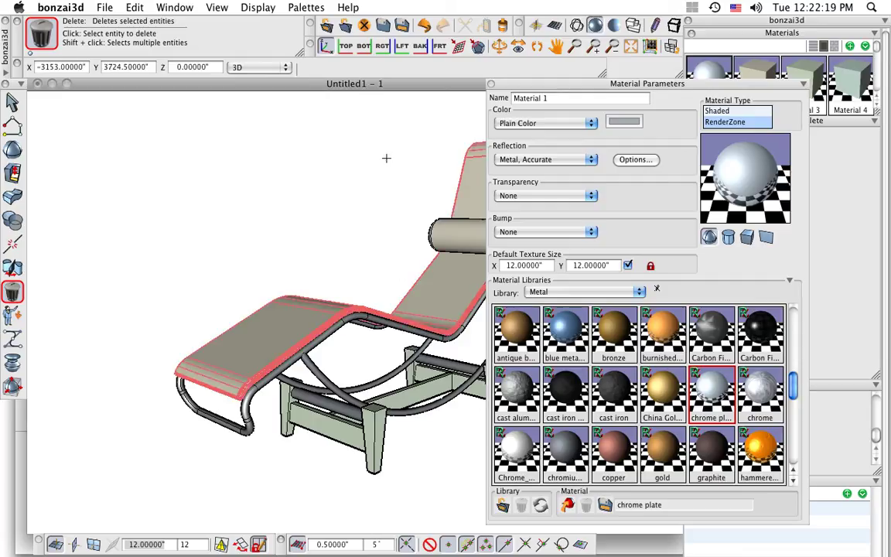
pyautogui.moveTo(539, 87); pyautogui.dragTo(430, 95)
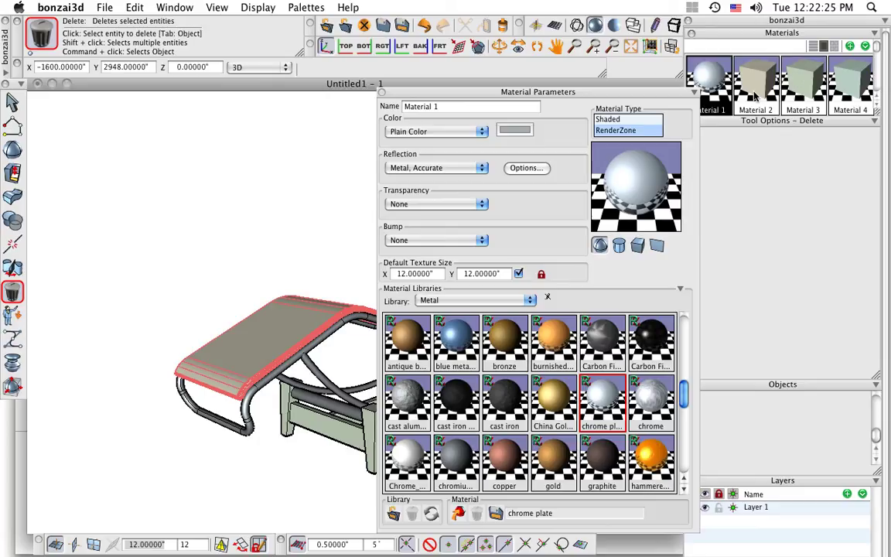
pyautogui.click(758, 78)
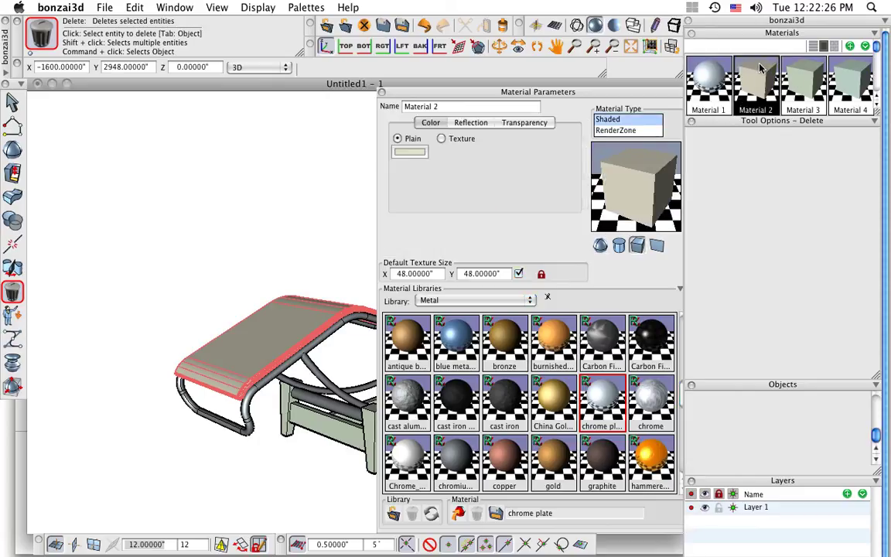
pyautogui.click(464, 301)
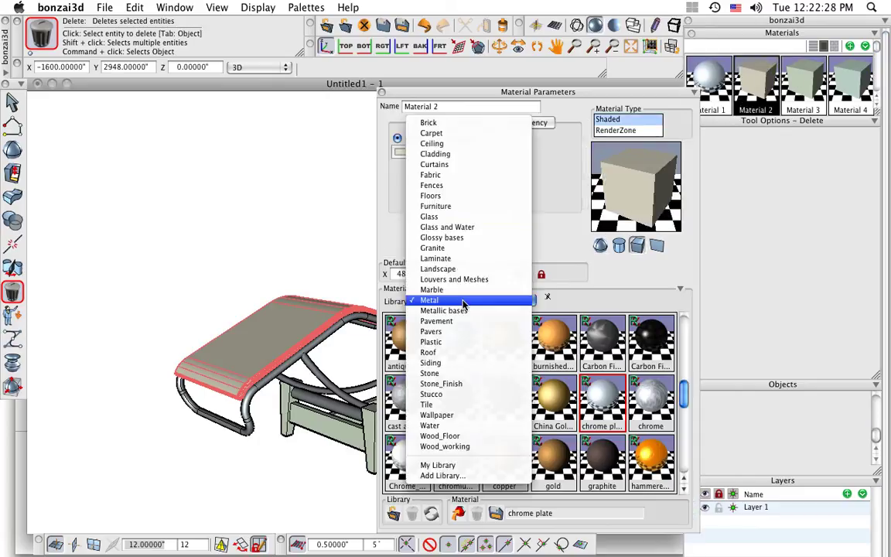
pyautogui.click(437, 206)
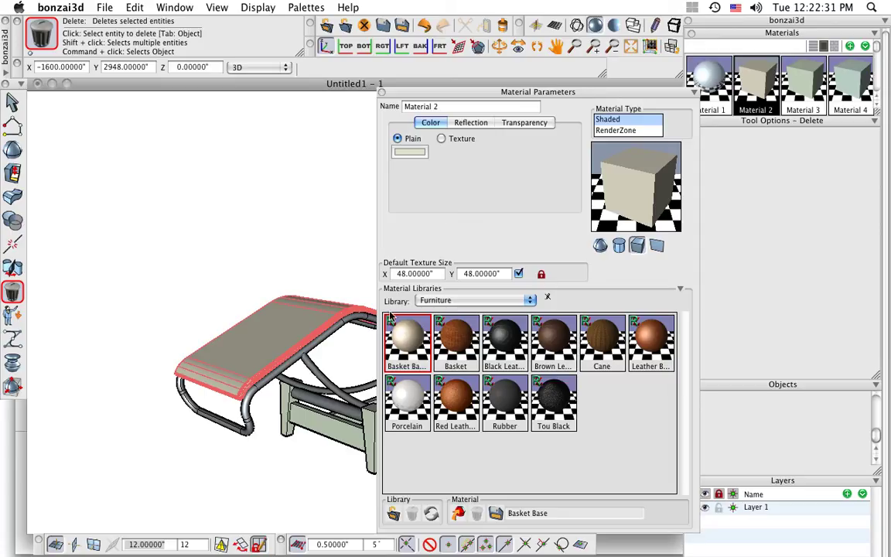
pyautogui.click(651, 360)
pyautogui.moveTo(651, 349); pyautogui.dragTo(637, 201)
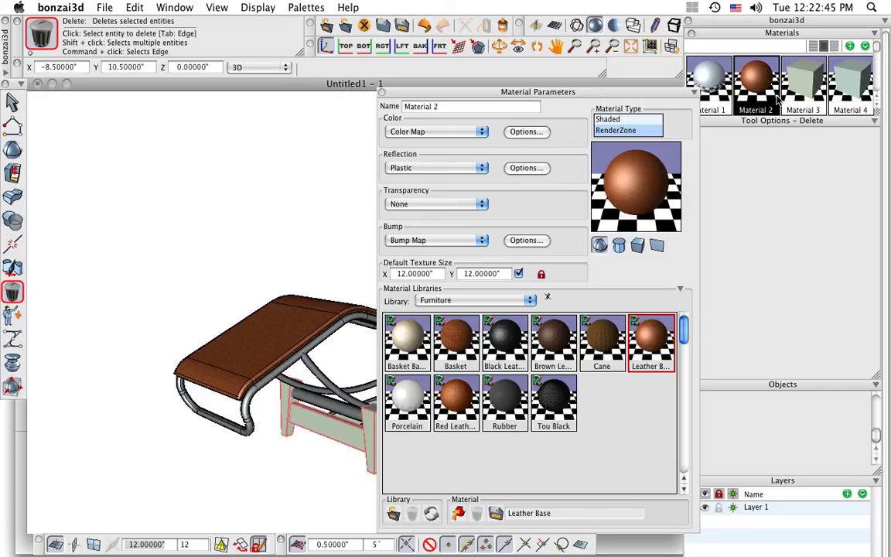
# - Replace Material 3 of the leg base with Maple Natural from the Wood_working library and close the material parameters
pyautogui.click(796, 89)
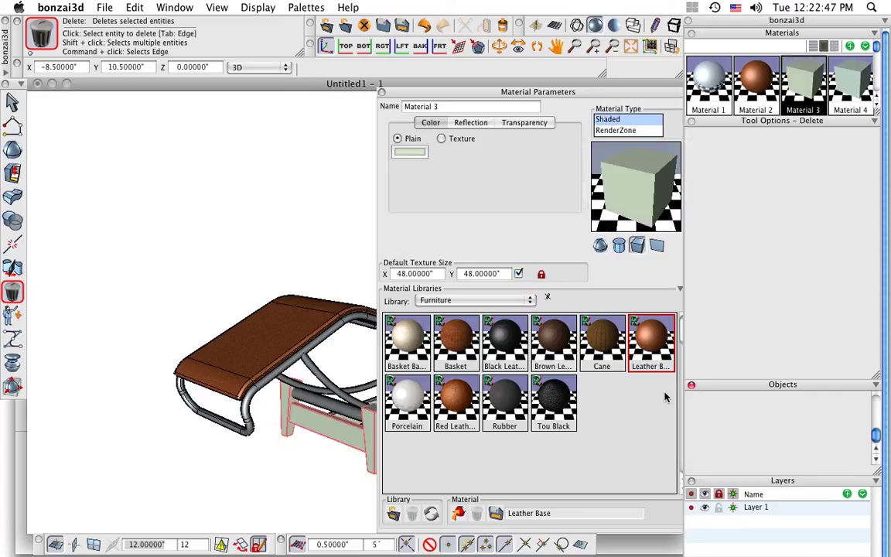
pyautogui.click(439, 302)
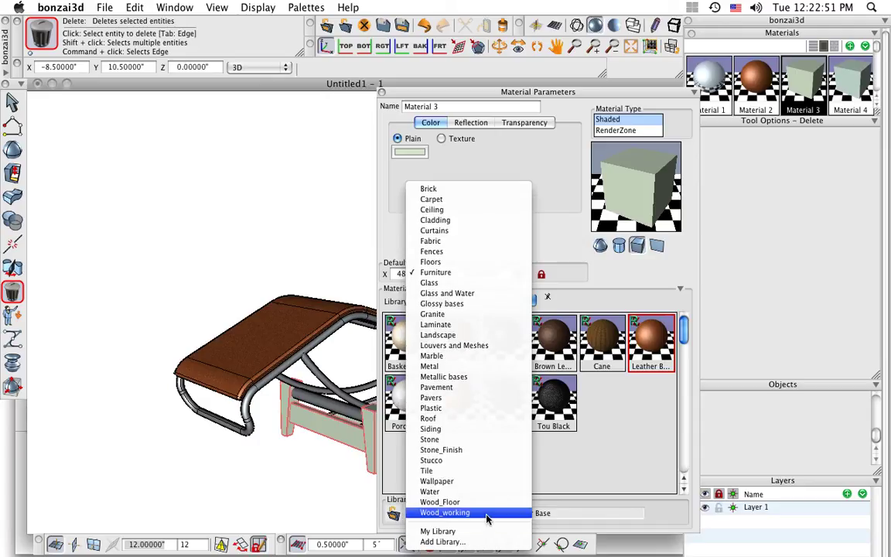
pyautogui.click(487, 519)
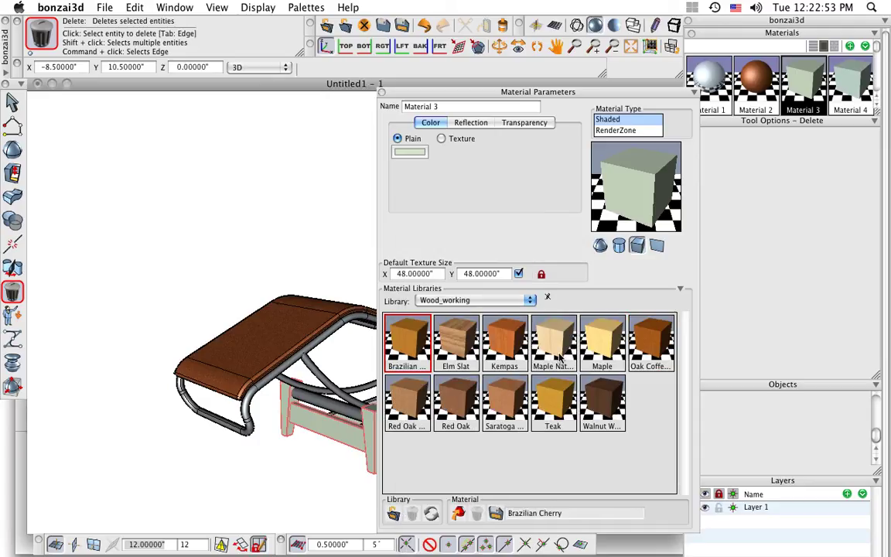
pyautogui.moveTo(552, 354); pyautogui.dragTo(636, 192)
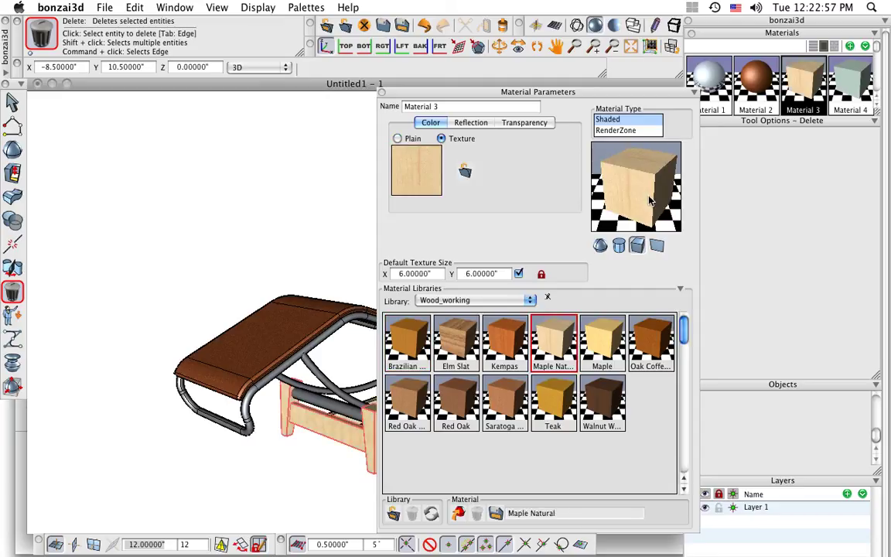
pyautogui.click(382, 92)
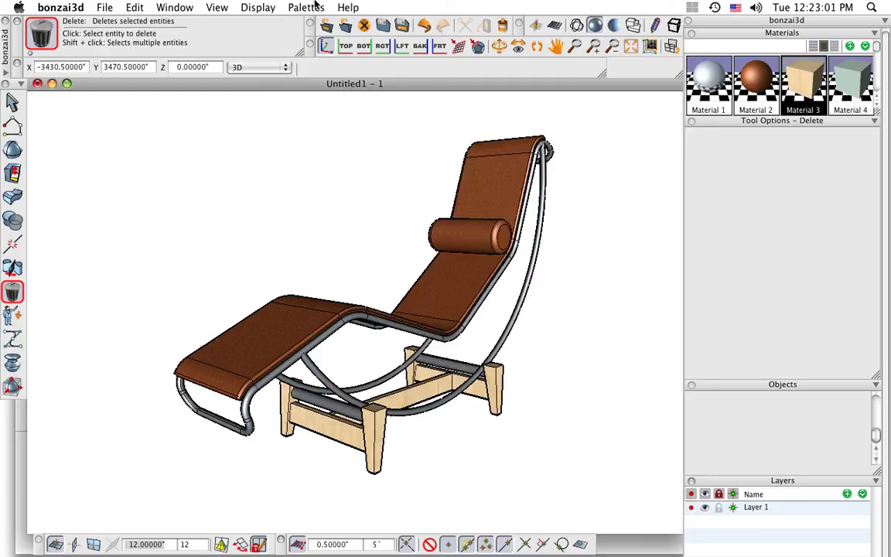
# - Edit the texture map on the leather seat, enlarging its horizontal and vertical tiling to about 34.68 inches
pyautogui.moveTo(358, 294); pyautogui.dragTo(377, 275, button='middle')
pyautogui.moveTo(357, 418); pyautogui.dragTo(276, 351, button='middle')
pyautogui.moveTo(17, 298)
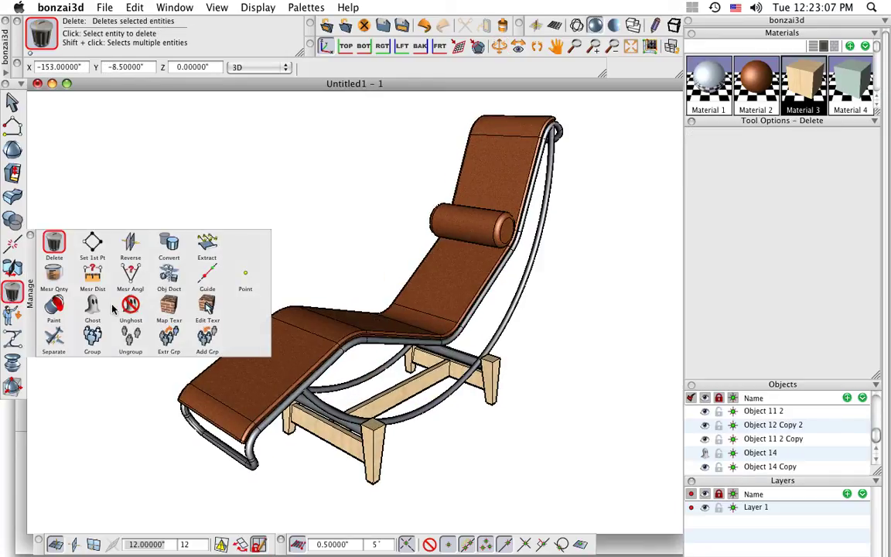
pyautogui.click(206, 308)
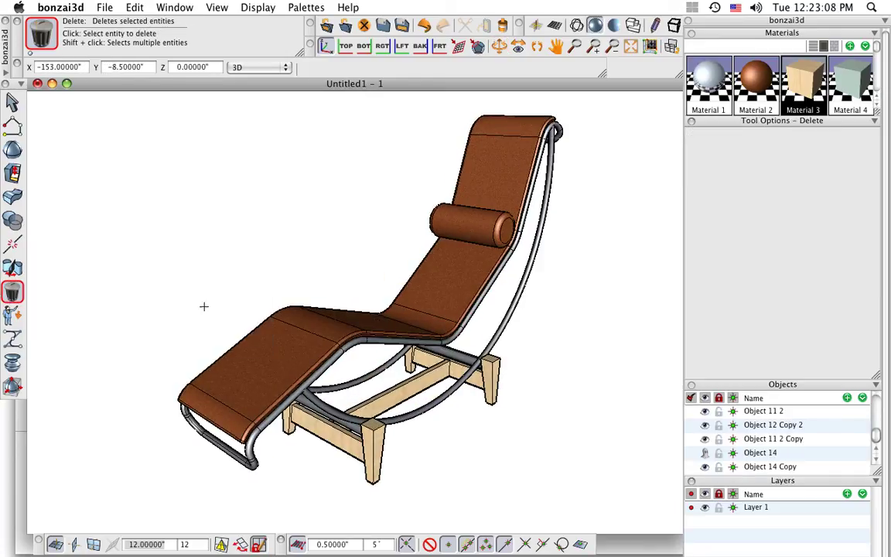
pyautogui.click(279, 338)
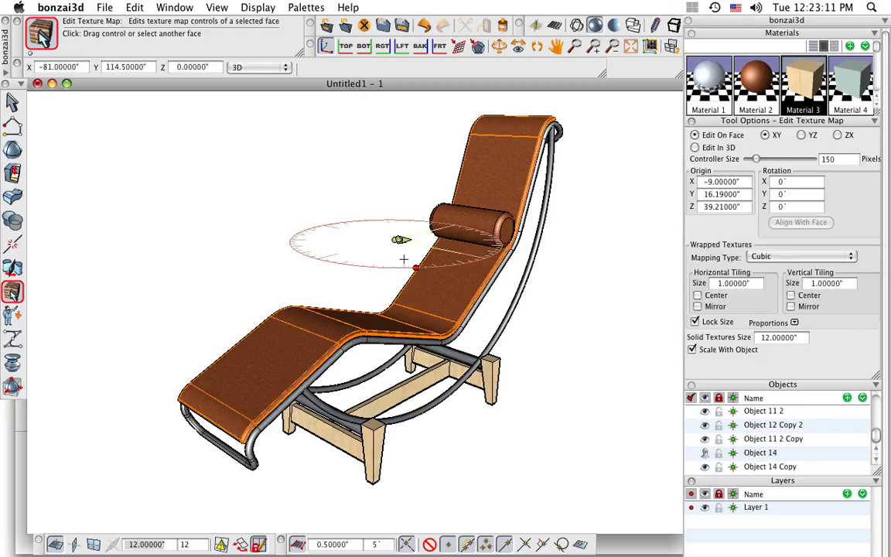
pyautogui.click(393, 224)
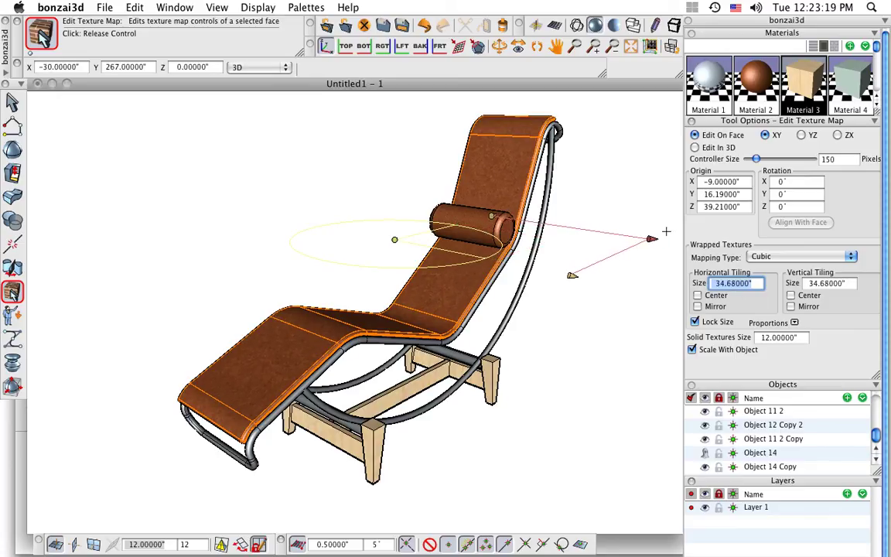
pyautogui.click(666, 230)
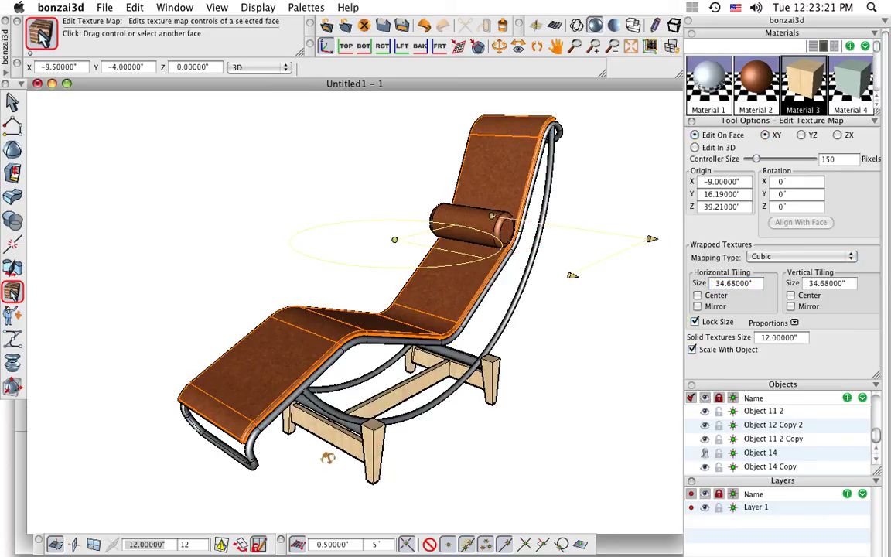
# - Map the wood texture onto the leg base using Best Match Per Object with a 4-inch wrapped texture size
pyautogui.moveTo(328, 457); pyautogui.dragTo(185, 396, button='middle')
pyautogui.scroll(5, 328, 428)
pyautogui.scroll(-3, 318, 379)
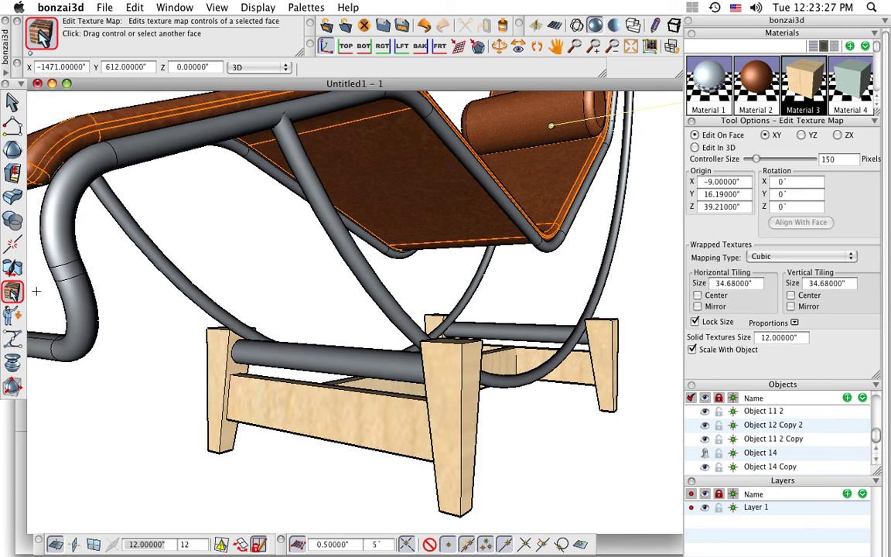
pyautogui.moveTo(12, 291); pyautogui.dragTo(159, 306)
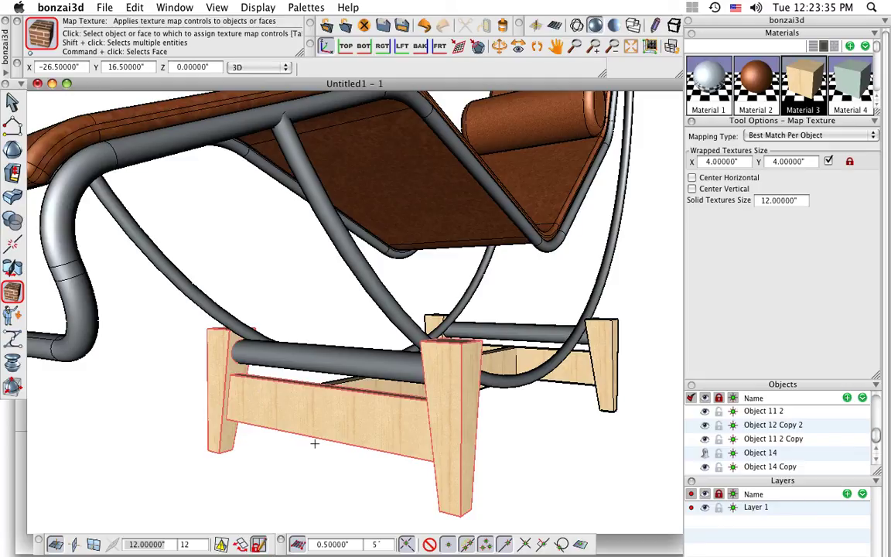
# - Edit the texture map on the outer face of the front leg rail, enlarging its tiling to about 5.71 inches
pyautogui.click(12, 267)
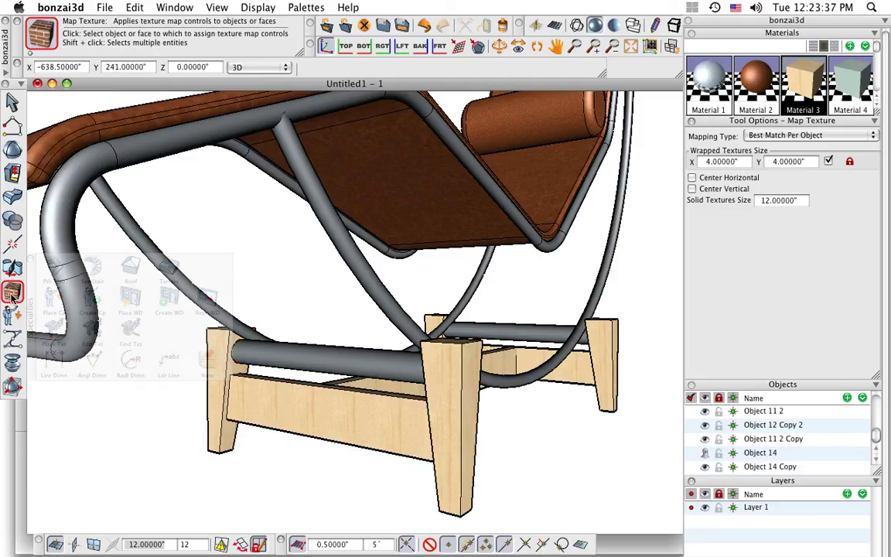
pyautogui.moveTo(14, 289)
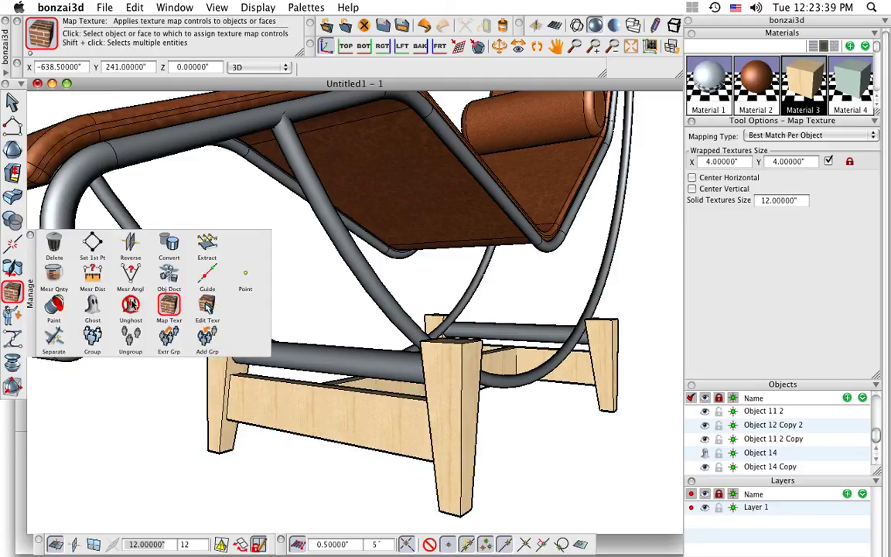
pyautogui.click(204, 305)
pyautogui.click(262, 369)
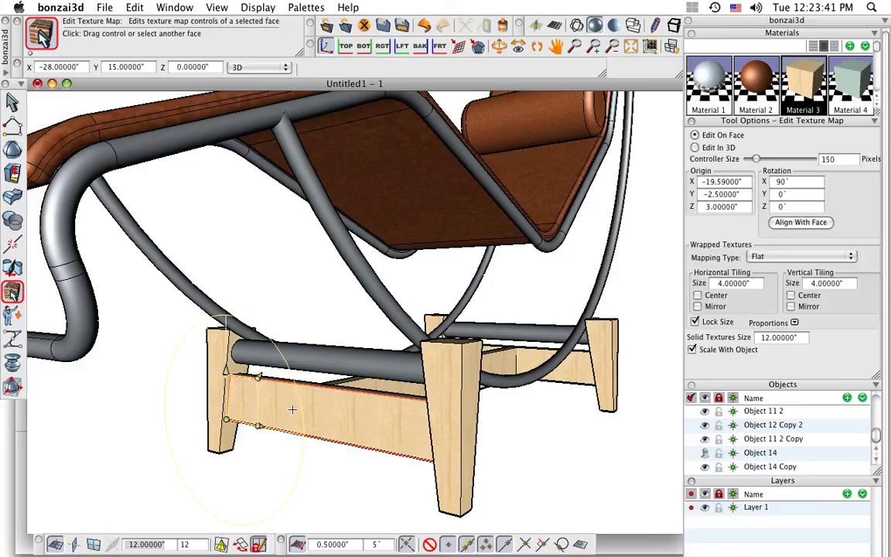
pyautogui.click(233, 338)
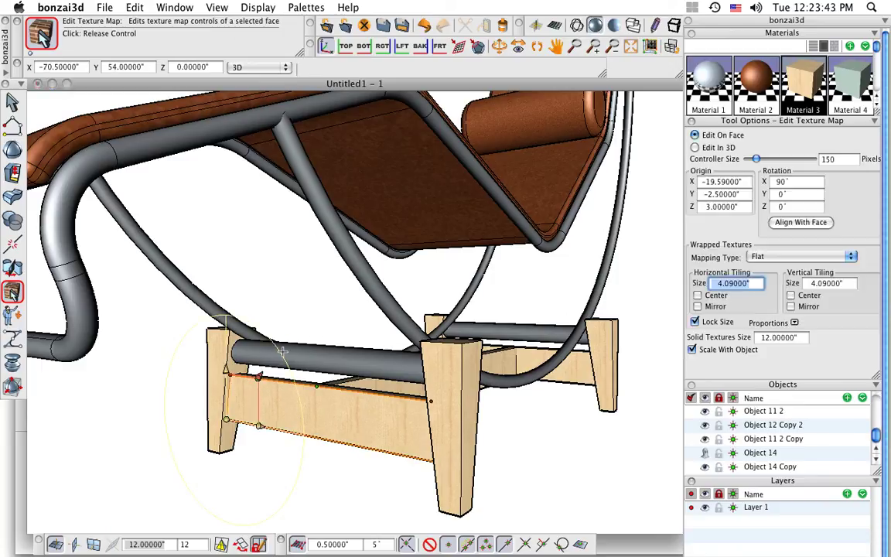
pyautogui.click(265, 356)
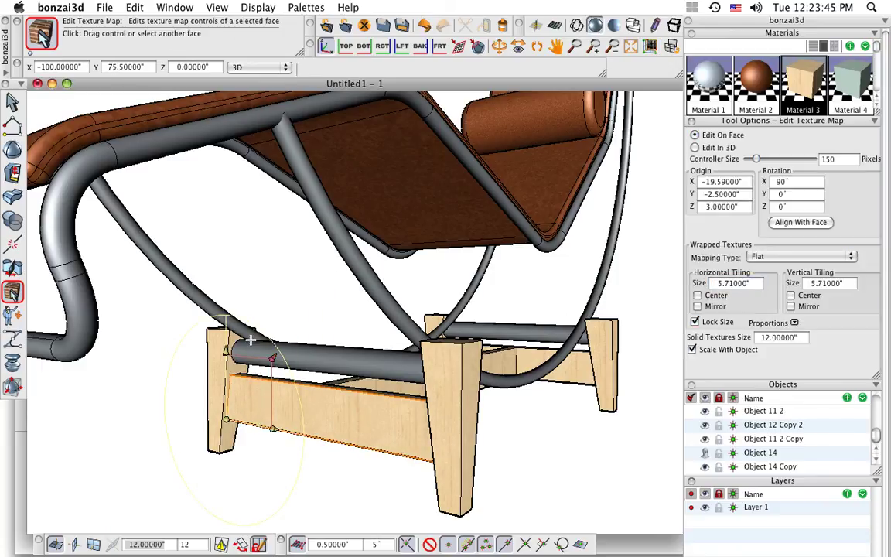
# - Rotate the front rail's wood texture to -90° about Z and shift its origin to about X -13.70, Z 1.48 inches
pyautogui.click(229, 315)
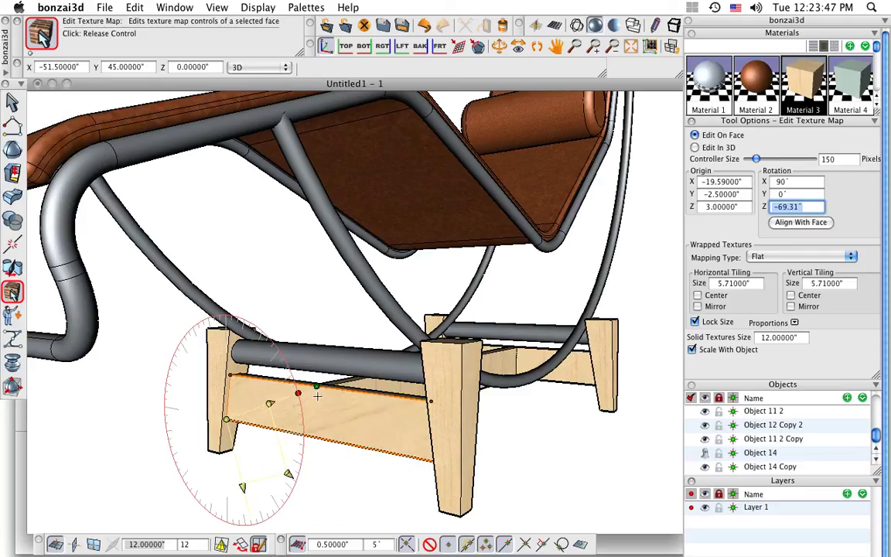
pyautogui.click(269, 430)
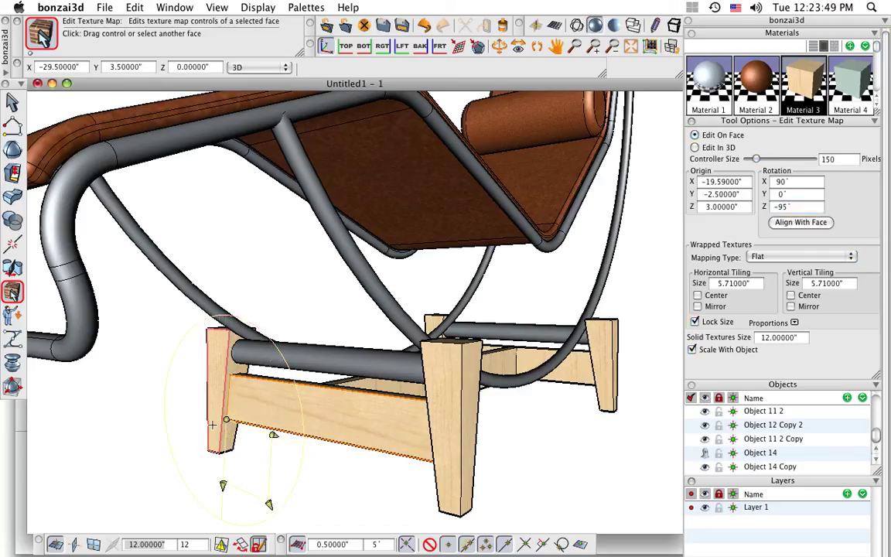
pyautogui.click(270, 428)
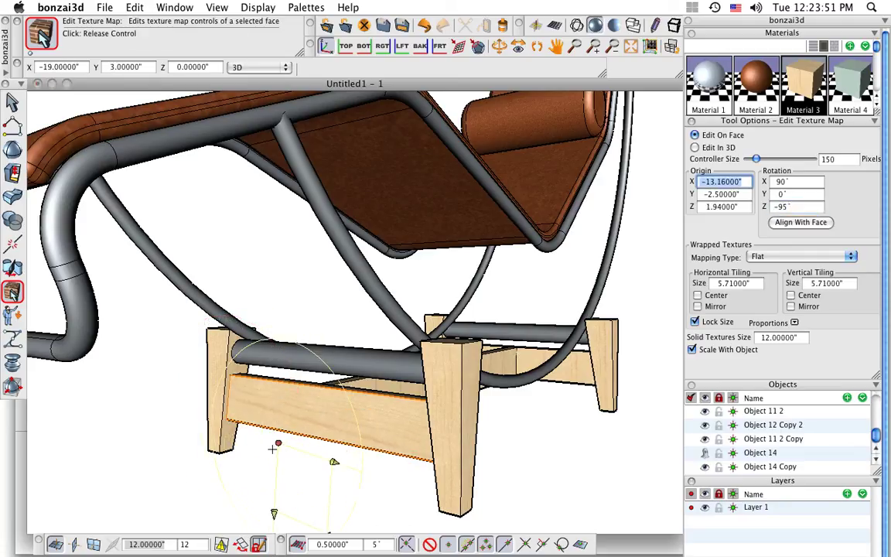
pyautogui.click(273, 449)
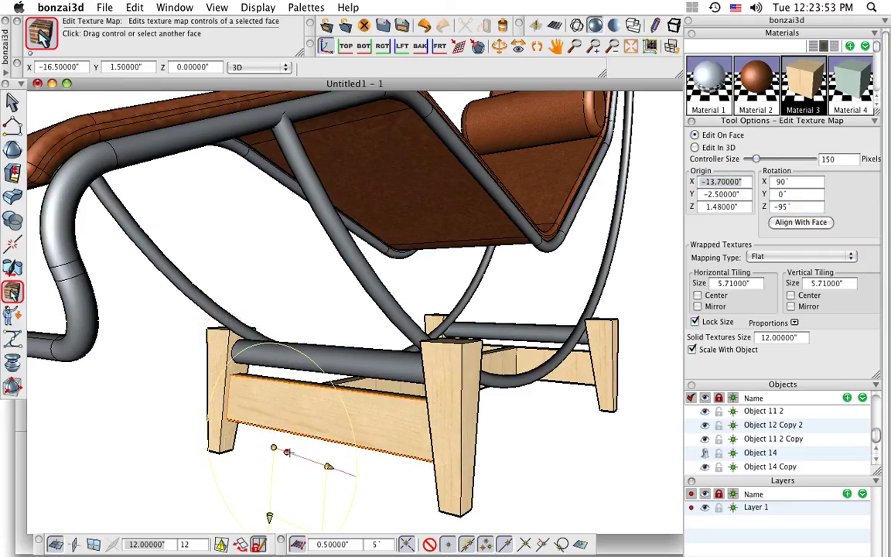
pyautogui.click(358, 468)
pyautogui.click(370, 474)
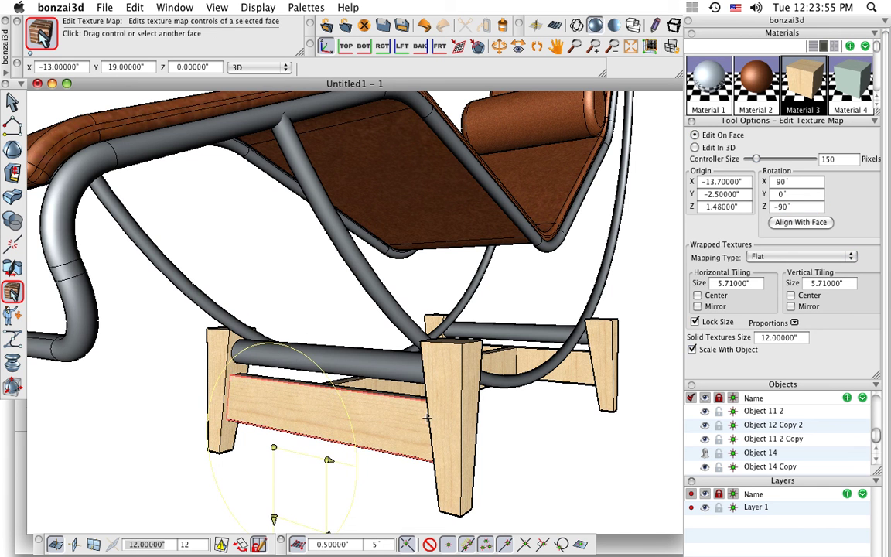
# - Rotate the texture on the base's long central beam to 85° about Z and move its origin to about Y 7.14, Z 4.25 inches
pyautogui.moveTo(566, 432); pyautogui.dragTo(199, 424, button='middle')
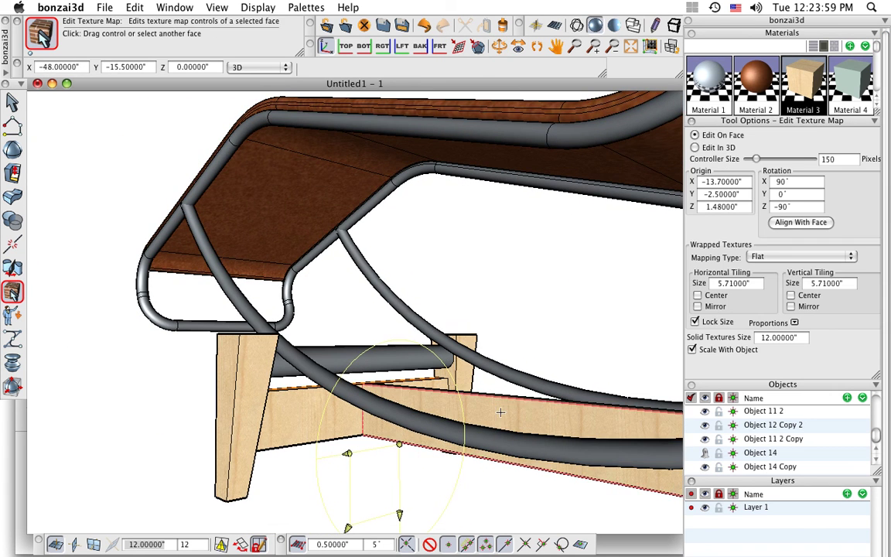
pyautogui.click(408, 393)
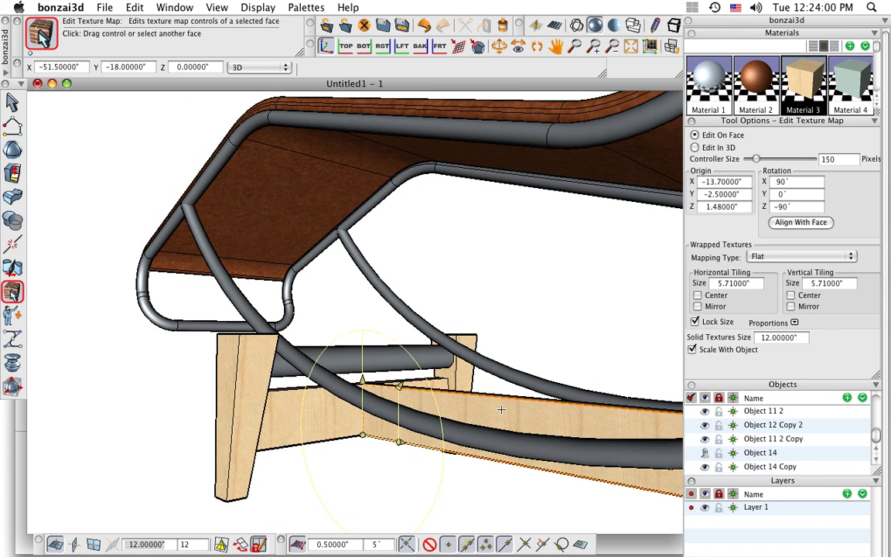
pyautogui.click(365, 329)
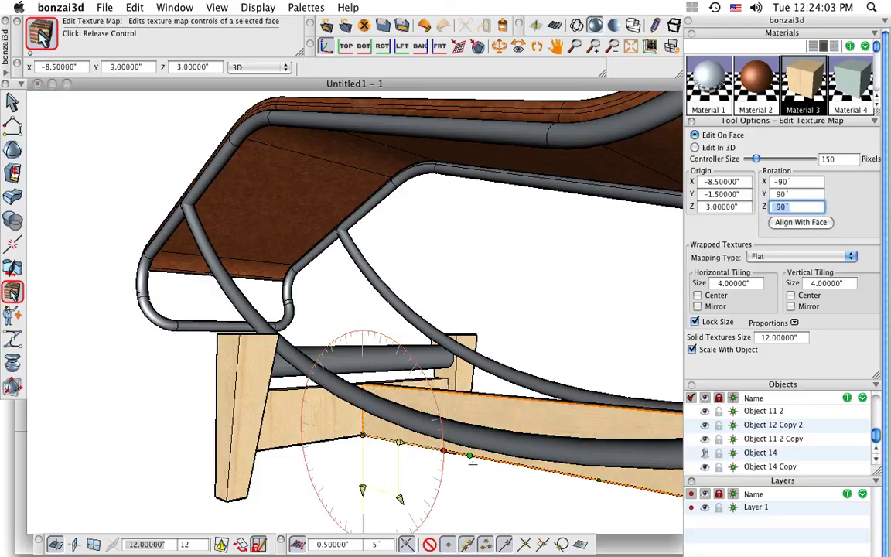
pyautogui.click(430, 470)
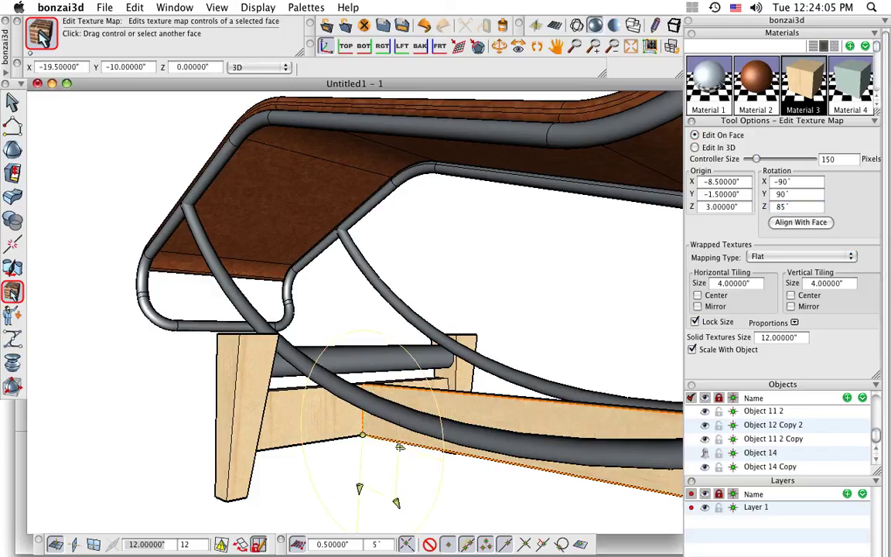
pyautogui.moveTo(512, 366); pyautogui.dragTo(511, 381, button='middle')
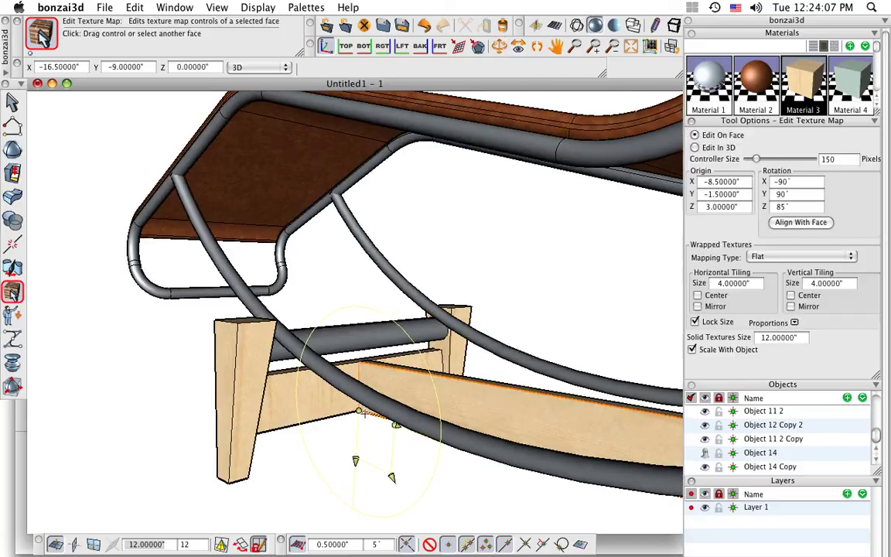
pyautogui.click(359, 411)
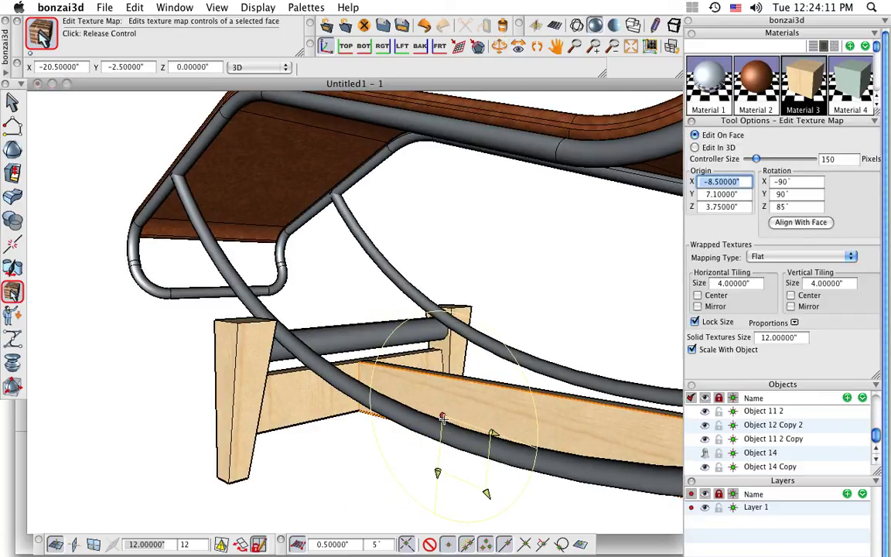
pyautogui.click(442, 418)
pyautogui.scroll(-4, 174, 361)
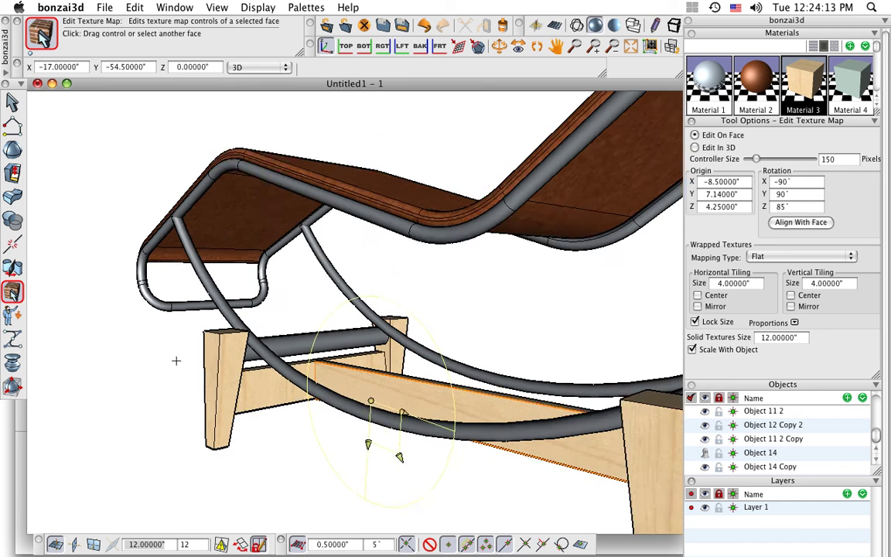
pyautogui.click(13, 106)
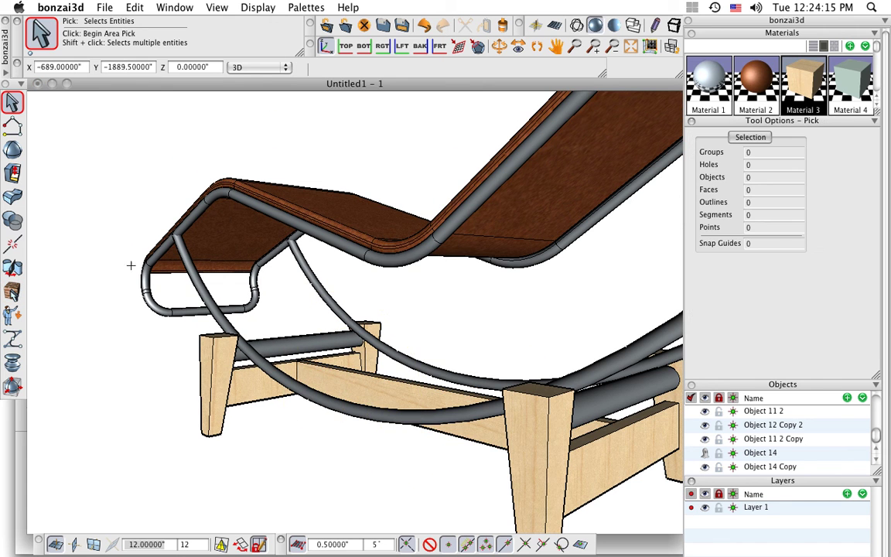
# - Change Material 4's plain color to white with RGB 255, 255, 255 and close the material parameters
pyautogui.moveTo(178, 373); pyautogui.dragTo(453, 359, button='middle')
pyautogui.click(854, 92)
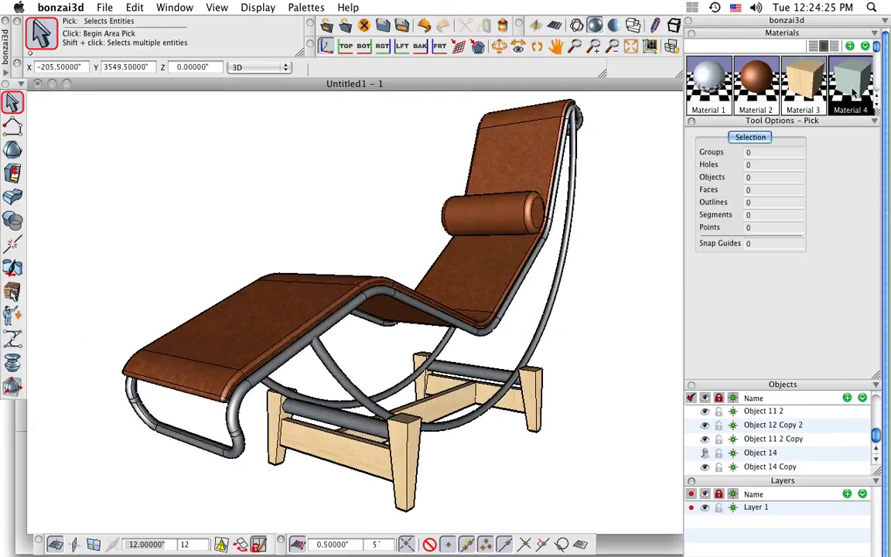
pyautogui.doubleClick(861, 91)
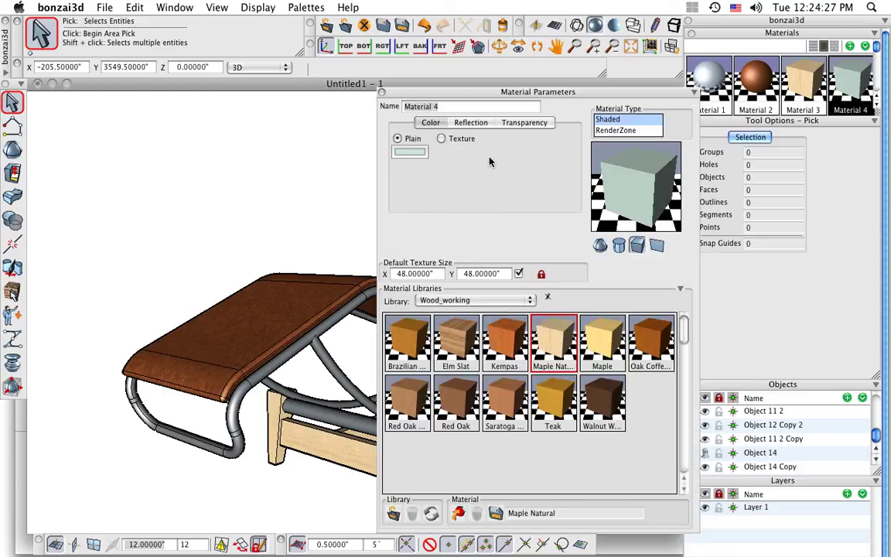
pyautogui.click(414, 155)
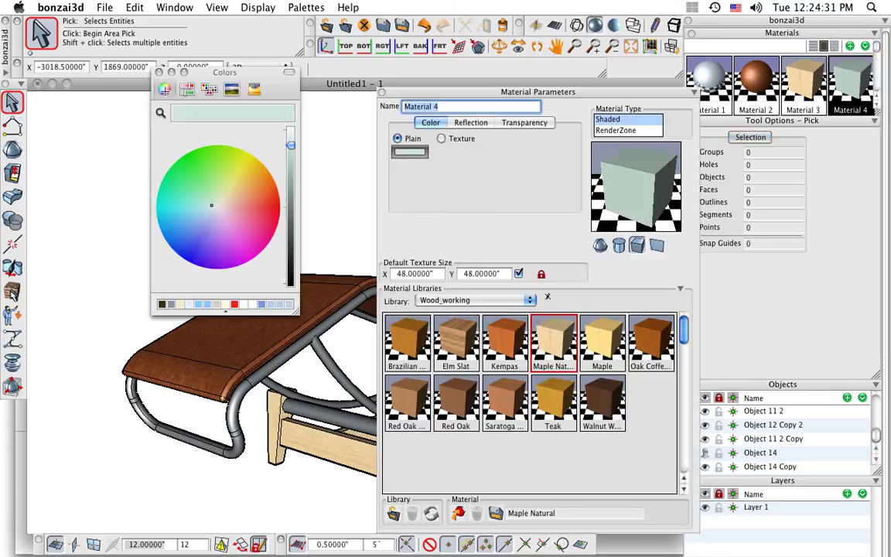
pyautogui.click(187, 90)
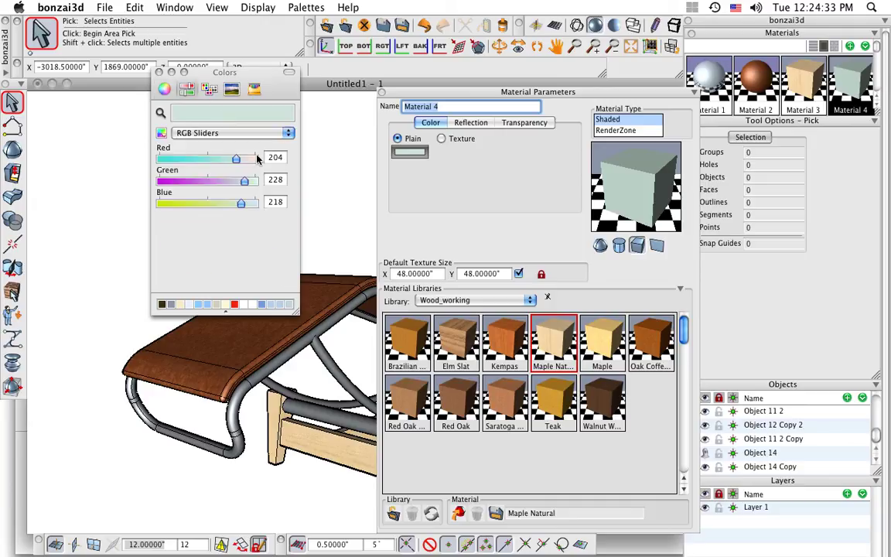
pyautogui.moveTo(238, 159); pyautogui.dragTo(269, 203)
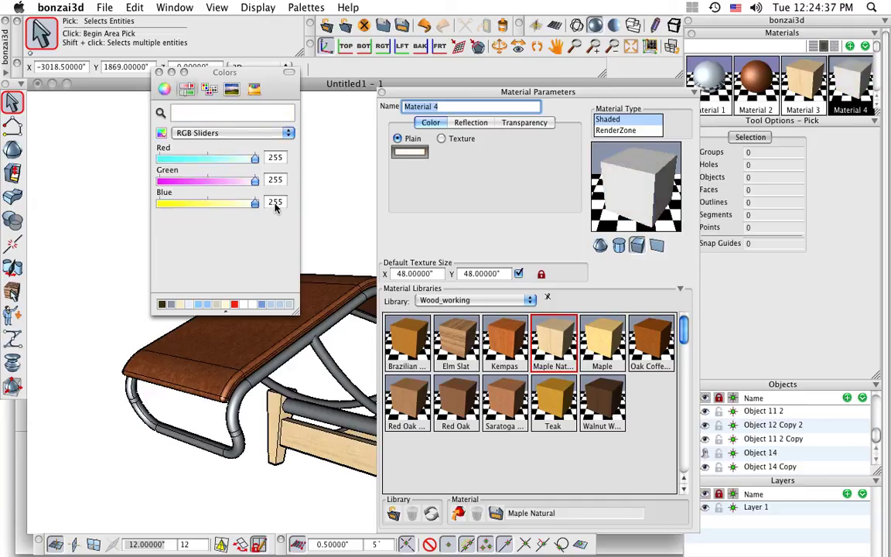
pyautogui.click(159, 72)
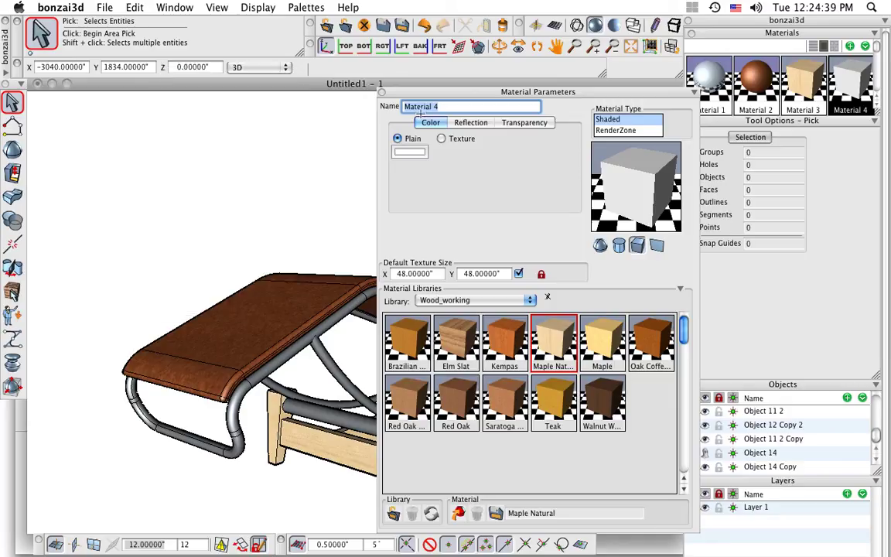
pyautogui.click(382, 93)
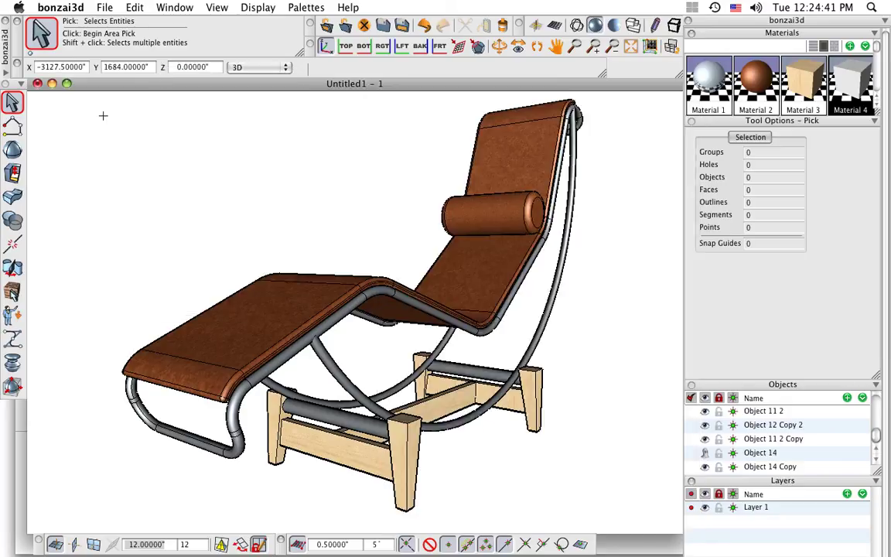
# - Draw a flat circular surface as the floor, centered under the chaise base, with a radius of more than 200 inches
pyautogui.moveTo(12, 125)
pyautogui.click(171, 112)
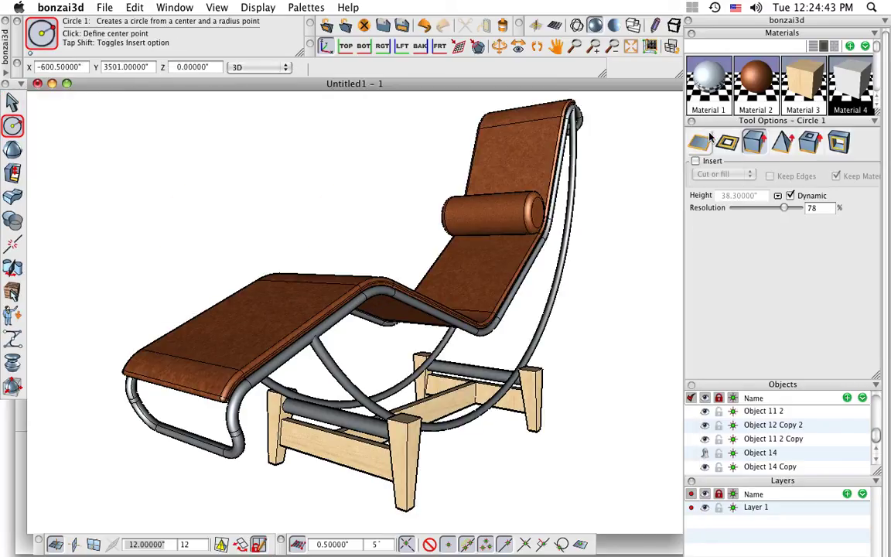
pyautogui.click(437, 449)
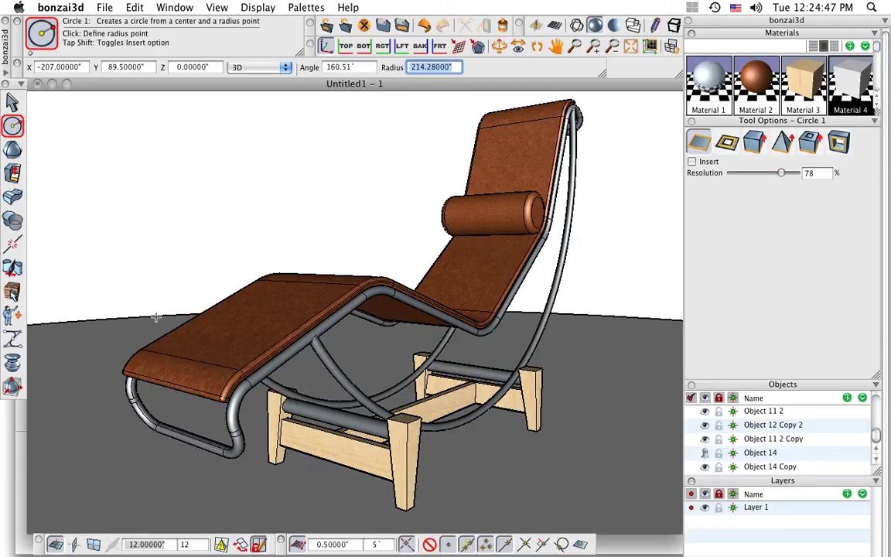
pyautogui.click(149, 310)
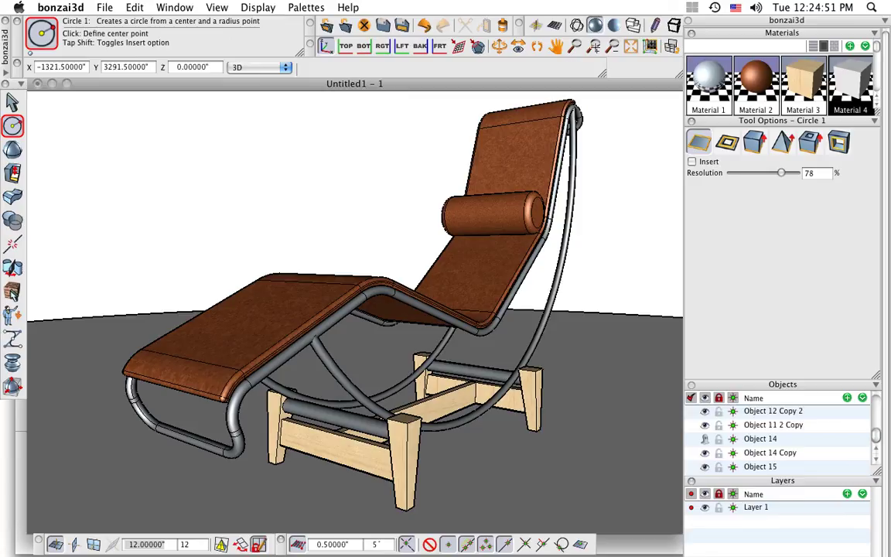
# - Show the list of lights and change the model display to Shaded Full to see cast shadows
pyautogui.click(594, 26)
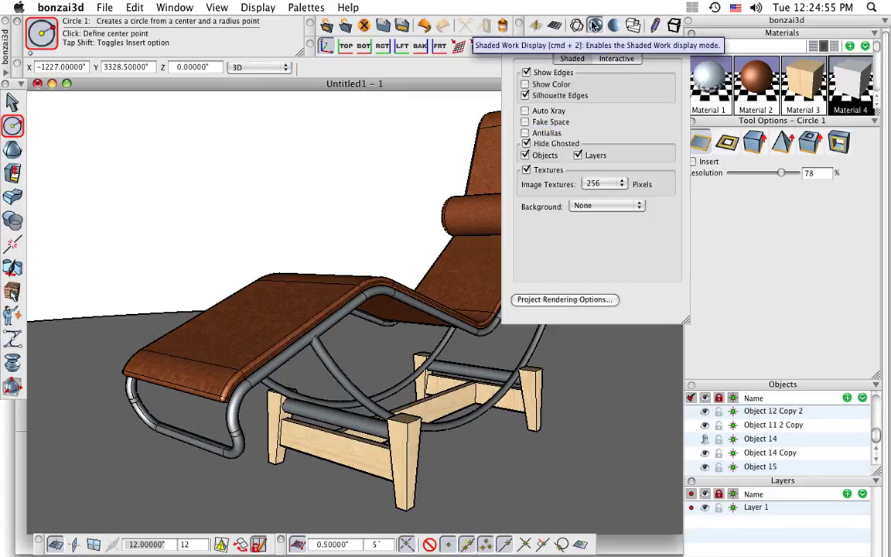
pyautogui.click(589, 28)
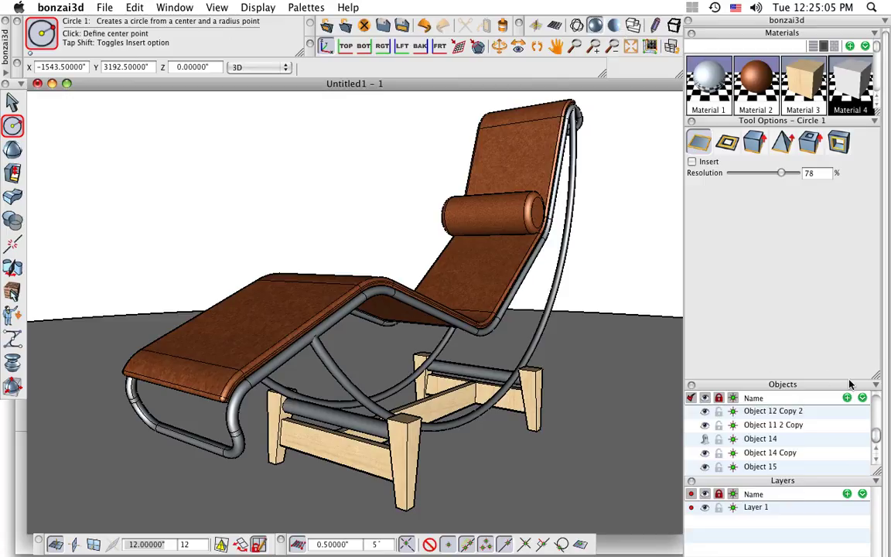
pyautogui.click(877, 386)
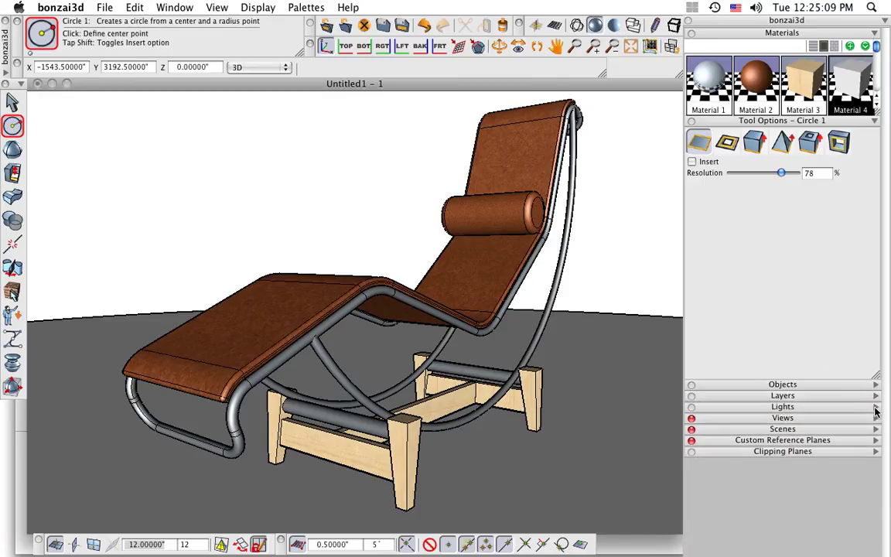
pyautogui.click(875, 407)
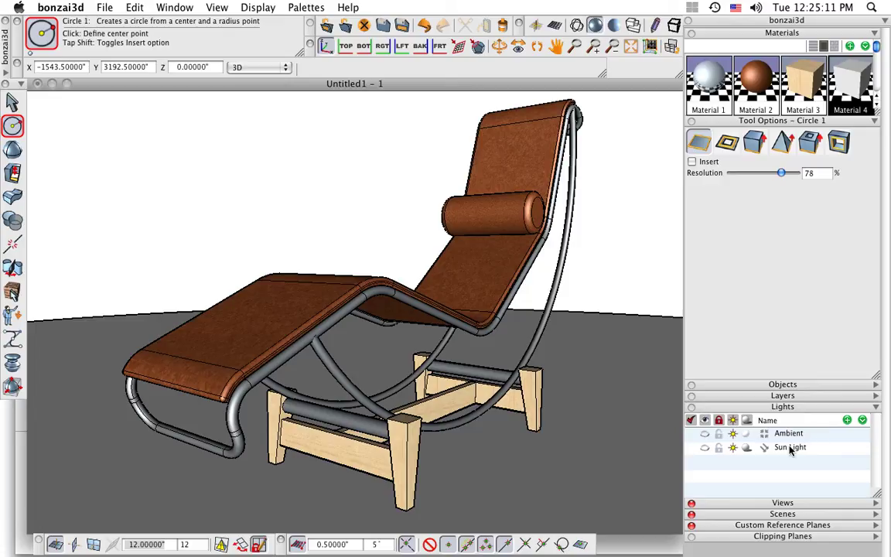
pyautogui.click(614, 26)
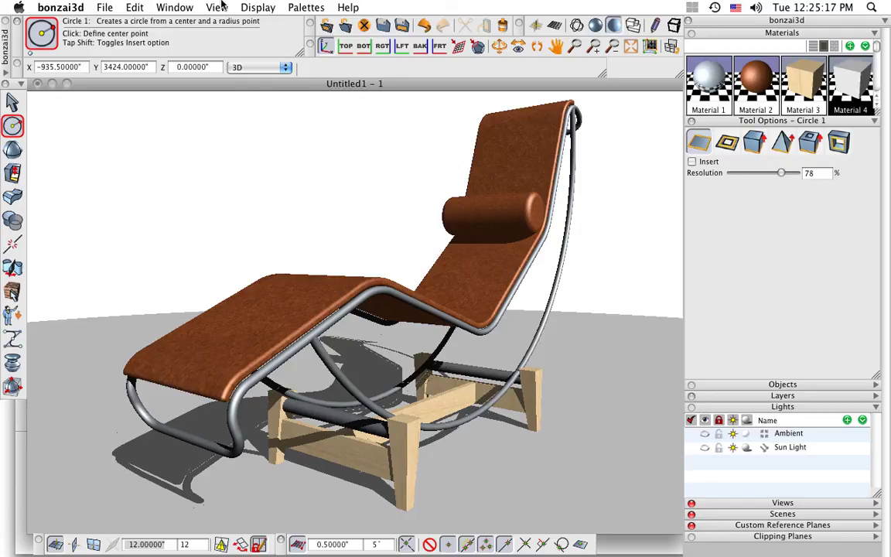
pyautogui.click(252, 7)
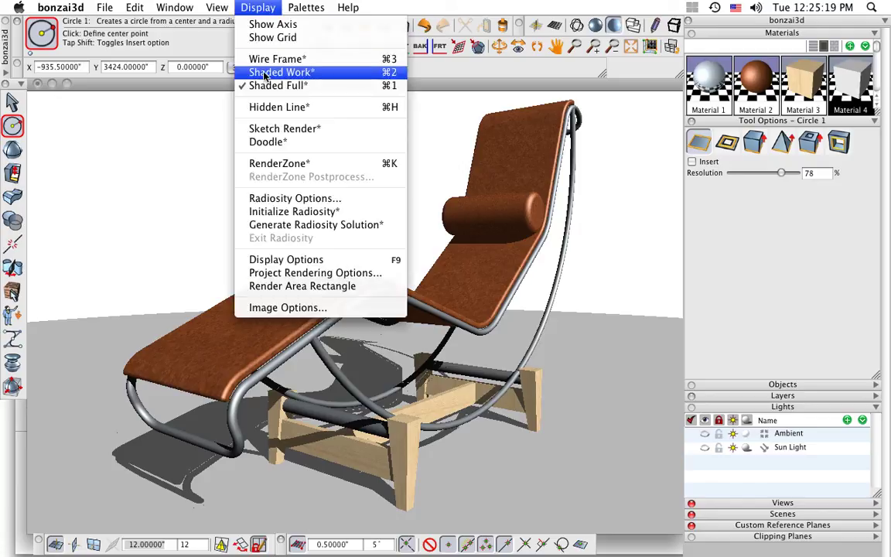
pyautogui.click(263, 6)
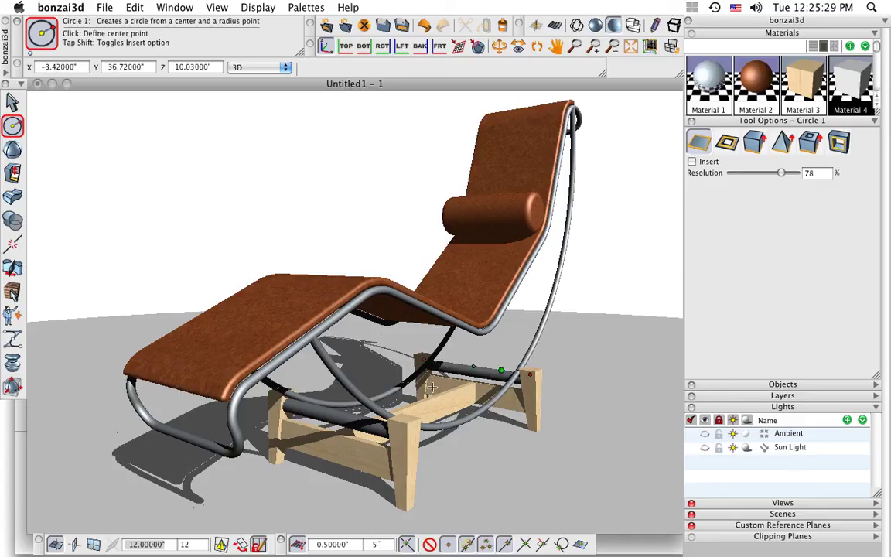
# - Make the Sun Light visible and show synchronized multiple views, with the entire light framed in the top view
pyautogui.moveTo(345, 370); pyautogui.dragTo(382, 410, button='middle')
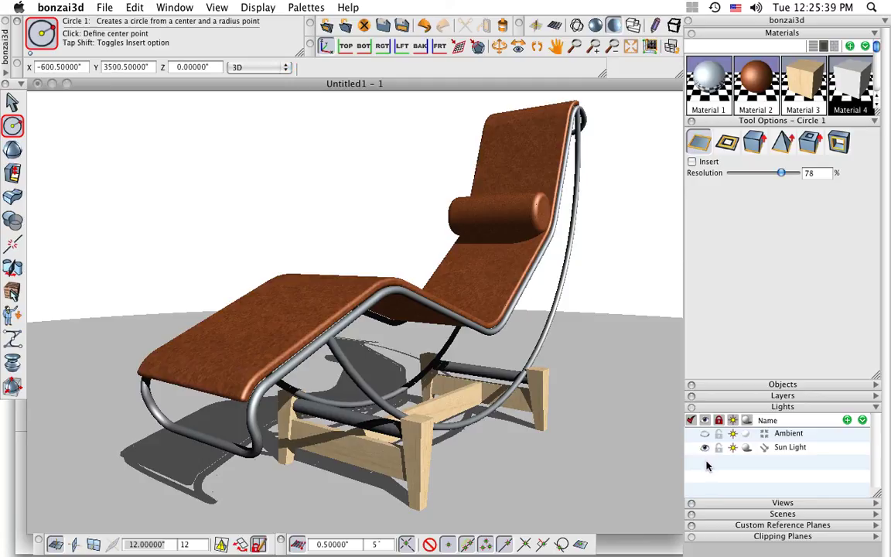
pyautogui.click(671, 47)
pyautogui.click(671, 46)
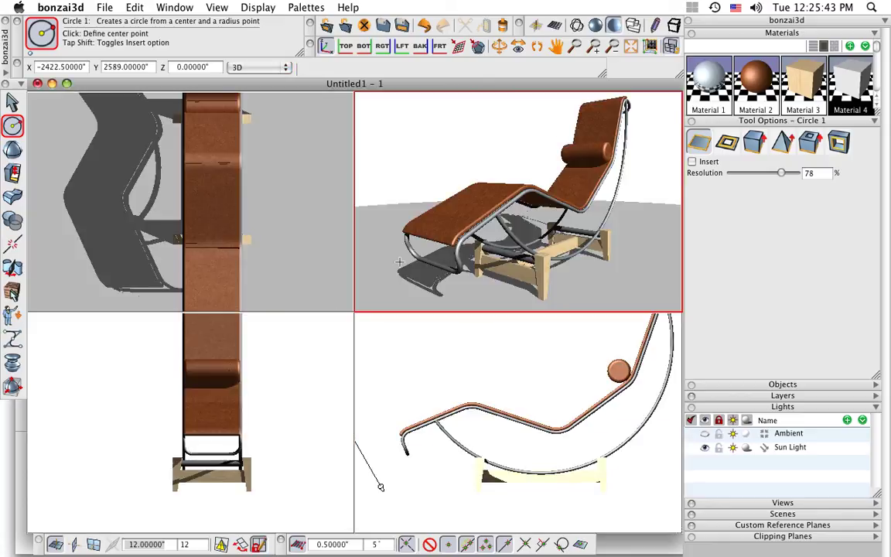
pyautogui.click(175, 7)
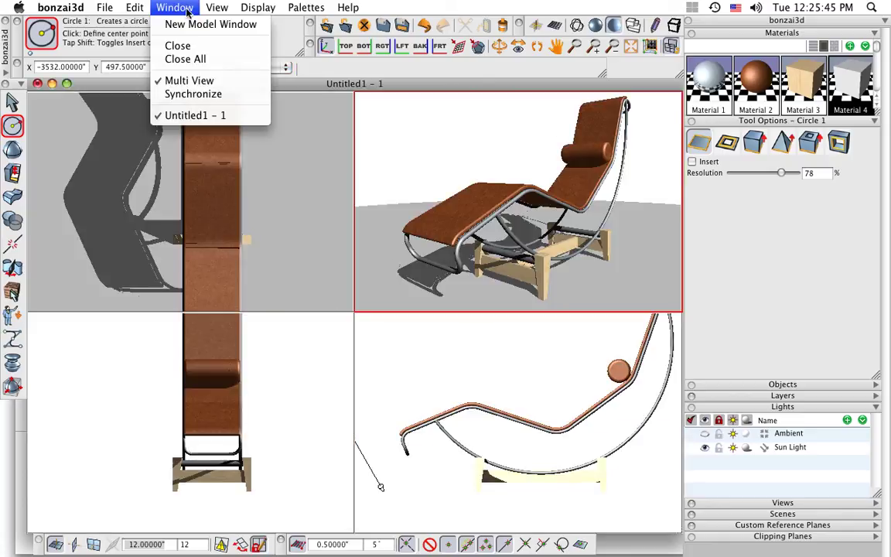
pyautogui.click(180, 93)
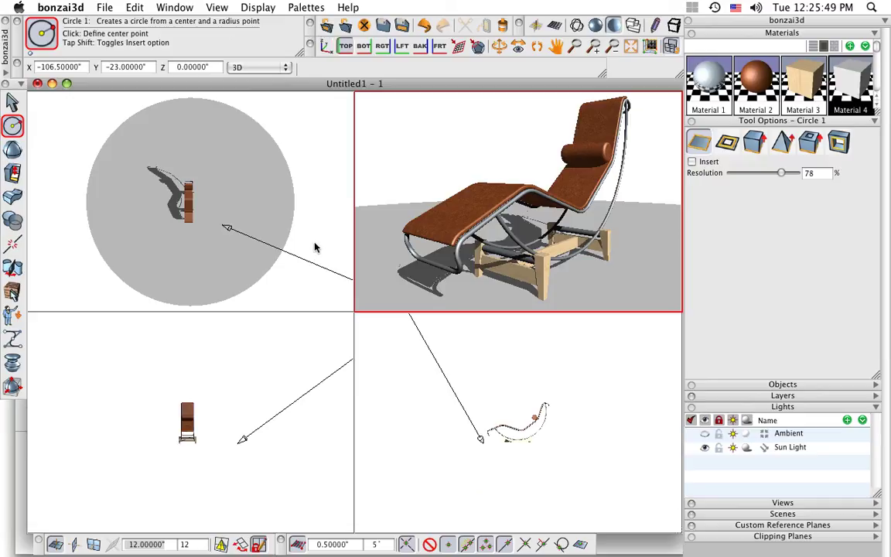
pyautogui.click(314, 241)
pyautogui.scroll(-2, 313, 241)
pyautogui.scroll(-1, 314, 239)
pyautogui.moveTo(314, 234); pyautogui.dragTo(254, 214, button='middle')
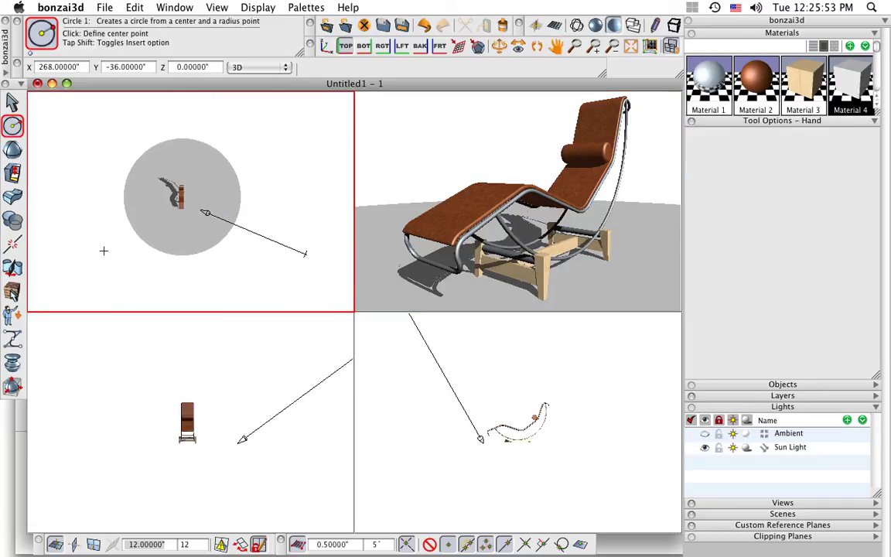
# - With snapping off, move the Sun Light's source end about 290 inches closer to the chaise in the top view and restore the single perspective view
pyautogui.moveTo(14, 268)
pyautogui.click(48, 269)
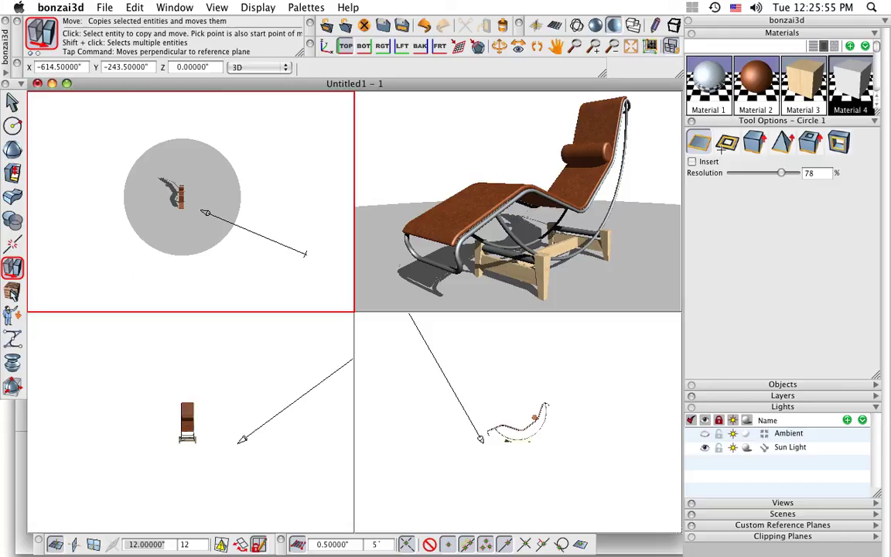
pyautogui.click(694, 141)
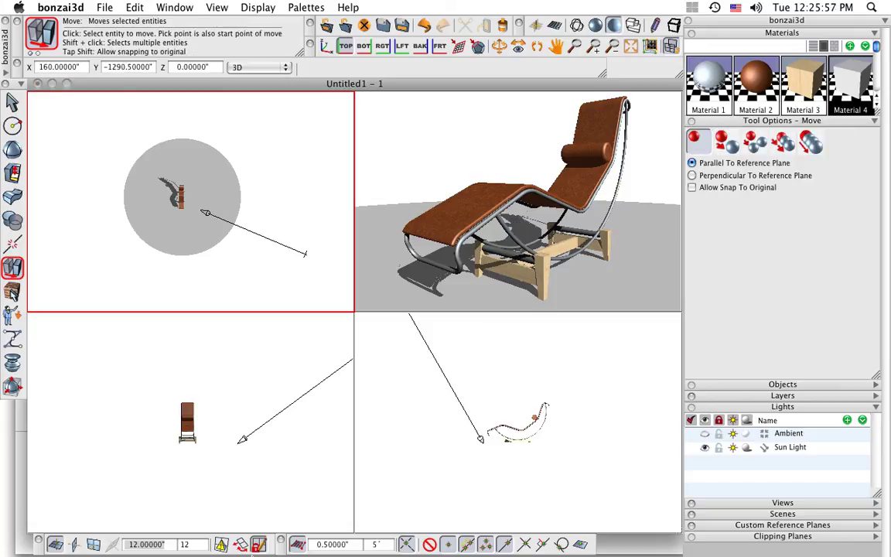
pyautogui.click(429, 543)
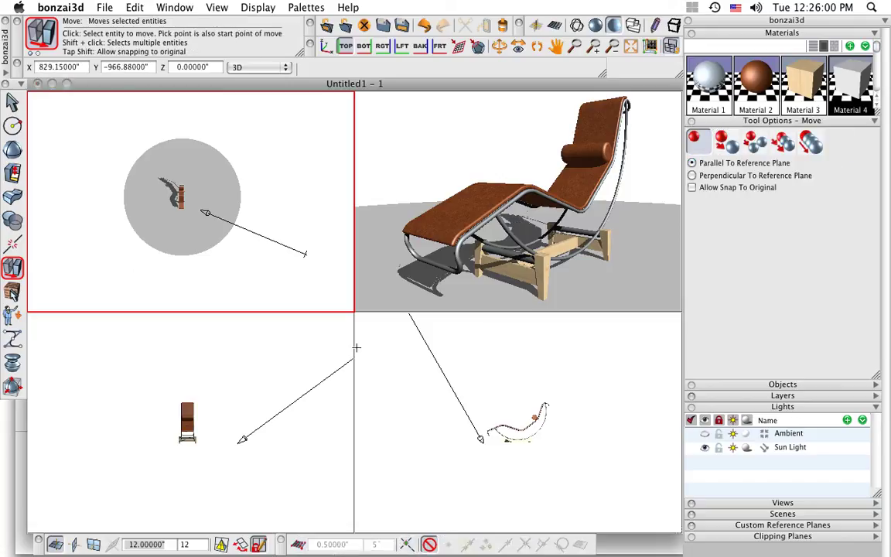
pyautogui.click(306, 254)
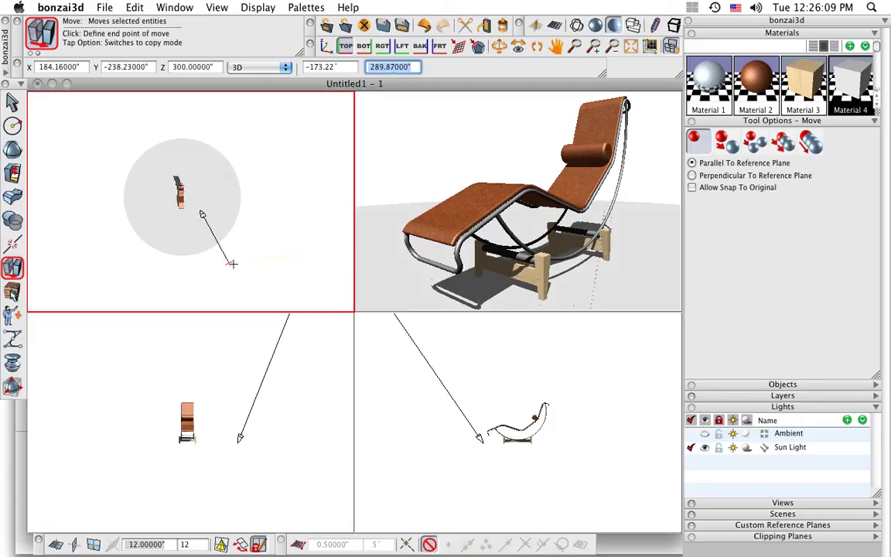
pyautogui.click(391, 167)
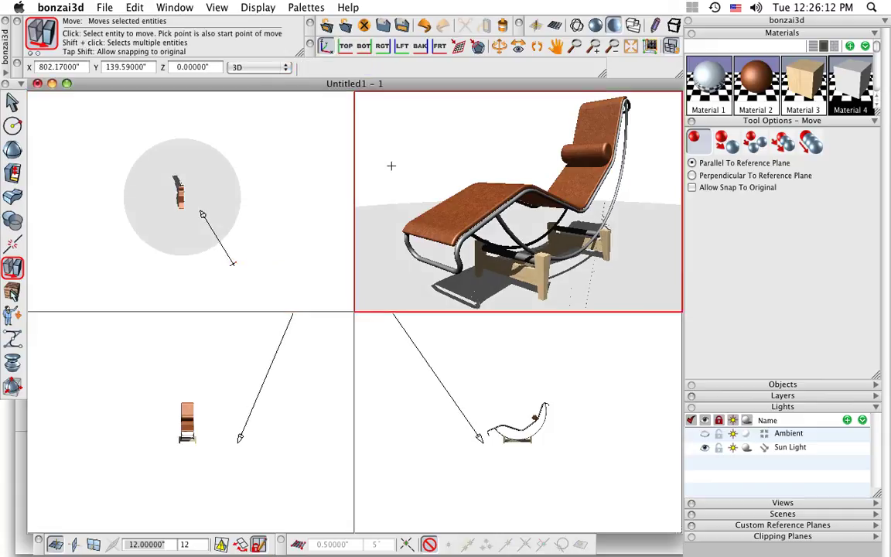
pyautogui.click(670, 45)
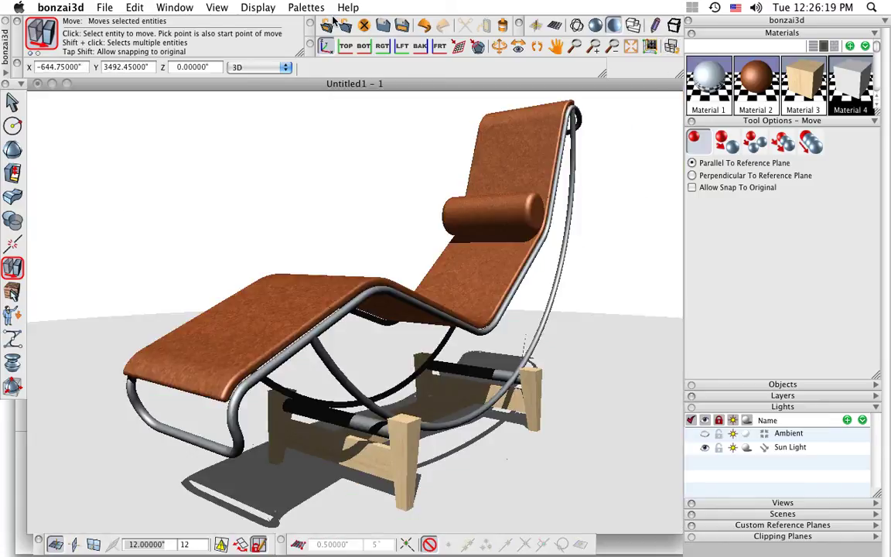
# - Check the RenderZone shading options, render the chaise with RenderZone, and return to the Shaded Full display
pyautogui.click(311, 23)
pyautogui.moveTo(520, 31); pyautogui.dragTo(324, 24)
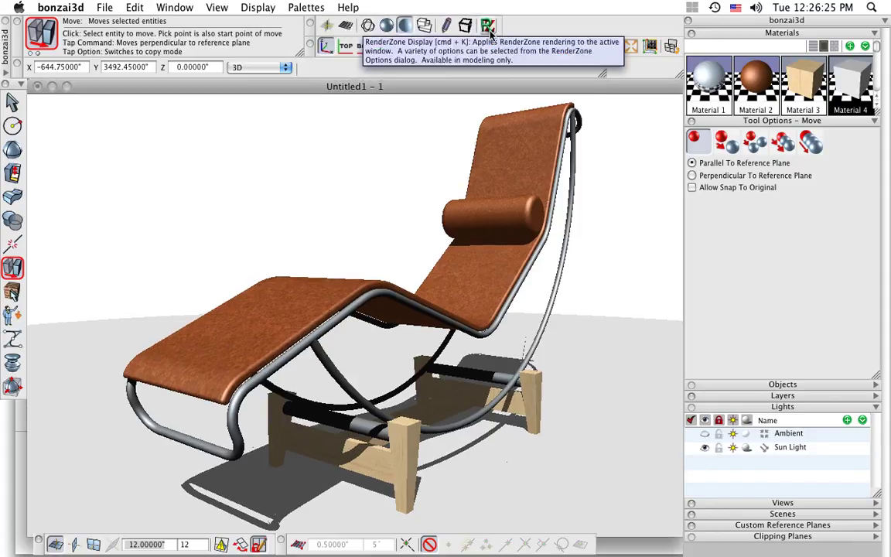
pyautogui.doubleClick(489, 31)
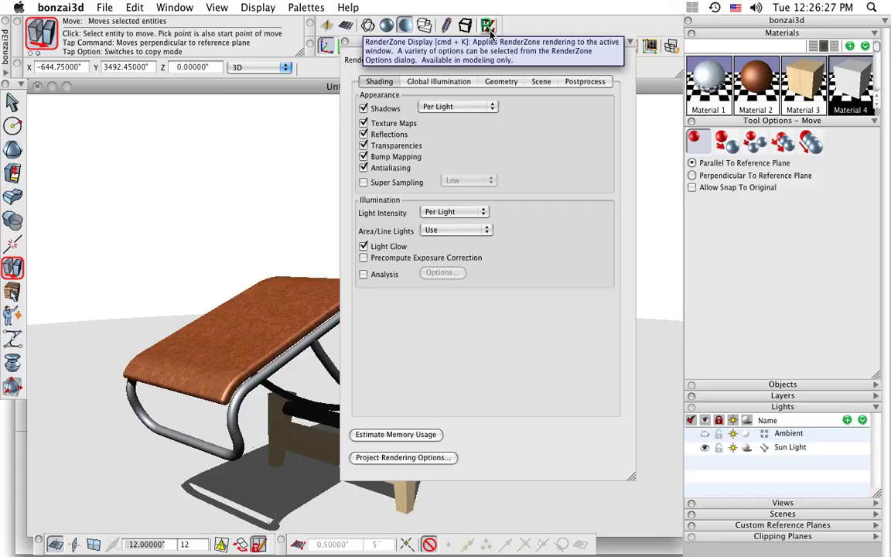
pyautogui.click(345, 42)
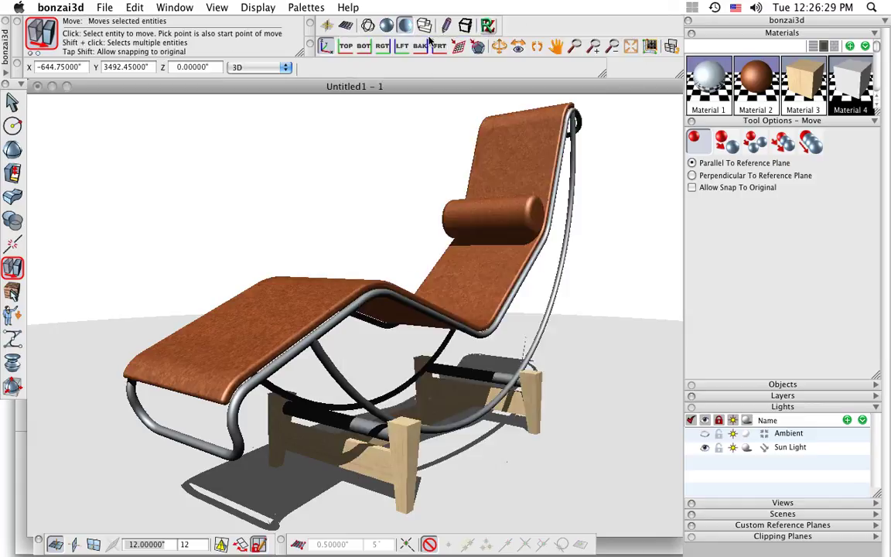
pyautogui.click(488, 26)
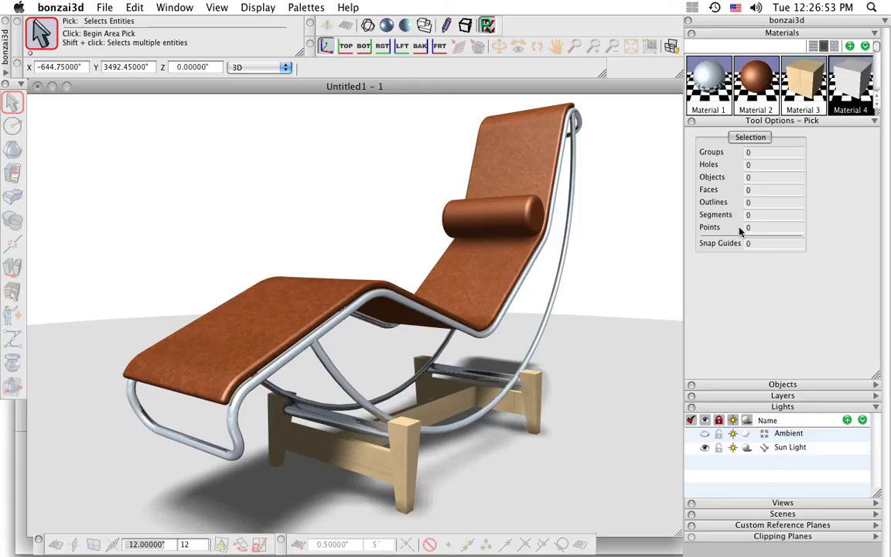
pyautogui.click(406, 25)
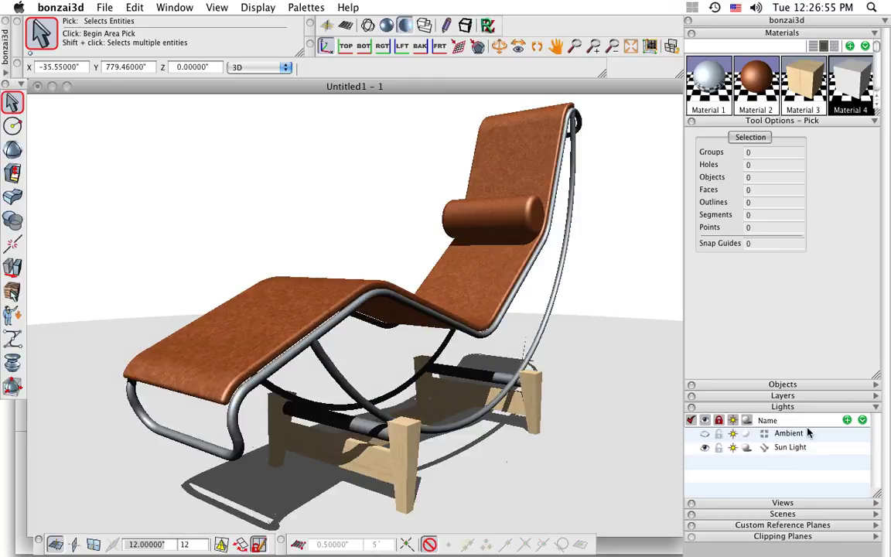
# - Change the Sun Light's type to Environment and its map type to Spherical
pyautogui.doubleClick(784, 447)
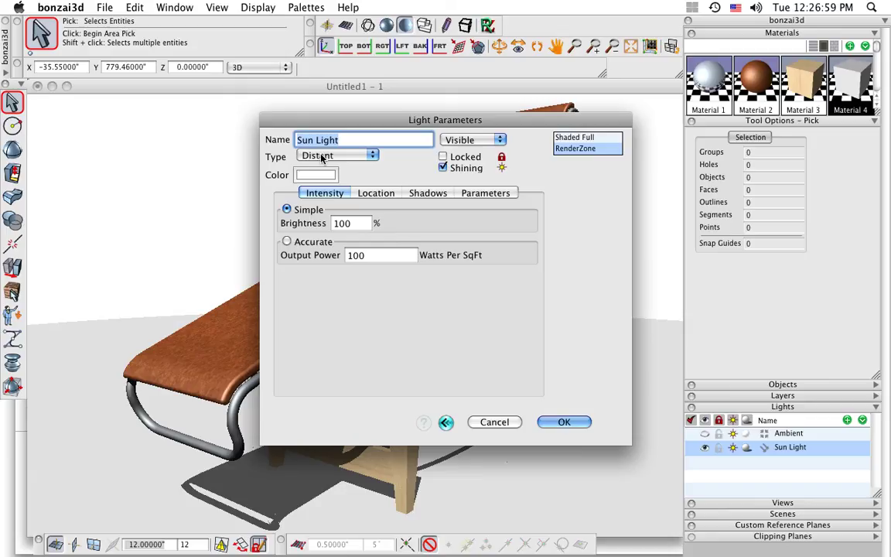
pyautogui.click(323, 157)
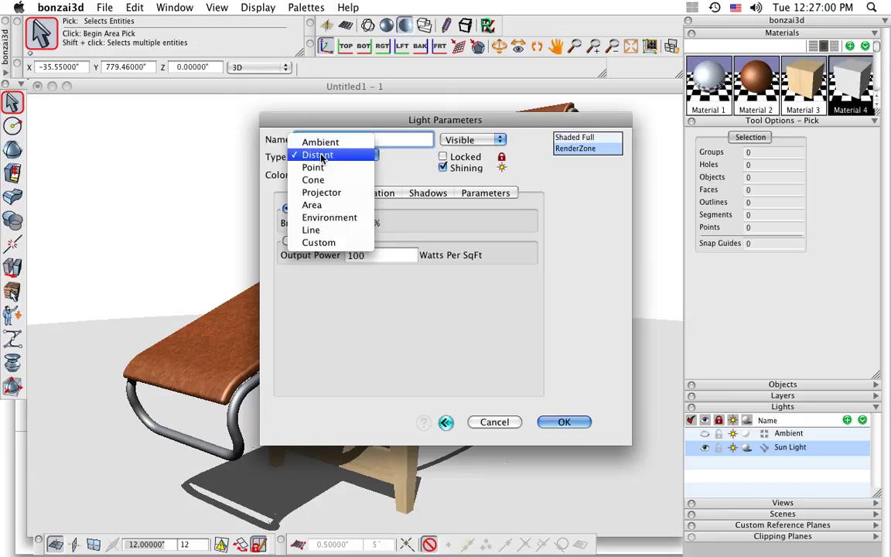
pyautogui.click(361, 219)
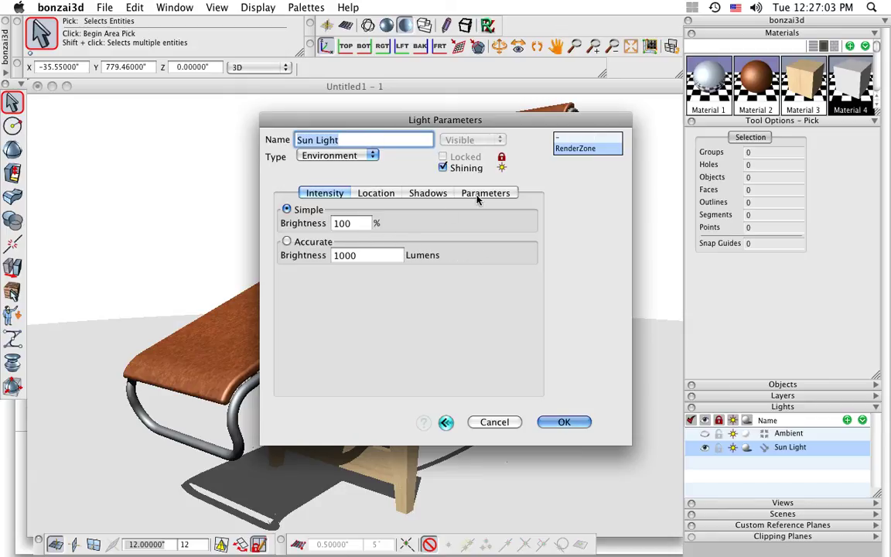
pyautogui.click(485, 194)
pyautogui.click(377, 216)
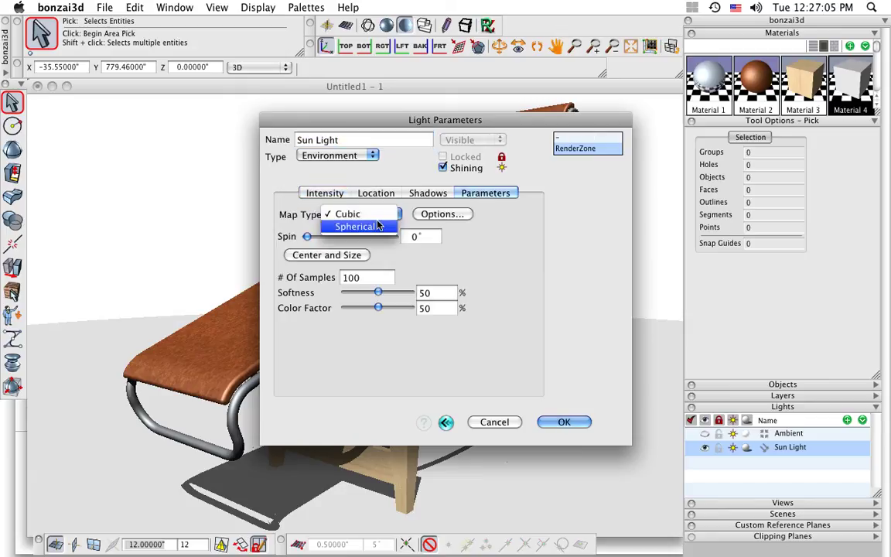
pyautogui.click(377, 224)
# - Load Vol2-hdri-25_color.hdr from the desktop folder AIA 2010 MJB as the Sun Light's spherical environment map and preview the image
pyautogui.click(440, 215)
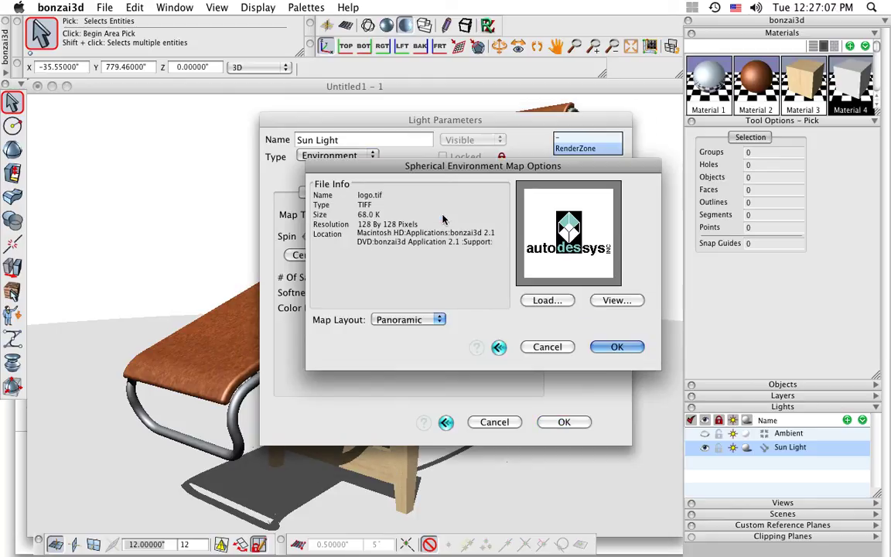
pyautogui.moveTo(321, 161); pyautogui.dragTo(281, 168)
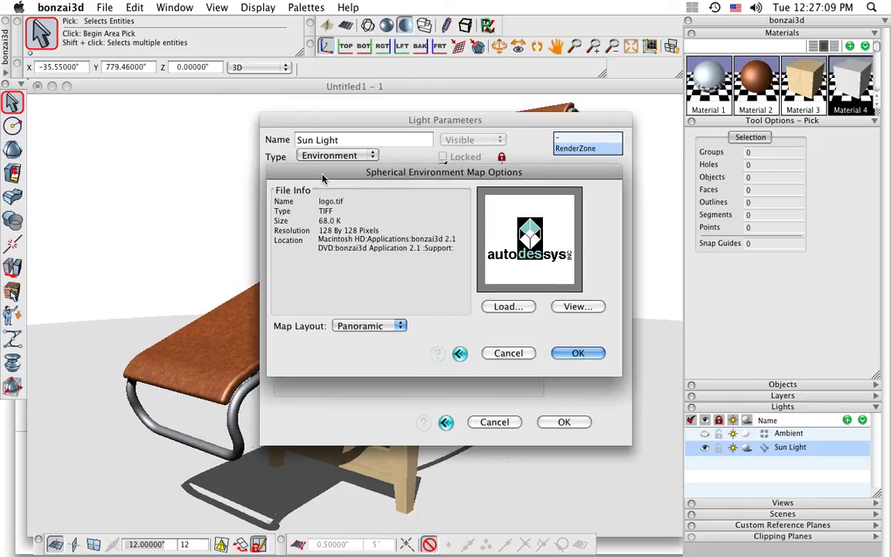
pyautogui.click(507, 307)
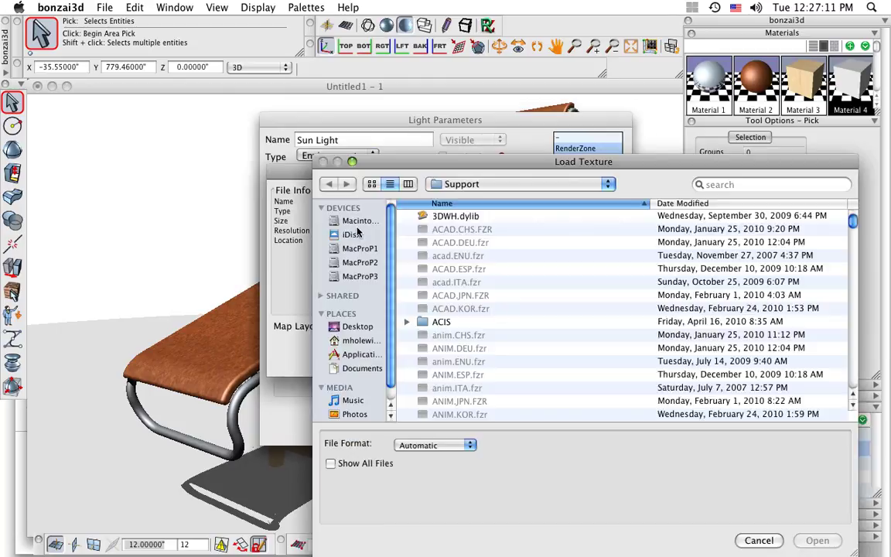
pyautogui.click(352, 327)
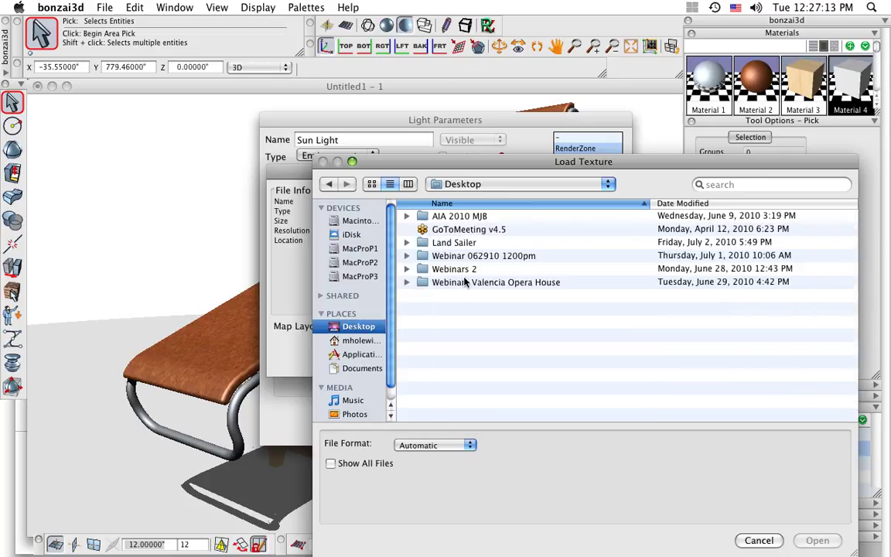
pyautogui.doubleClick(423, 216)
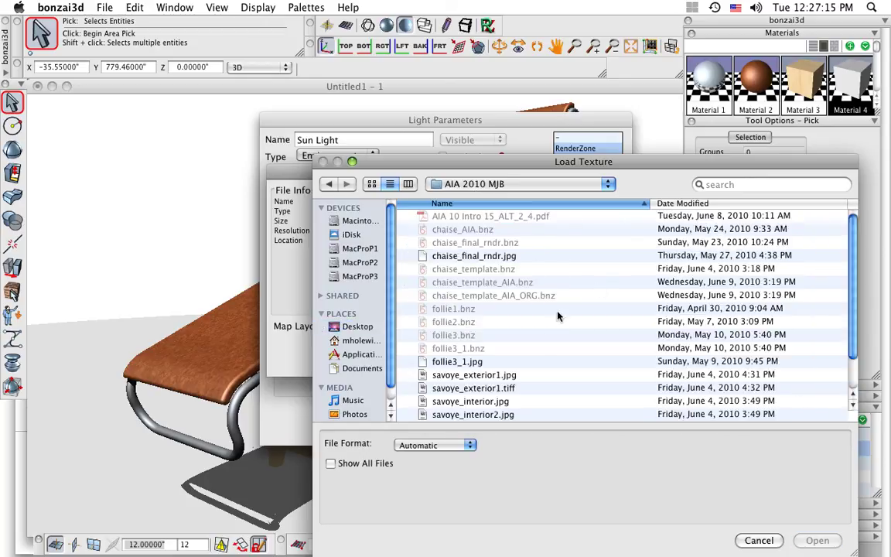
pyautogui.scroll(-3, 559, 315)
pyautogui.click(464, 414)
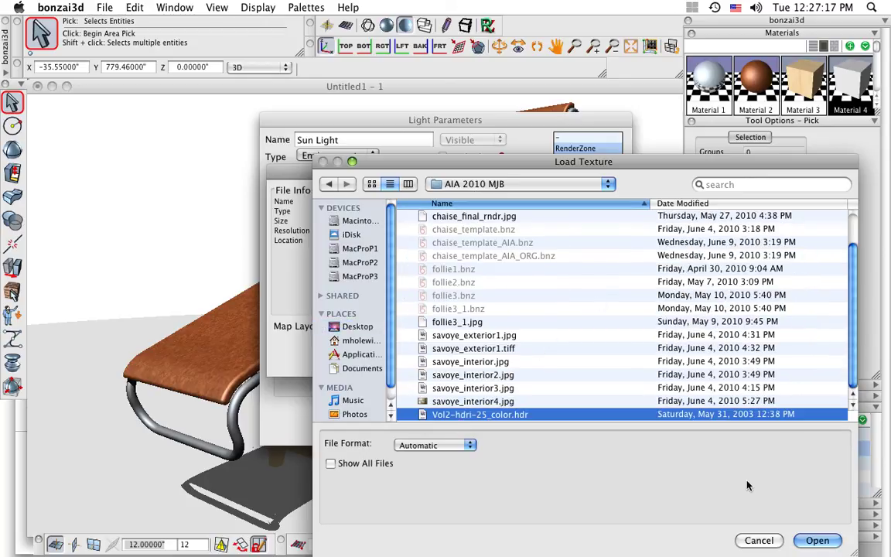
pyautogui.click(817, 540)
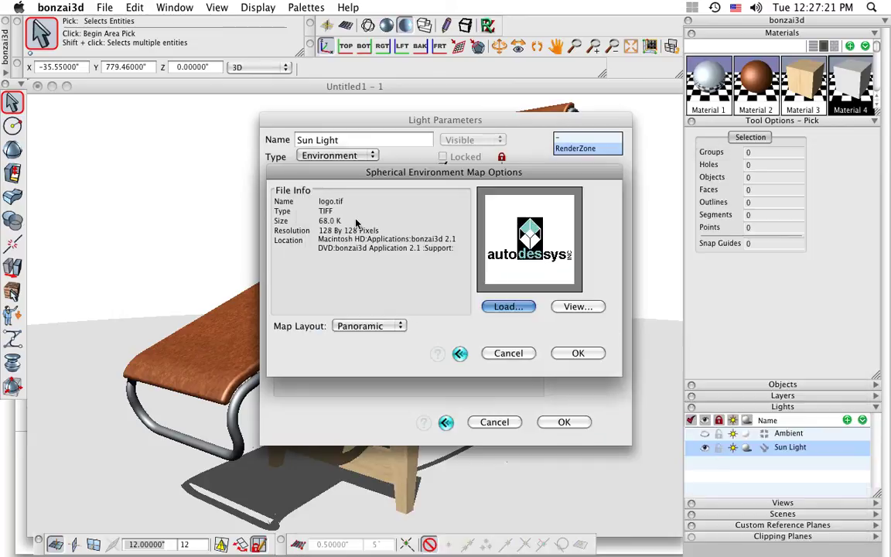
pyautogui.click(581, 307)
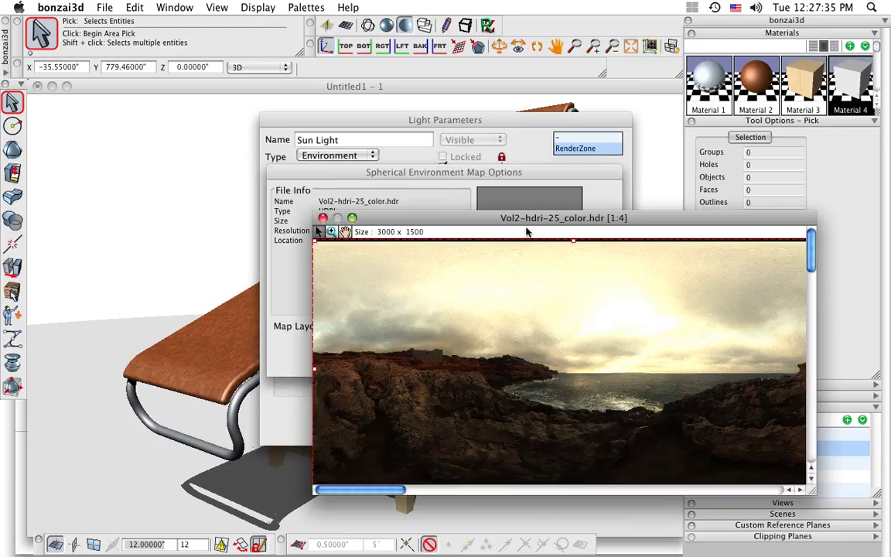
# - Close the HDR image preview and discard the spherical map options and the Sun Light's environment parameter changes
pyautogui.moveTo(469, 218); pyautogui.dragTo(281, 115)
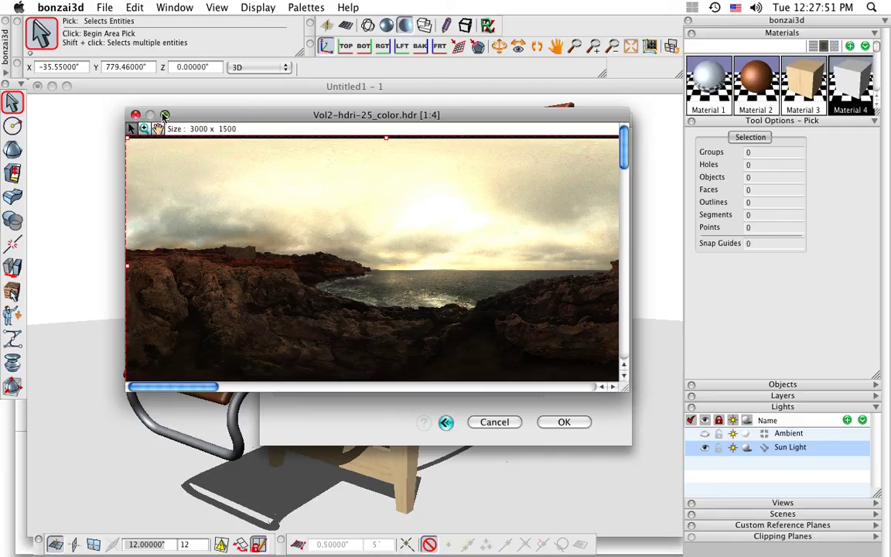
pyautogui.click(135, 115)
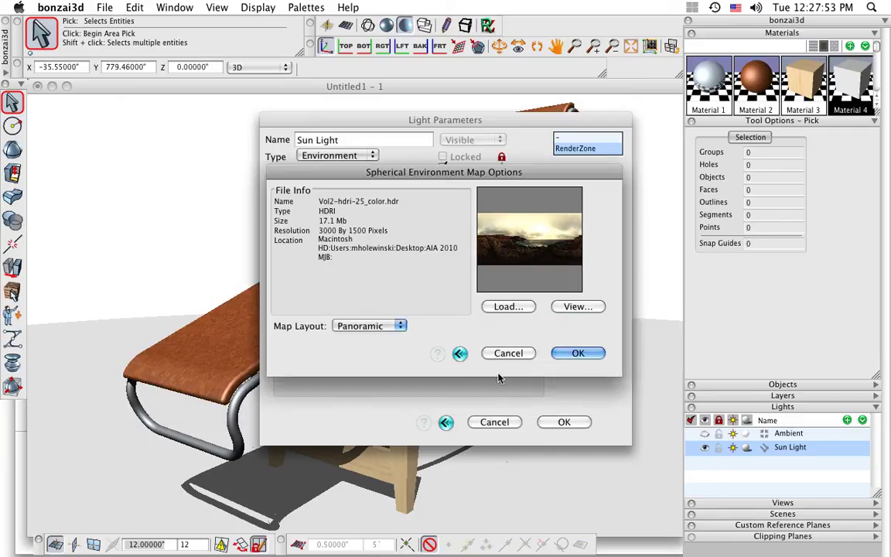
pyautogui.click(523, 355)
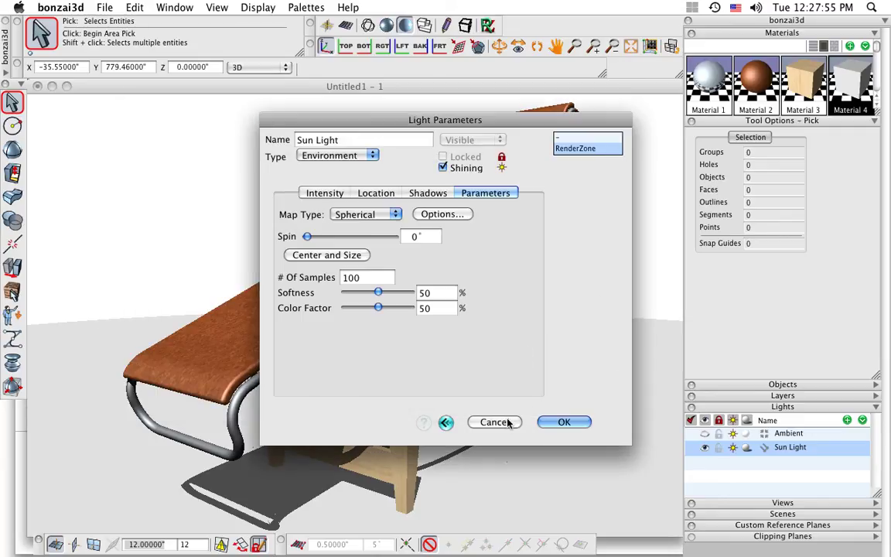
pyautogui.click(510, 422)
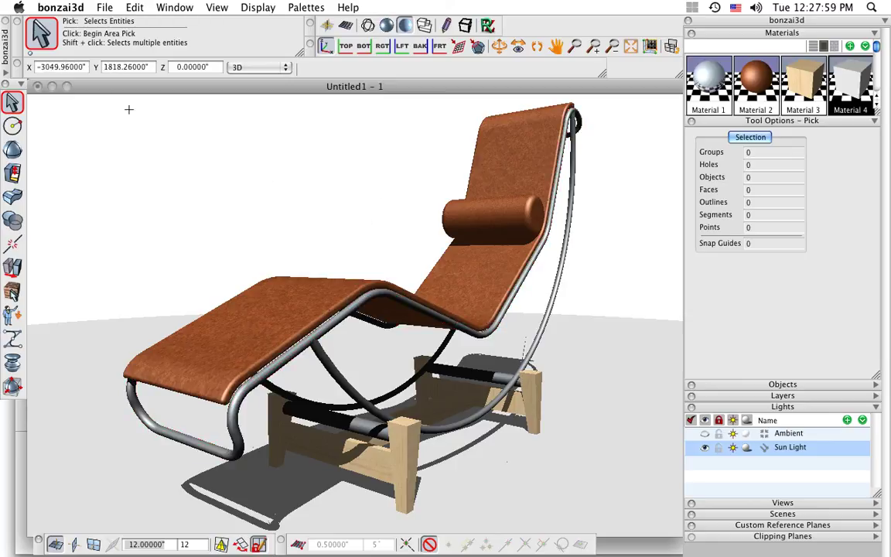
# - View the finished rendering chaise_final_rndr.jpg from the AIA 2010 MJB folder and enlarge its window to fit the whole image
pyautogui.click(104, 8)
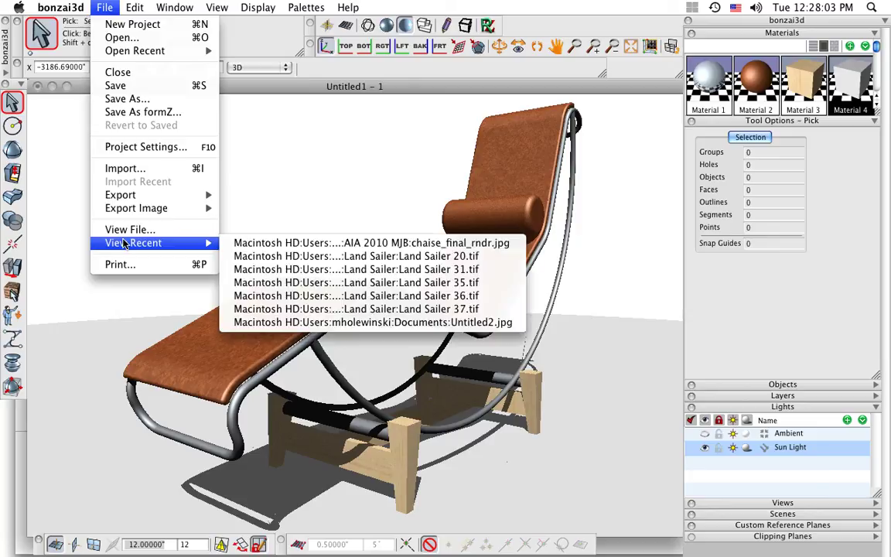
pyautogui.click(199, 232)
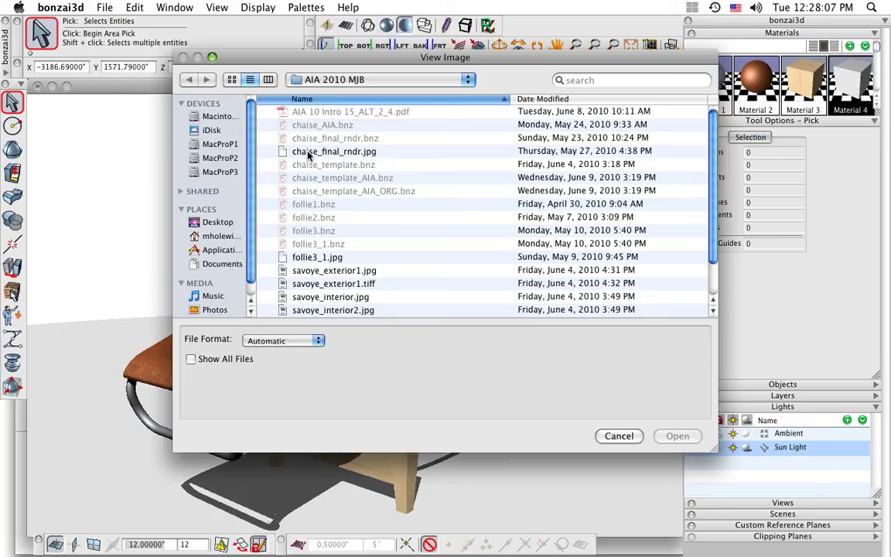
pyautogui.doubleClick(332, 152)
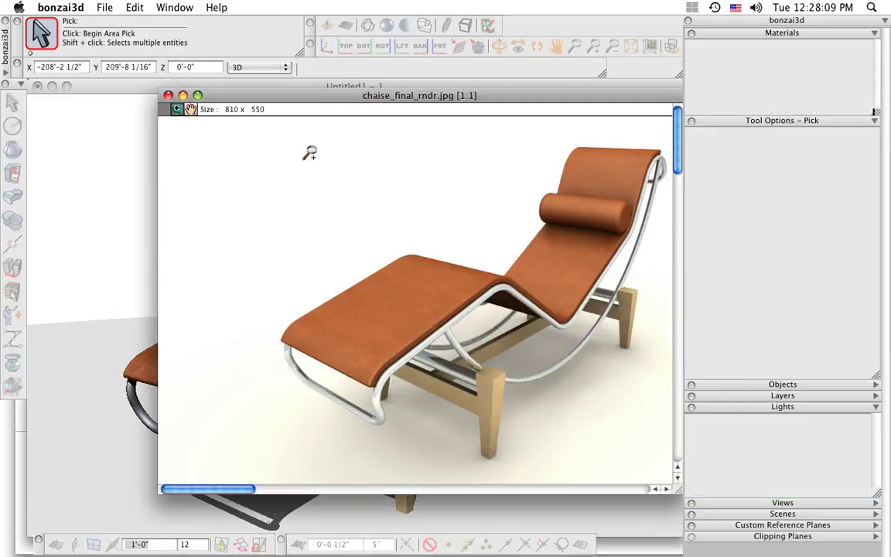
pyautogui.moveTo(286, 101); pyautogui.dragTo(191, 88)
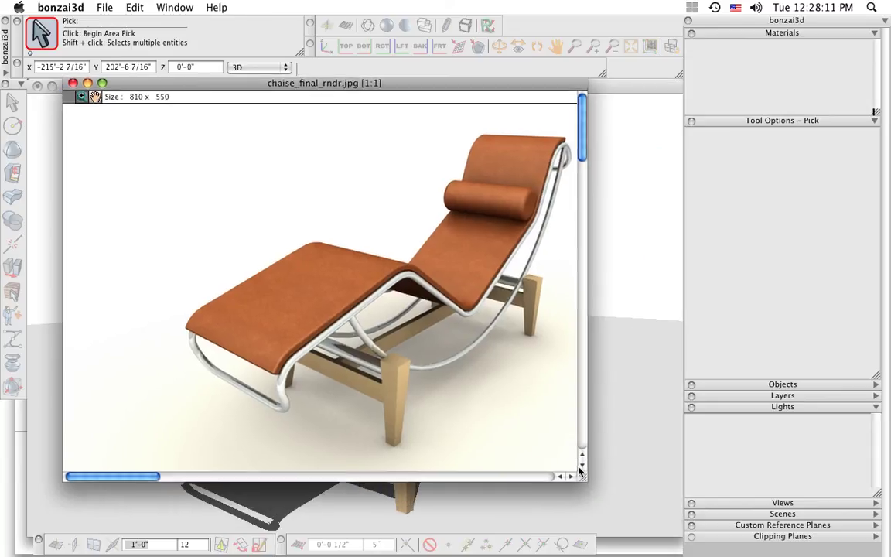
pyautogui.moveTo(585, 480); pyautogui.dragTo(669, 520)
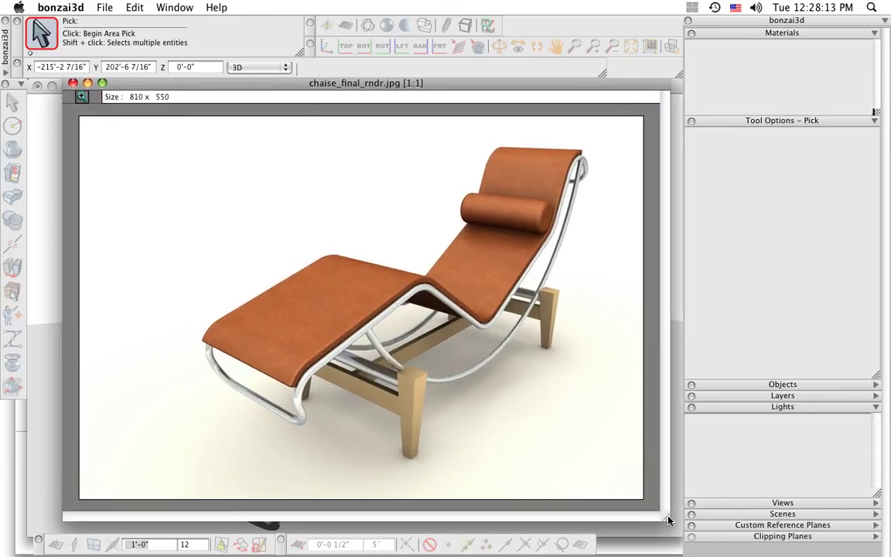